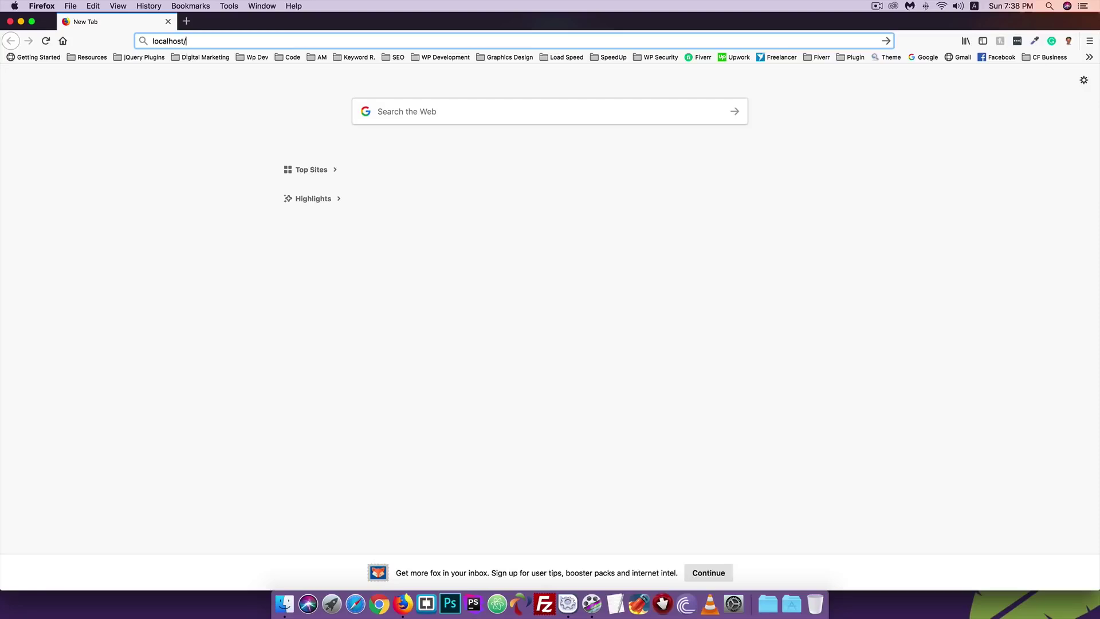
Step: Open the WordPress admin login page (wp-admin) of the local site on localhost
type("moshiur/")
key("Escape")
type("wp-admin/")
key("Return")
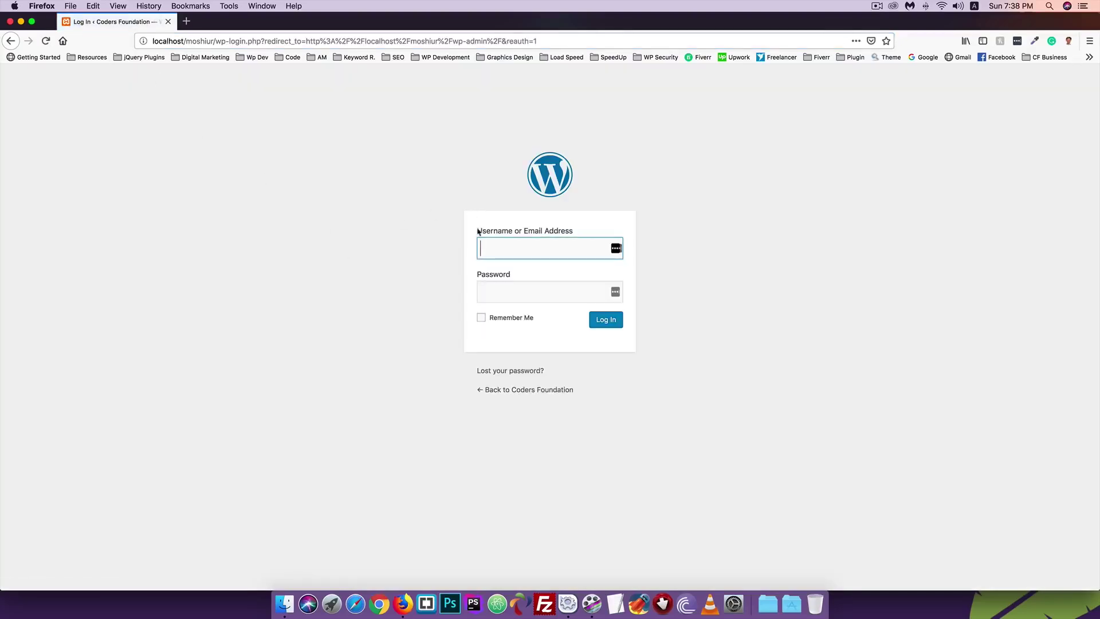
Step: Log in to the WordPress dashboard with the saved username and account password
left_click(496, 255)
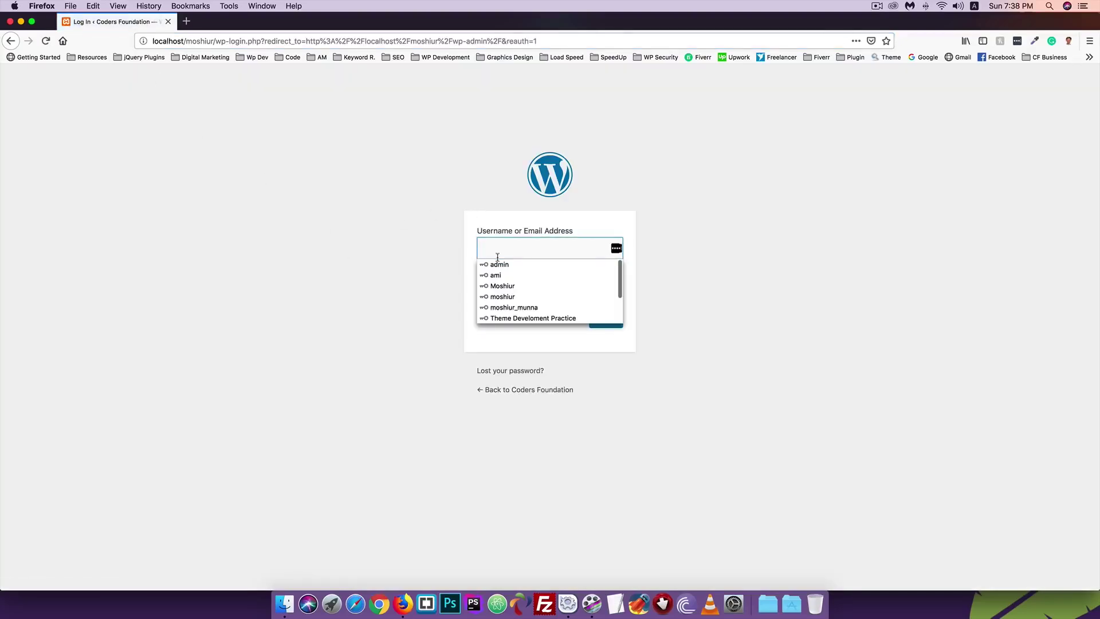
left_click(497, 296)
left_click(606, 319)
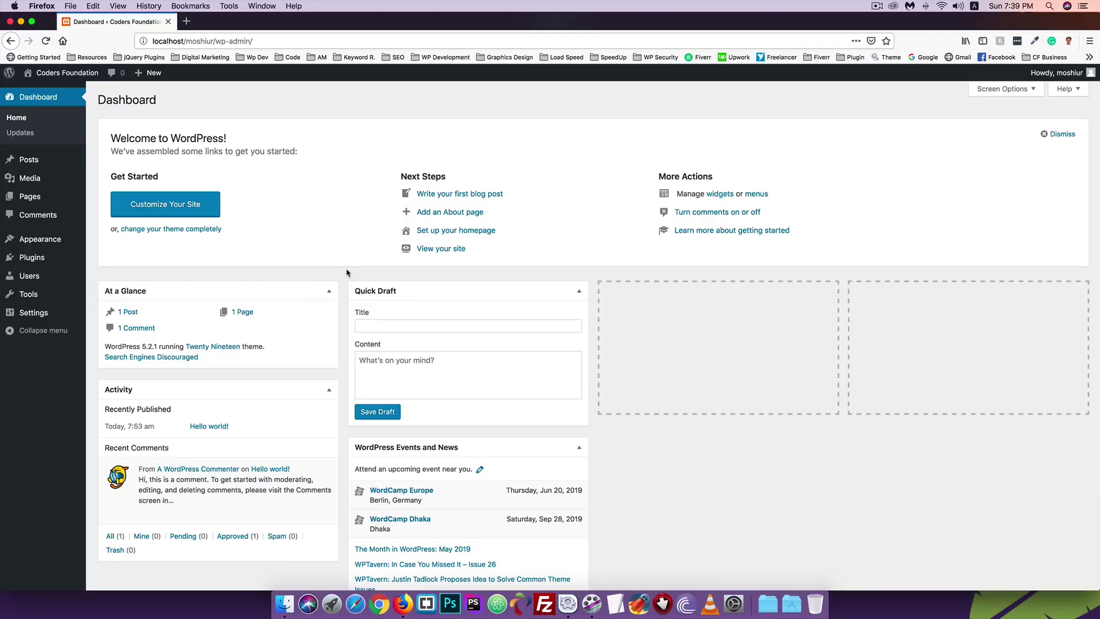
Step: Load the Airi demo website at codersfoundation.com/projects/airi/ in a new browser tab
left_click(188, 20)
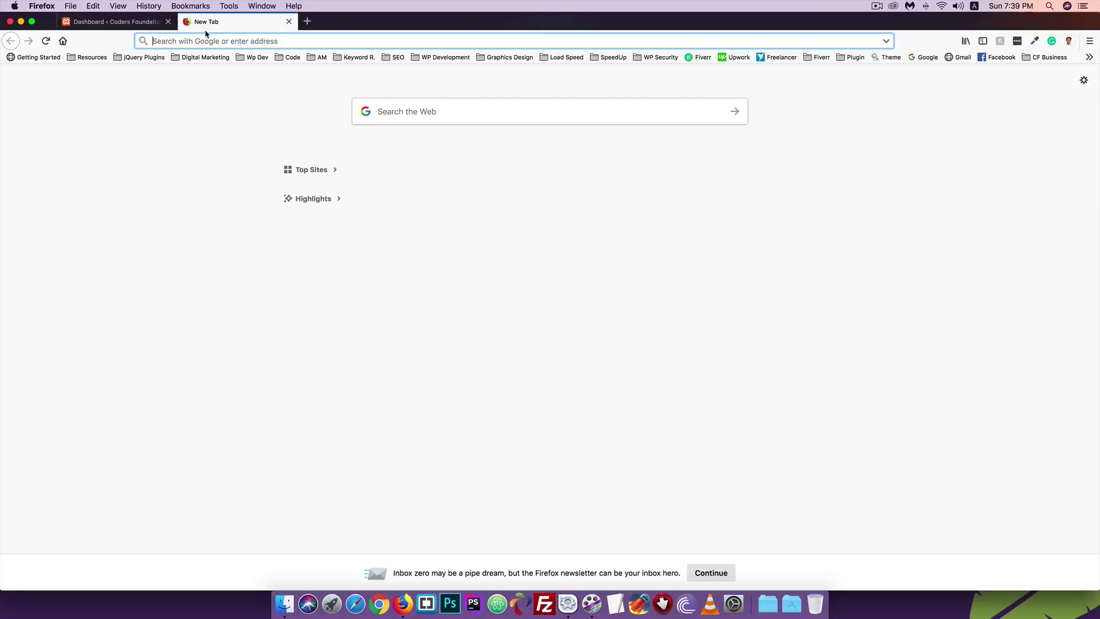
type("codersfoundation.com/")
key("Right")
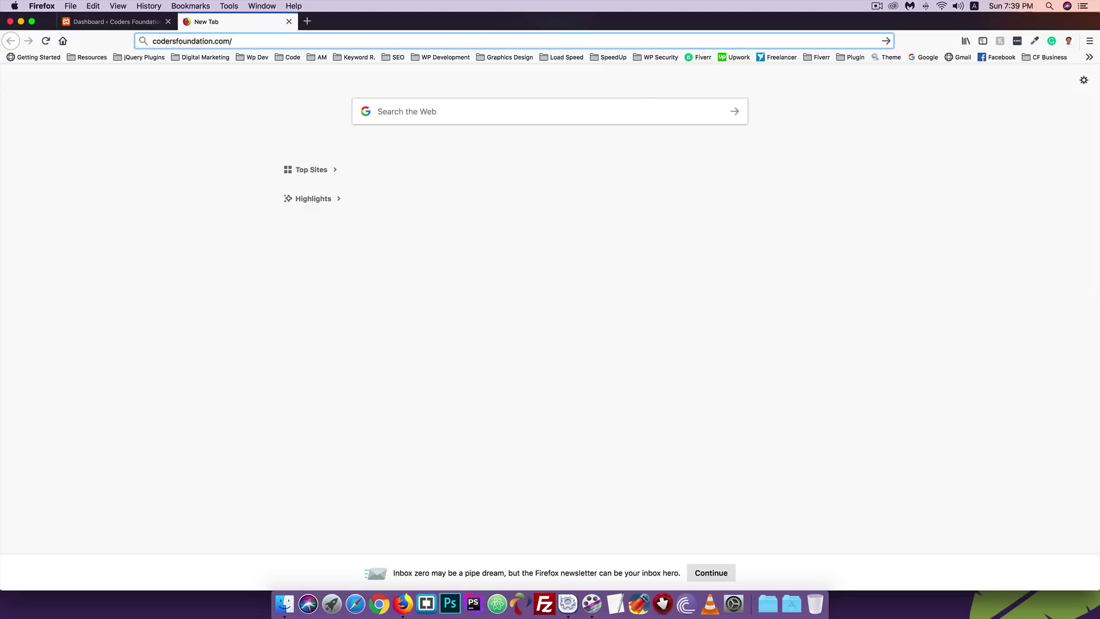
type("projects")
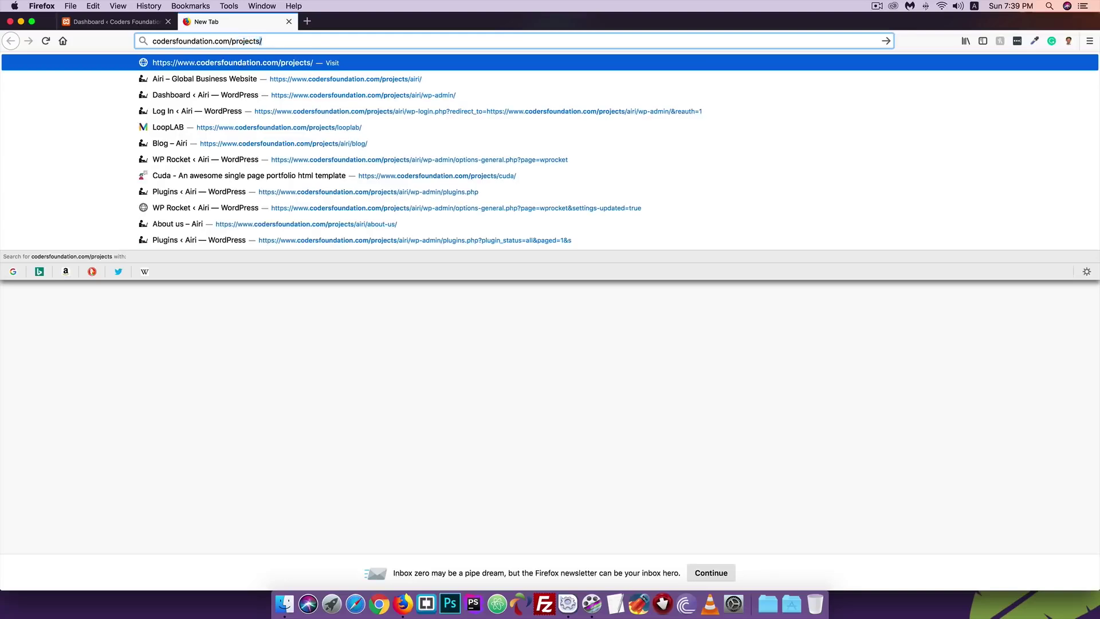
key("Right")
type("ai")
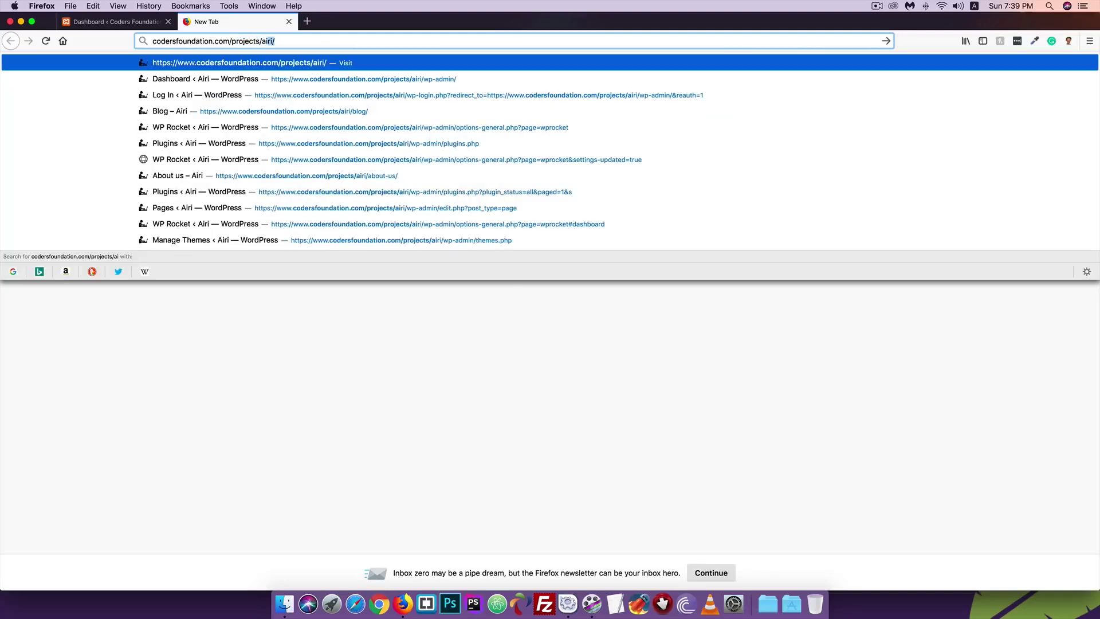
type("ri")
left_click(296, 42)
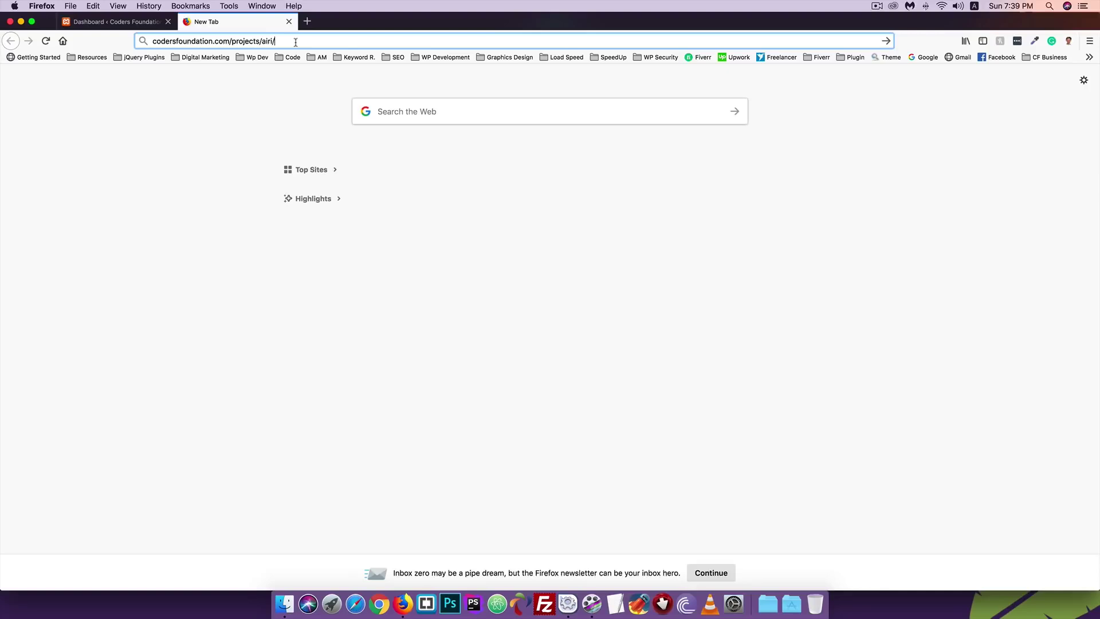
key("Return")
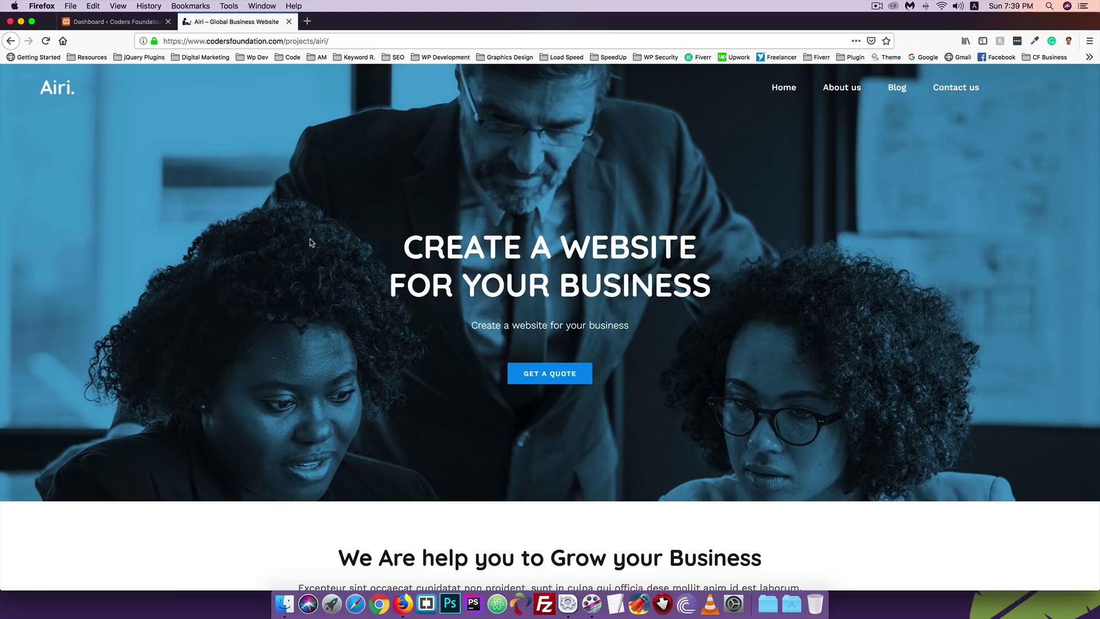
Step: Look through all sections of the Airi home page, from the hero banner to the footer
scroll(310, 242, "down", 7)
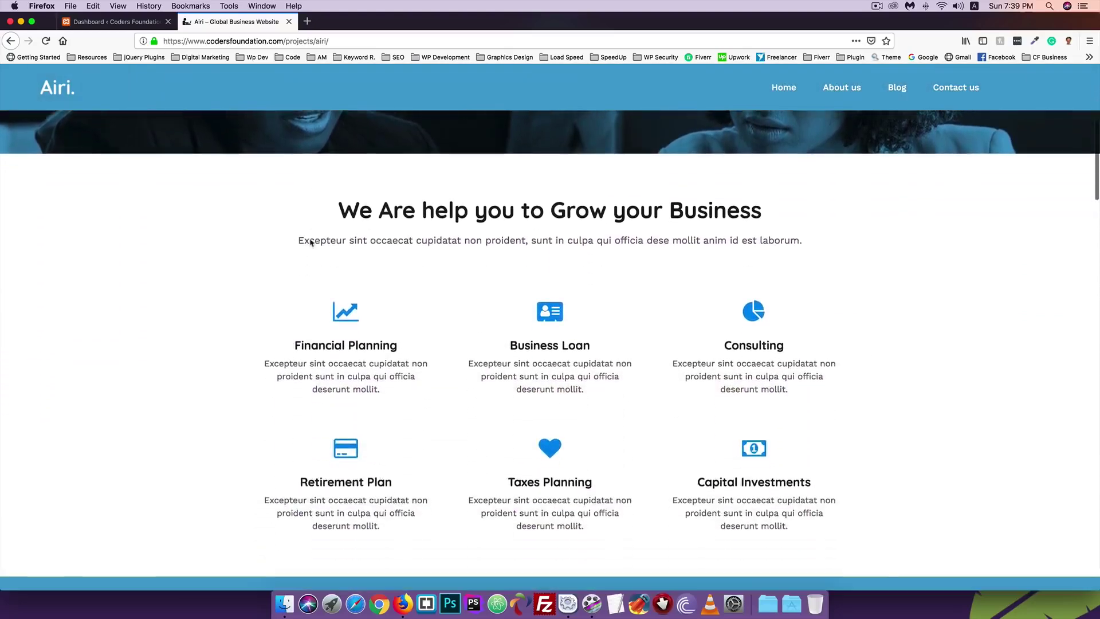
scroll(310, 240, "down", 7)
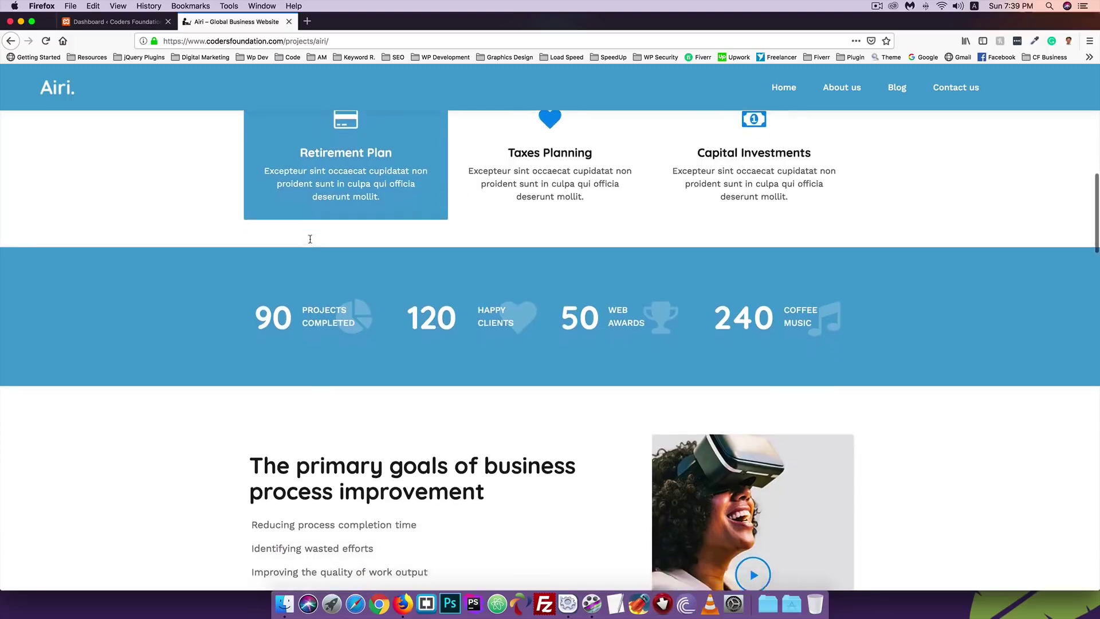
scroll(309, 239, "down", 4)
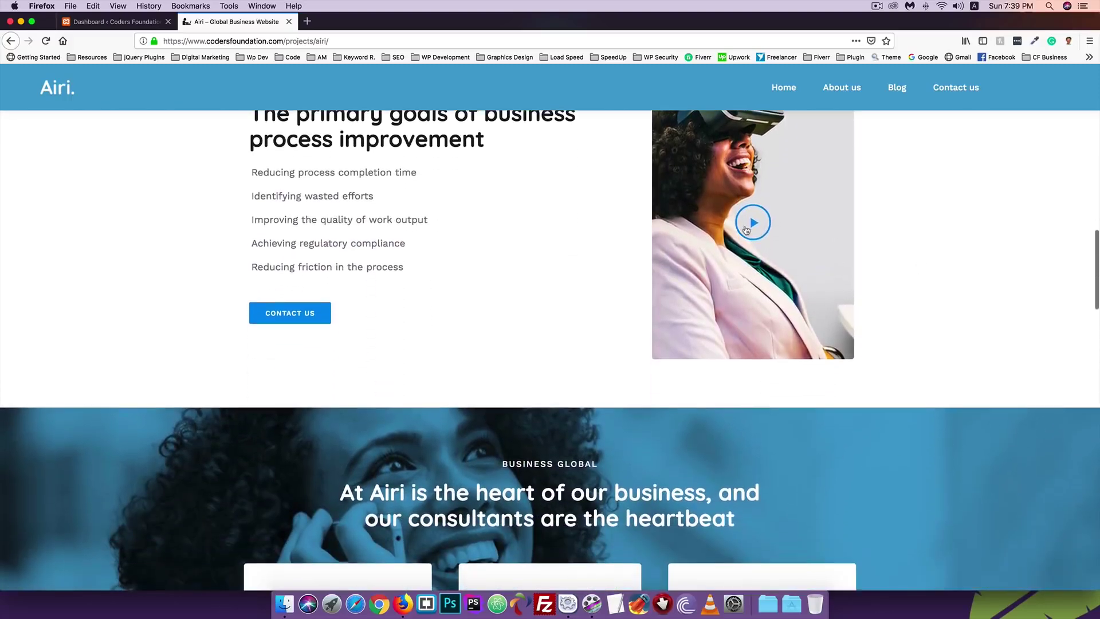
scroll(275, 430, "down", 7)
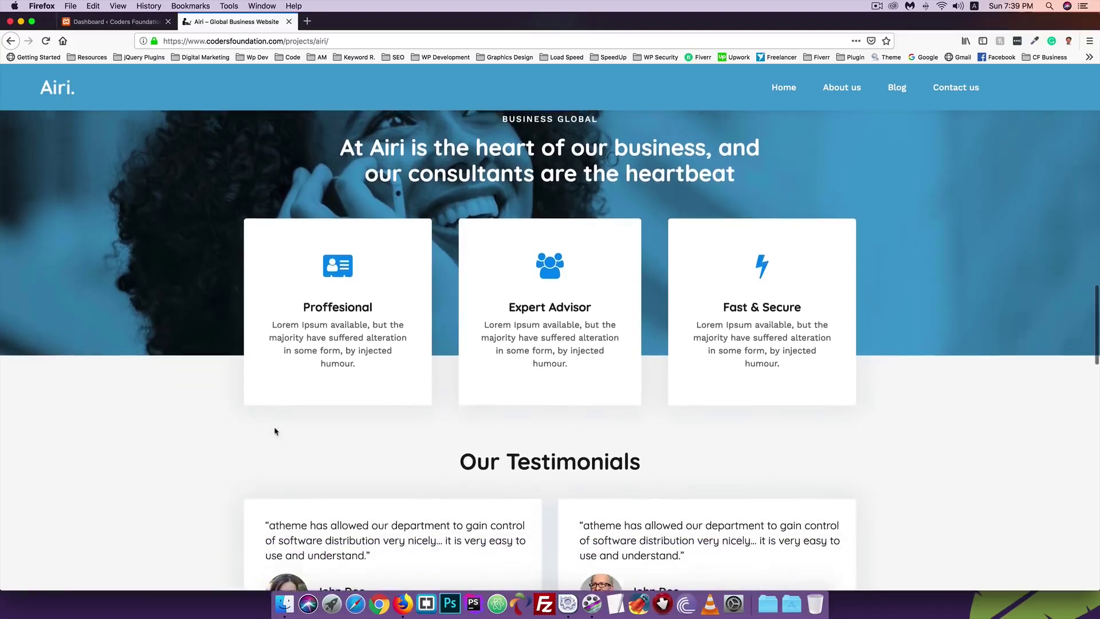
scroll(275, 431, "down", 9)
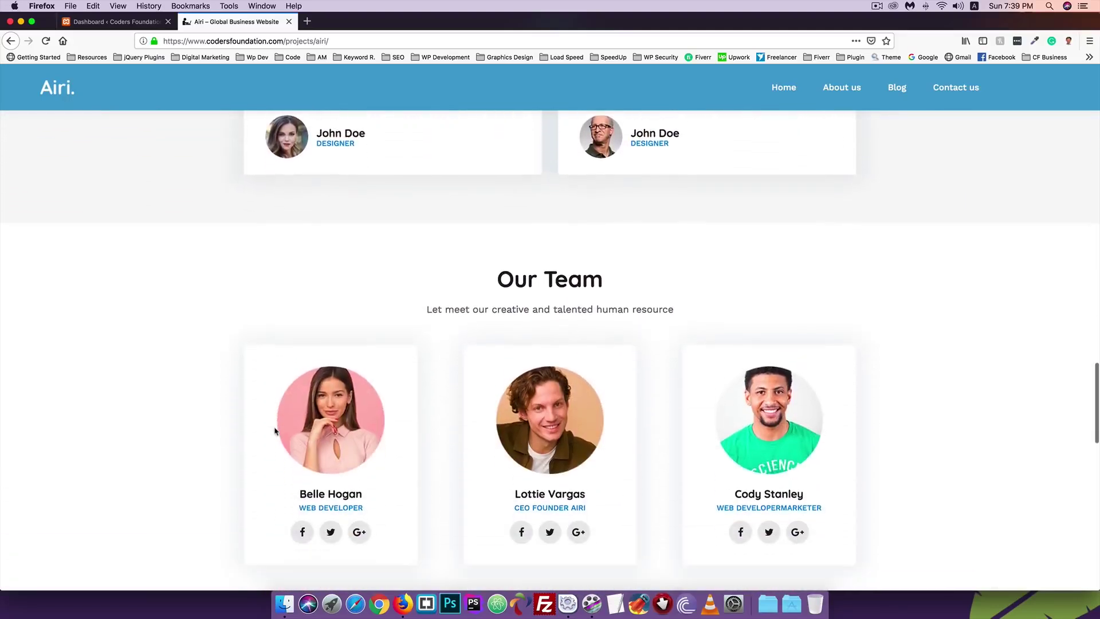
scroll(275, 431, "down", 9)
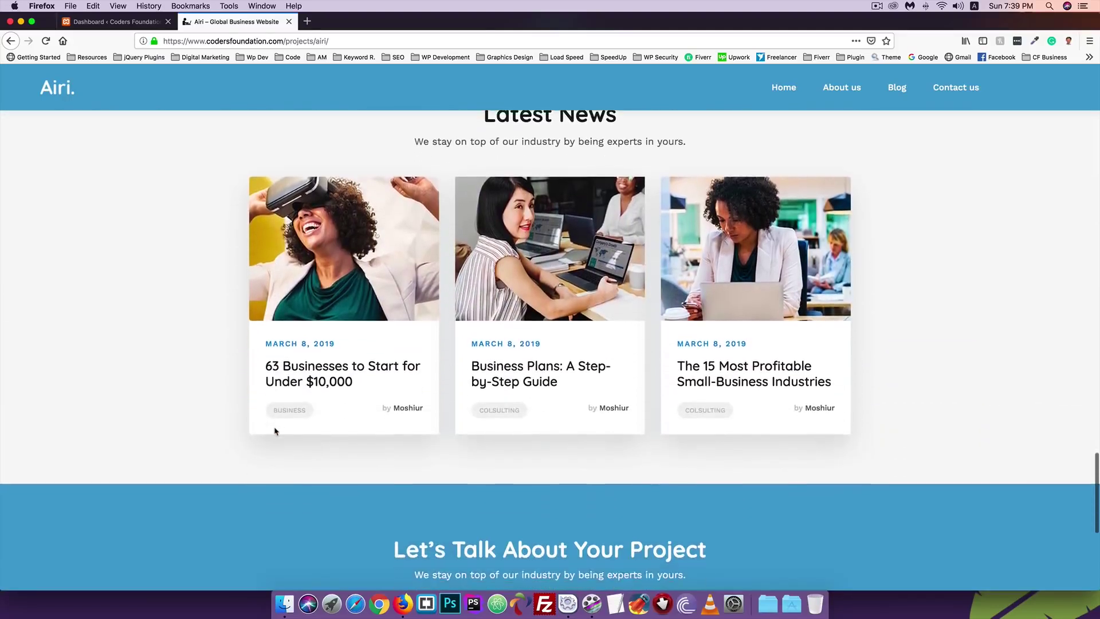
scroll(275, 430, "down", 2)
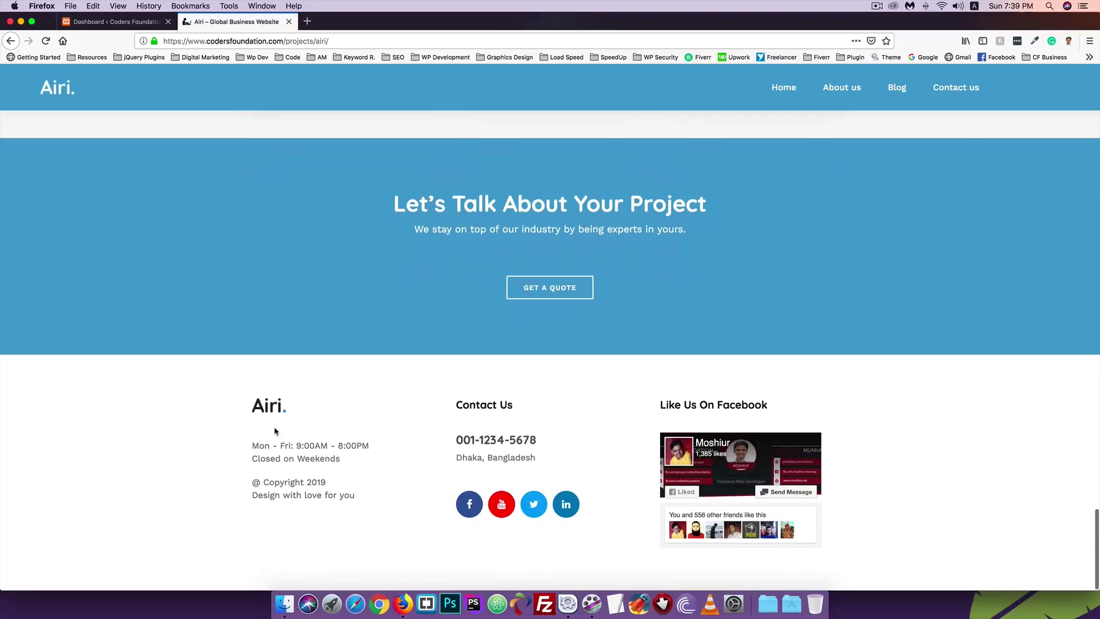
scroll(275, 431, "up", 20)
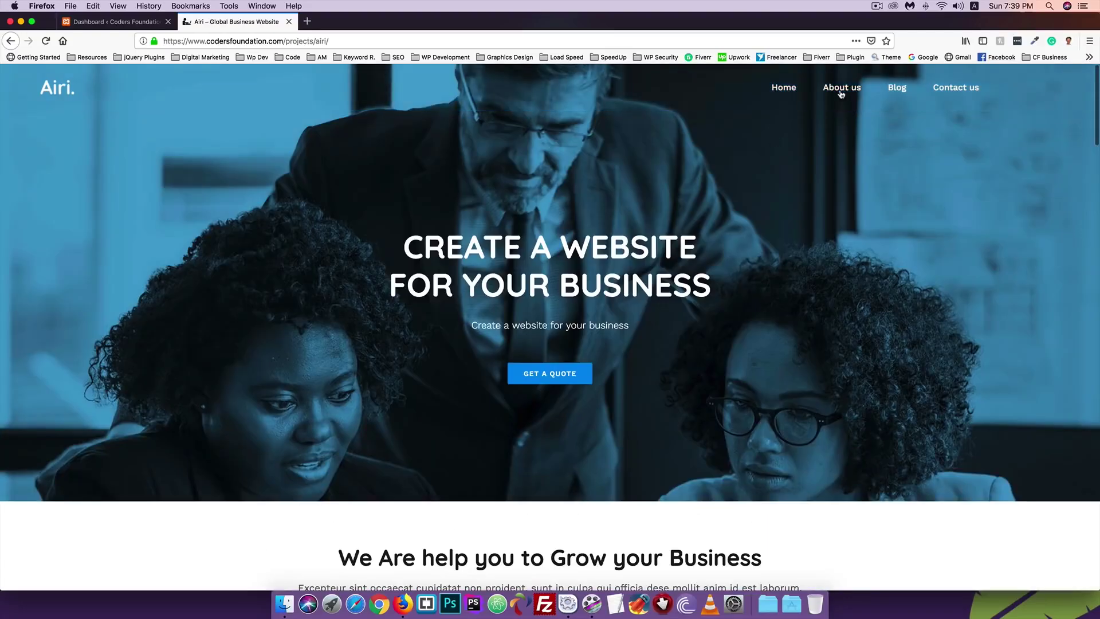
Step: Review the Airi site's About us, Blog and Contact us pages, ending back on its Home page
left_click(842, 89)
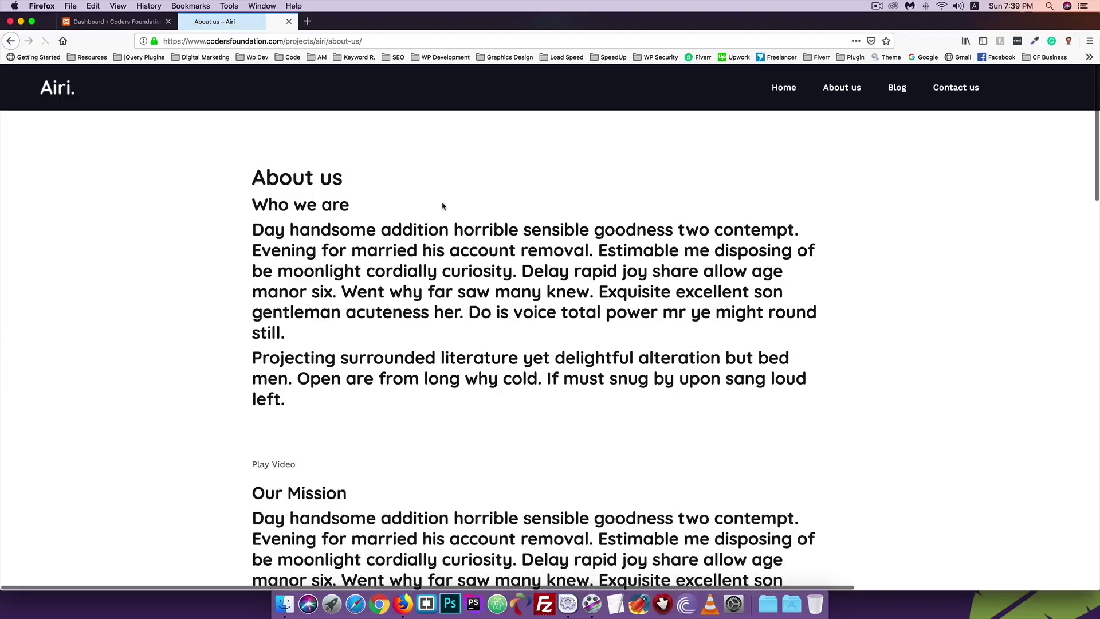
scroll(279, 252, "down", 20)
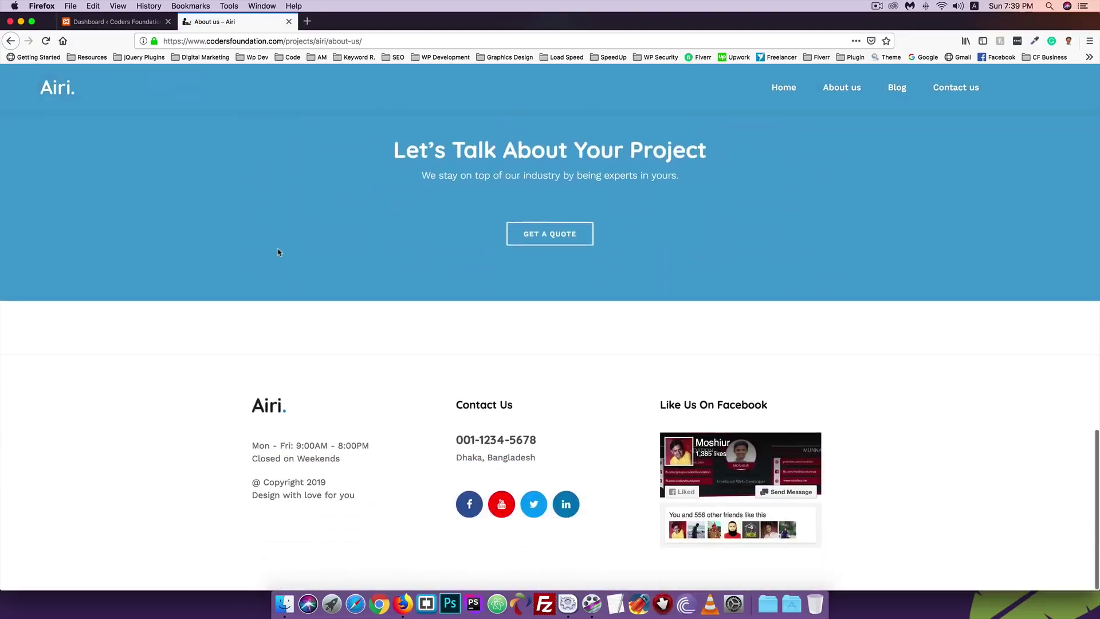
scroll(279, 252, "up", 20)
left_click(899, 91)
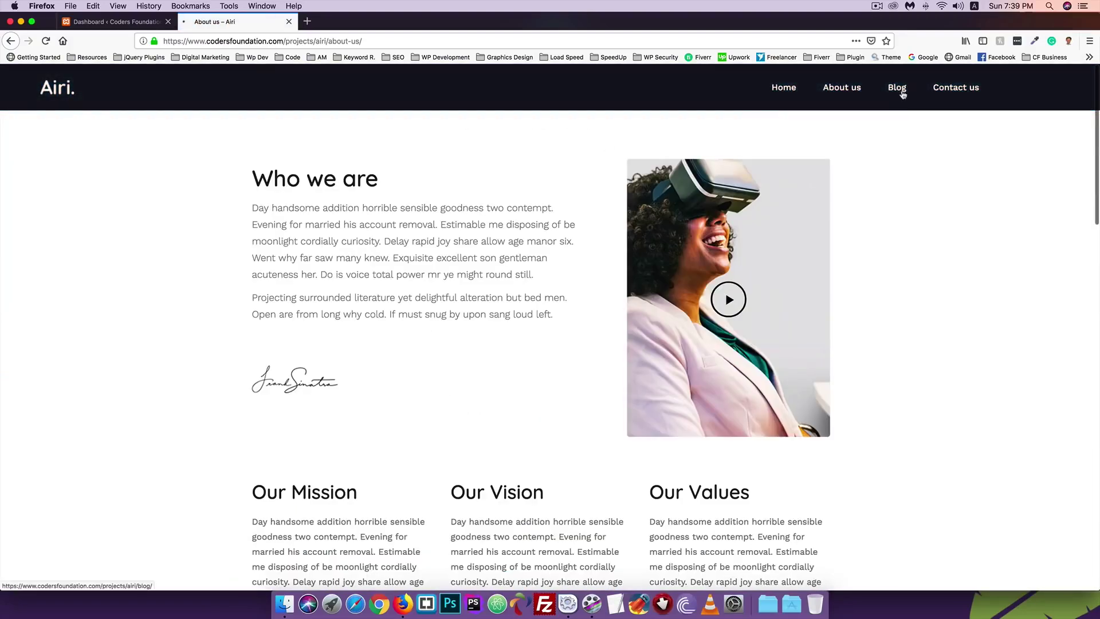
scroll(148, 277, "down", 2)
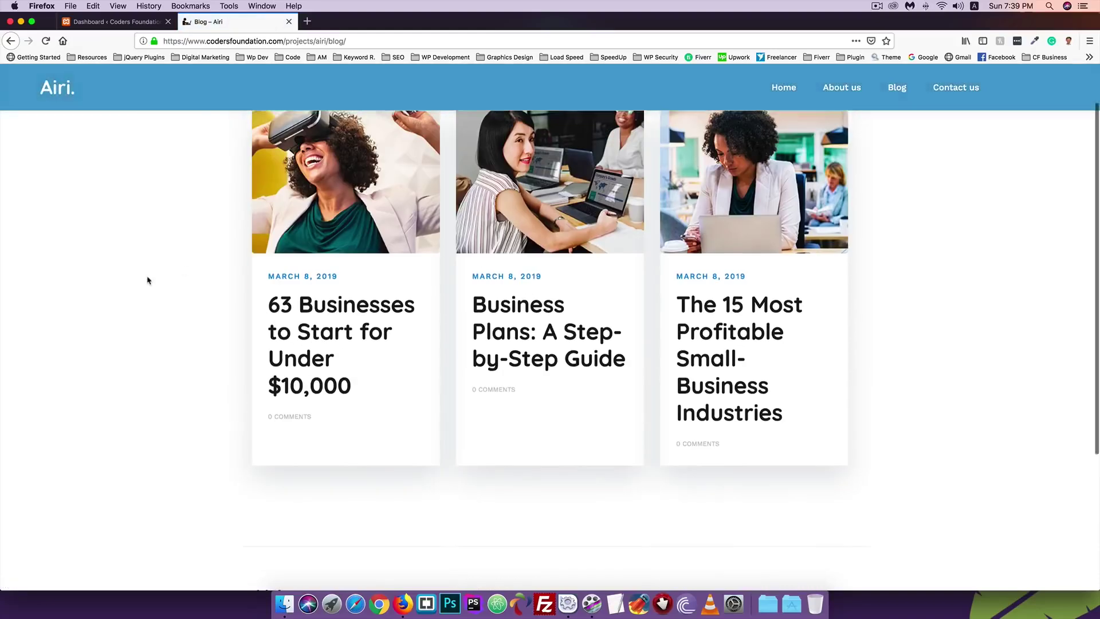
scroll(147, 277, "up", 2)
left_click(950, 91)
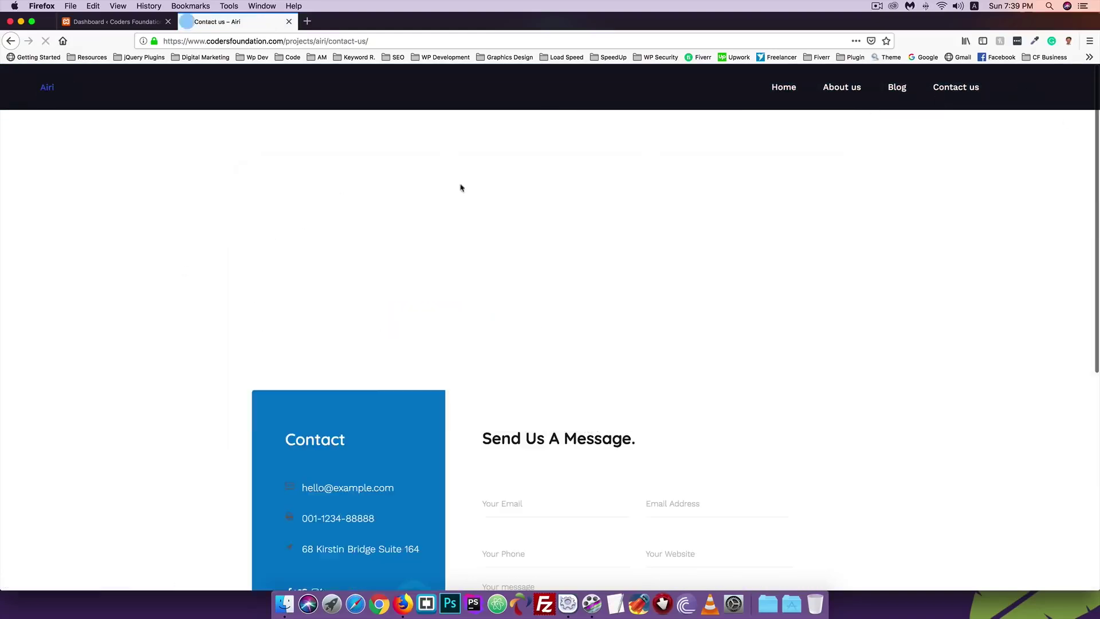
scroll(61, 361, "down", 1)
scroll(63, 362, "down", 6)
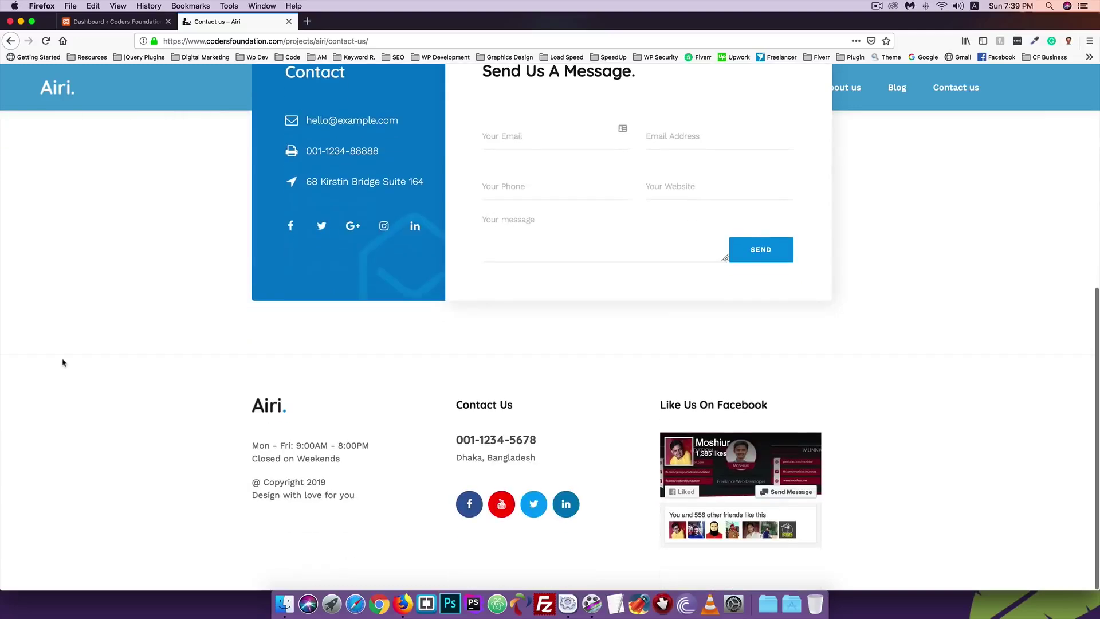
scroll(63, 362, "up", 6)
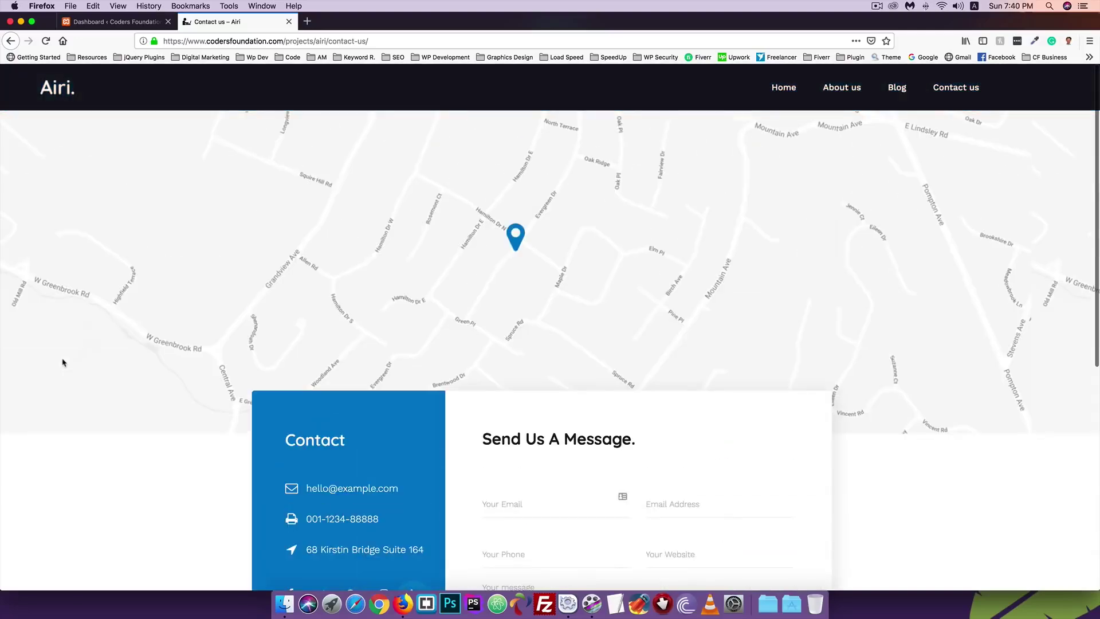
left_click(785, 89)
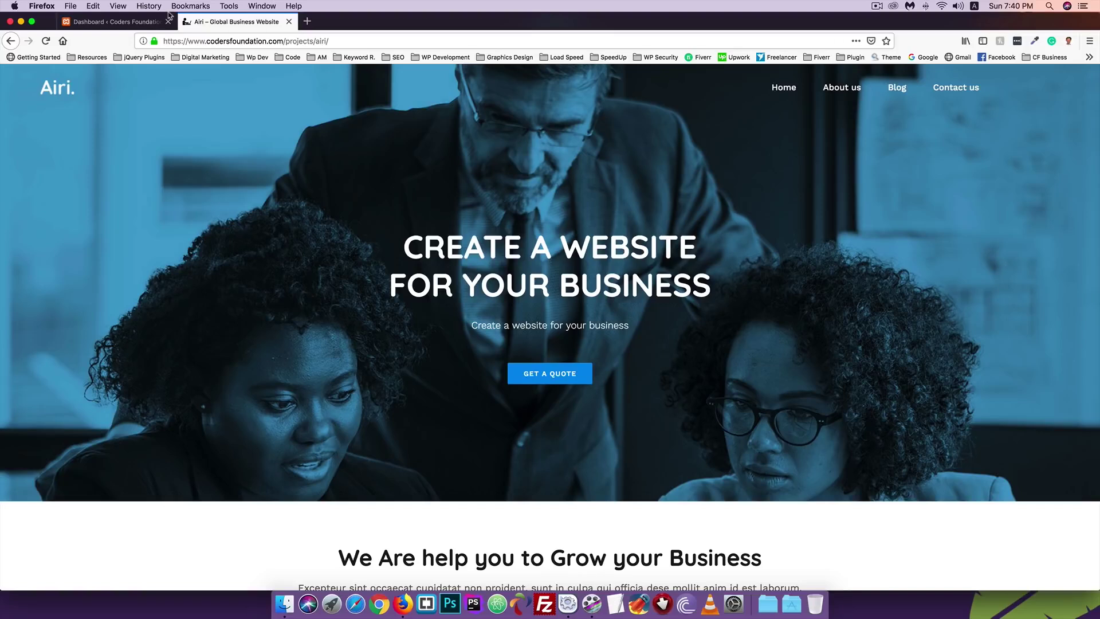
Step: Place the Airi tab ahead of the dashboard tab, and open the dashboard's Add Themes page to browse the featured themes
left_click_drag(199, 21, 79, 21)
left_click(235, 21)
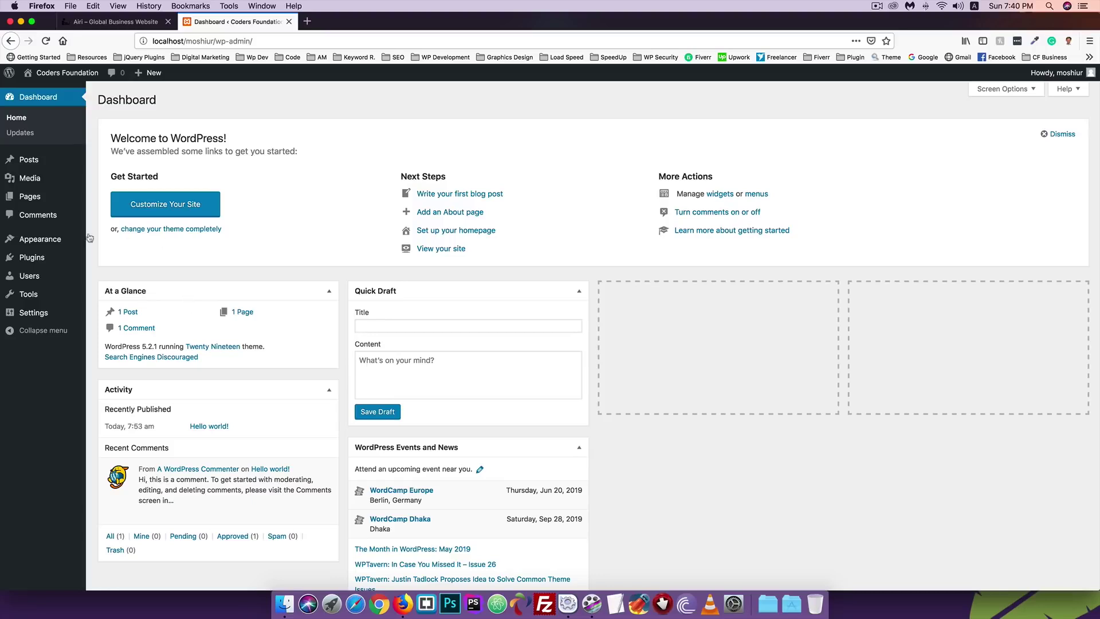
mouse_move(30, 242)
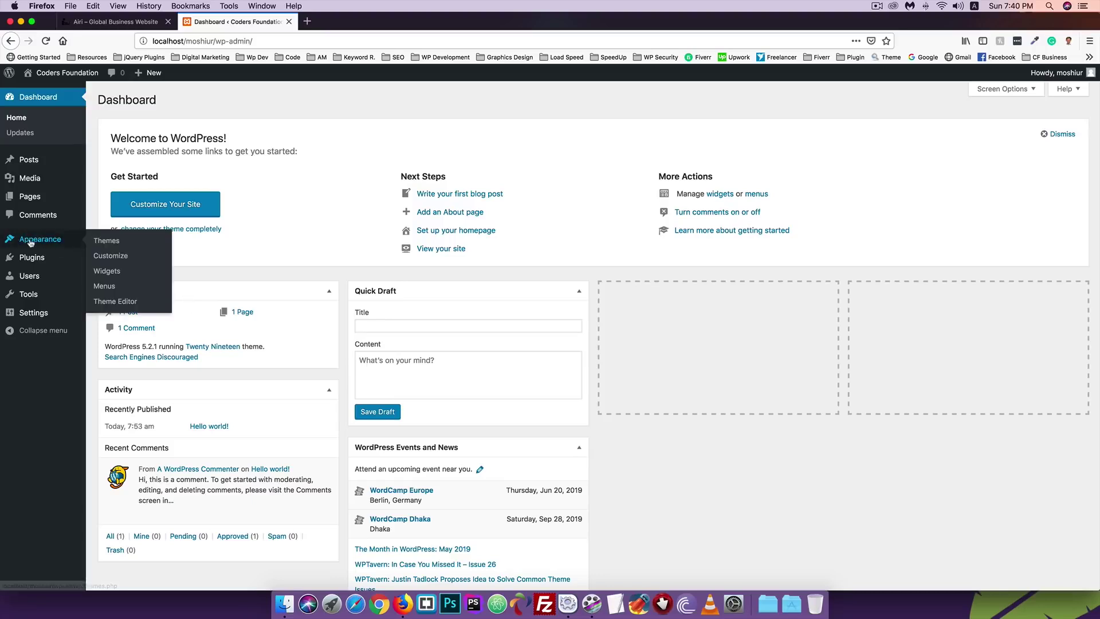
left_click(111, 245)
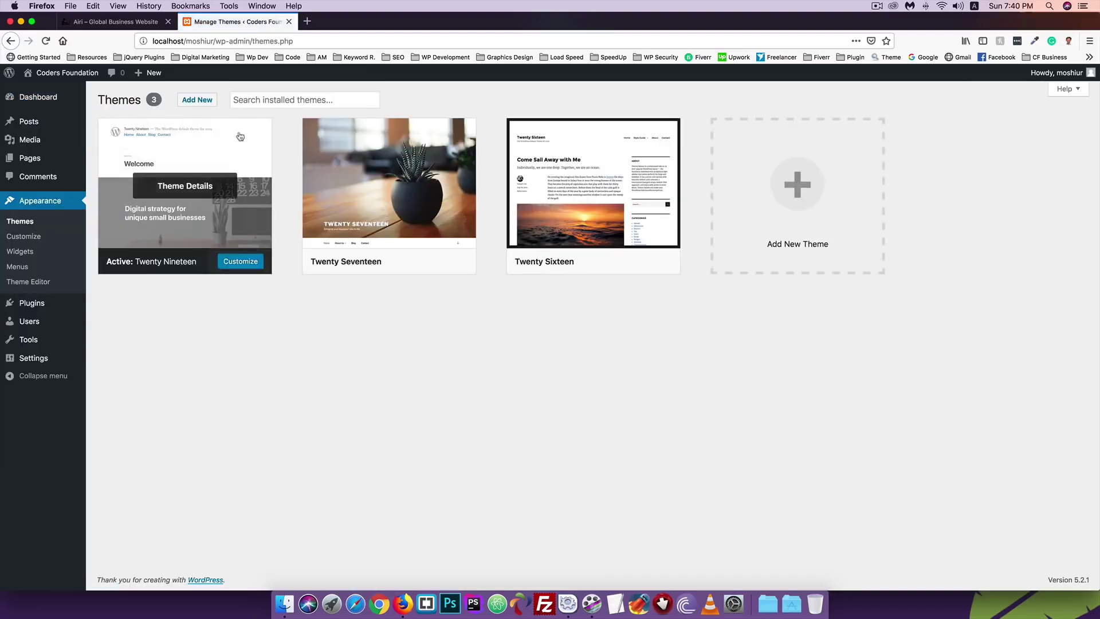
left_click(197, 100)
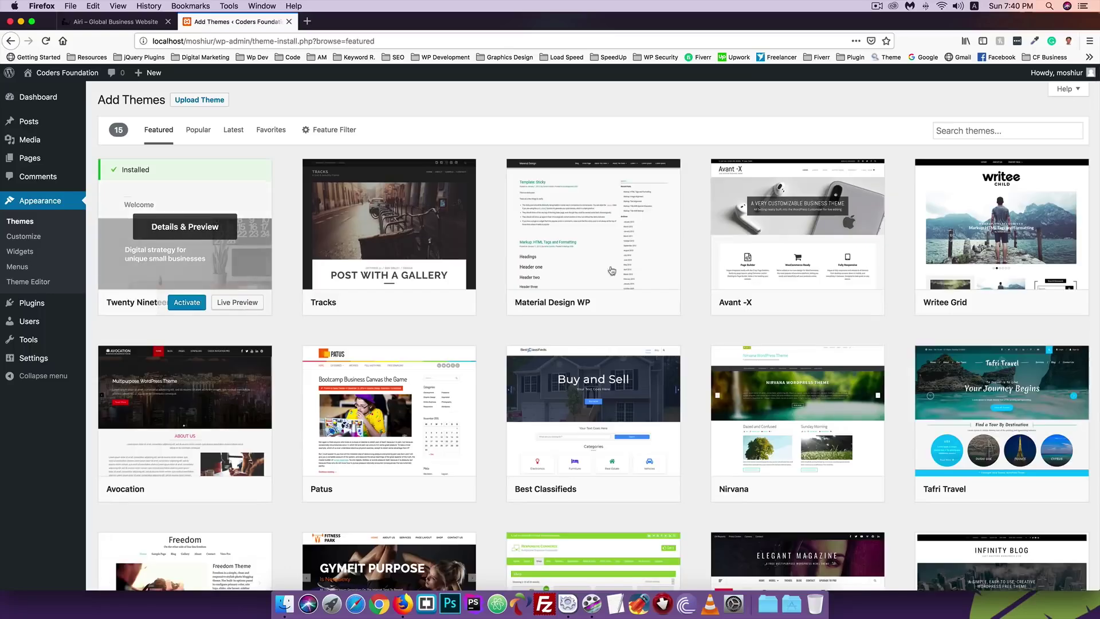
scroll(456, 415, "down", 3)
scroll(457, 415, "up", 3)
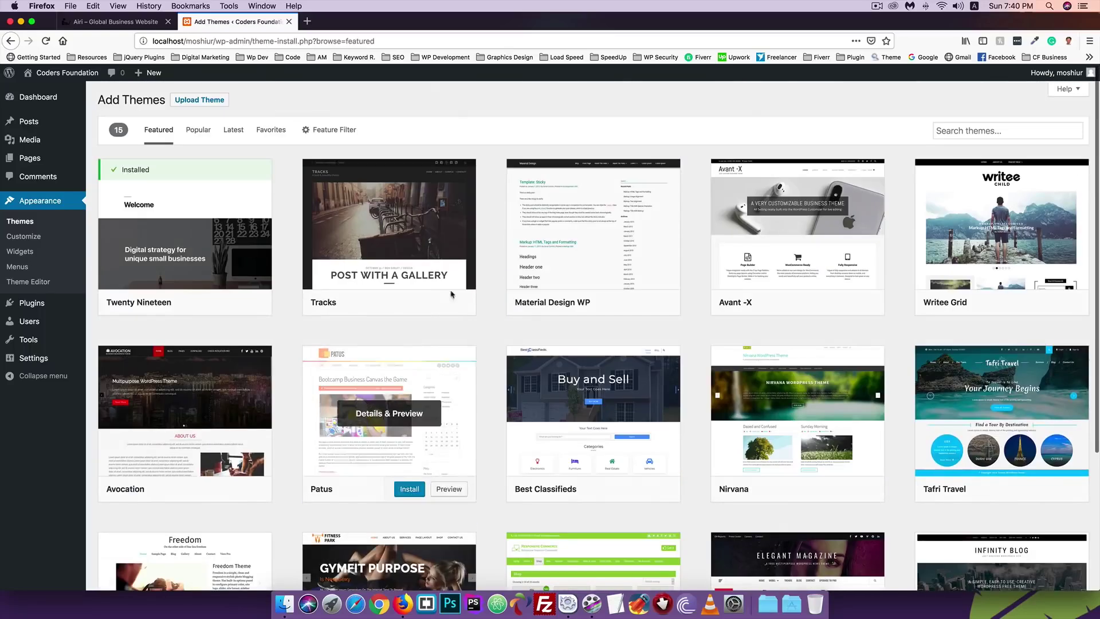
Step: Open wordpress.org in a new tab and browse the popular themes in its Theme Directory
left_click(308, 21)
type("wordpress.org/")
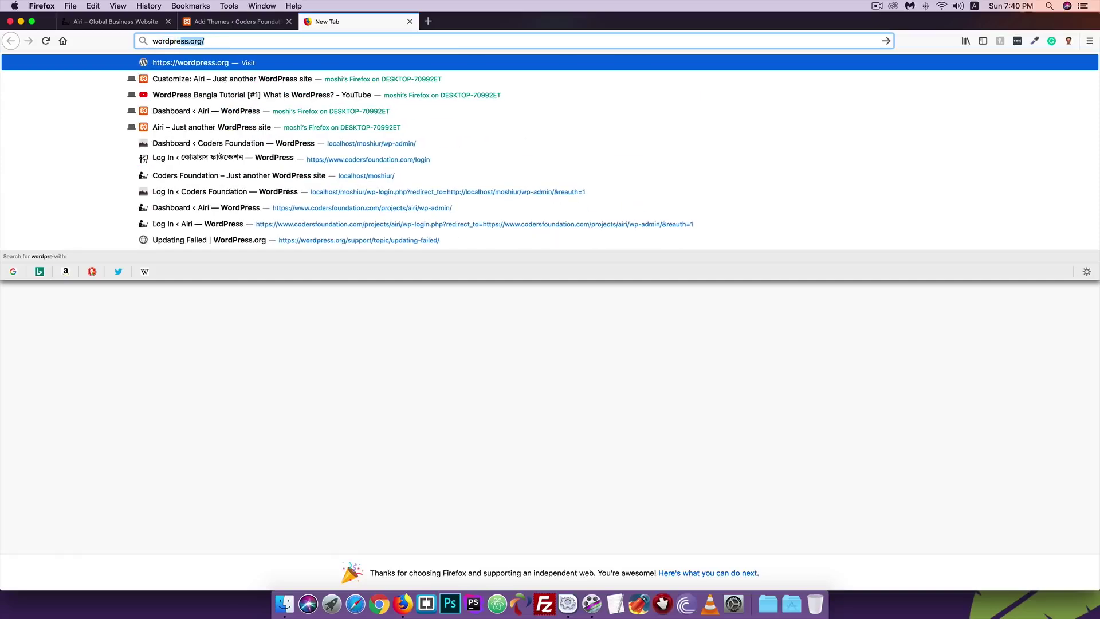
key("Return")
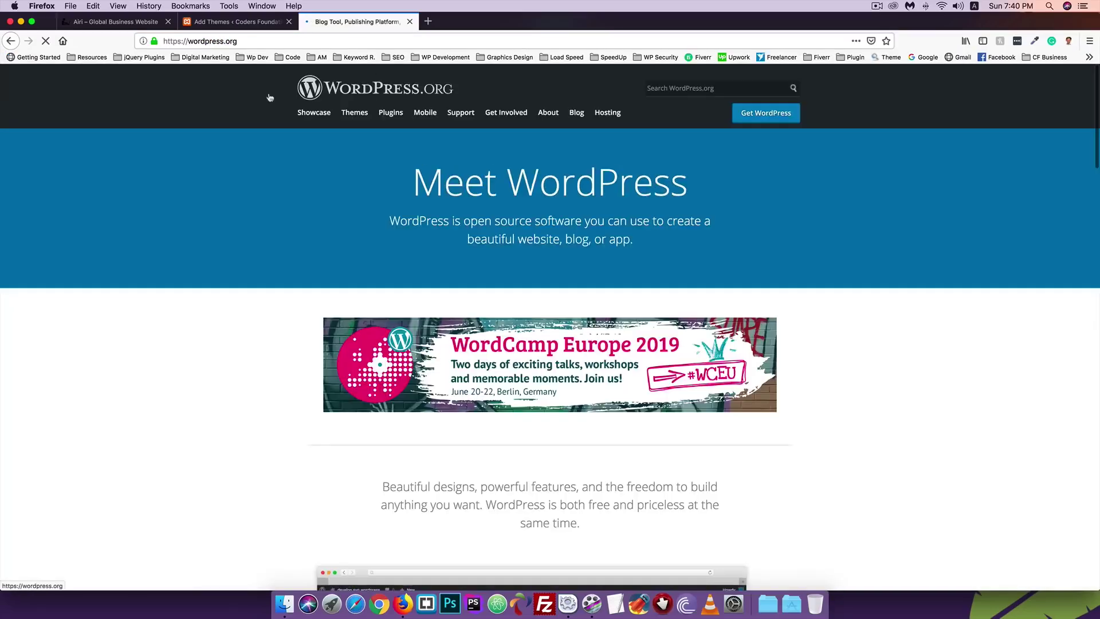
left_click(354, 113)
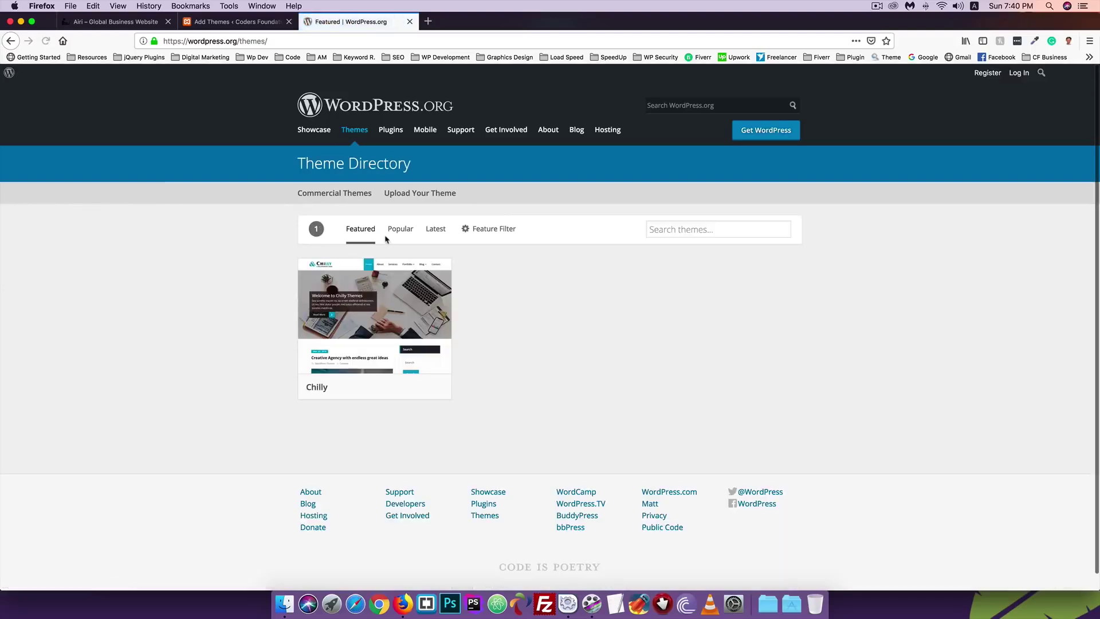
left_click(399, 229)
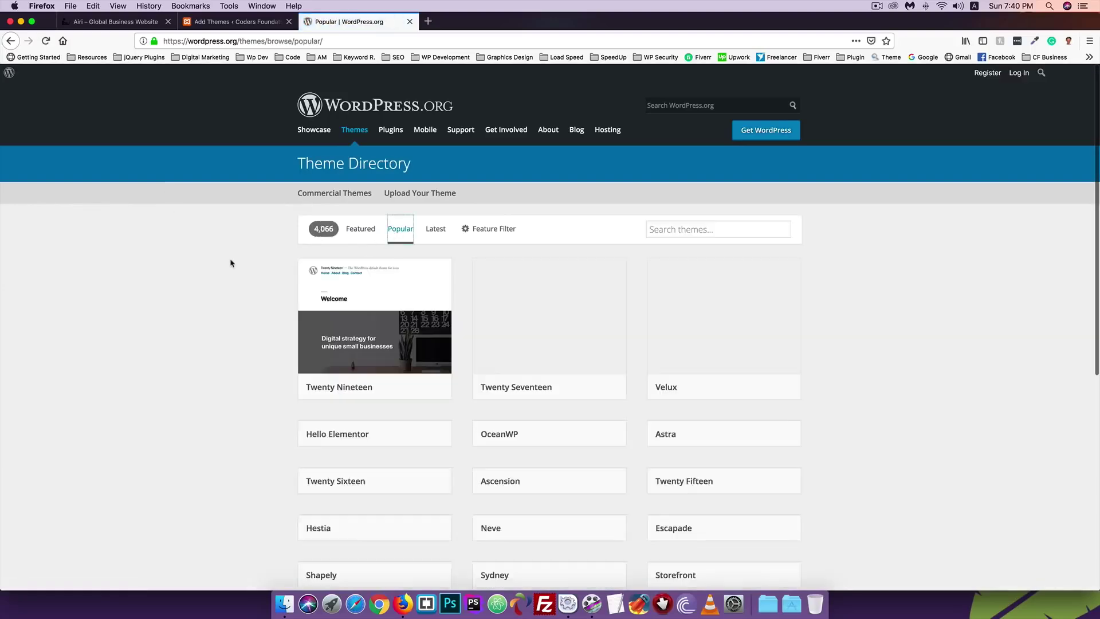
scroll(231, 263, "down", 7)
scroll(231, 263, "up", 10)
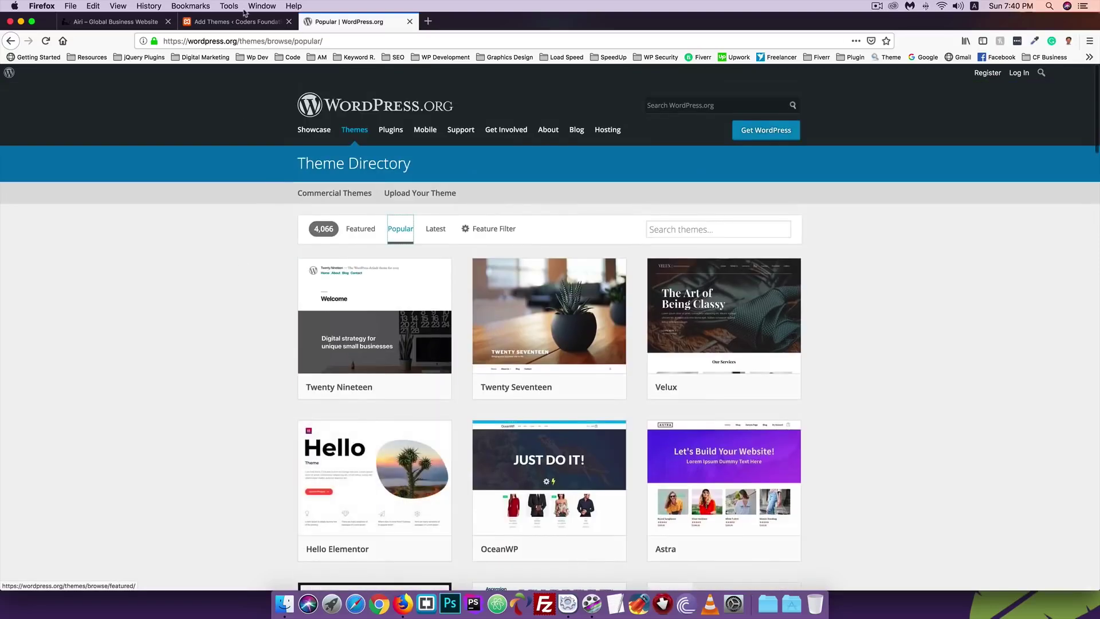
Step: Compare the featured themes on the dashboard's Add Themes page with the wordpress.org Theme Directory, ending on the Add Themes page
left_click(245, 20)
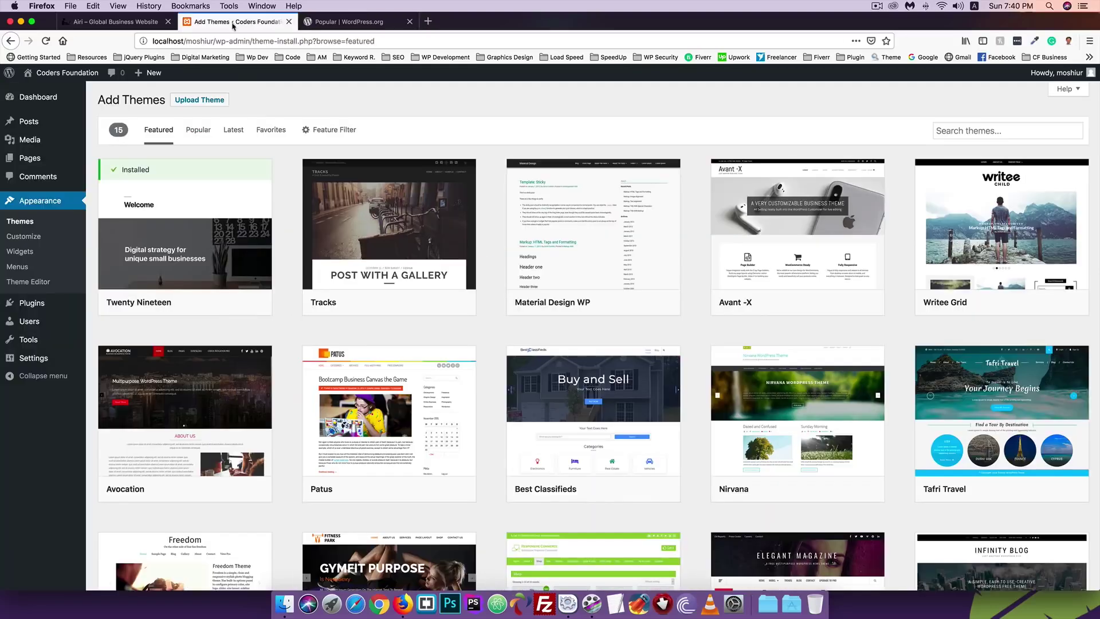
mouse_move(367, 180)
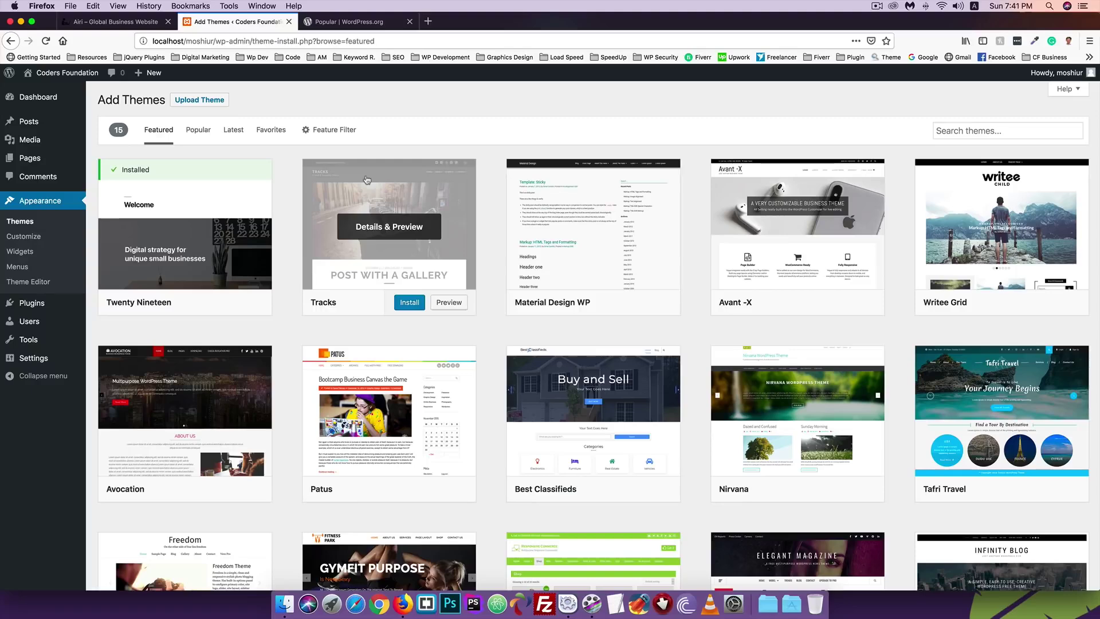
left_click(344, 21)
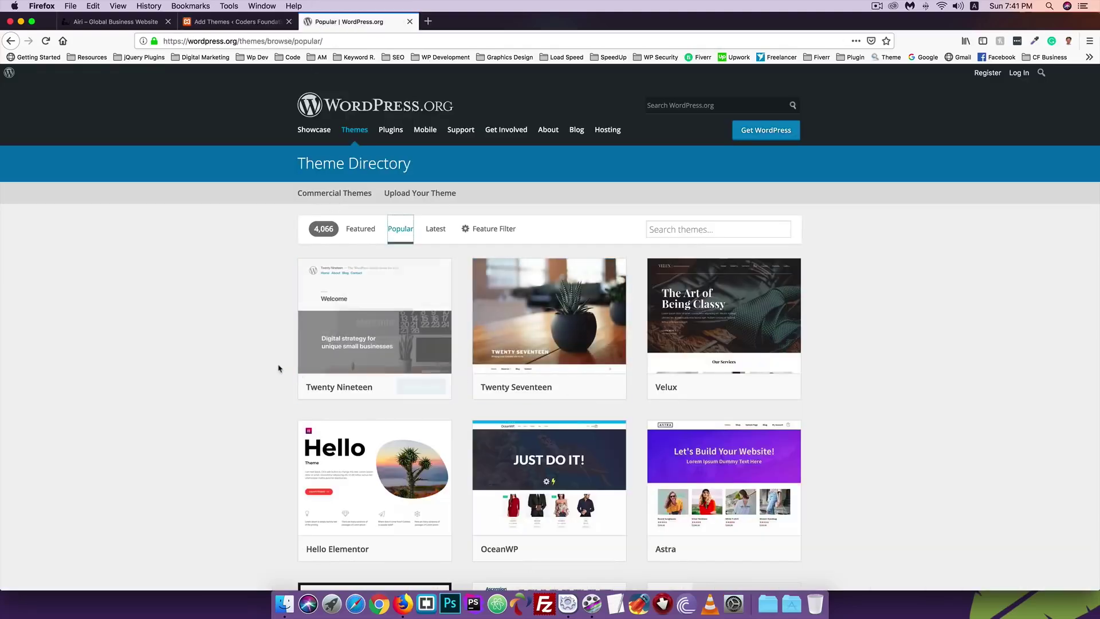
left_click(212, 25)
scroll(295, 313, "down", 5)
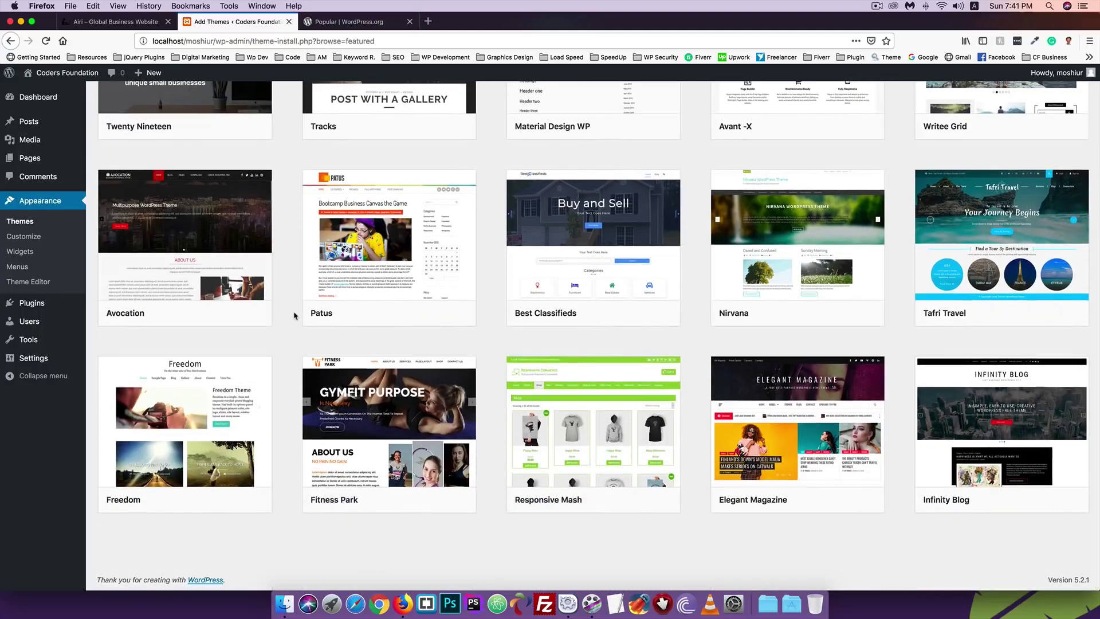
scroll(610, 254, "up", 3)
scroll(609, 254, "up", 2)
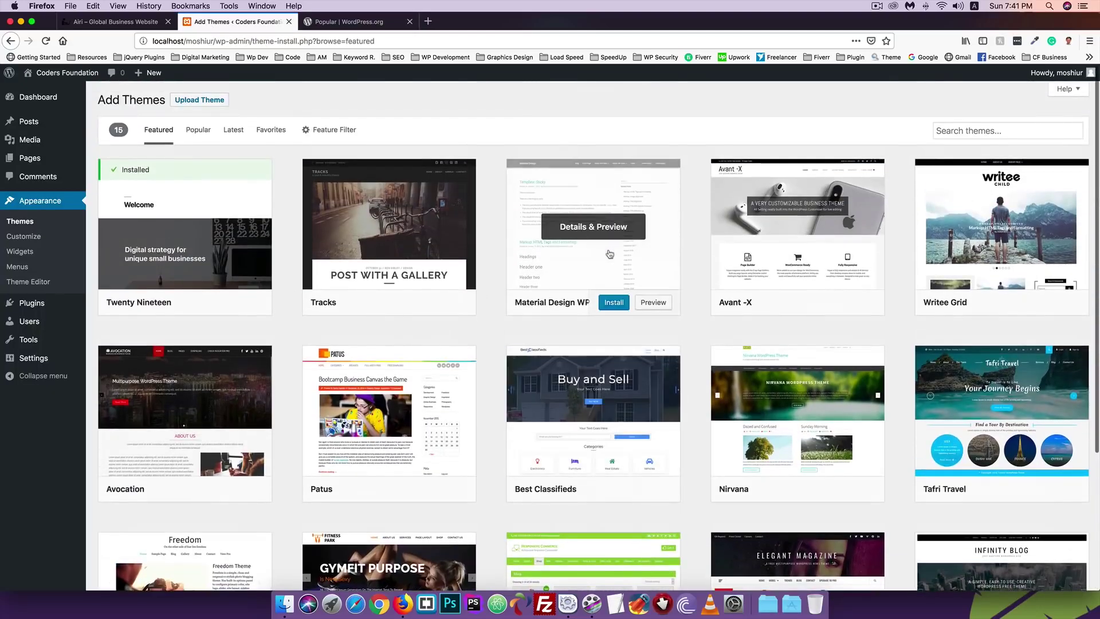
Step: Browse the popular themes on the Add Themes page, including the details and preview of the Astra theme
left_click(196, 130)
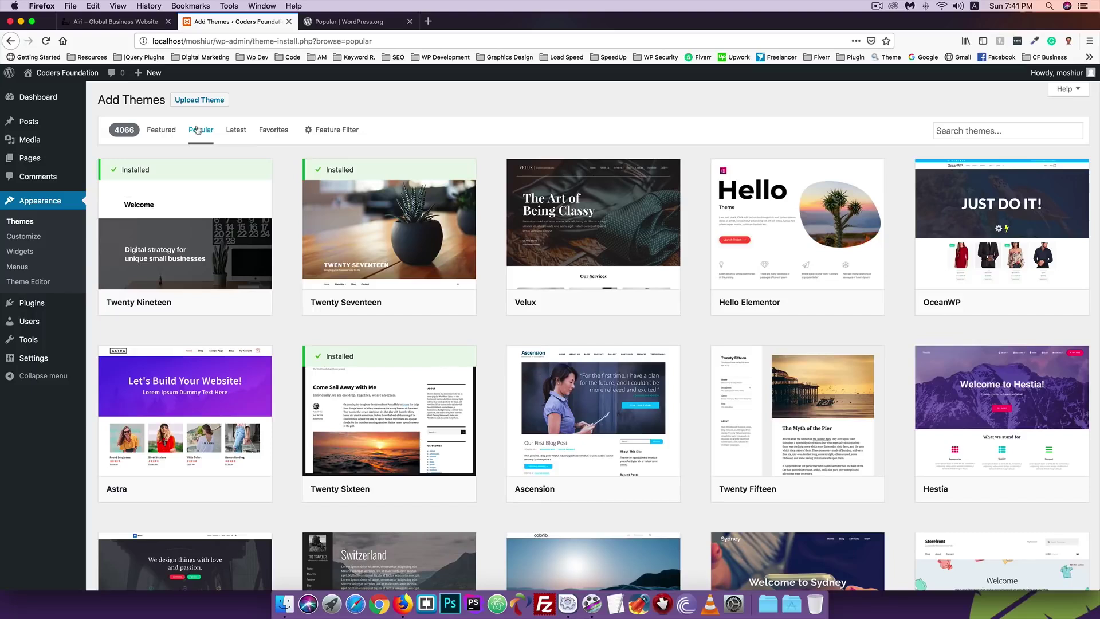
scroll(378, 229, "down", 2)
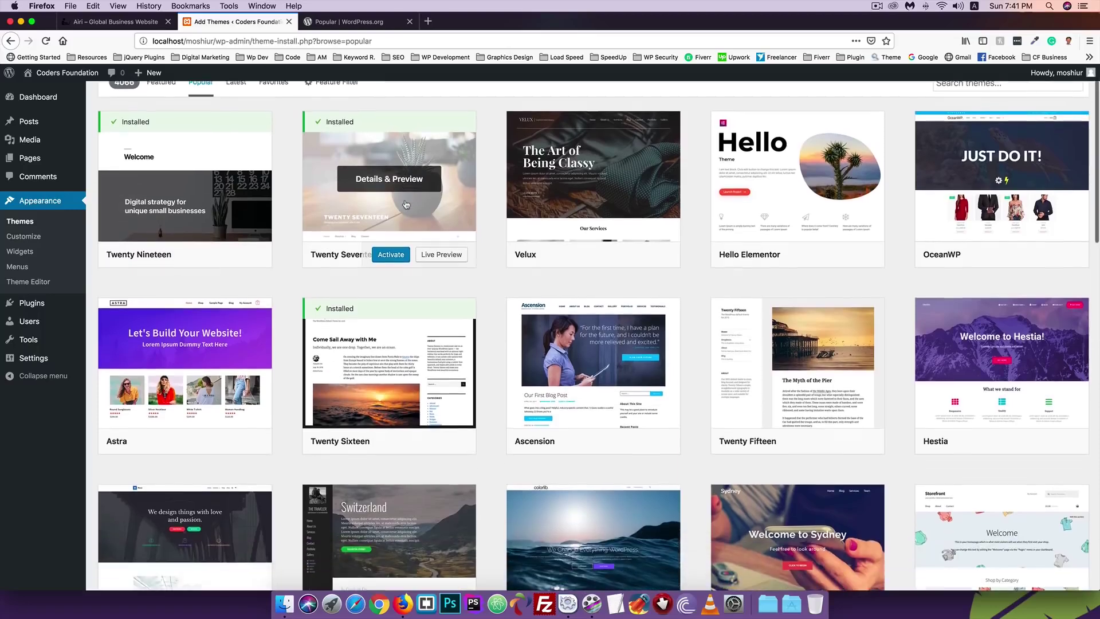
scroll(172, 343, "down", 1)
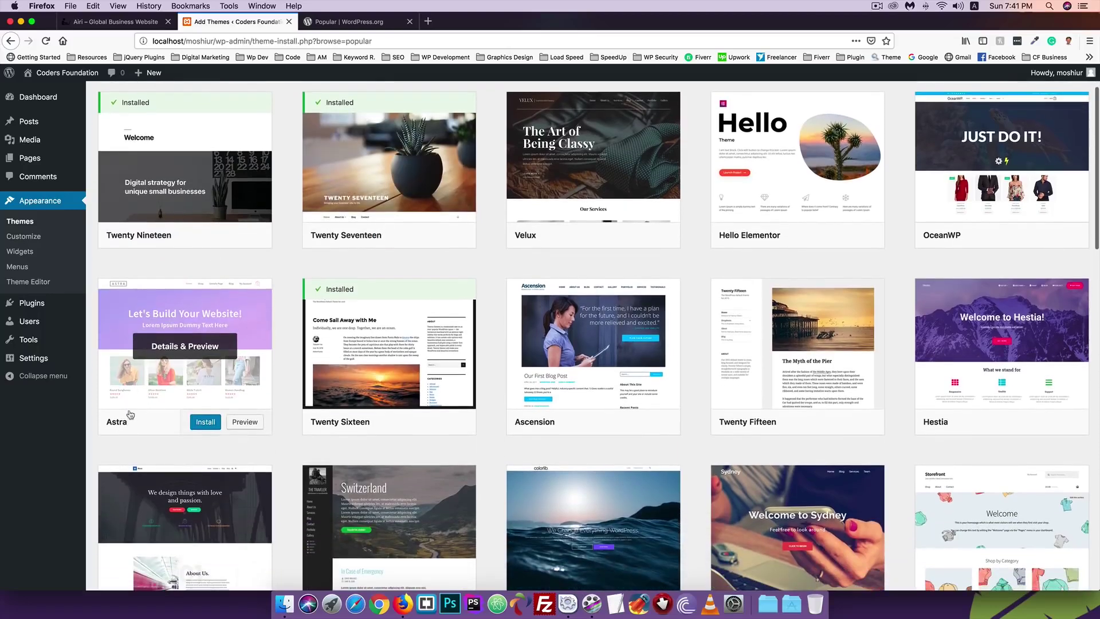
left_click(172, 346)
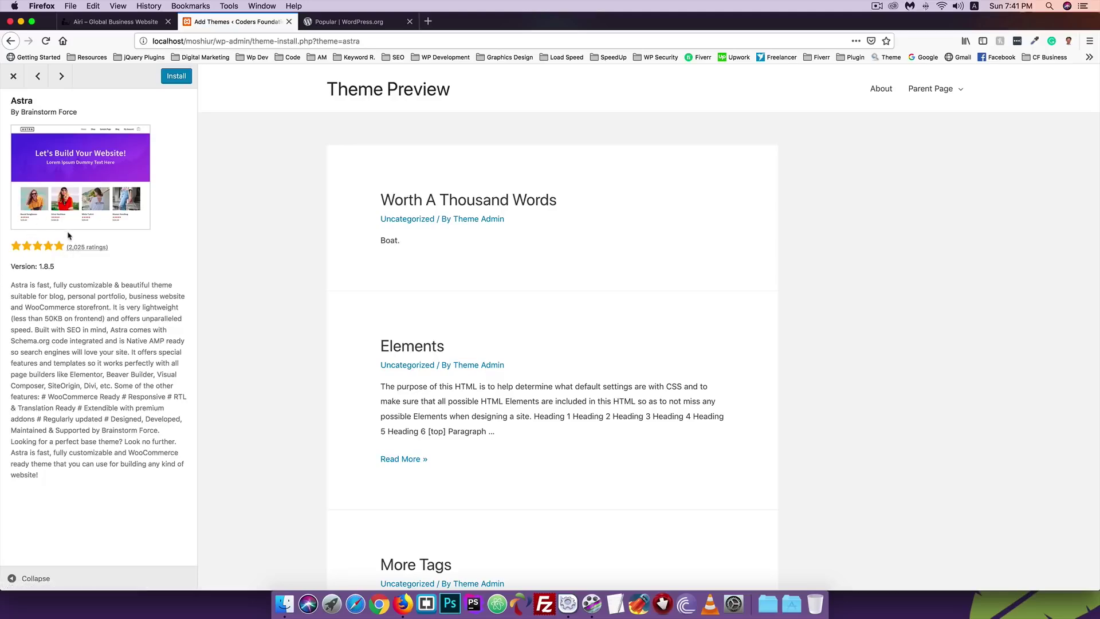
left_click(13, 77)
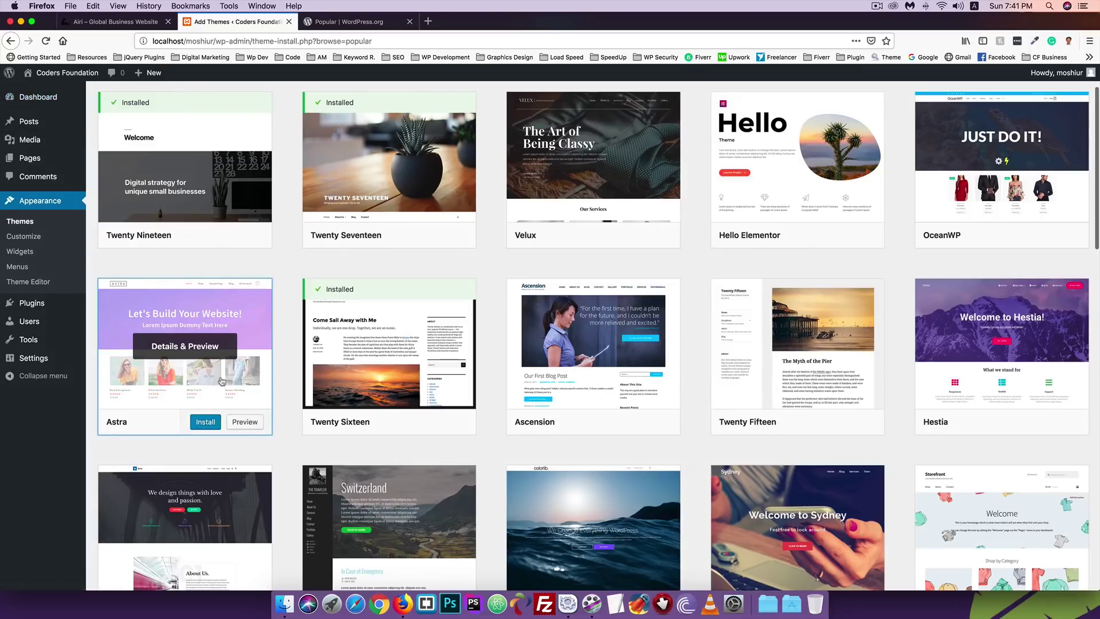
scroll(451, 351, "down", 1)
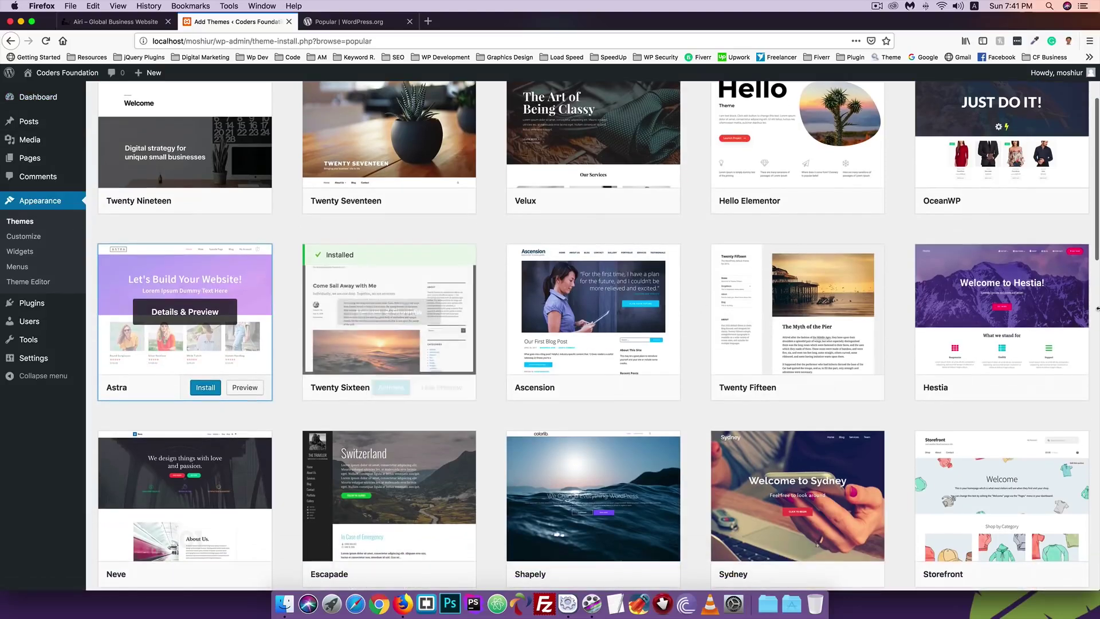
scroll(970, 321, "down", 5)
scroll(971, 352, "down", 8)
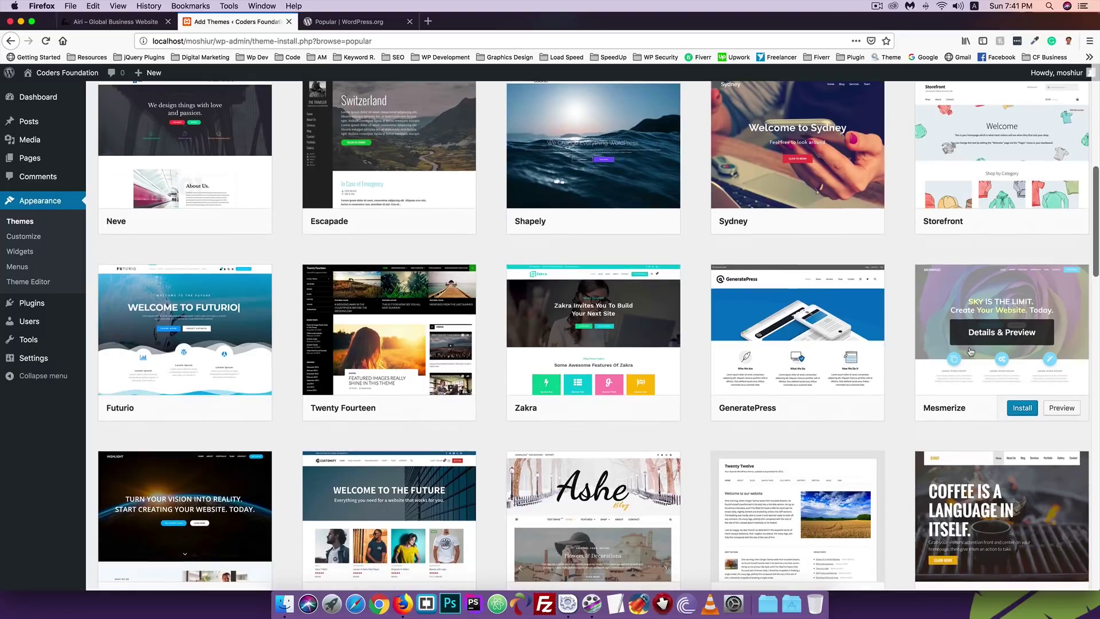
scroll(971, 352, "up", 15)
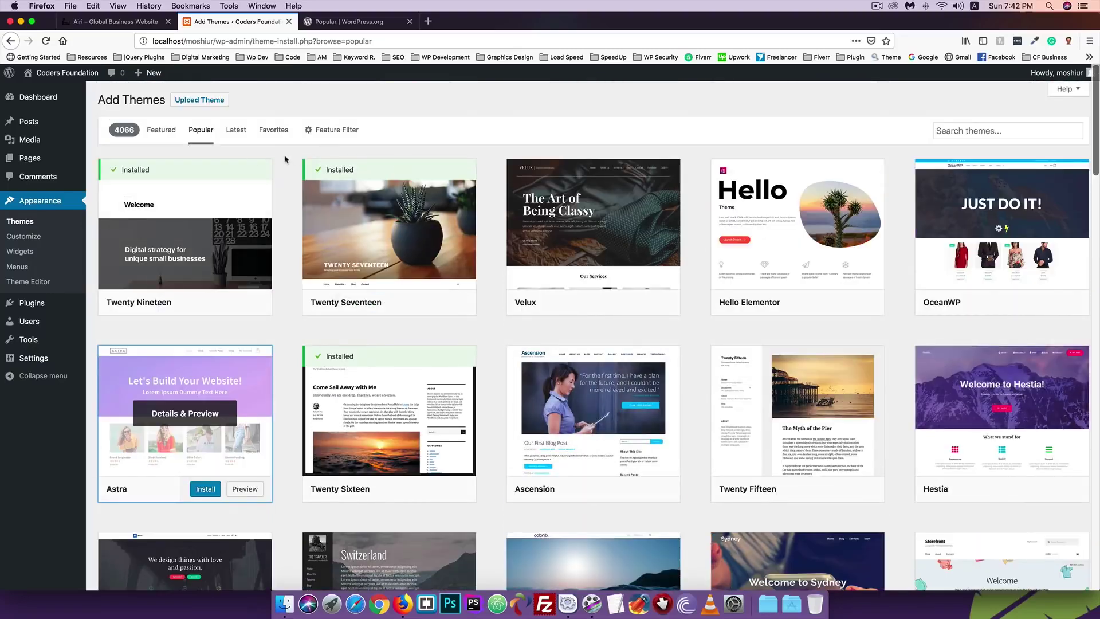
Step: Search the Add Themes page for "airi", view the Airi theme's details and preview, and return to the results
left_click(955, 130)
type("airi")
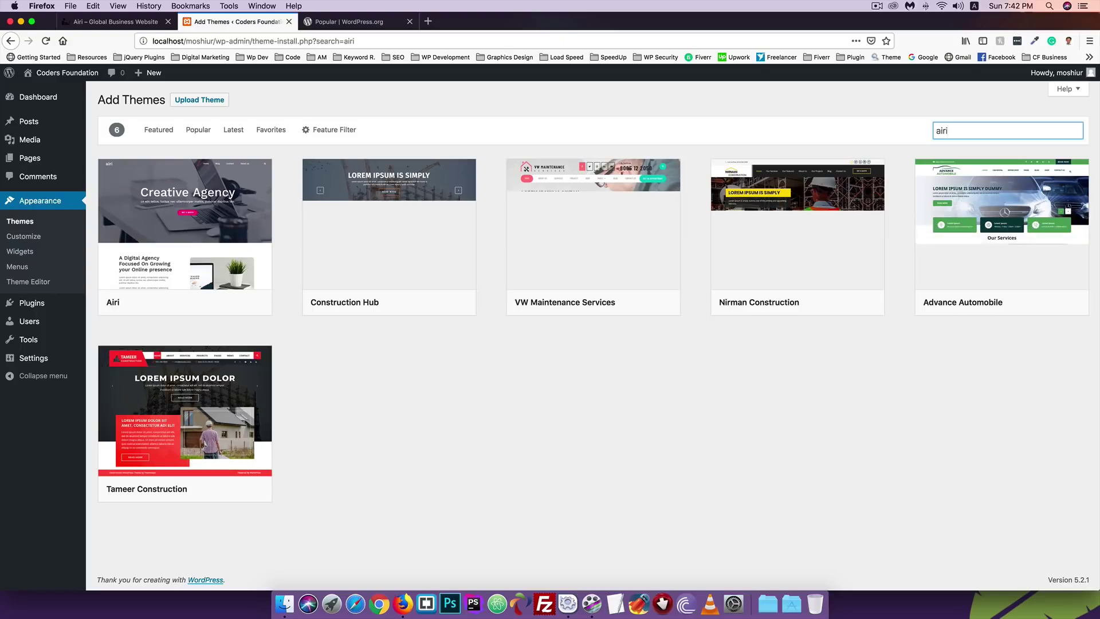
mouse_move(196, 199)
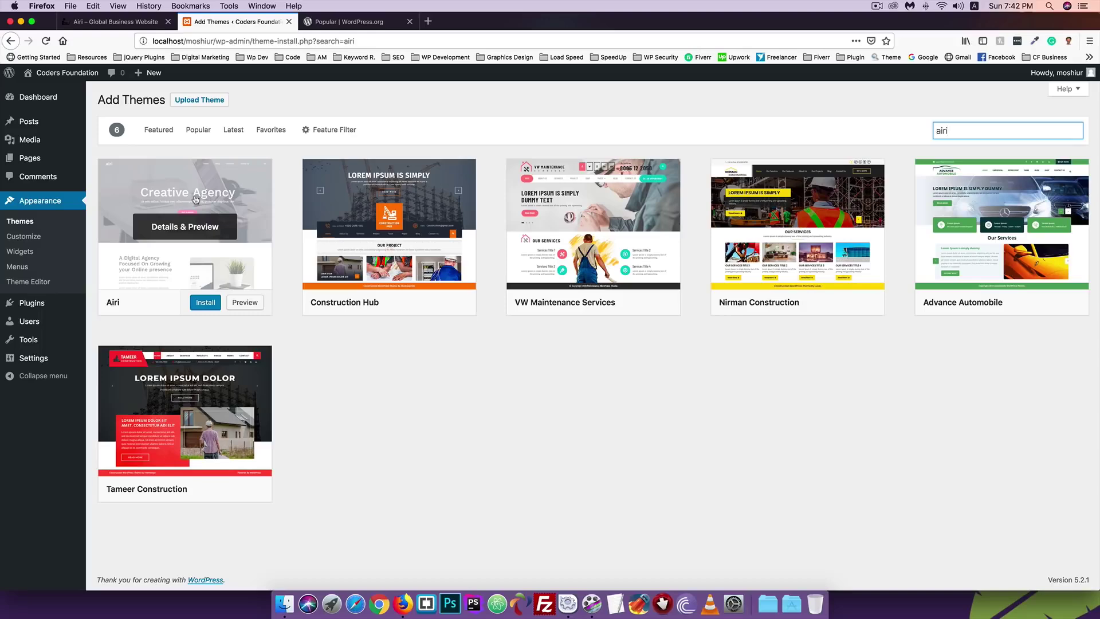
left_click(175, 232)
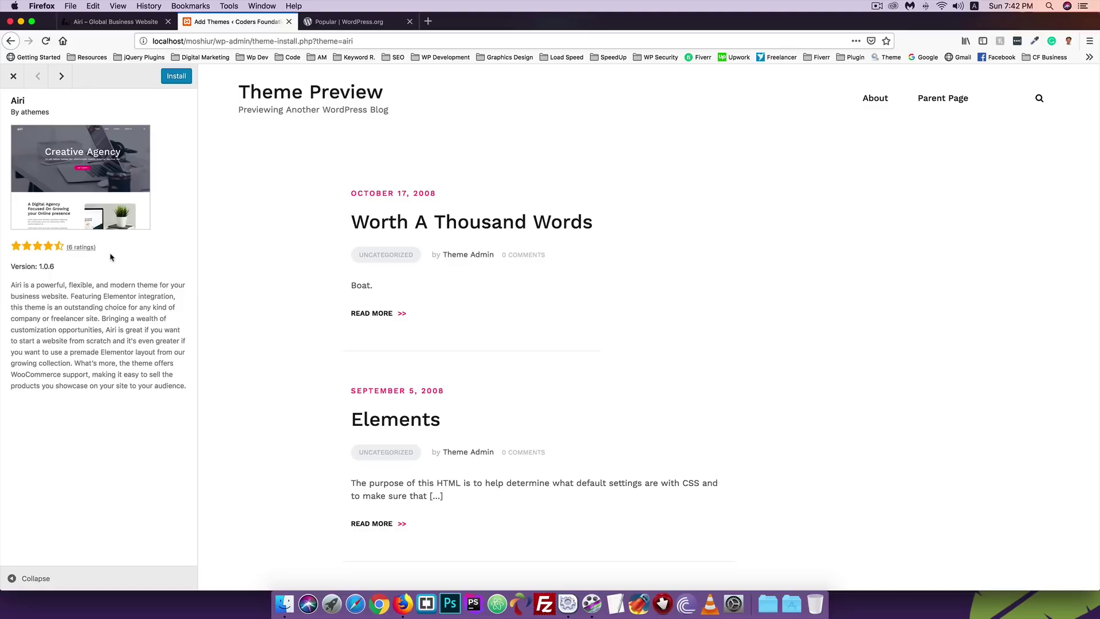
left_click(10, 77)
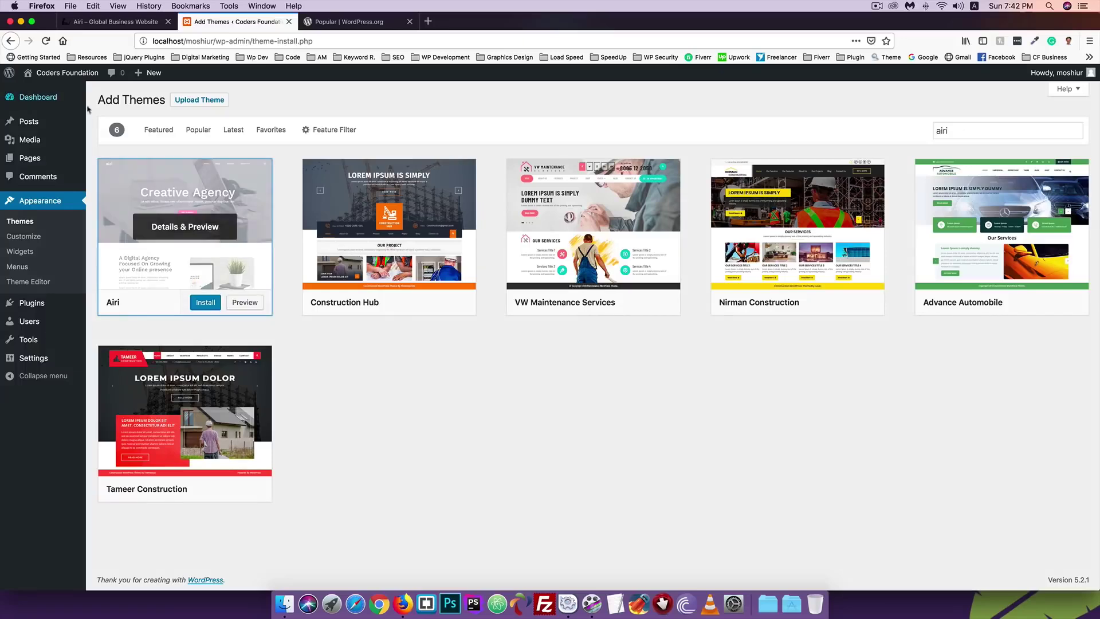
Step: Search the wordpress.org Theme Directory for "airi" and read through the Airi theme's page
left_click(330, 22)
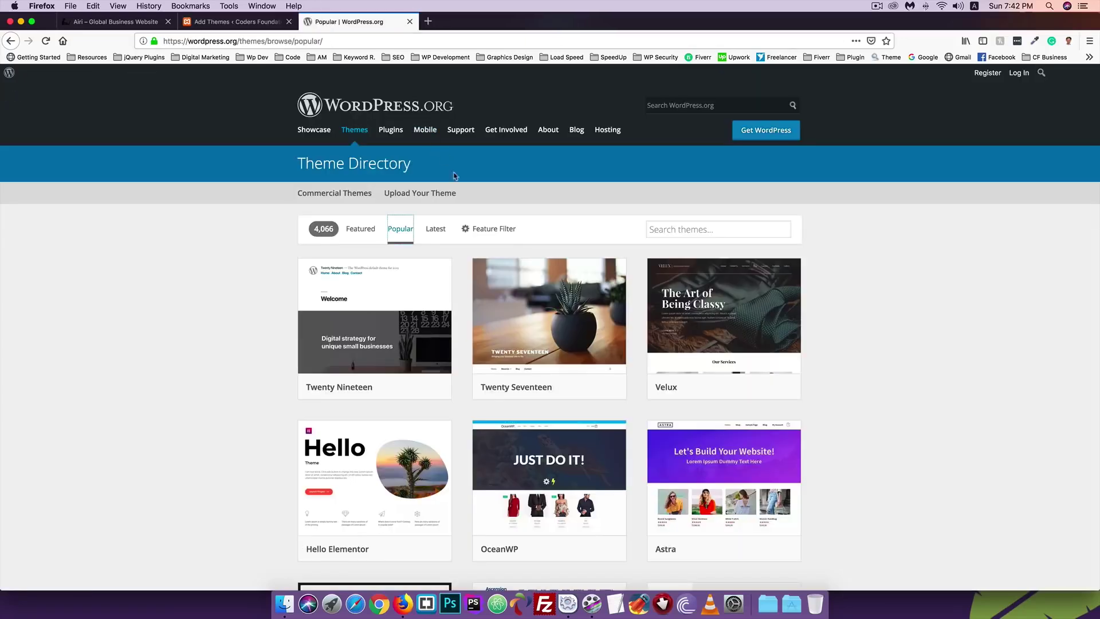
left_click(668, 230)
type("air")
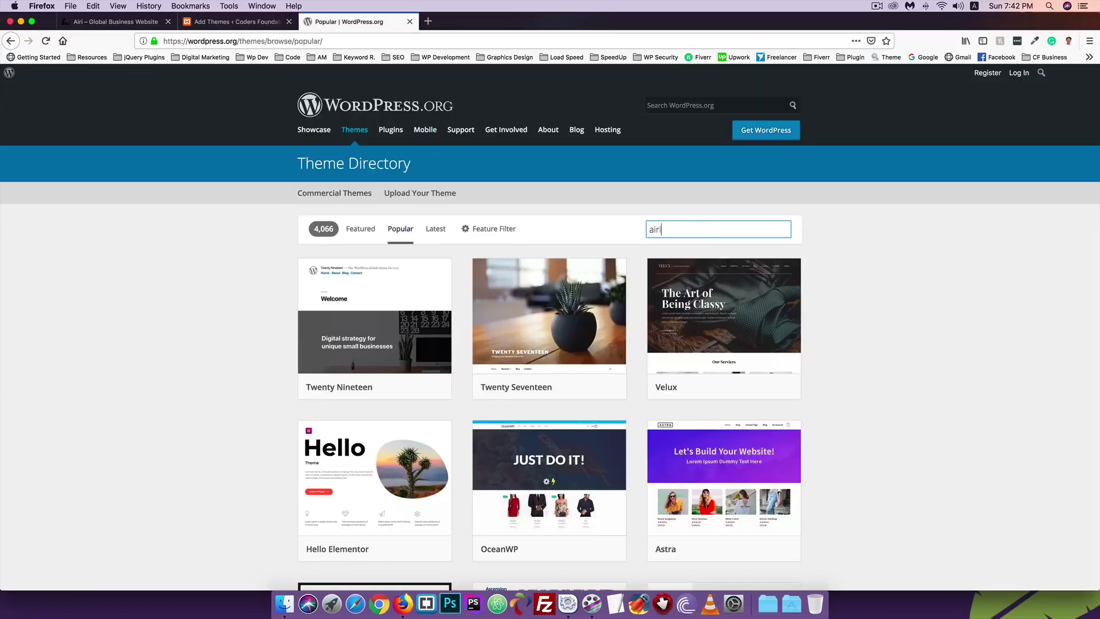
type("i")
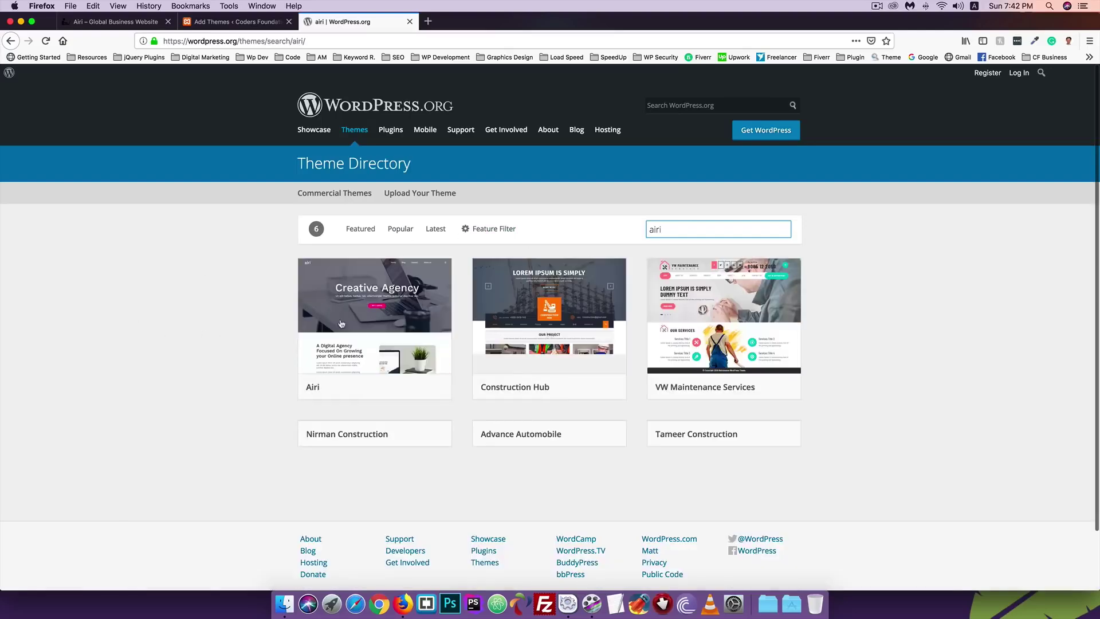
left_click(342, 323)
scroll(261, 330, "down", 3)
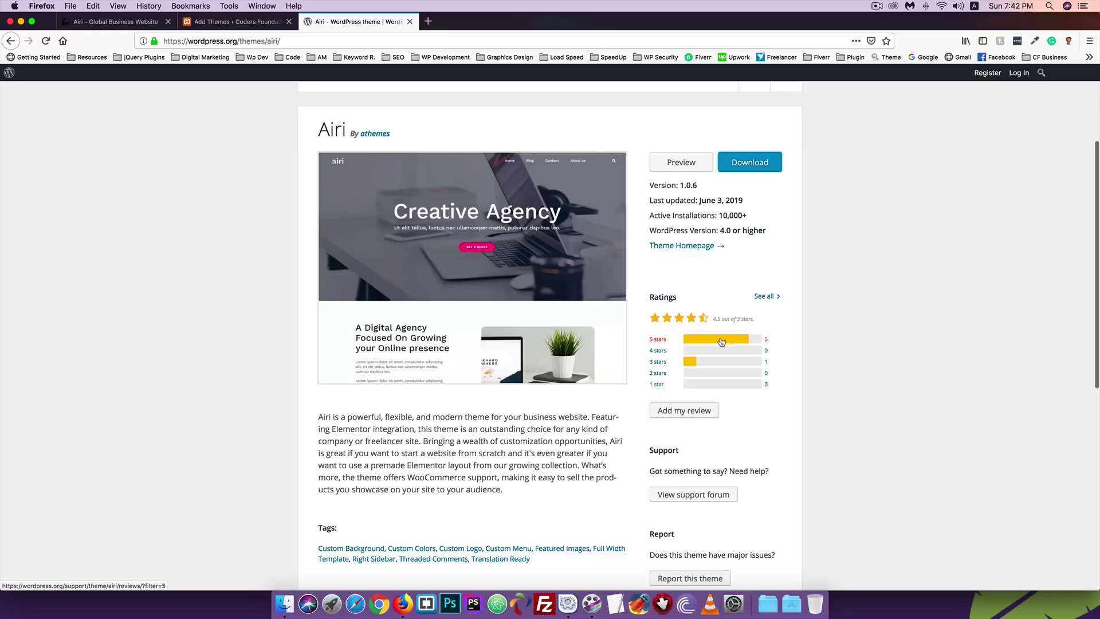
scroll(723, 338, "down", 2)
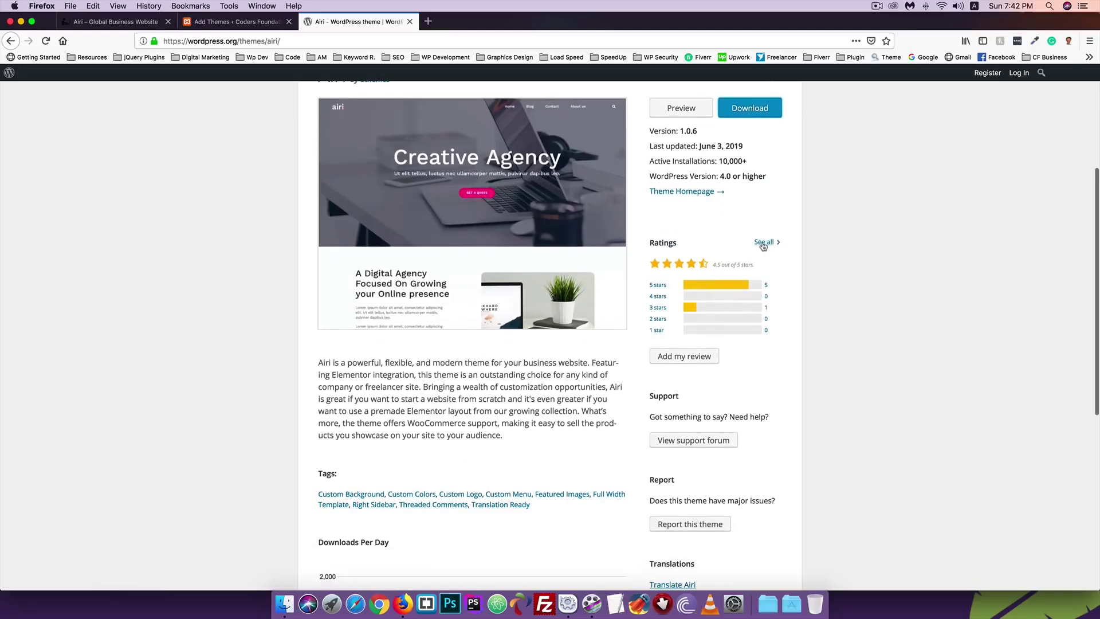
Step: Read all user reviews of the Airi theme and return to its theme page
left_click(763, 243)
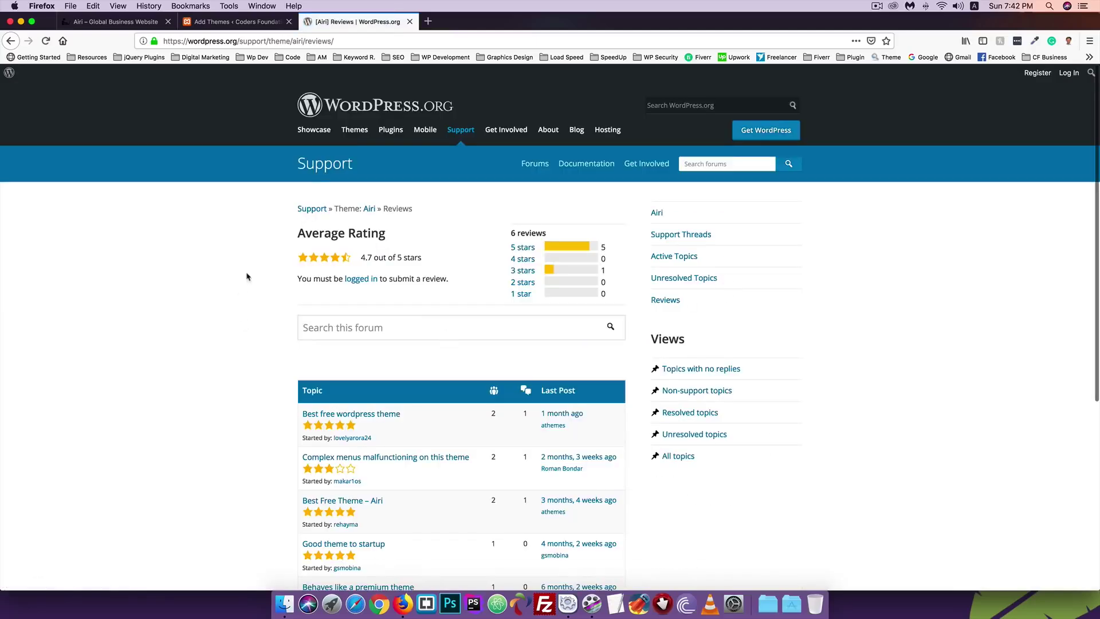
scroll(247, 277, "down", 5)
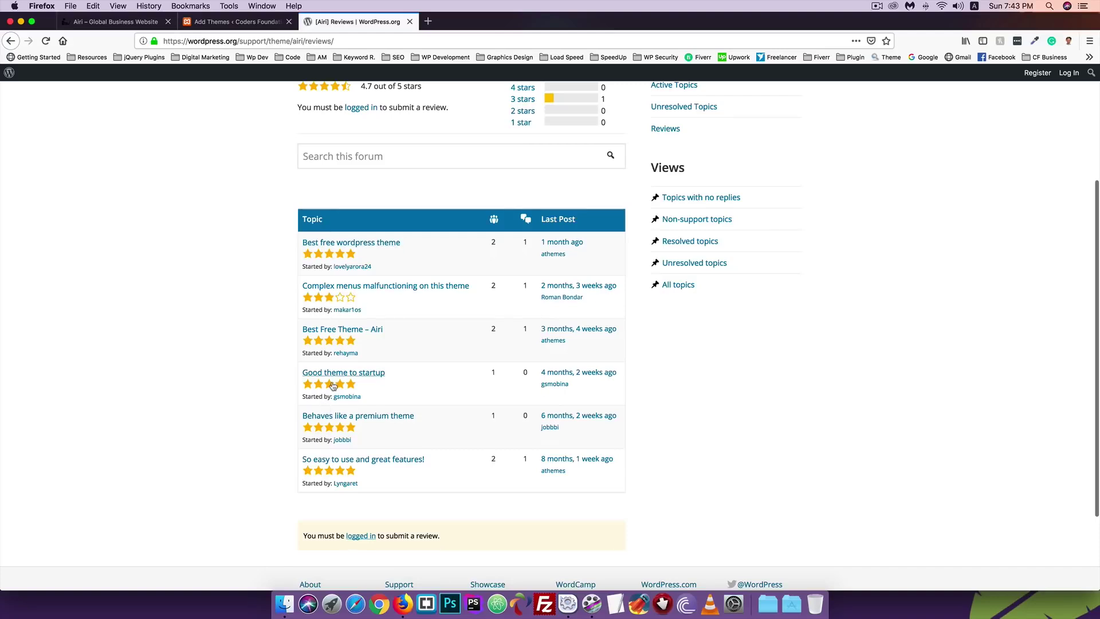
left_click(11, 41)
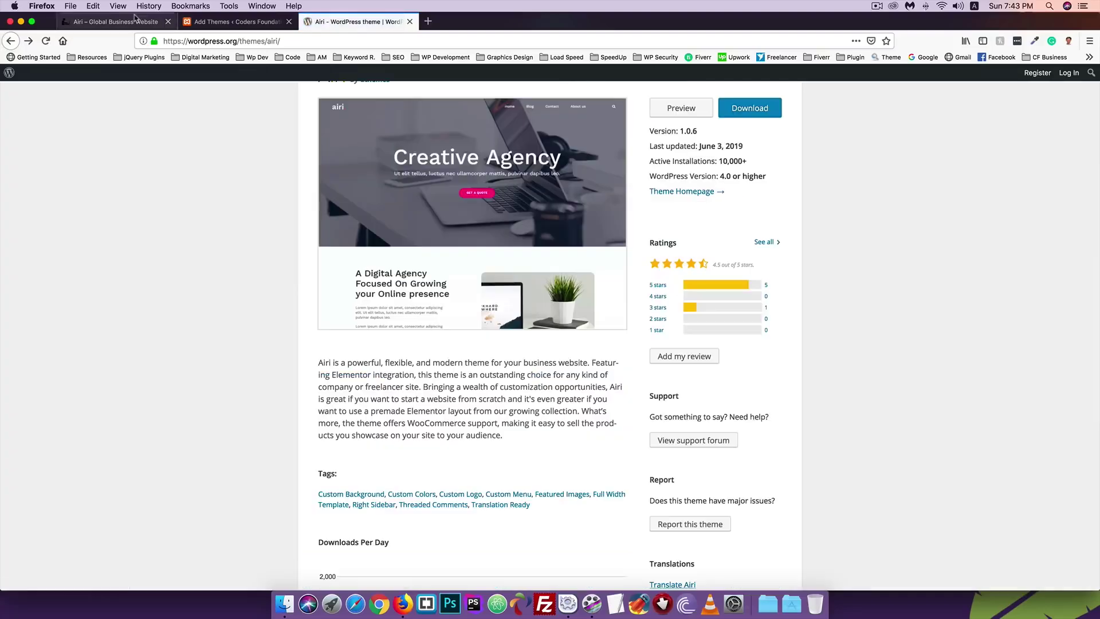
Step: Compare the Airi demo website's home page with the theme's screenshot on wordpress.org
left_click(115, 21)
scroll(287, 141, "down", 10)
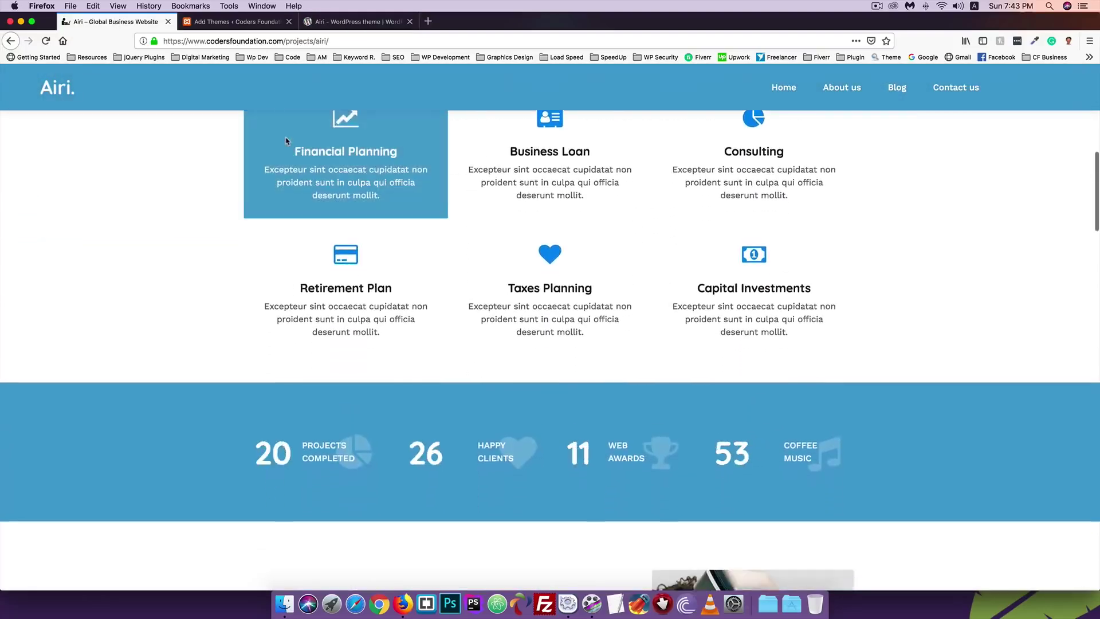
scroll(287, 140, "up", 10)
left_click(358, 21)
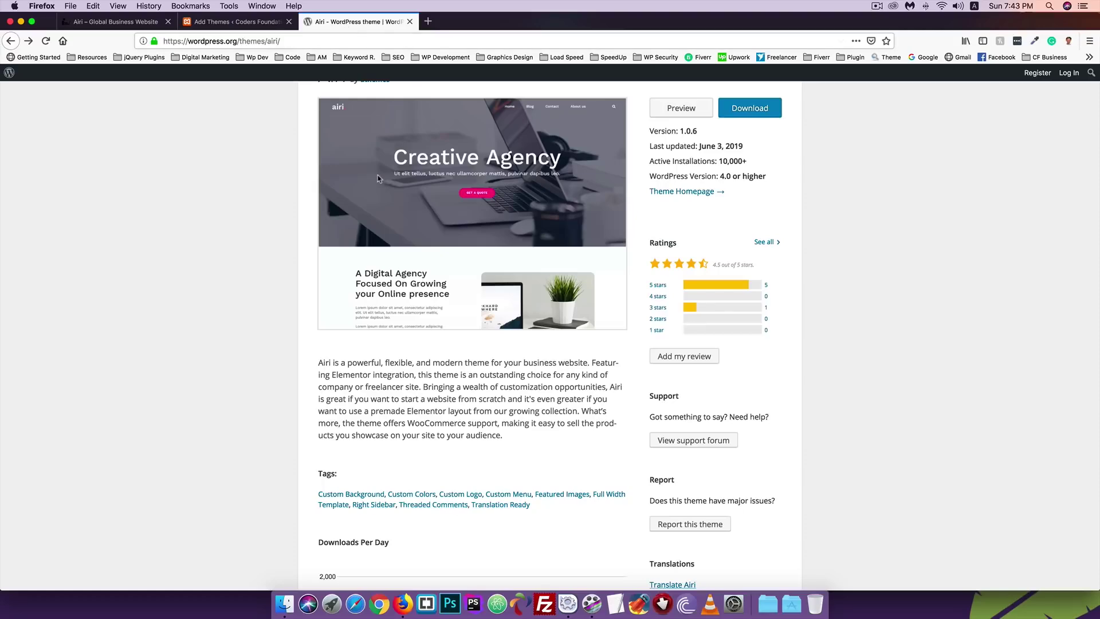
scroll(377, 174, "up", 5)
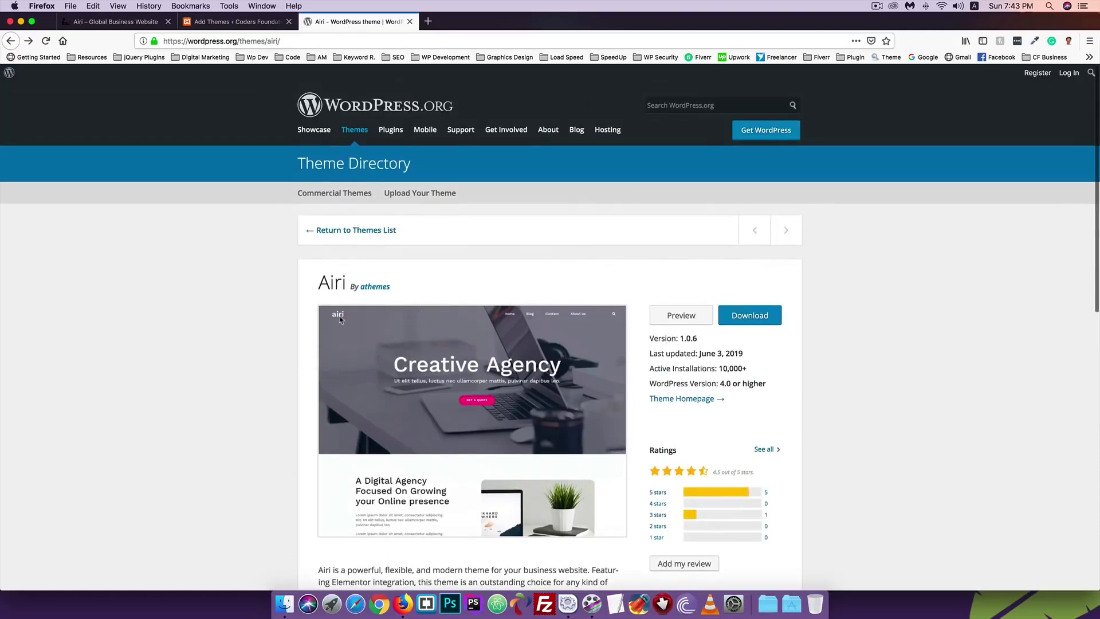
scroll(340, 319, "down", 2)
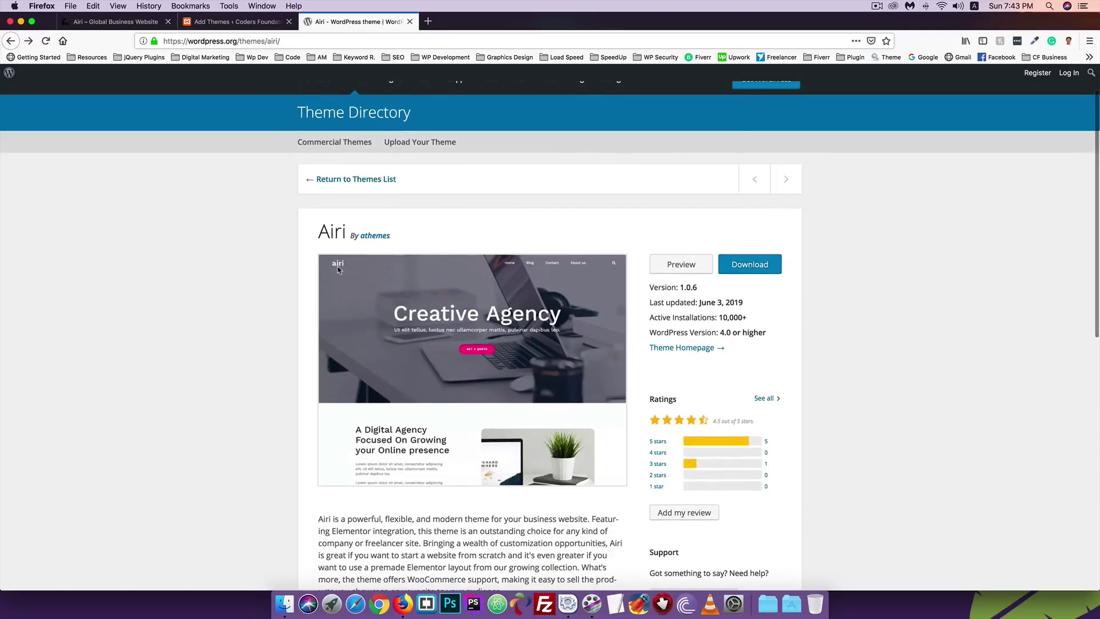
Step: Install the Airi theme from the dashboard's Add Themes results and locate it among the installed themes
left_click(221, 23)
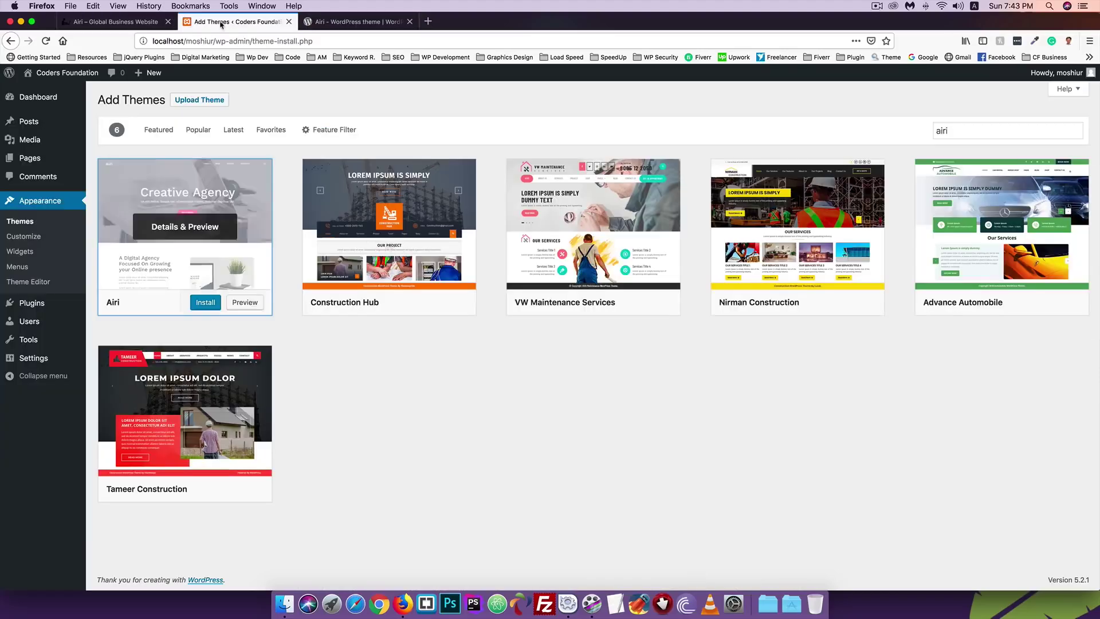
left_click(205, 304)
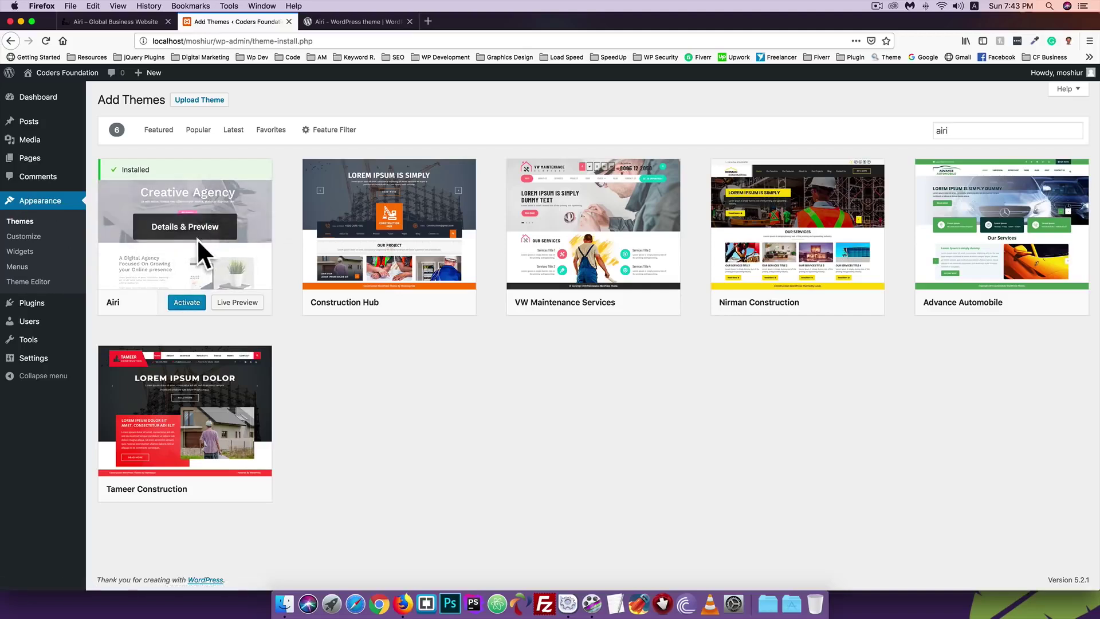
left_click(17, 221)
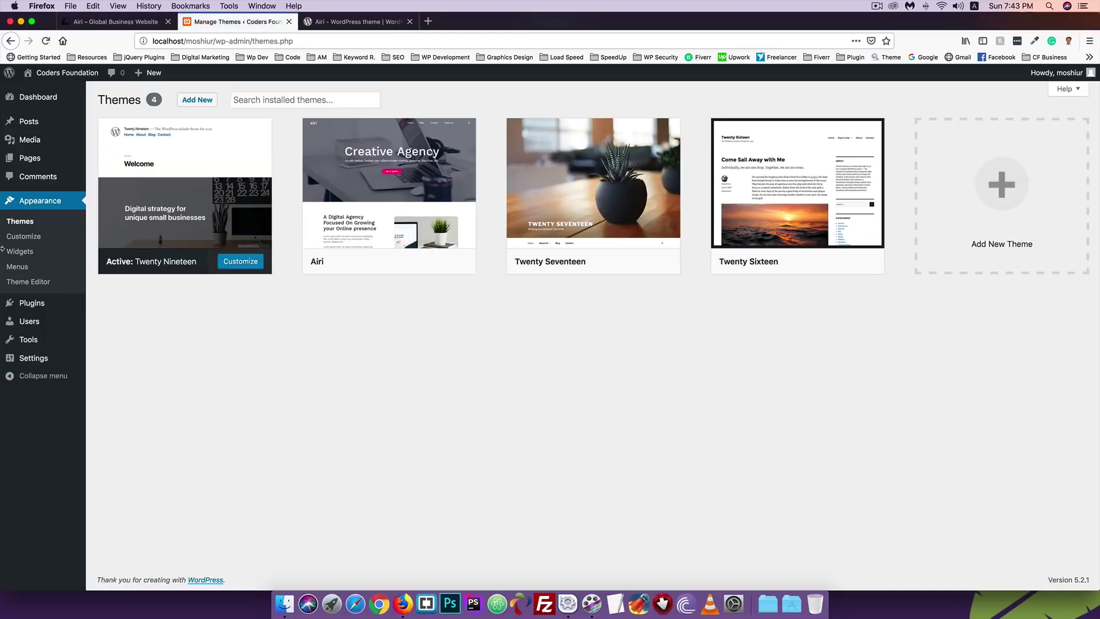
mouse_move(352, 258)
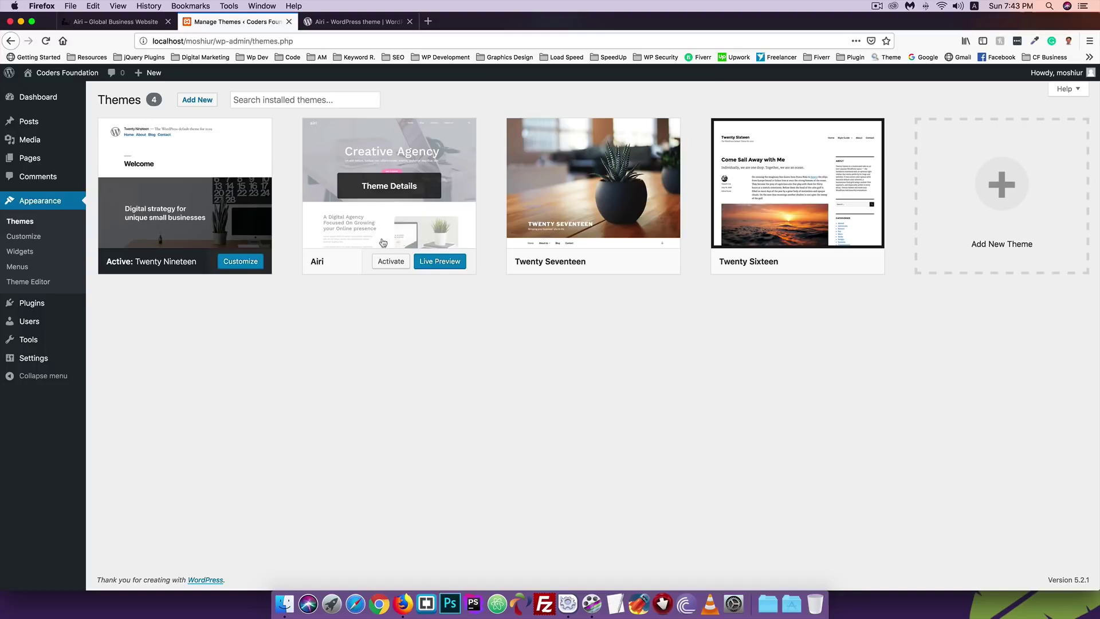
Step: Revisit the Add Themes page from the installed themes list and return to that list
mouse_move(226, 189)
left_click(181, 103)
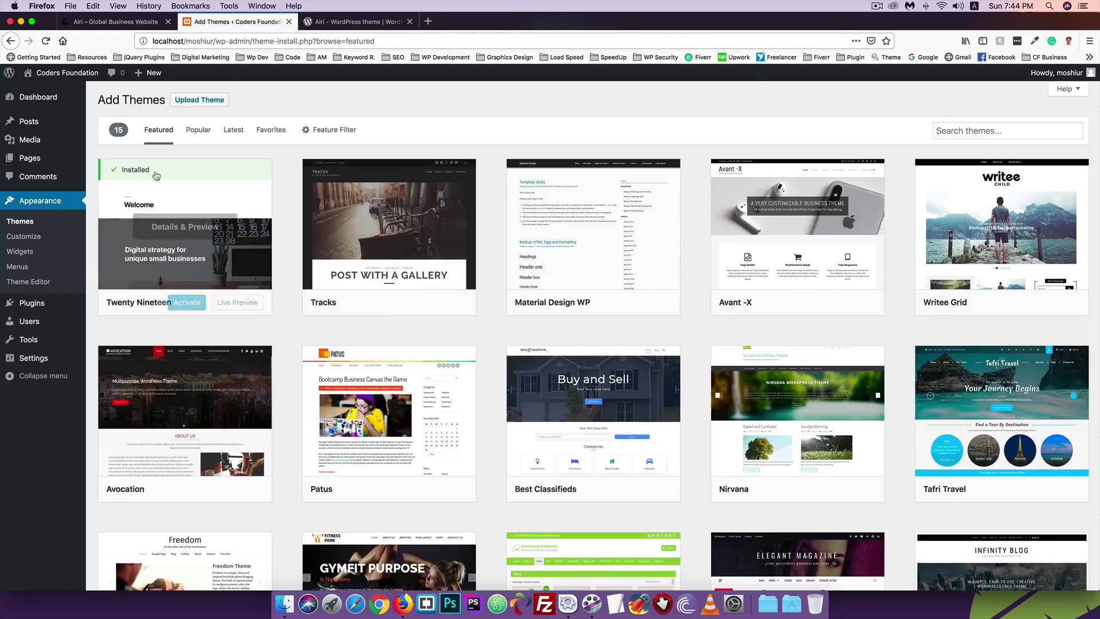
left_click(8, 223)
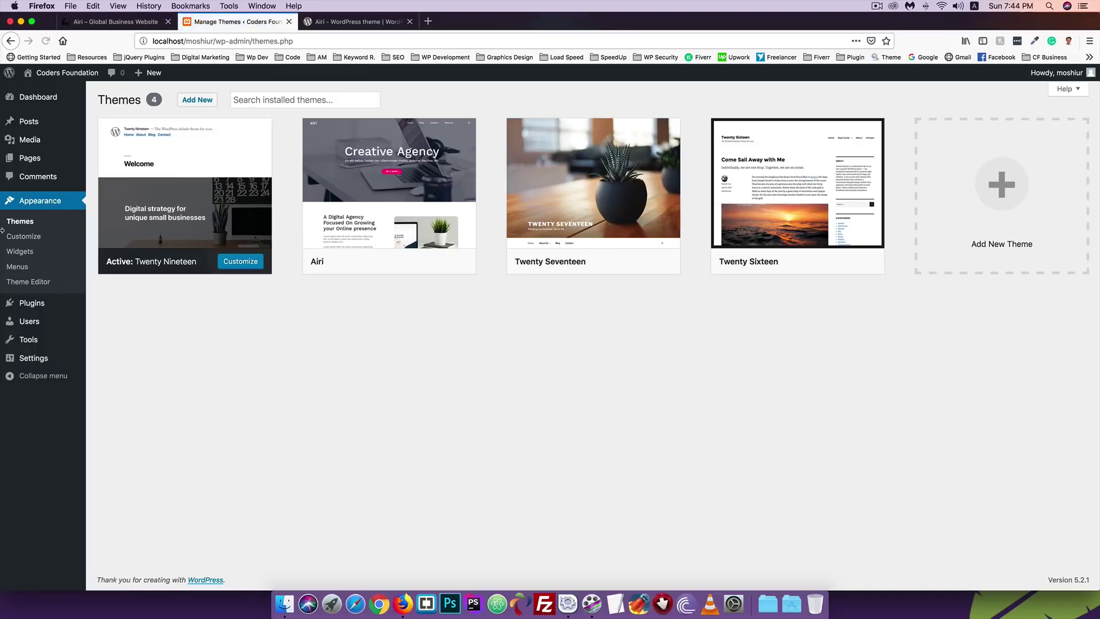
Step: Delete the Airi theme from the installed themes and confirm the deletion
left_click(372, 208)
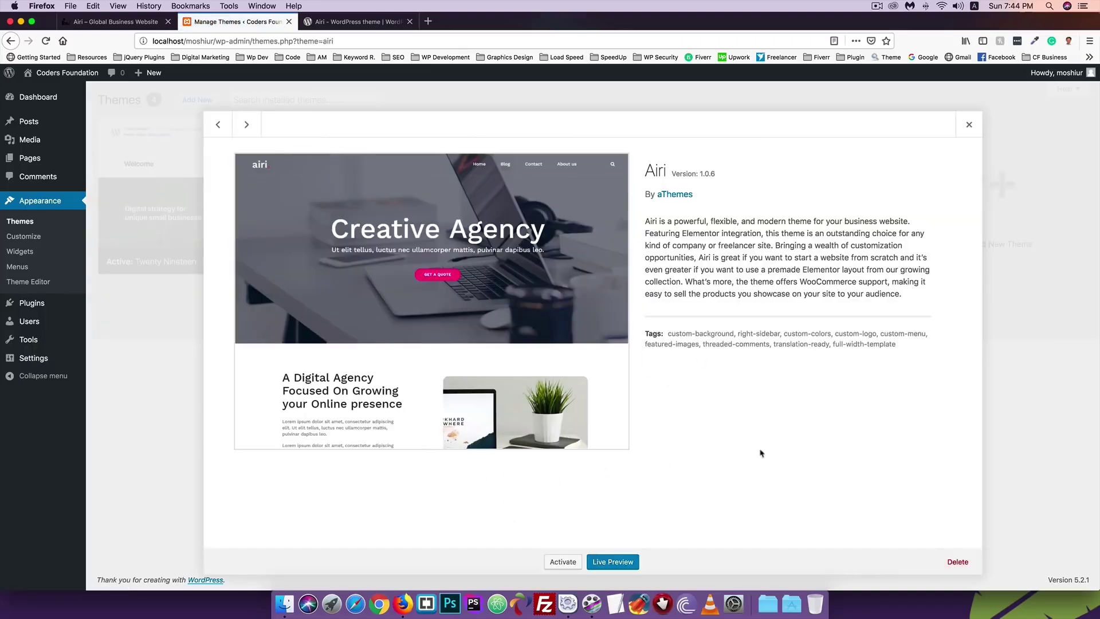
left_click(957, 562)
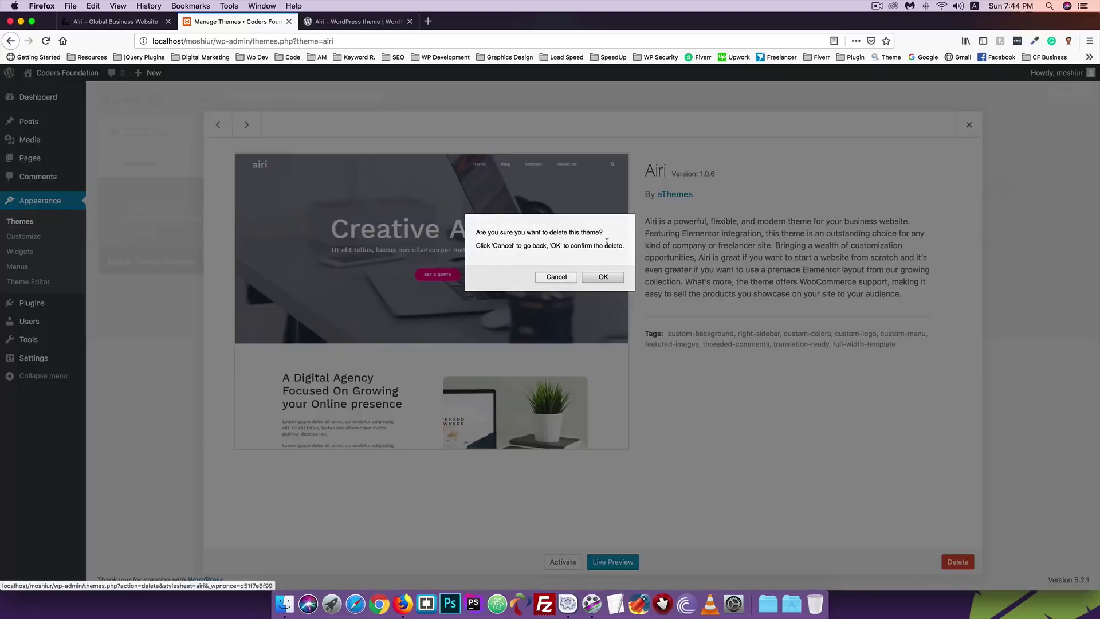
left_click(602, 276)
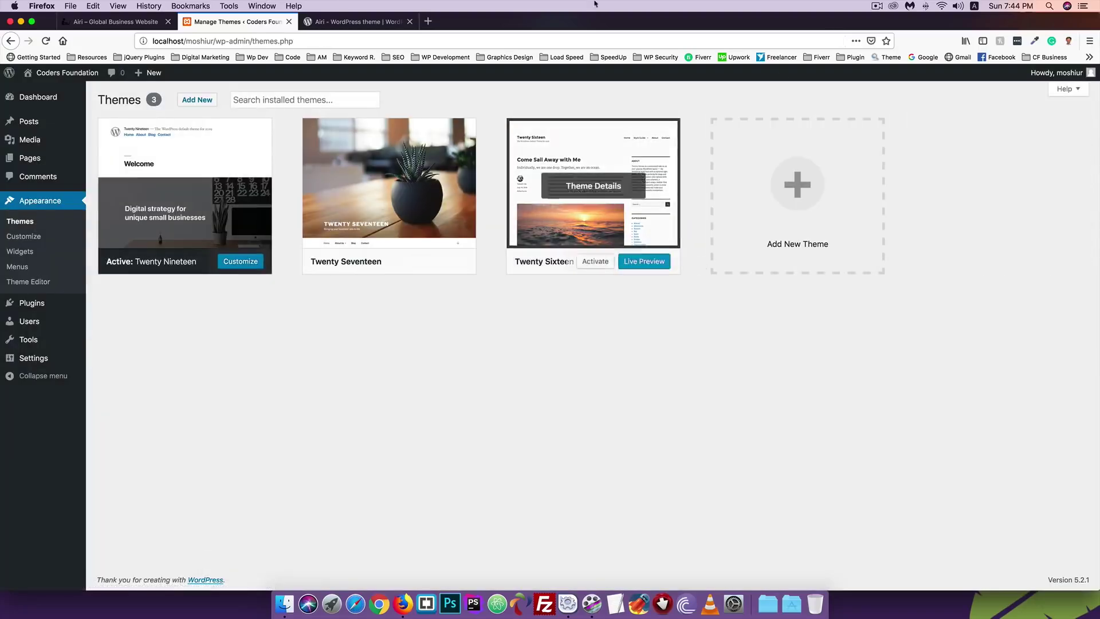
Step: Download the Airi theme from its wordpress.org page and save airi.1.0.6.zip
left_click(355, 21)
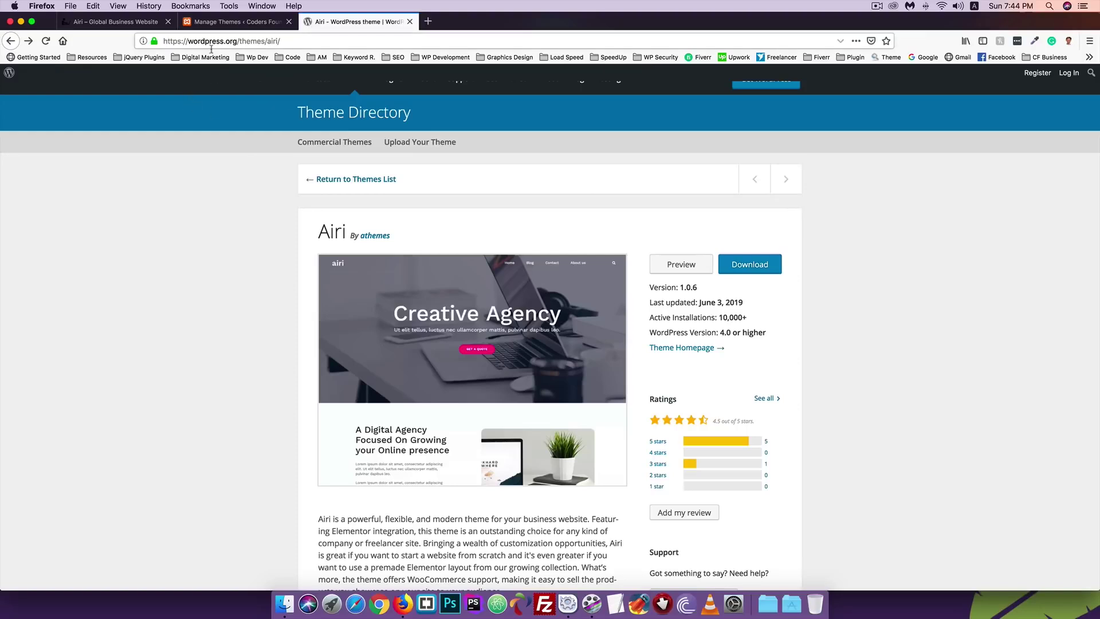
scroll(293, 277, "down", 2)
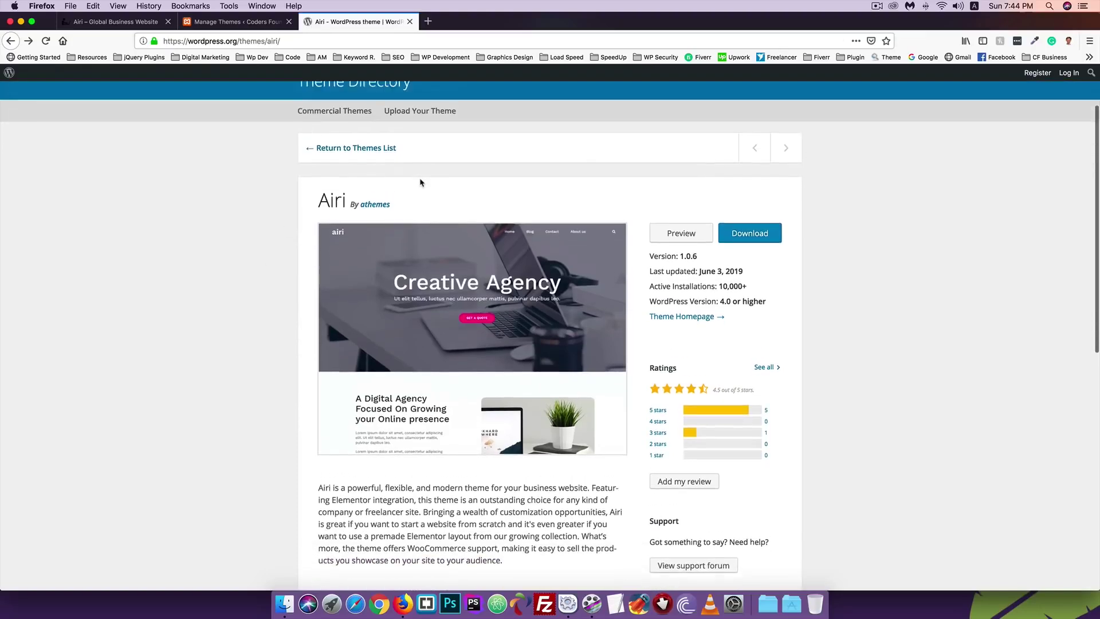
scroll(420, 182, "down", 2)
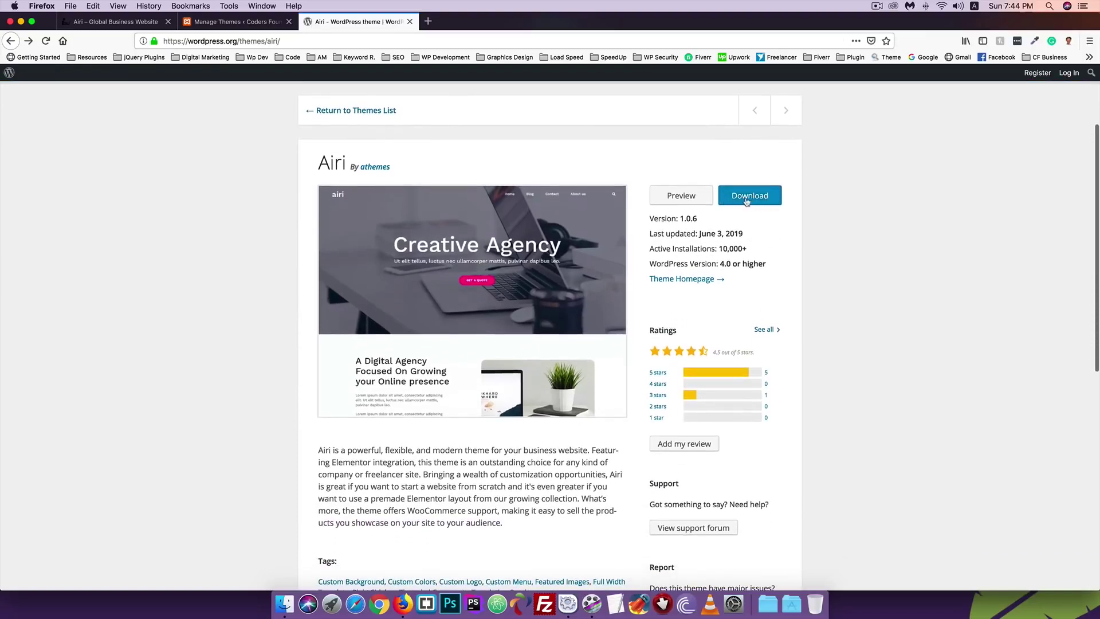
left_click(746, 197)
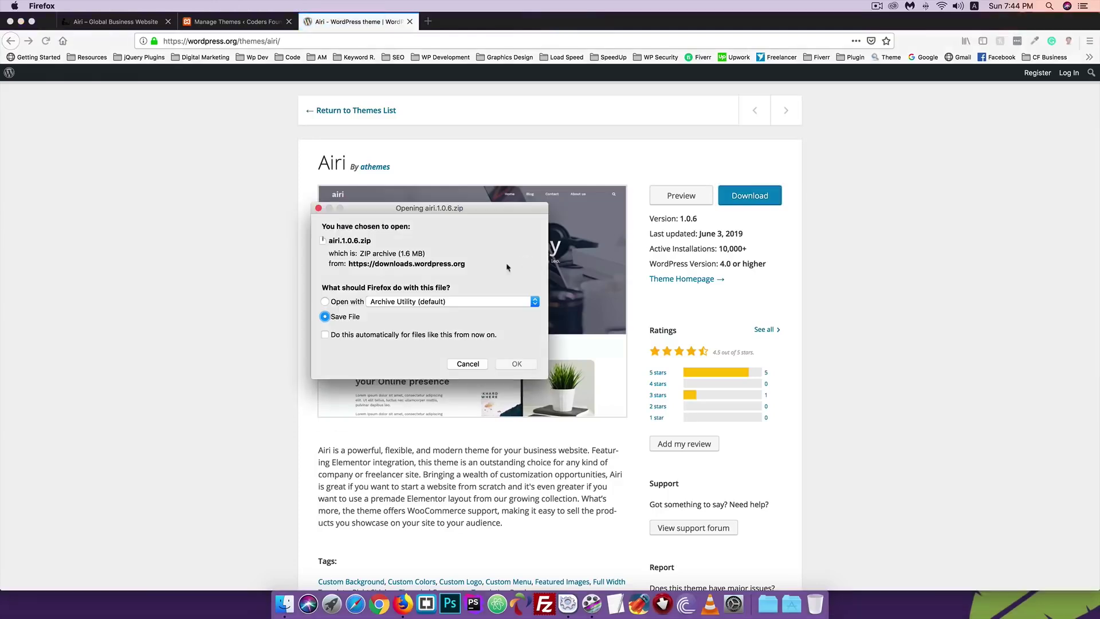
left_click(517, 365)
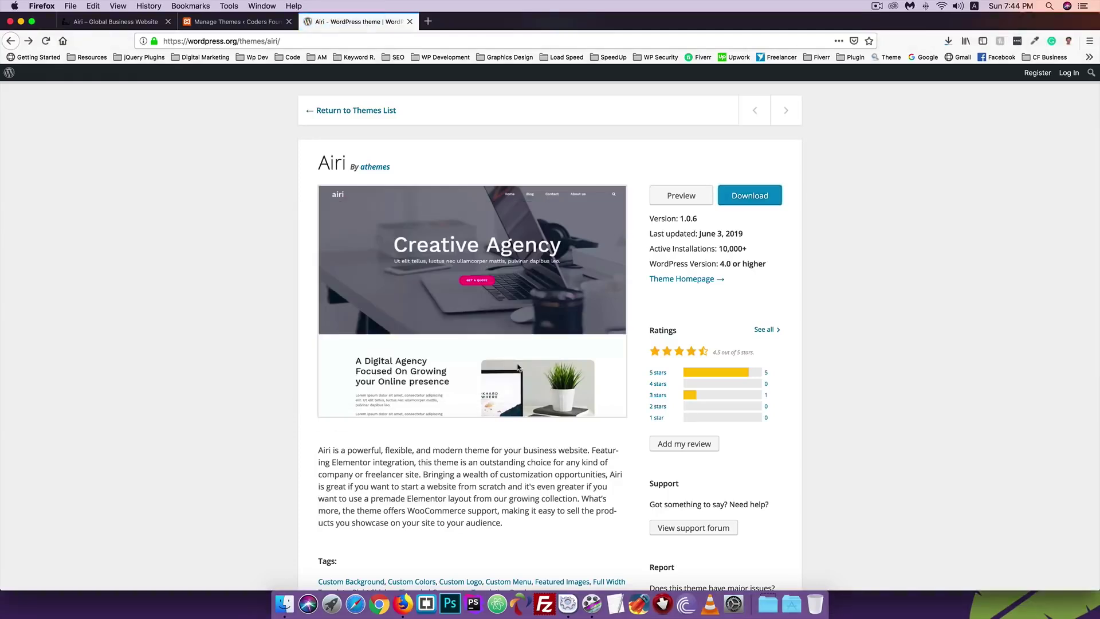
left_click(236, 21)
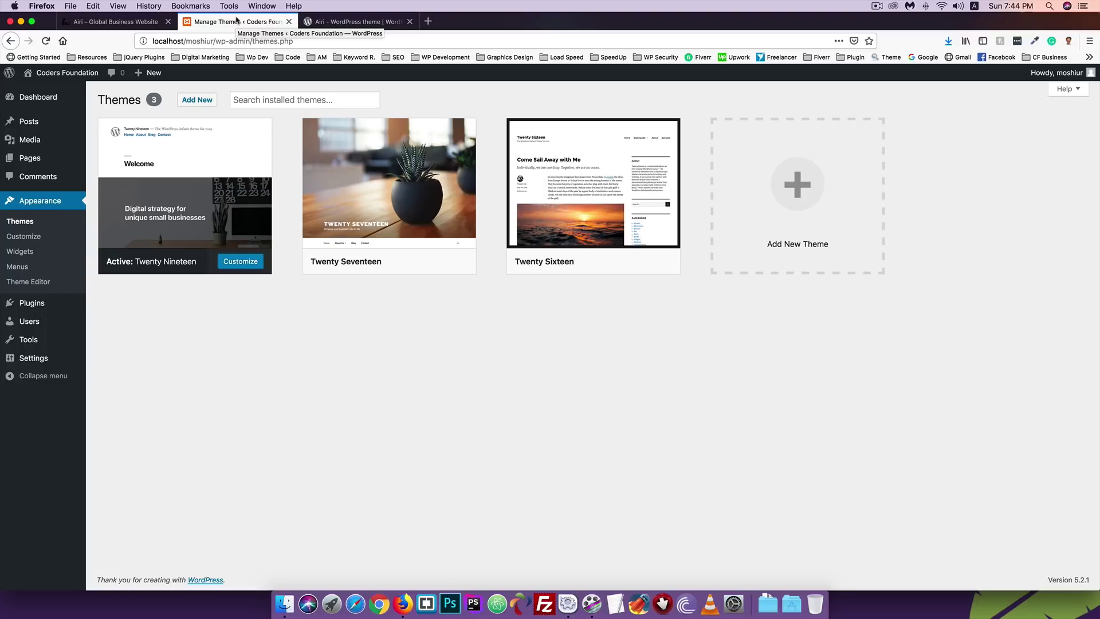
left_click(321, 21)
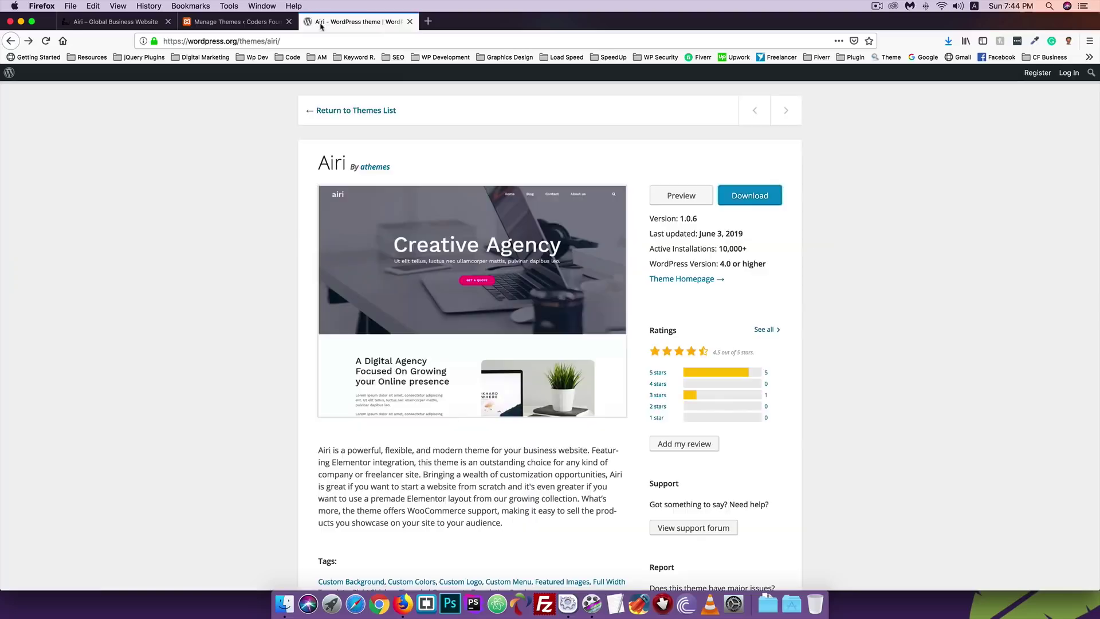
scroll(273, 123, "up", 4)
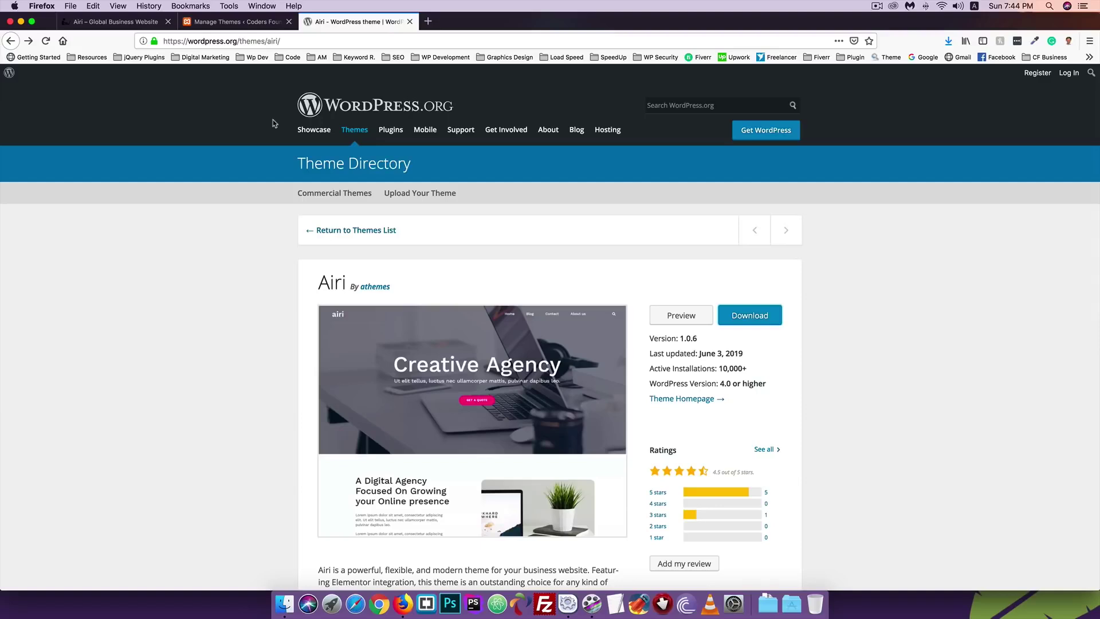
Step: Upload airi.1.0.6.zip from Downloads through the dashboard's Add Themes page and install the theme
left_click(207, 22)
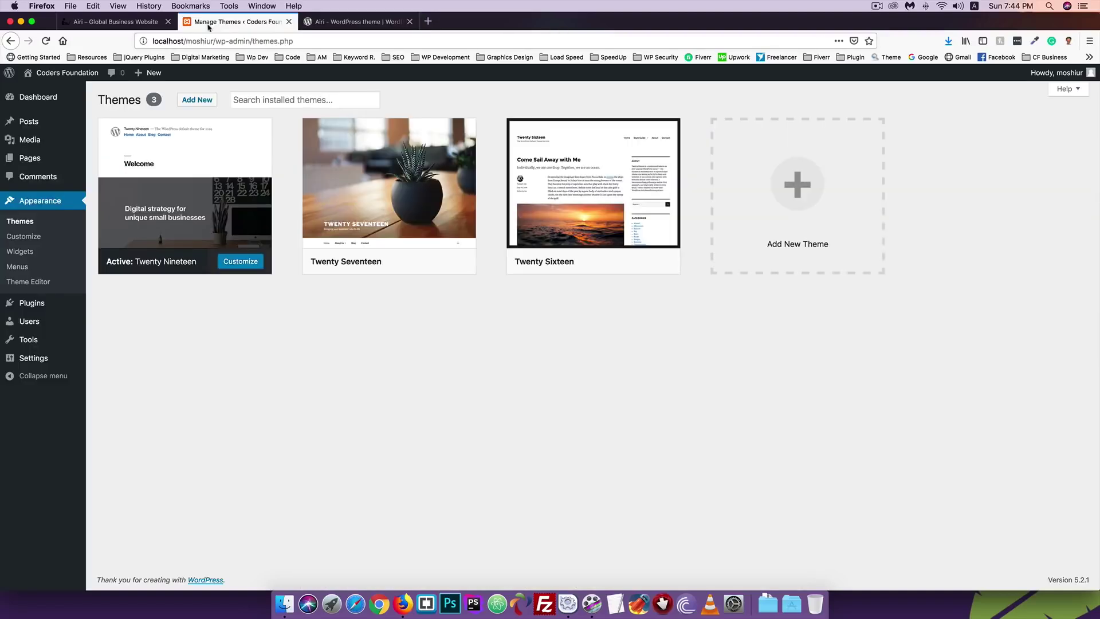
left_click(189, 102)
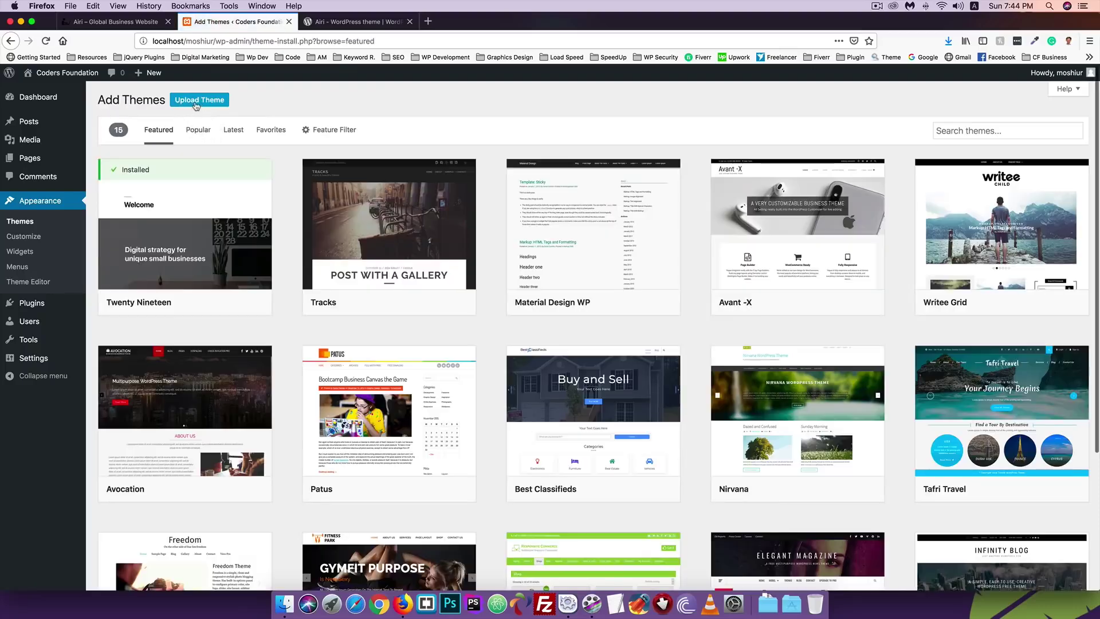
left_click(196, 103)
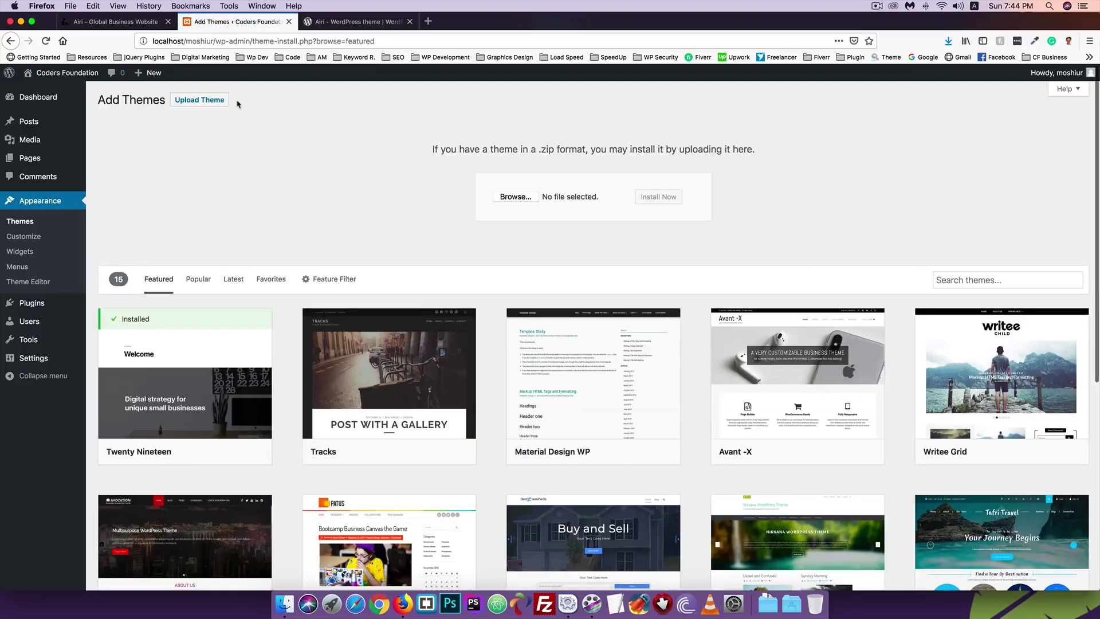
left_click(508, 199)
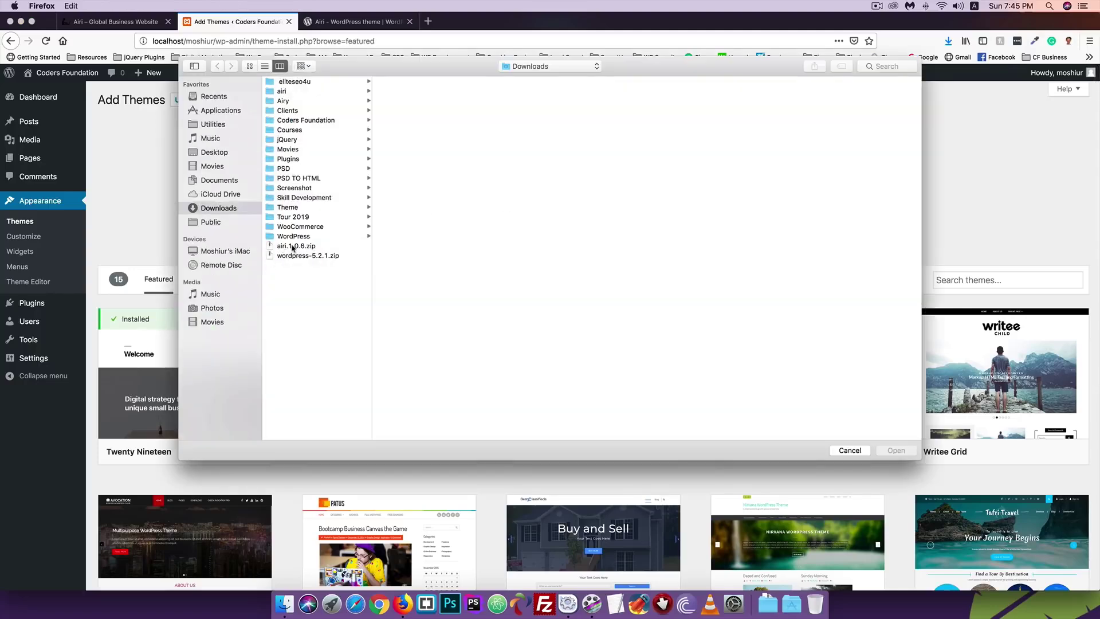
left_click(292, 247)
left_click(906, 452)
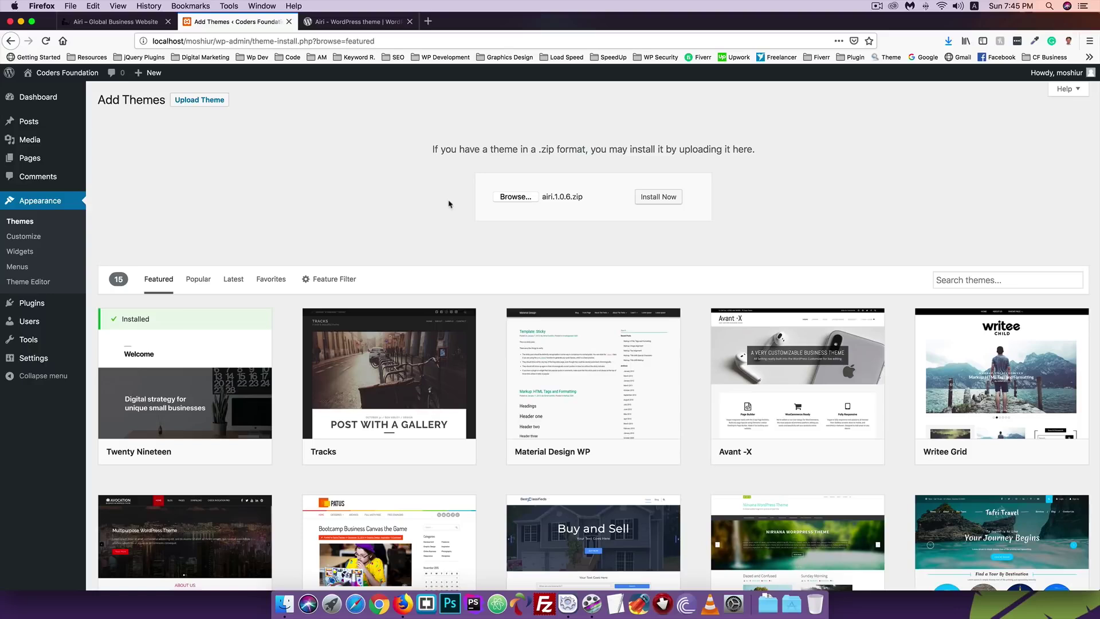
left_click(659, 198)
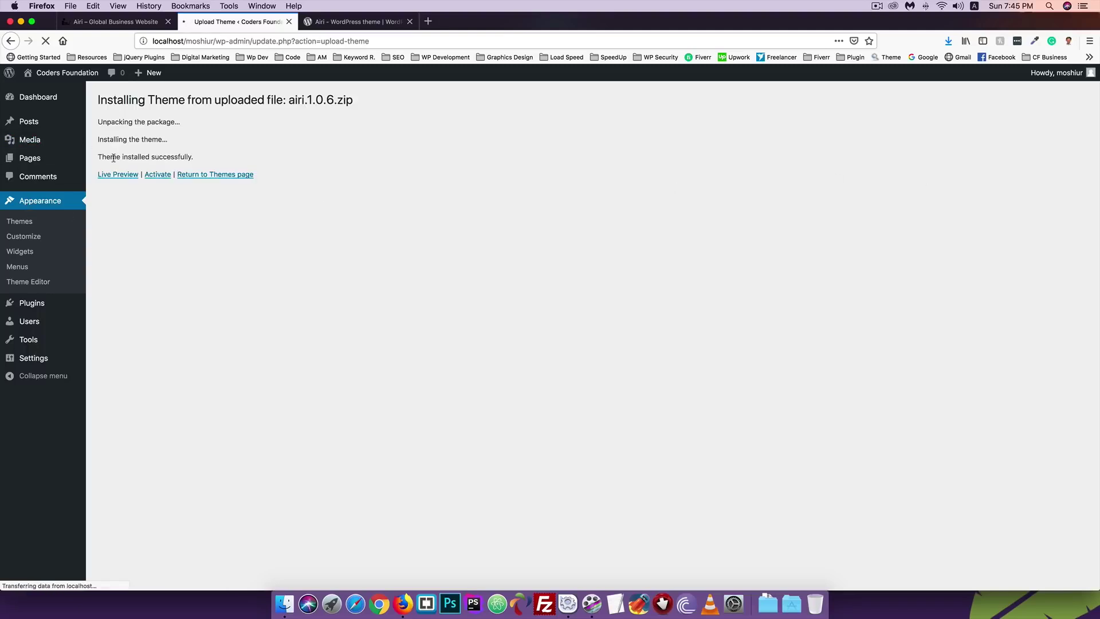
Step: Find the uploaded Airi theme among the installed themes and delete it again
left_click(19, 223)
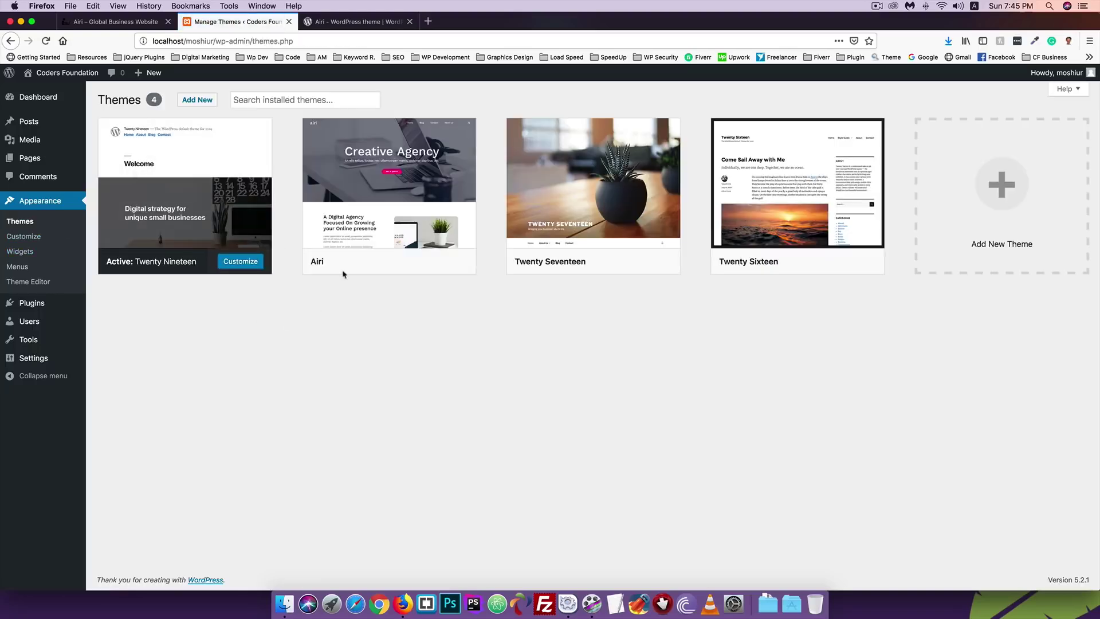
mouse_move(340, 248)
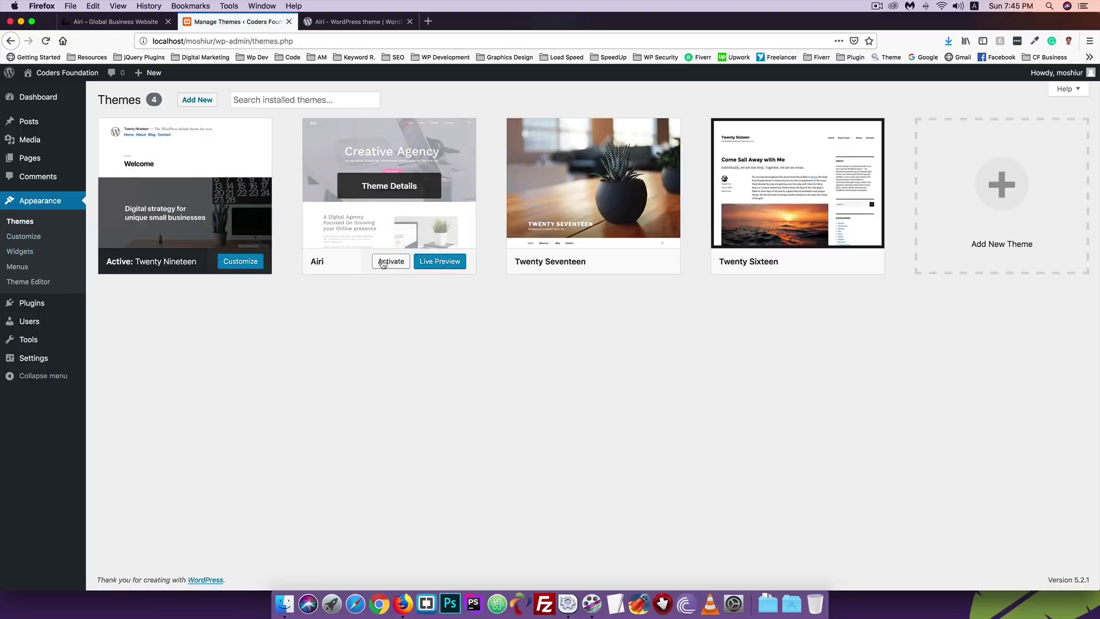
left_click(380, 186)
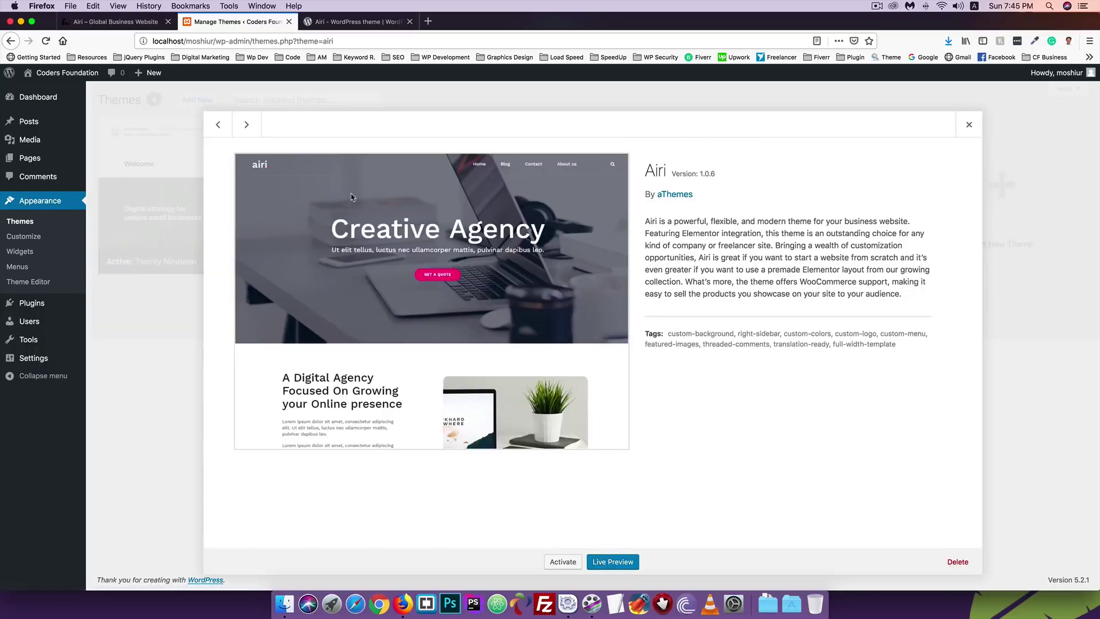
left_click(953, 558)
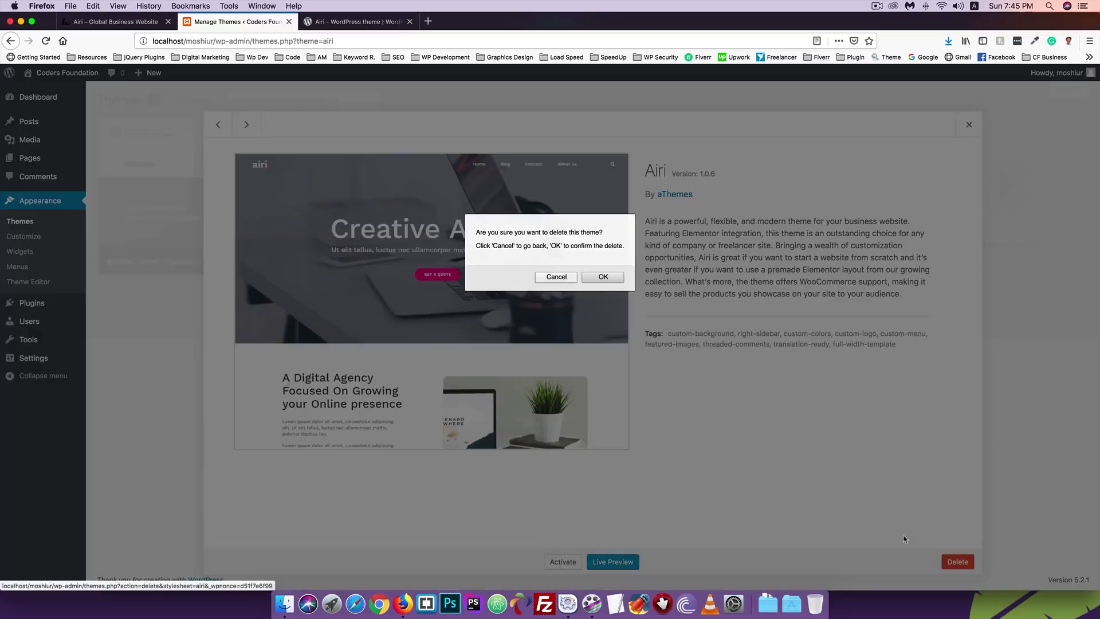
left_click(602, 279)
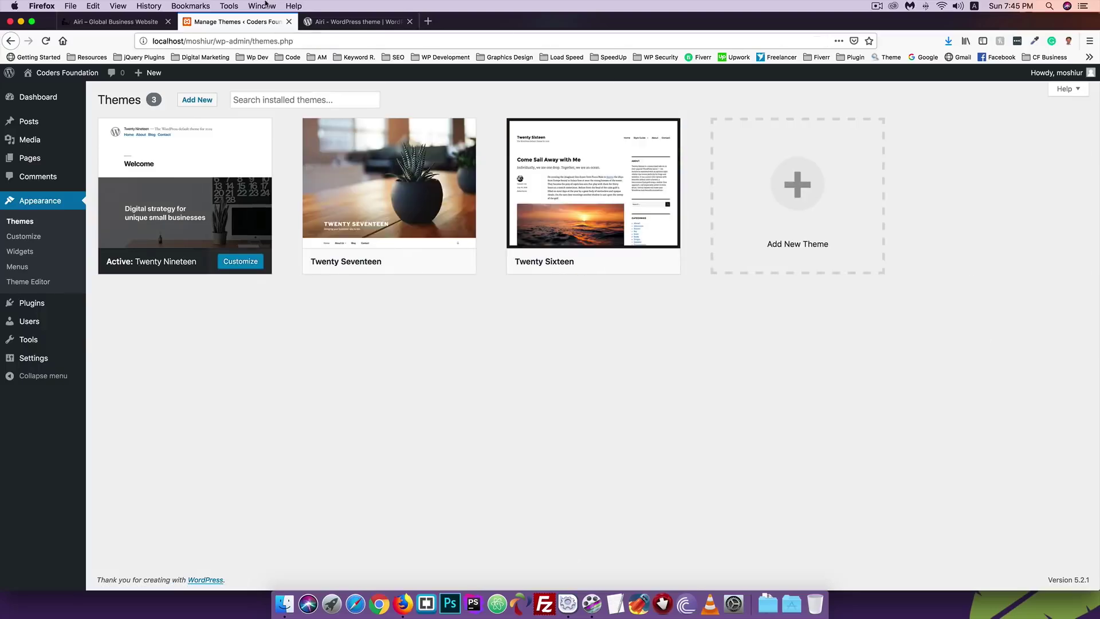
Step: Switch to Finder, extract airi.1.0.6.zip in Downloads and copy the extracted airi 2 folder
left_click(333, 23)
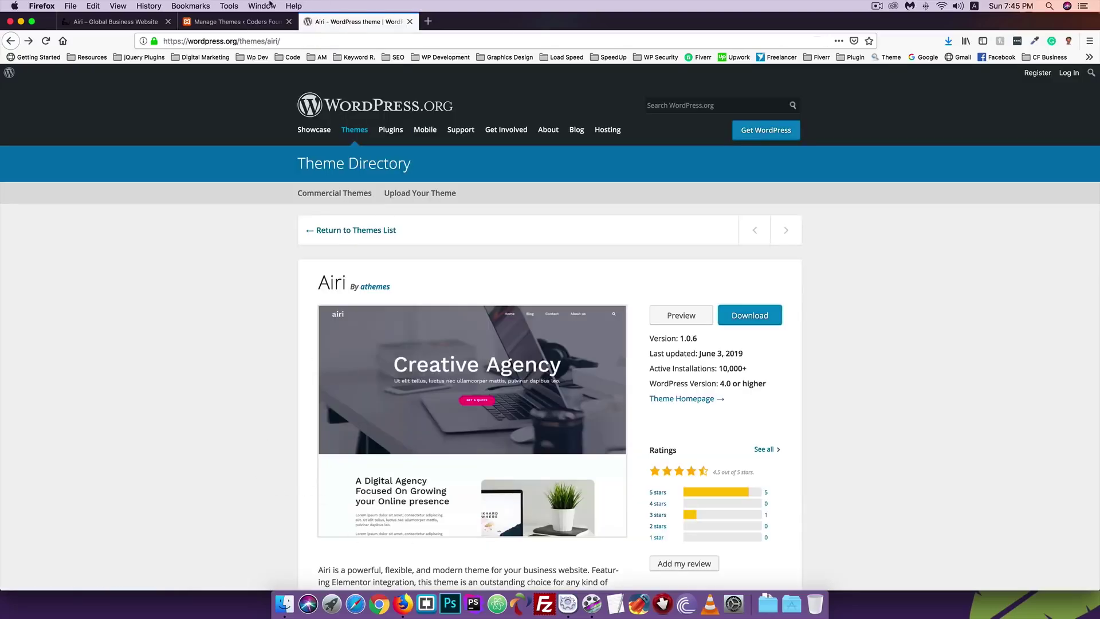
left_click(285, 606)
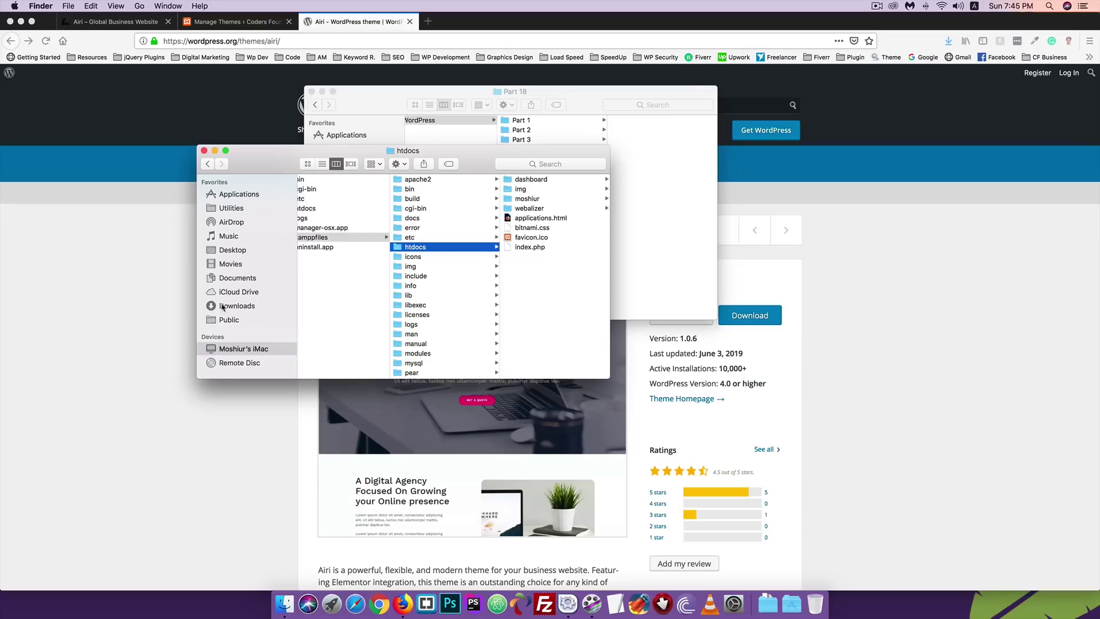
left_click(214, 150)
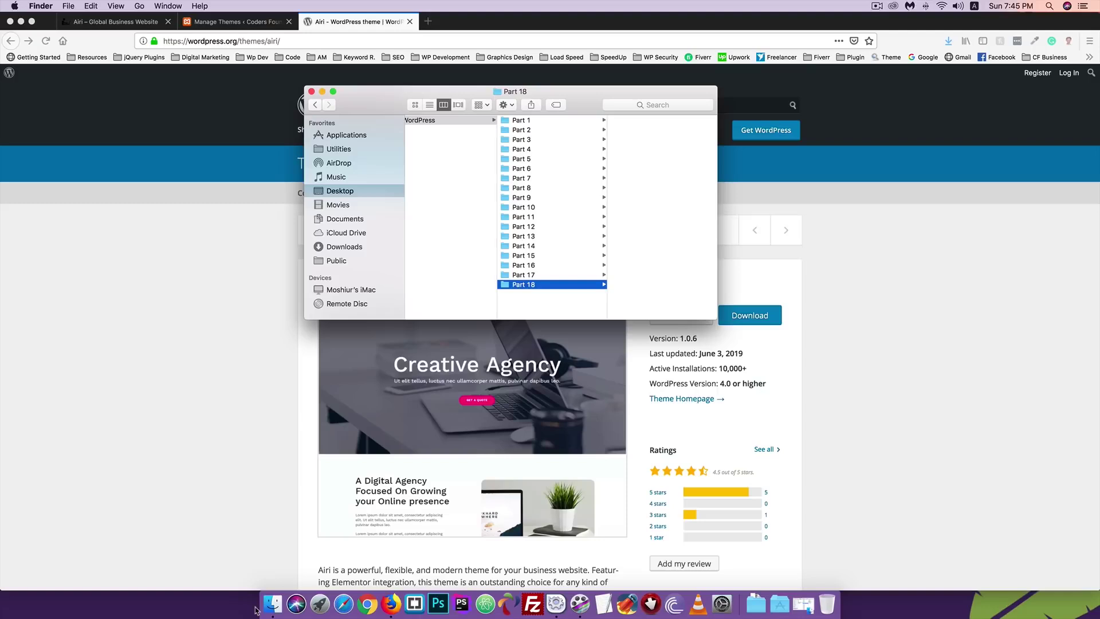
scroll(454, 221, "left", 3)
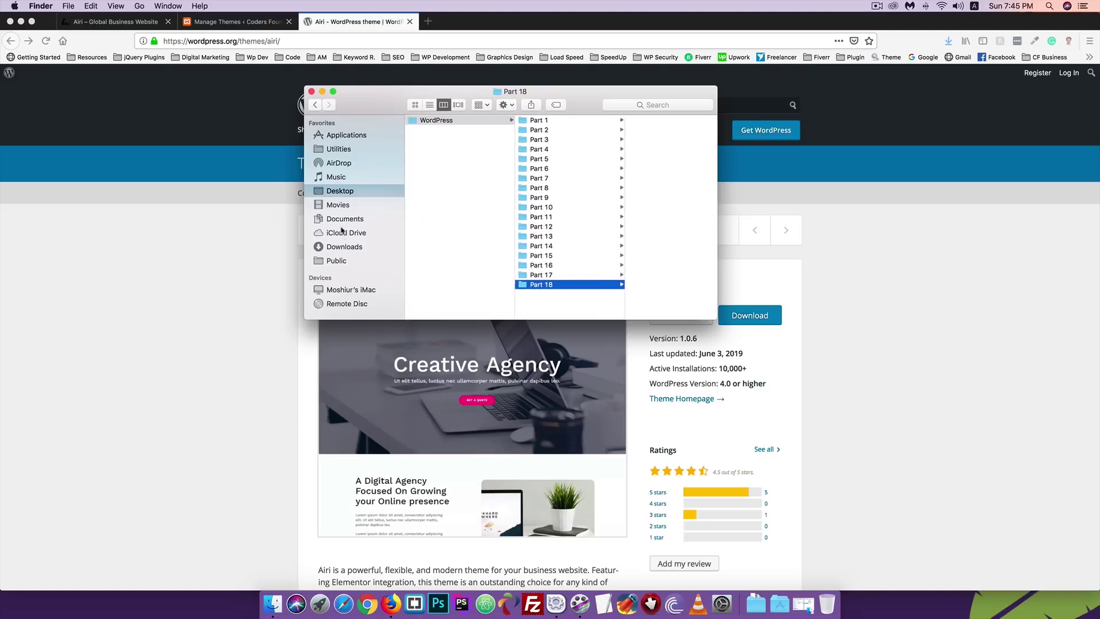
left_click(337, 247)
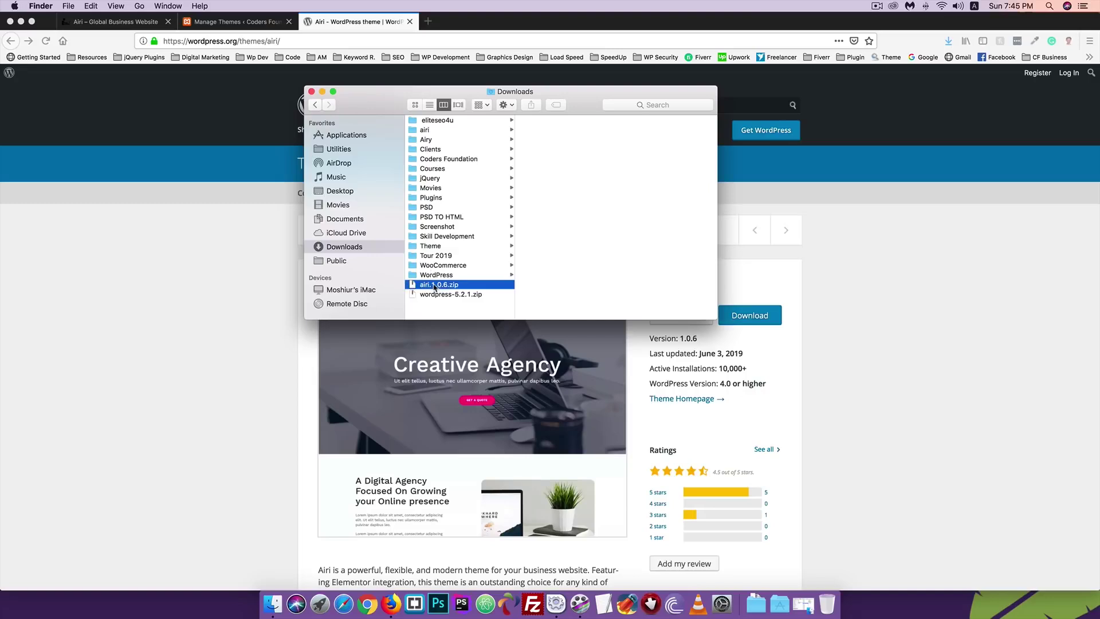
left_click(435, 285)
double_click(434, 286)
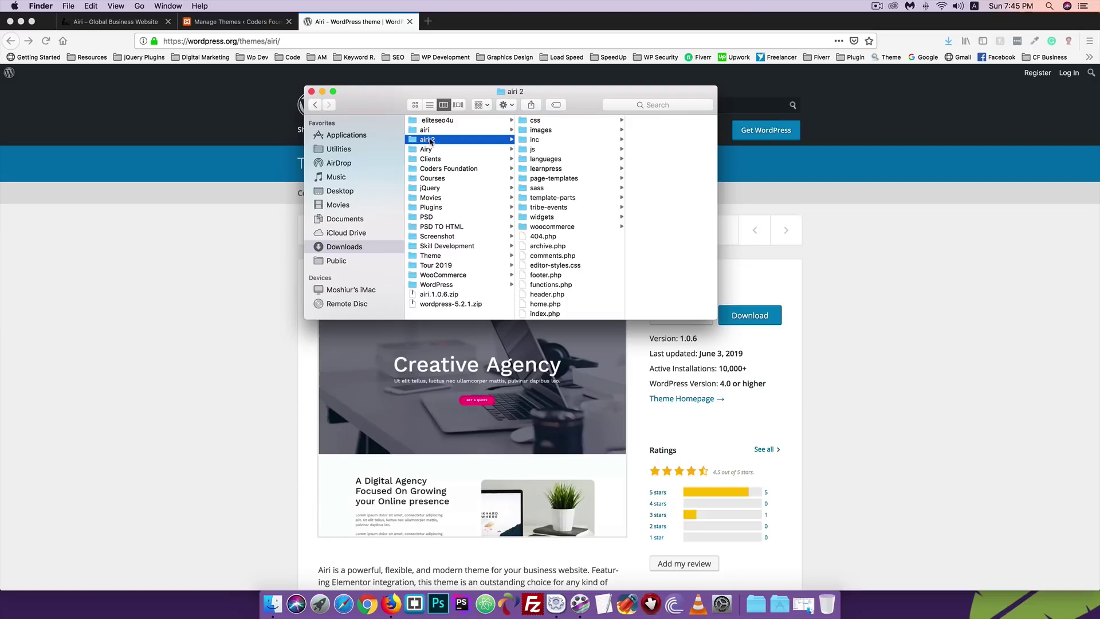
right_click(434, 139)
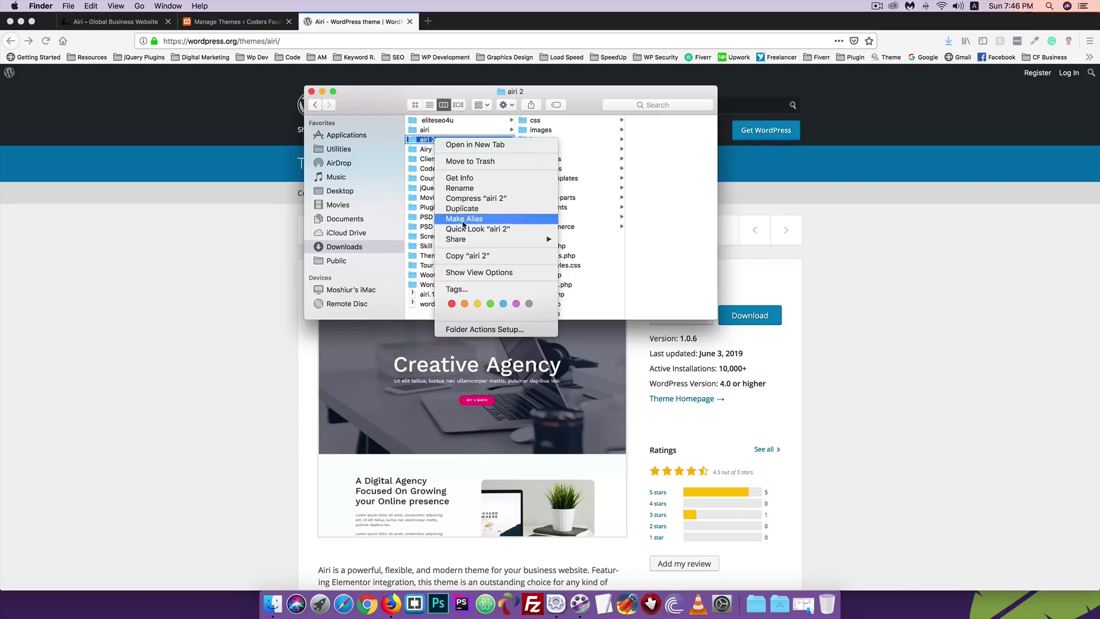
left_click(467, 256)
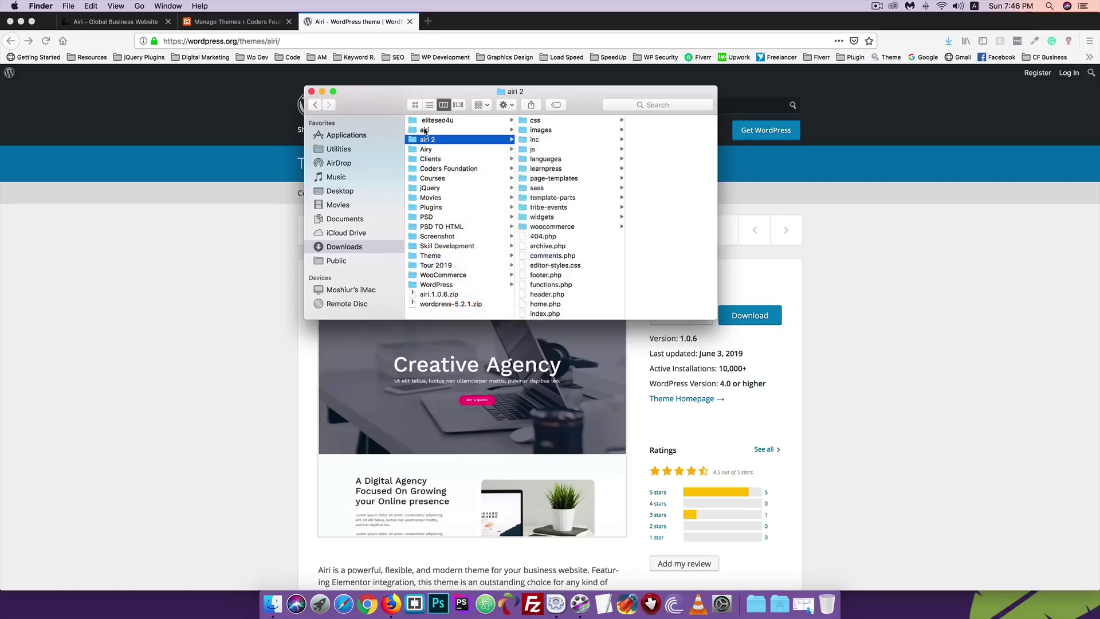
Step: Browse to the local site's wp-content/themes folder under htdocs and paste the copied airi 2 folder there
left_click(322, 91)
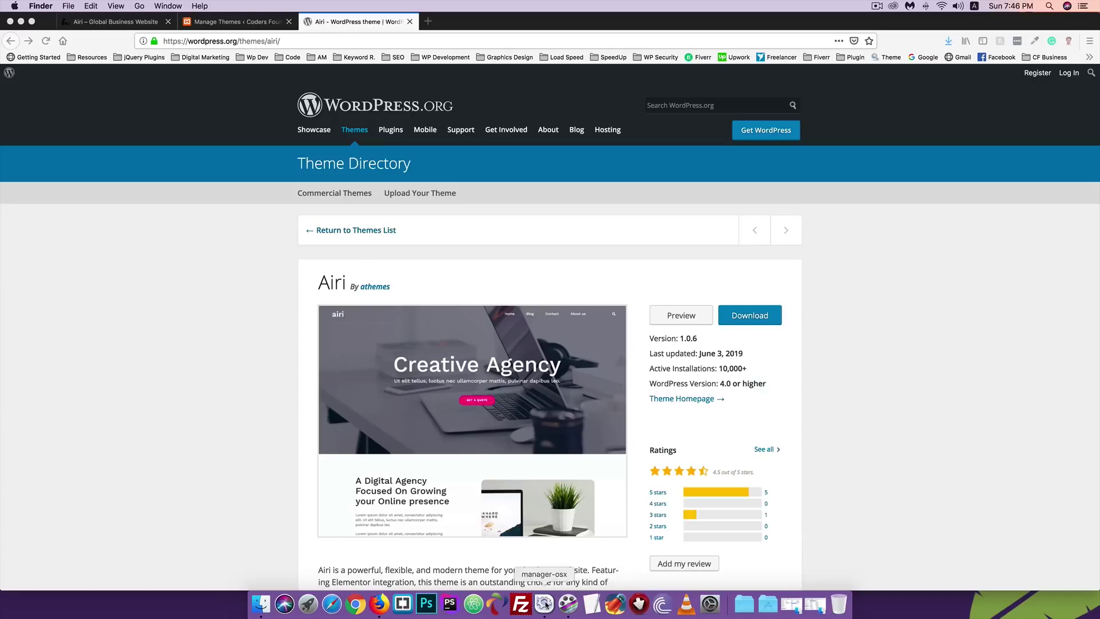
left_click(814, 604)
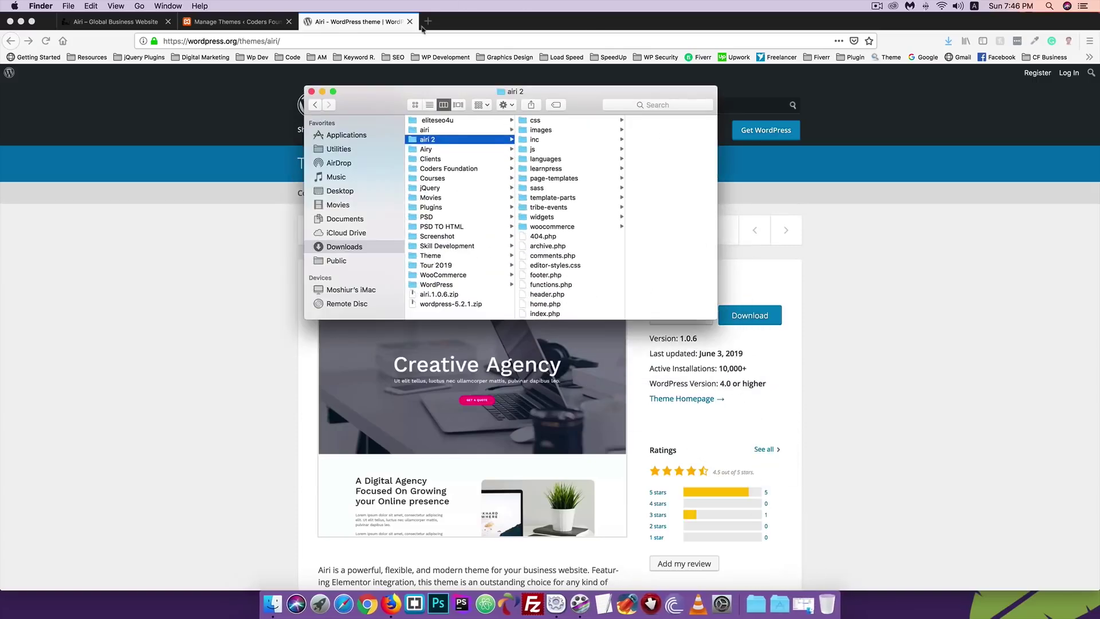
left_click(804, 604)
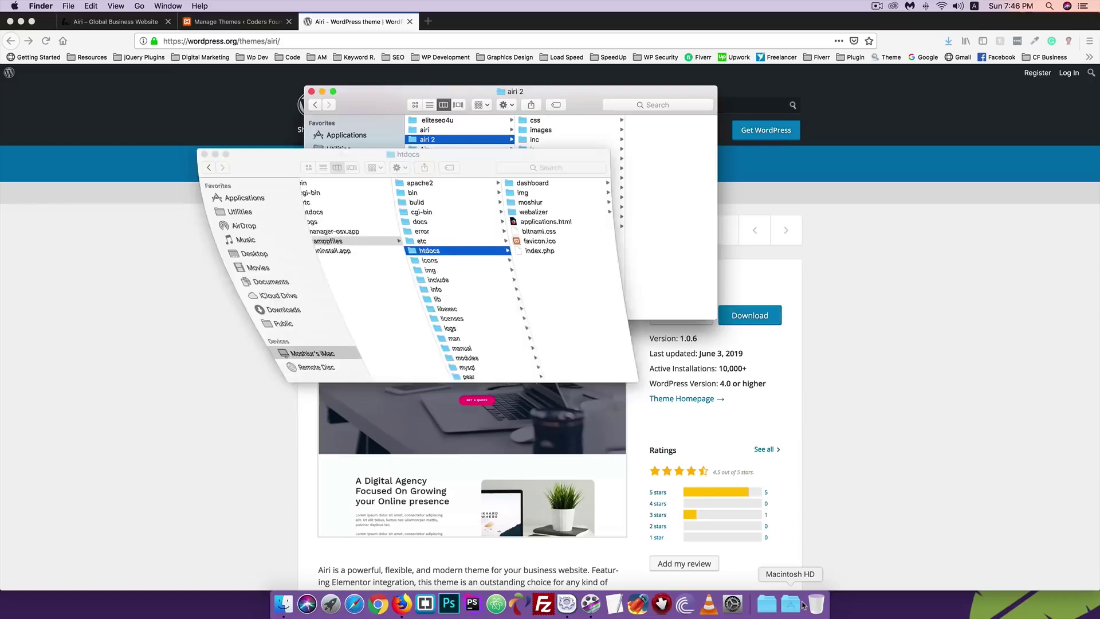
left_click(527, 199)
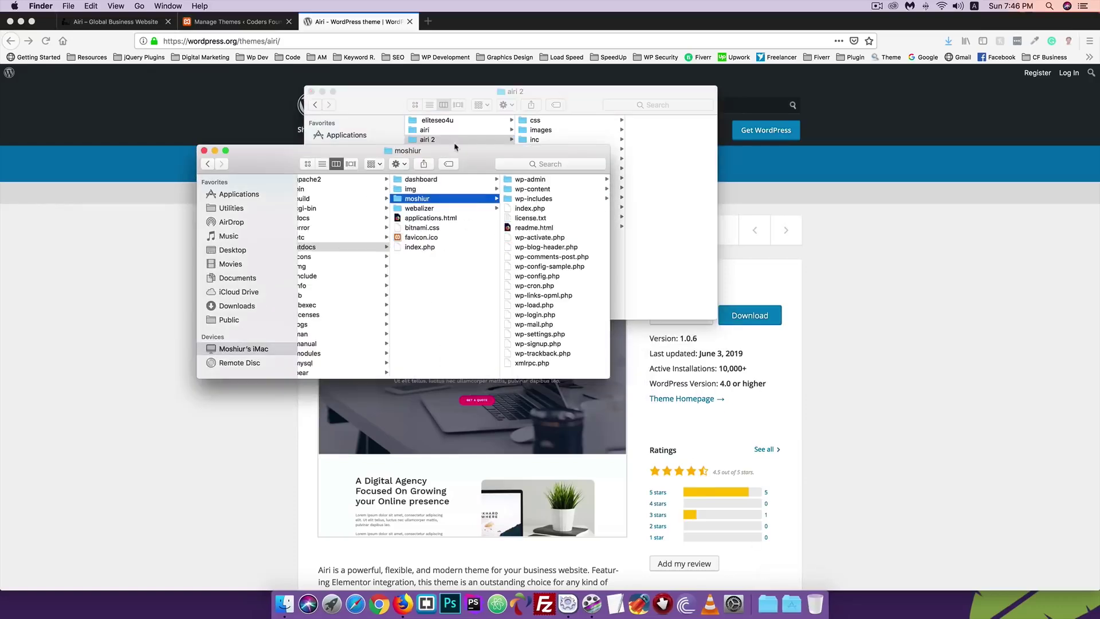
left_click(322, 91)
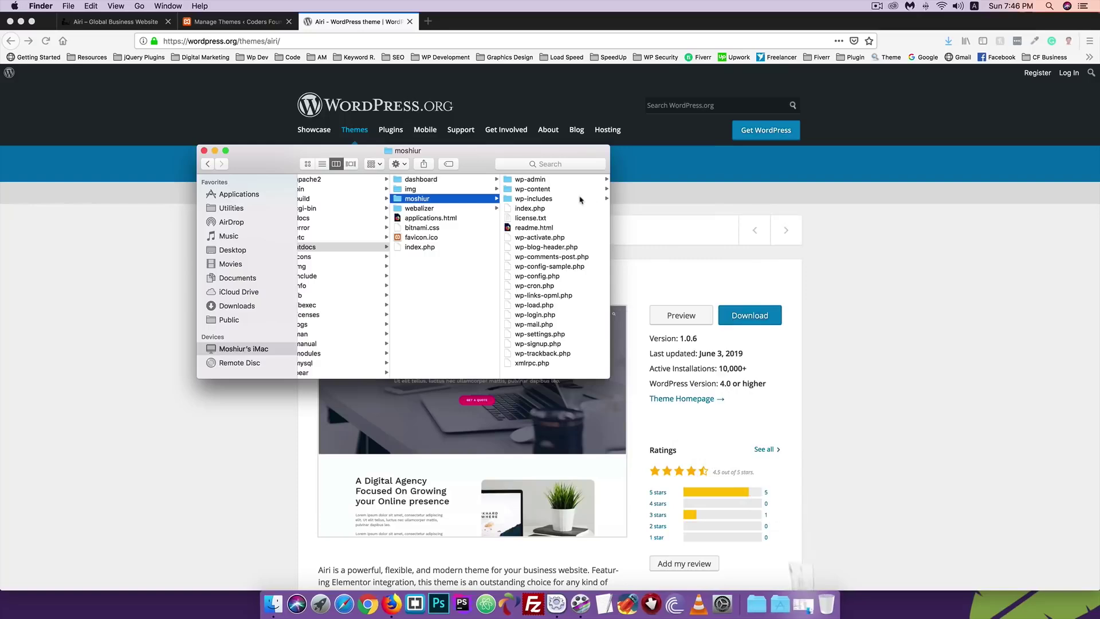
left_click(537, 190)
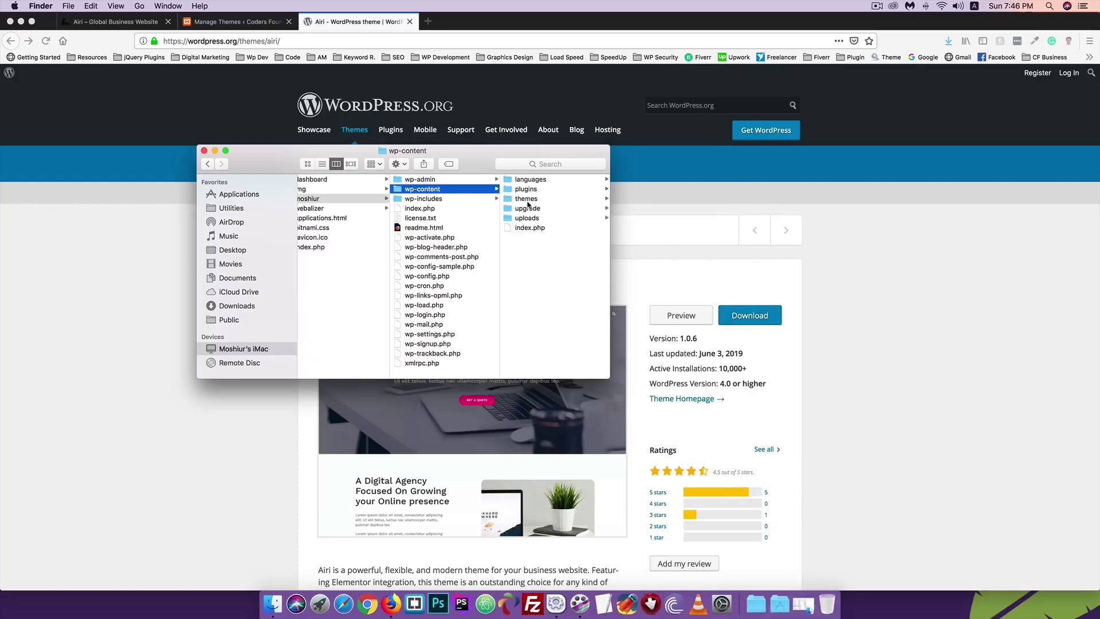
left_click(532, 200)
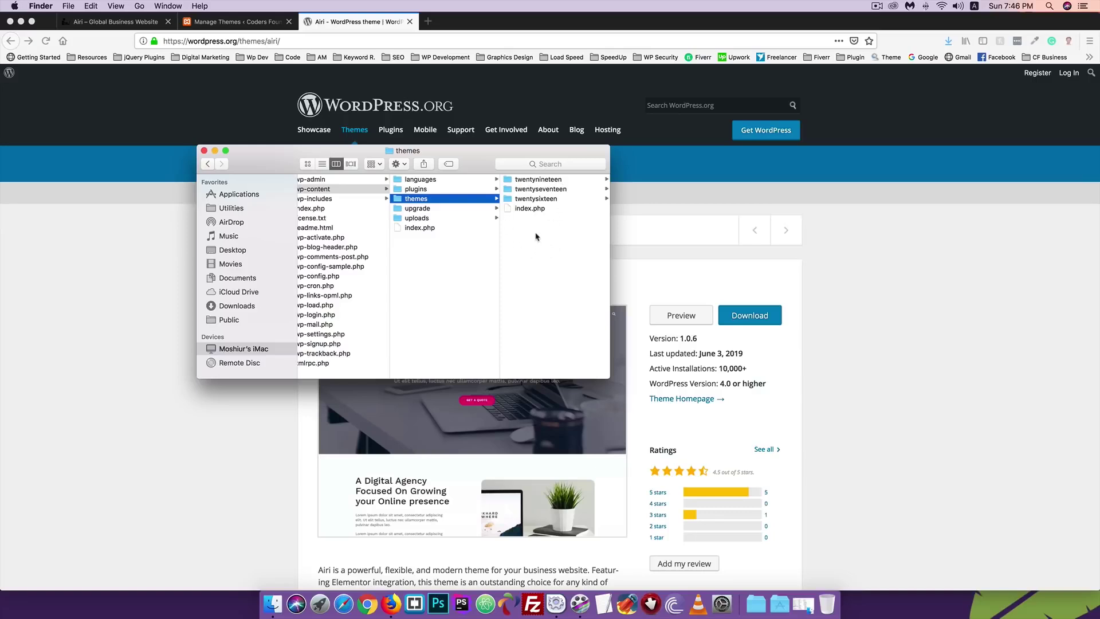
right_click(535, 232)
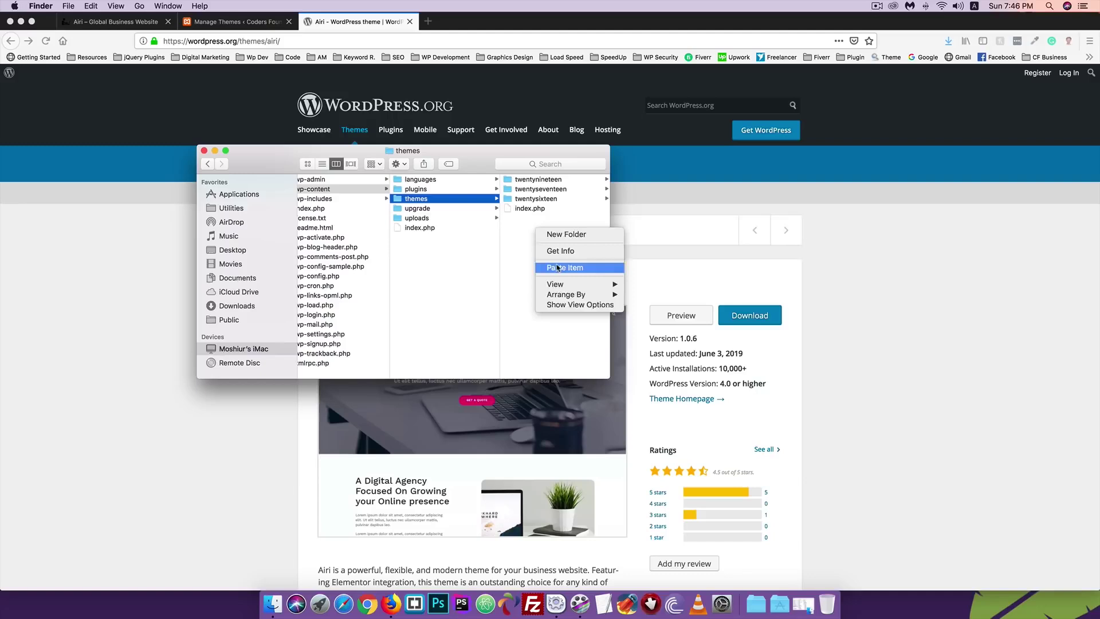
left_click(556, 267)
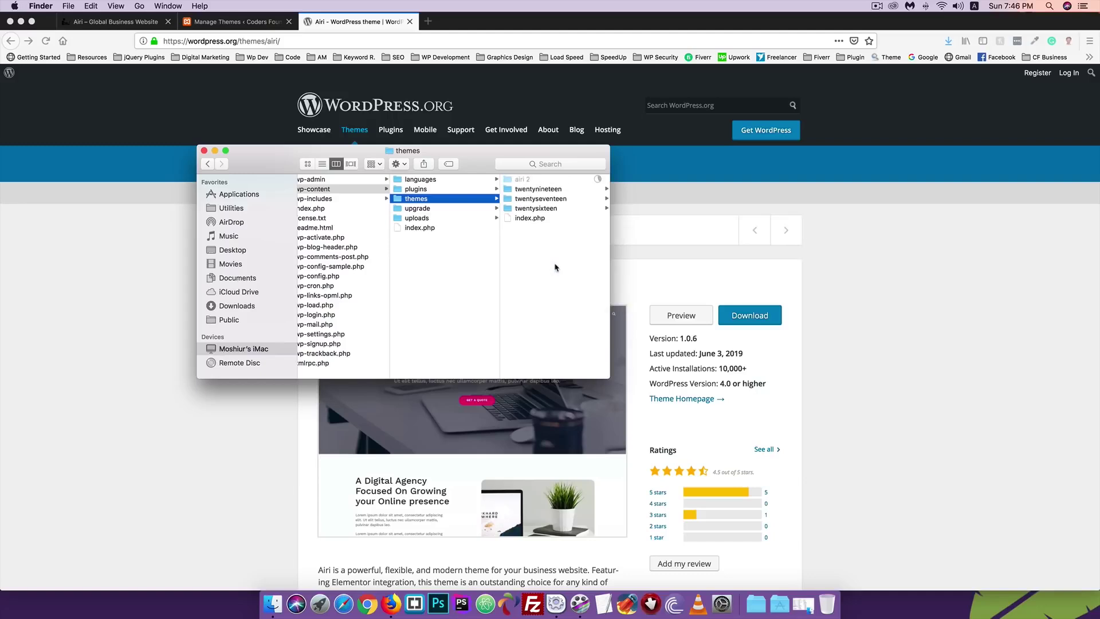
Step: Rename the pasted airi 2 theme folder to airi
left_click(527, 181)
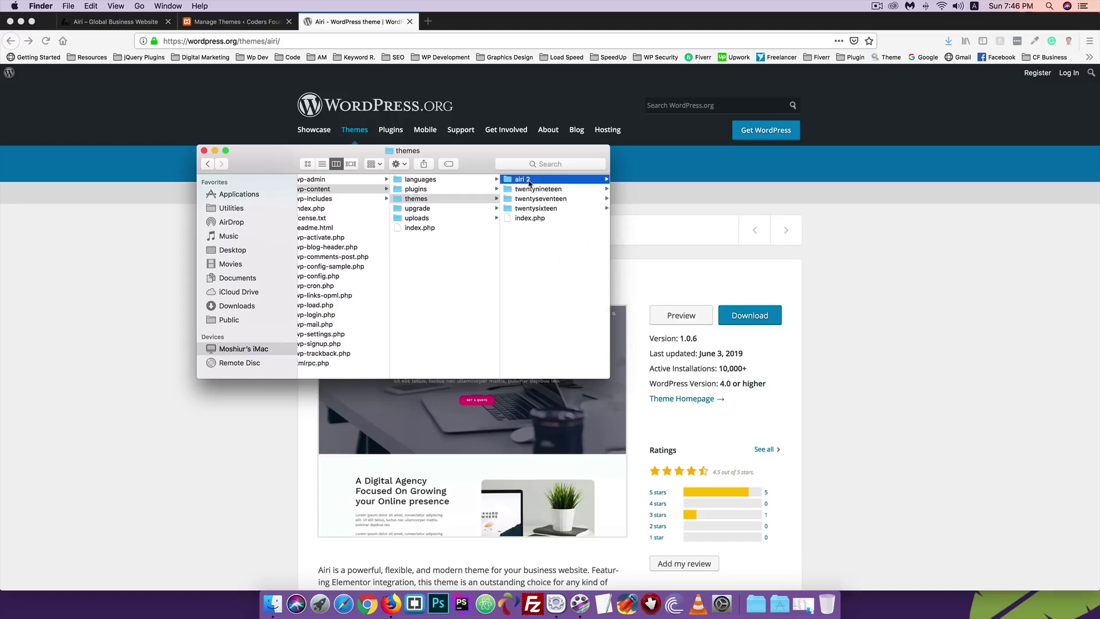
right_click(423, 181)
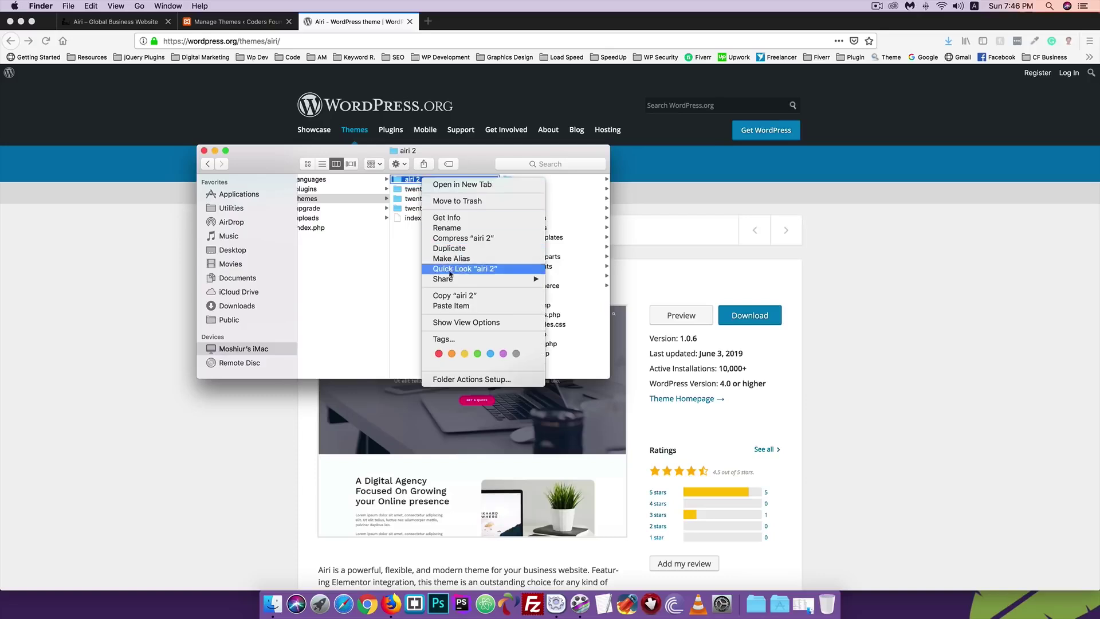
left_click(447, 228)
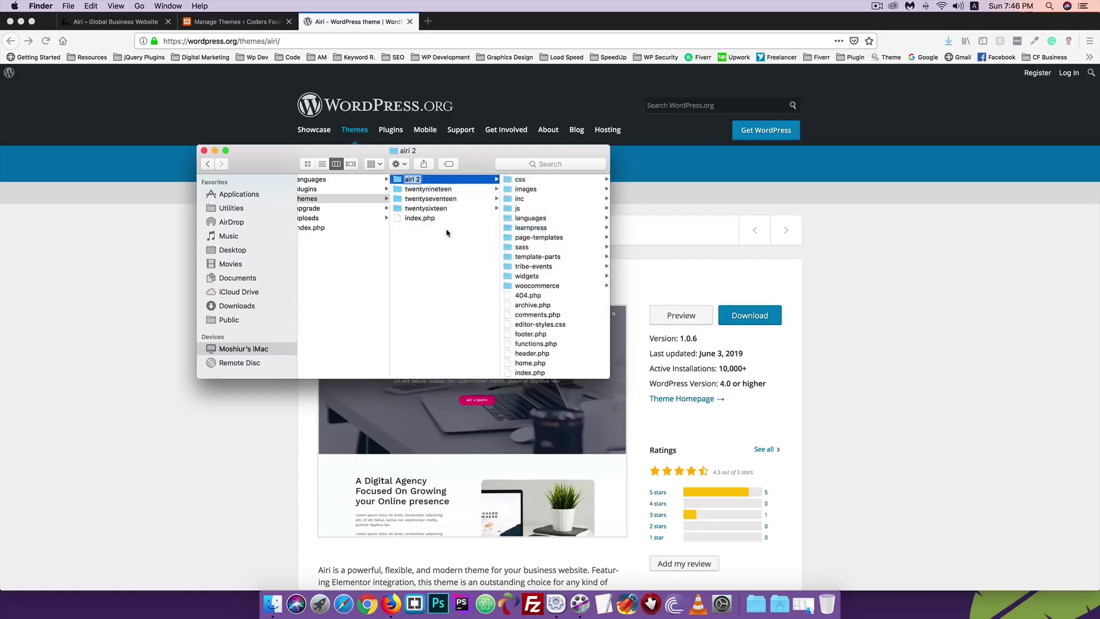
type("airi")
key("Return")
Step: Switch to the WordPress dashboard in Firefox, refresh the installed themes and activate the Airi theme
left_click(204, 25)
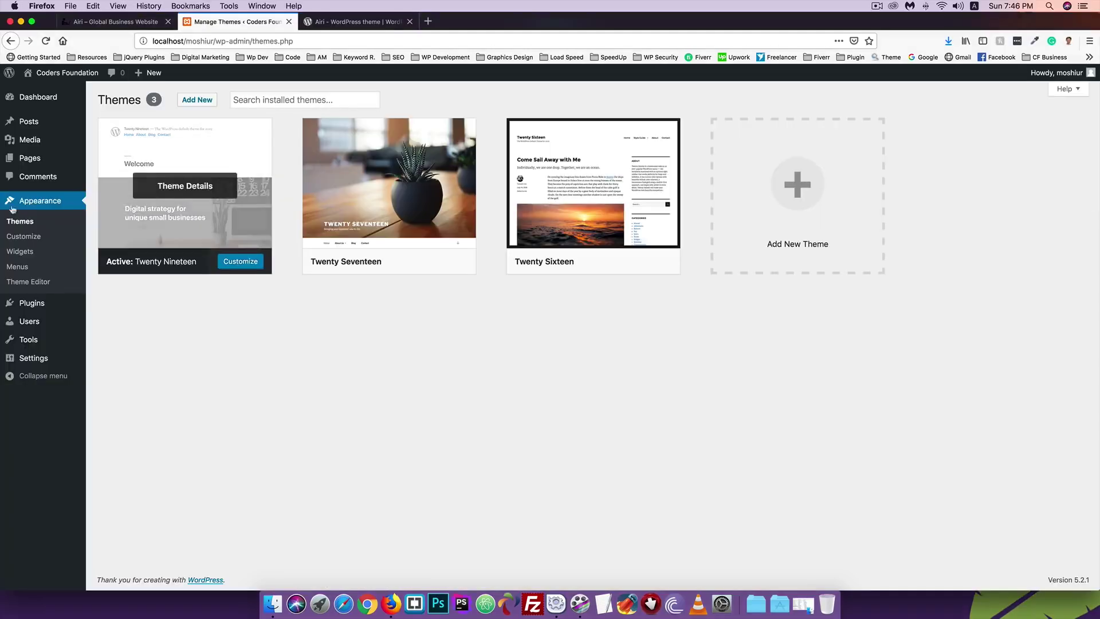
left_click(20, 222)
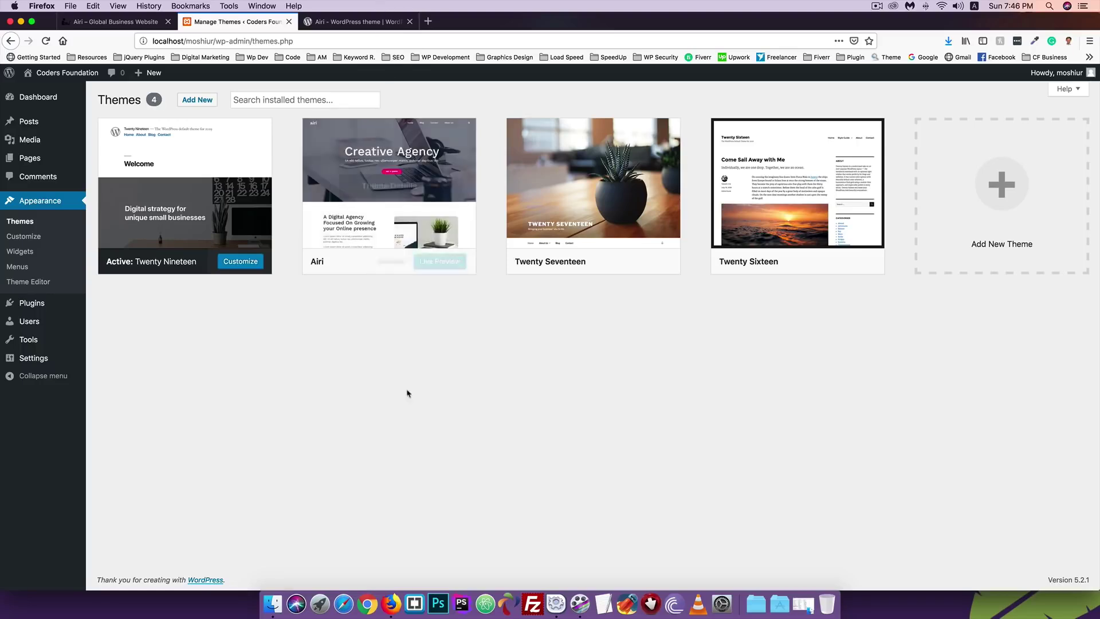
left_click(386, 262)
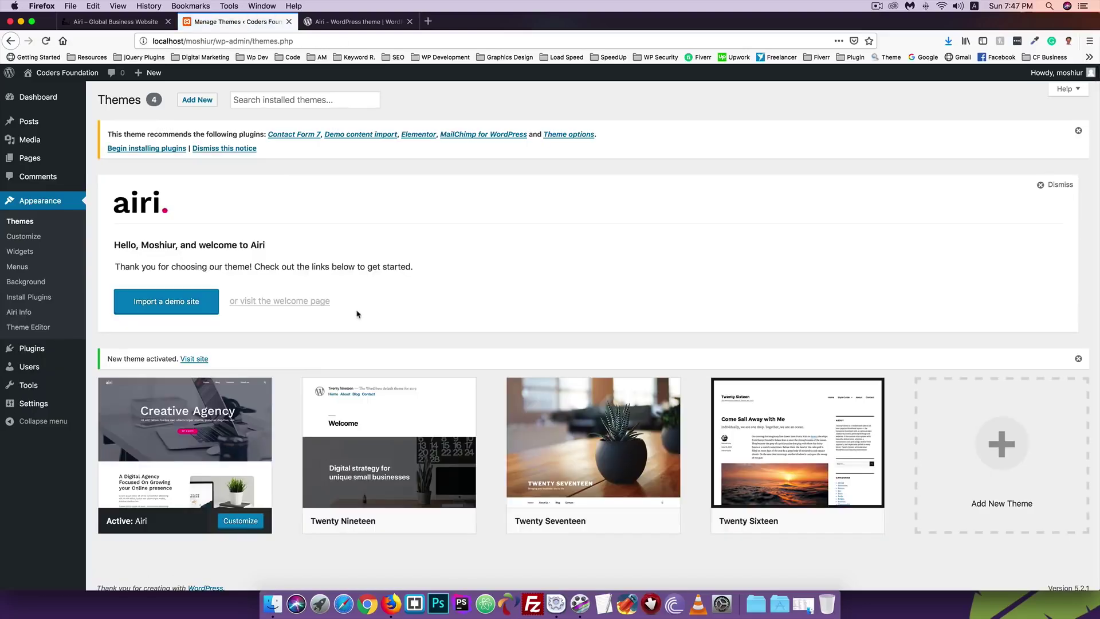
scroll(358, 244, "down", 1)
scroll(357, 245, "up", 1)
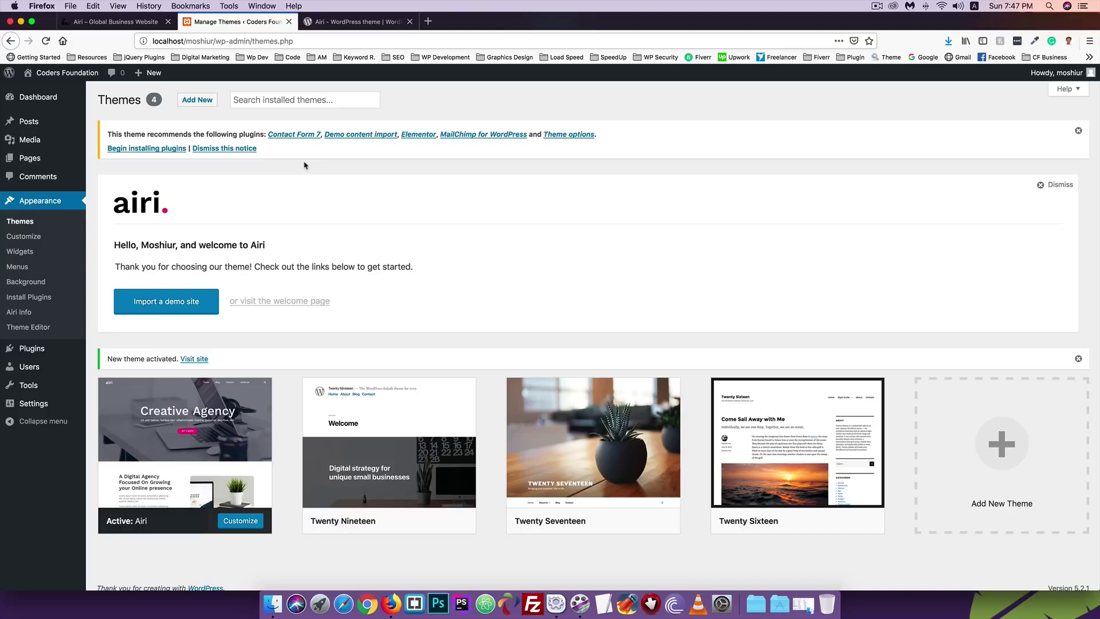
Step: Bulk-install all of Airi's recommended plugins: Contact Form 7, Demo content import, Elementor, MailChimp for WordPress and Theme options
left_click(153, 150)
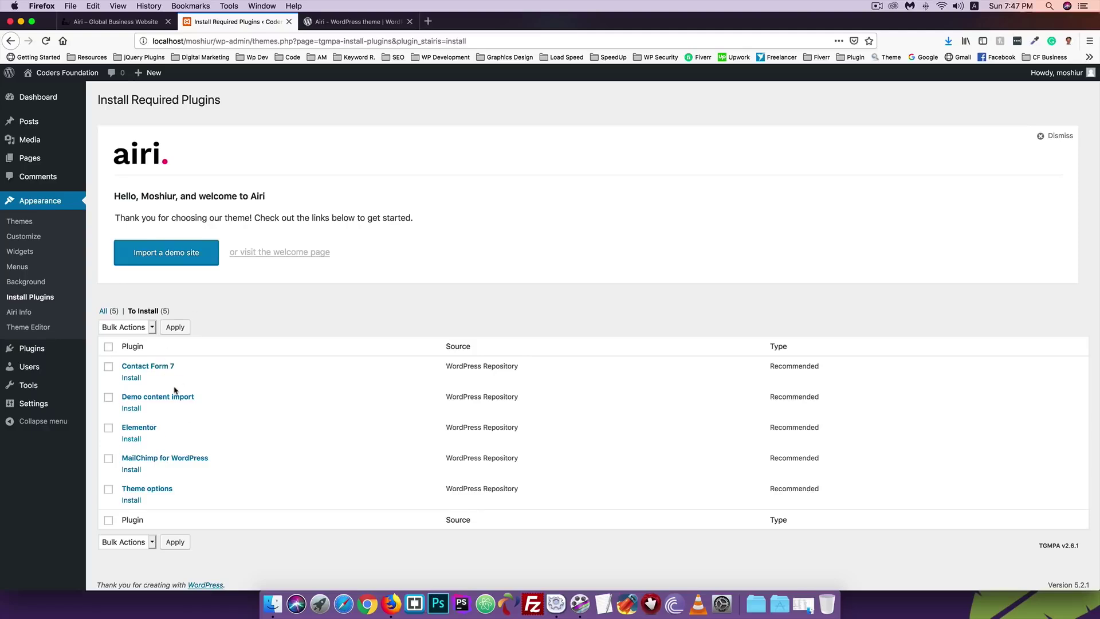
scroll(175, 390, "down", 1)
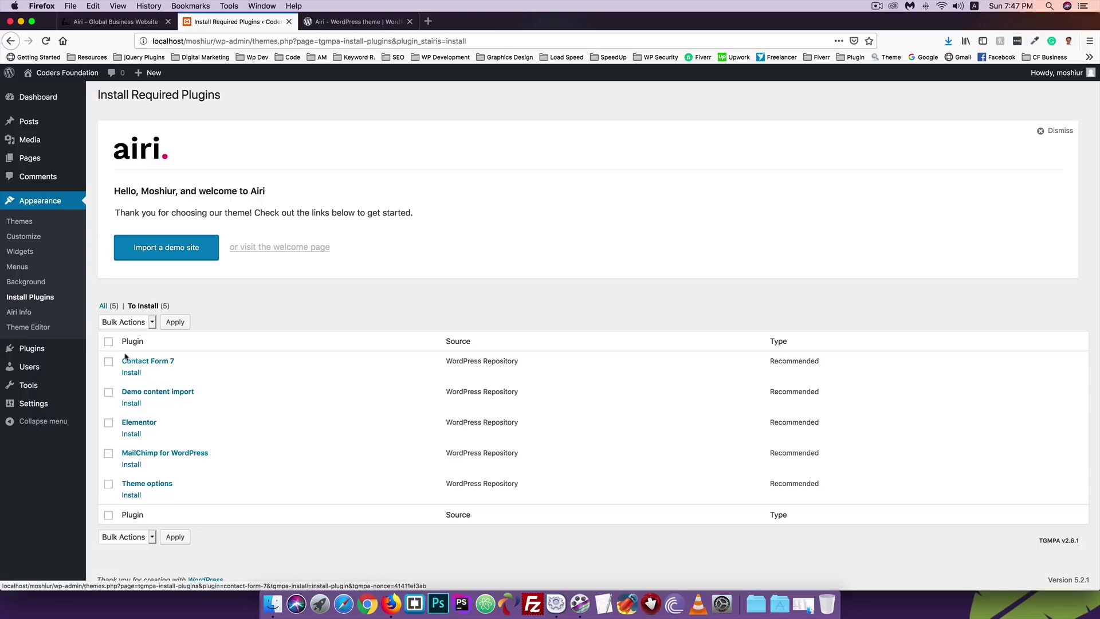
left_click(108, 341)
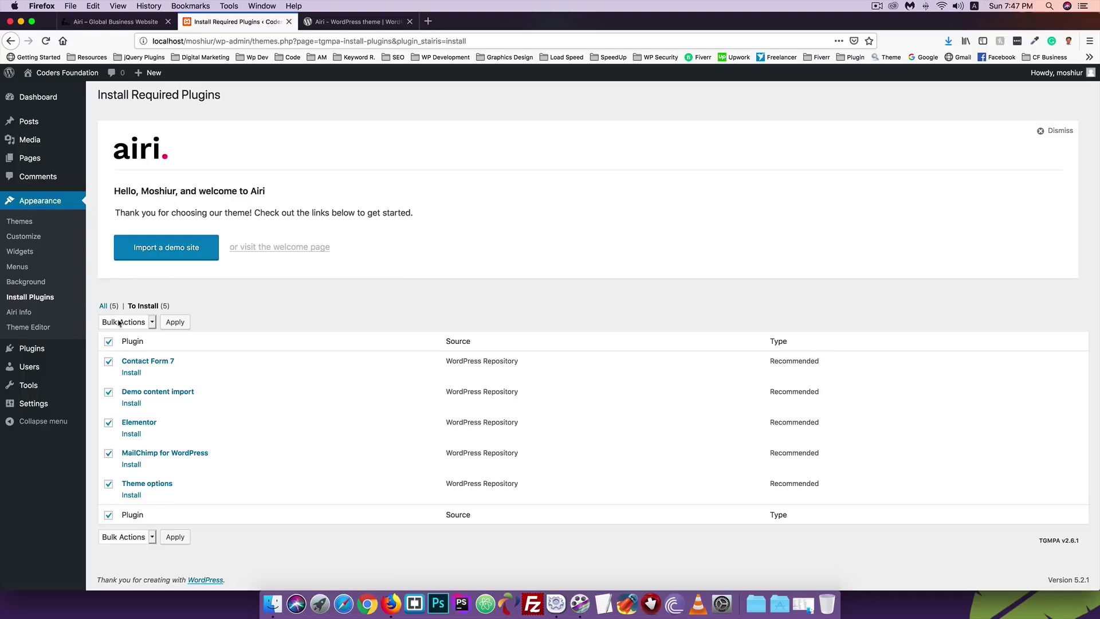
left_click(122, 321)
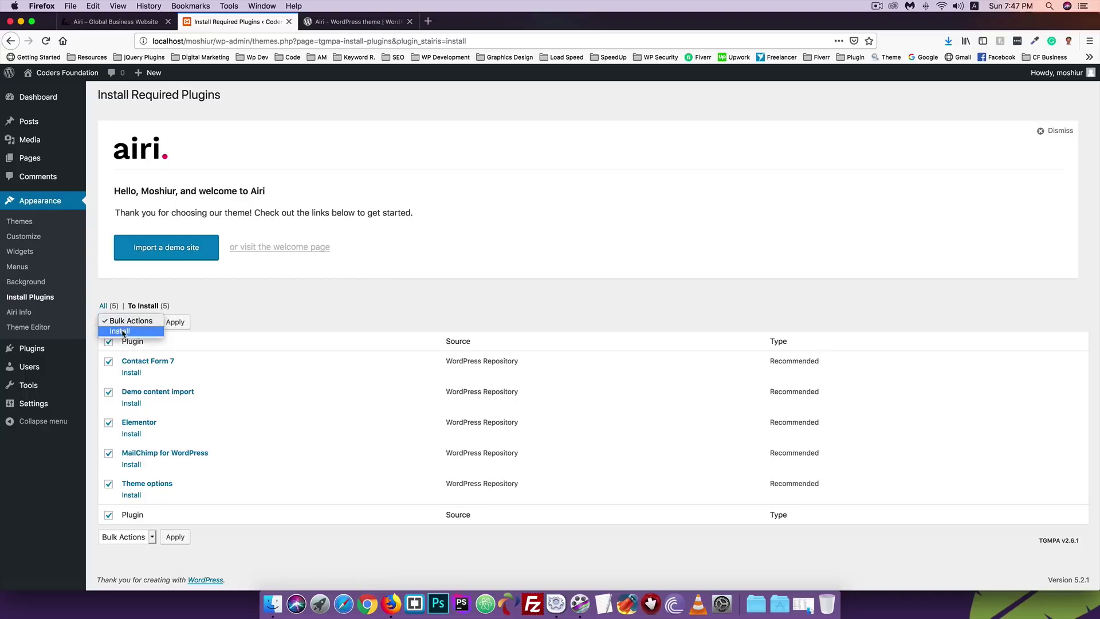
left_click(122, 331)
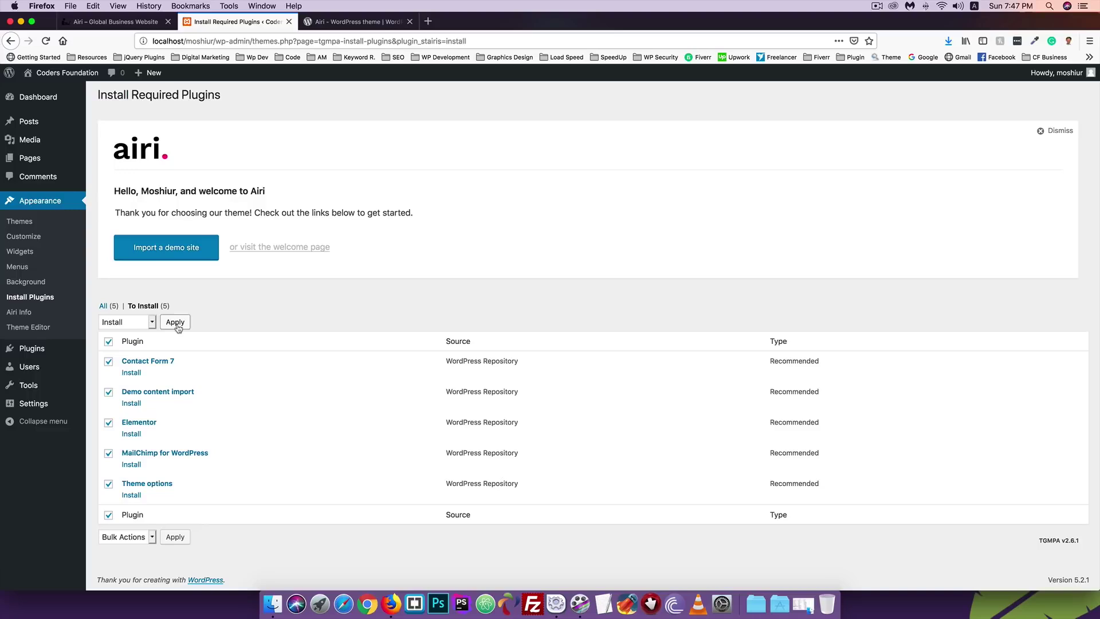
left_click(177, 324)
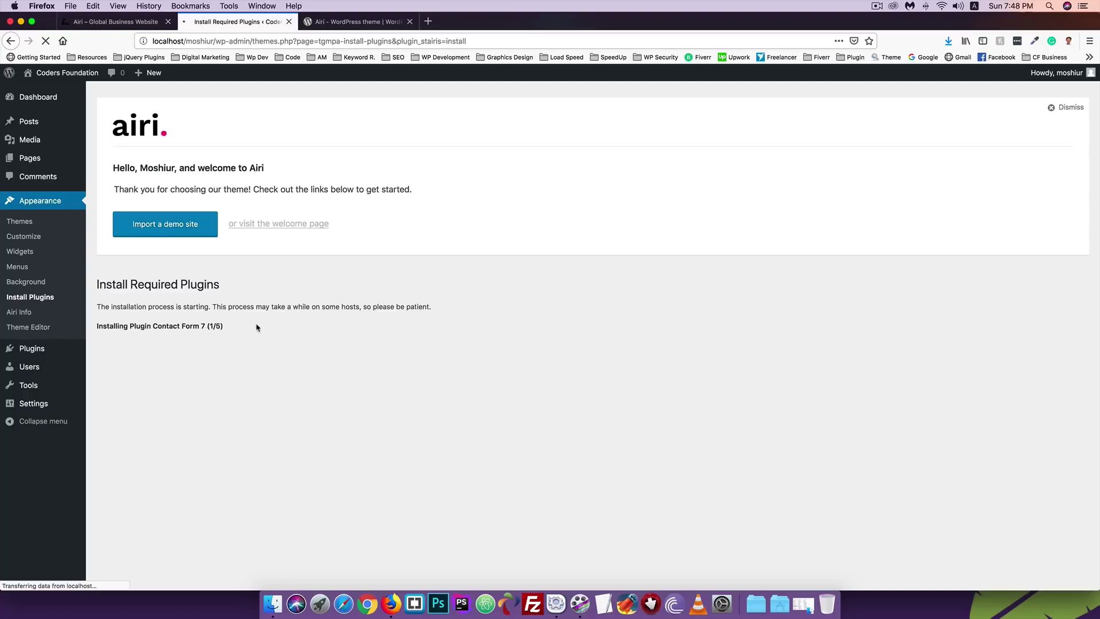
scroll(256, 327, "down", 1)
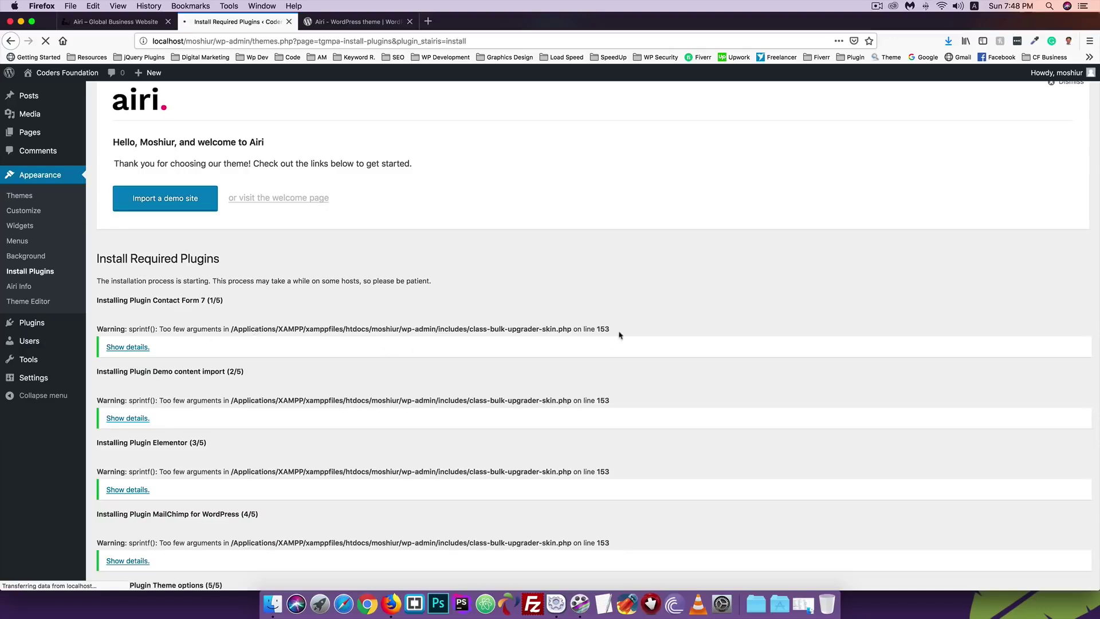
Step: Copy the sprintf() warning shown under Contact Form 7 and search Google for it in a new browser tab
left_click_drag(616, 329, 97, 326)
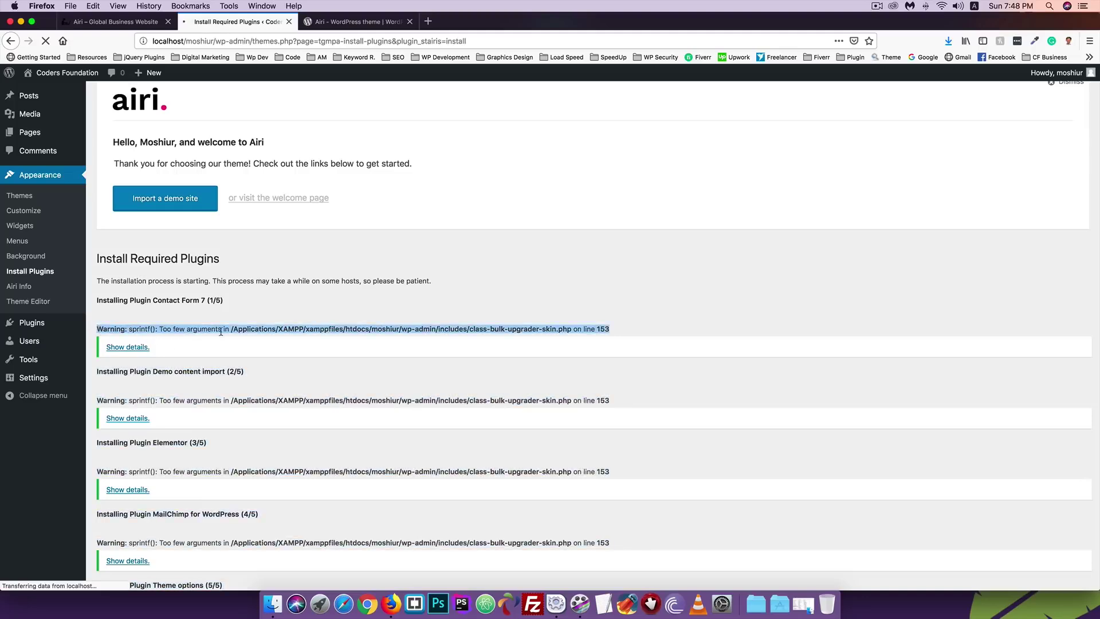
left_click(427, 21)
type("go")
key("Return")
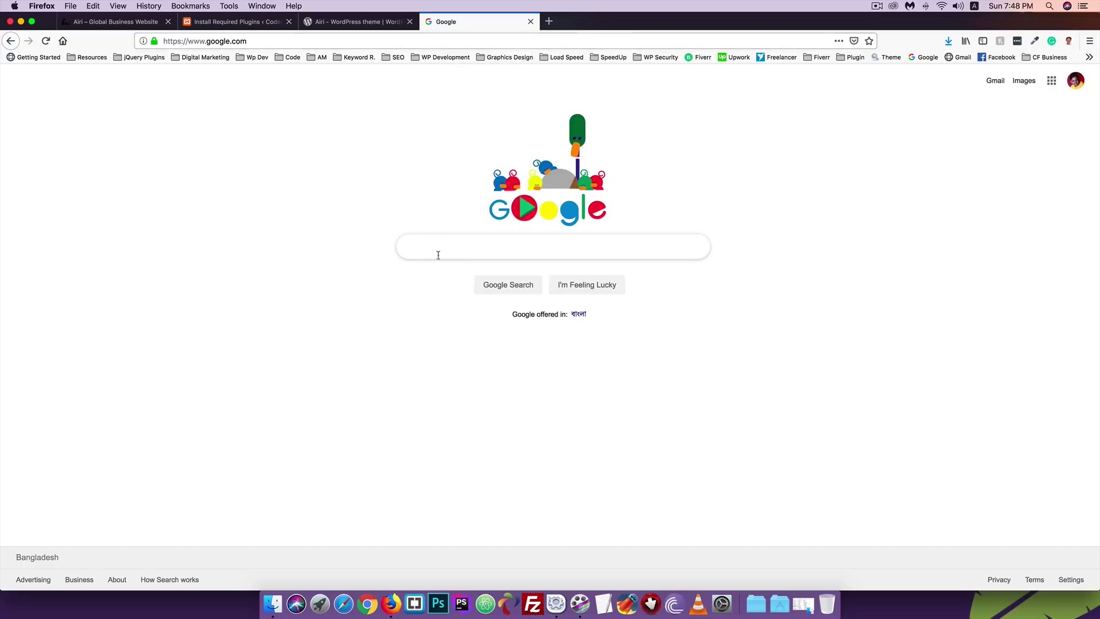
key("super+v")
key("Return")
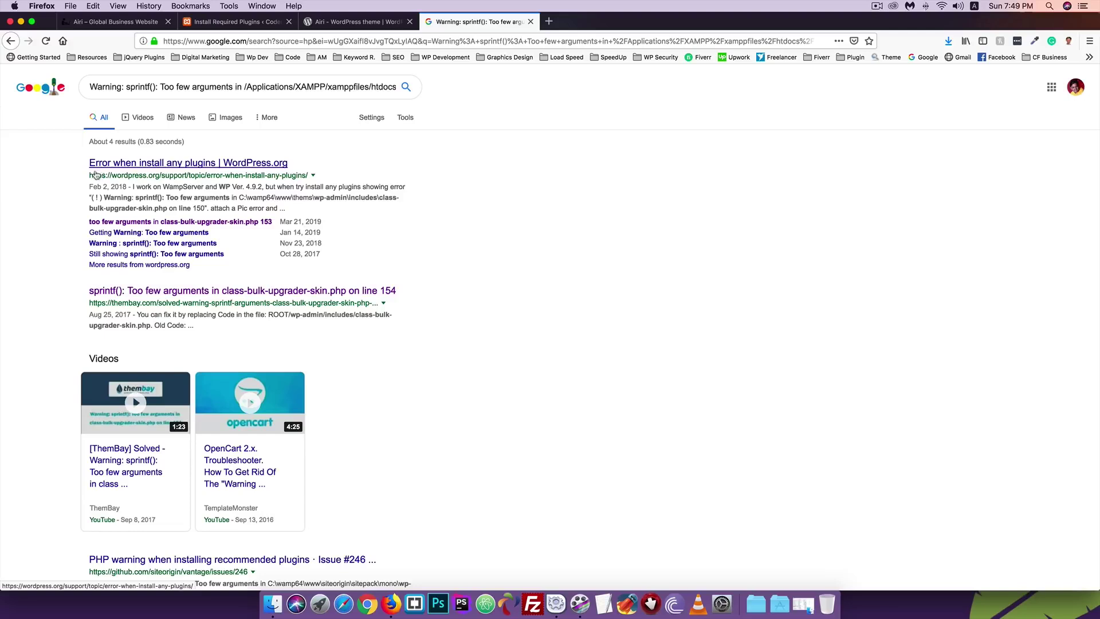
Step: Open the WordPress.org thread "Error when install any plugins" in a new tab and examine its proposed code replacement for class-bulk-upgrader-skin.php
right_click(163, 167)
left_click(174, 170)
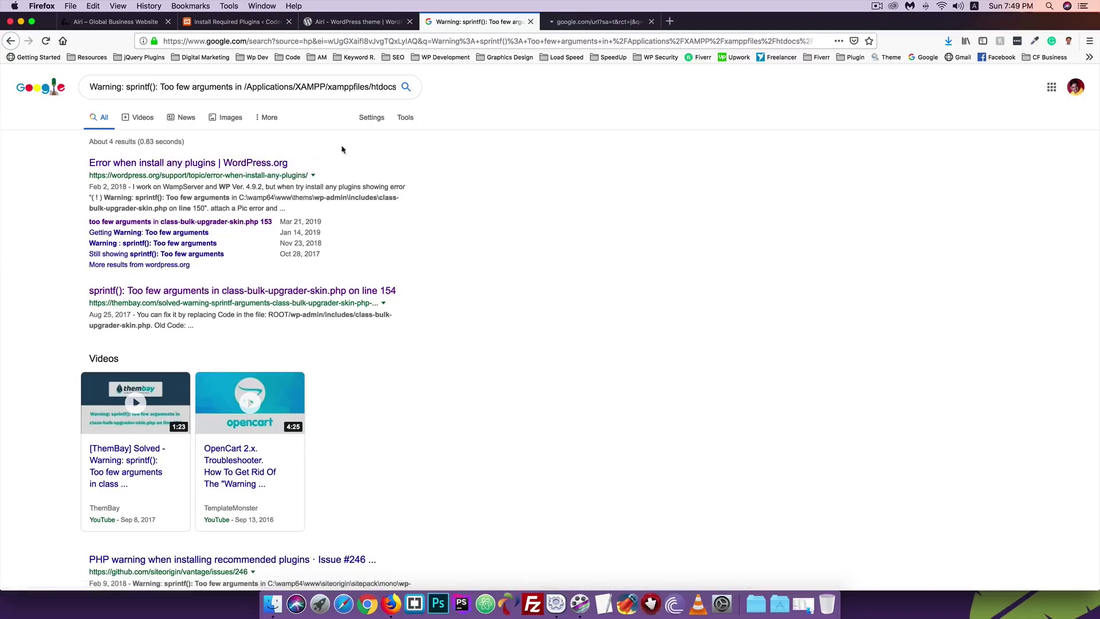
left_click(555, 21)
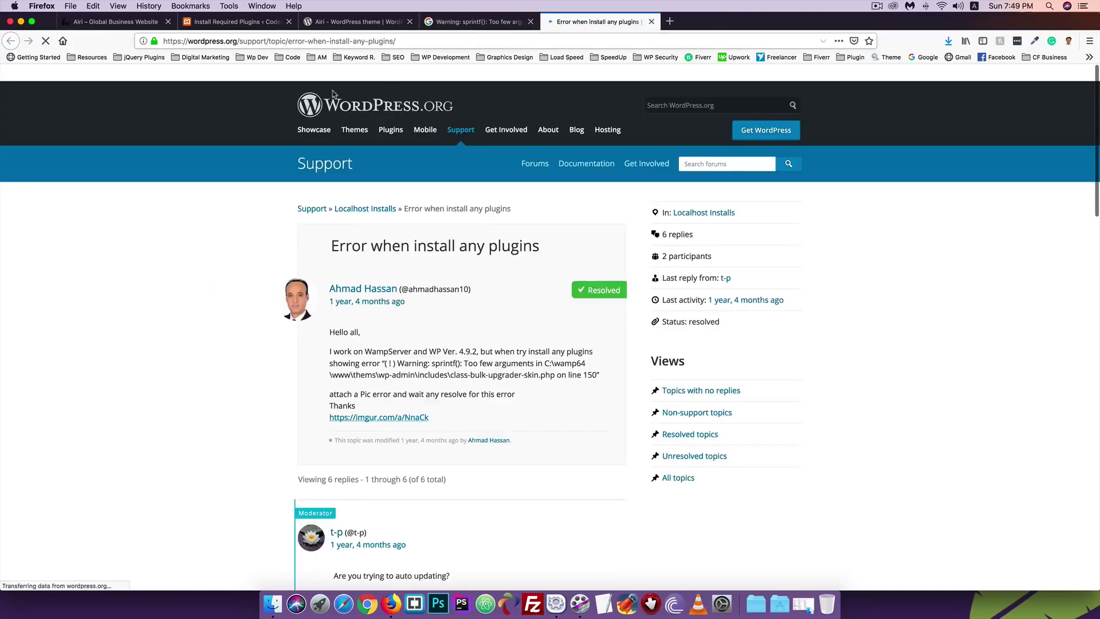
scroll(243, 210, "down", 5)
scroll(244, 212, "down", 5)
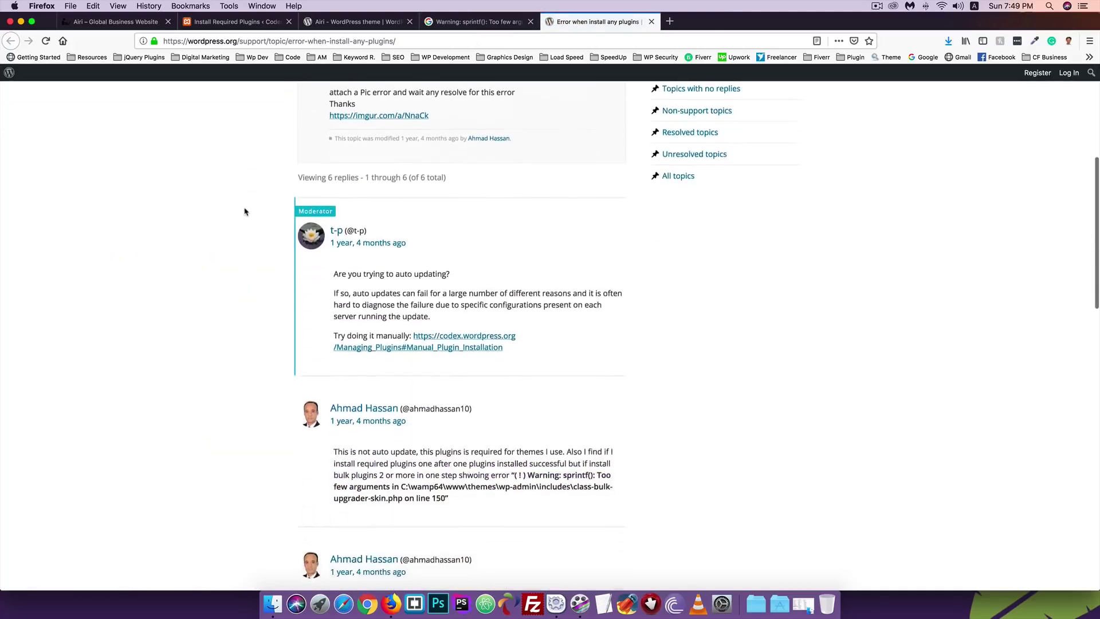
scroll(245, 212, "down", 3)
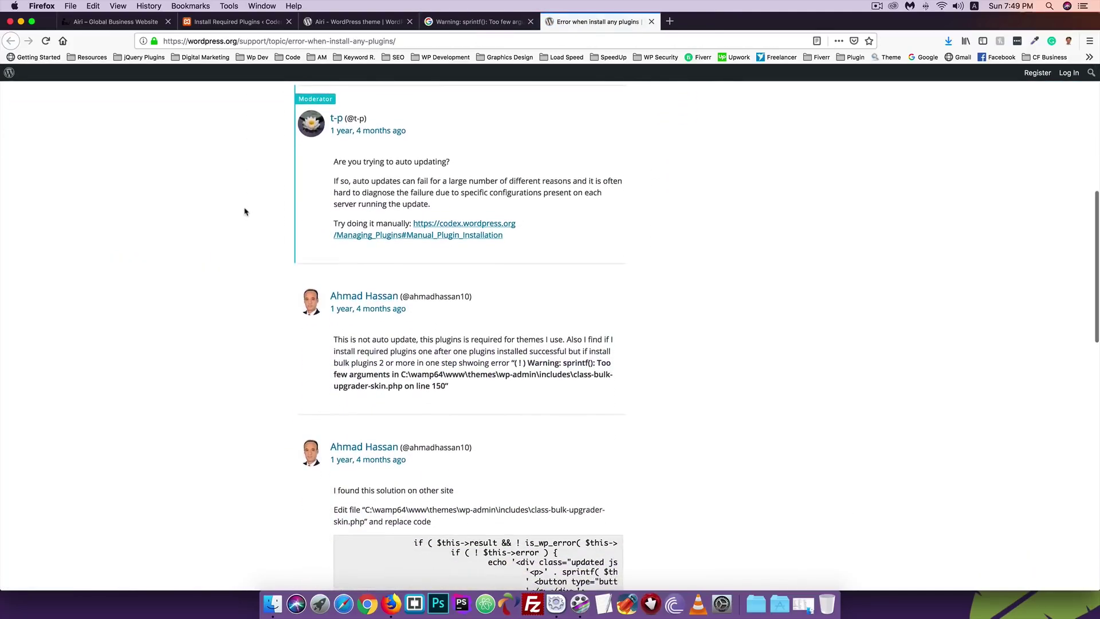
scroll(244, 212, "down", 3)
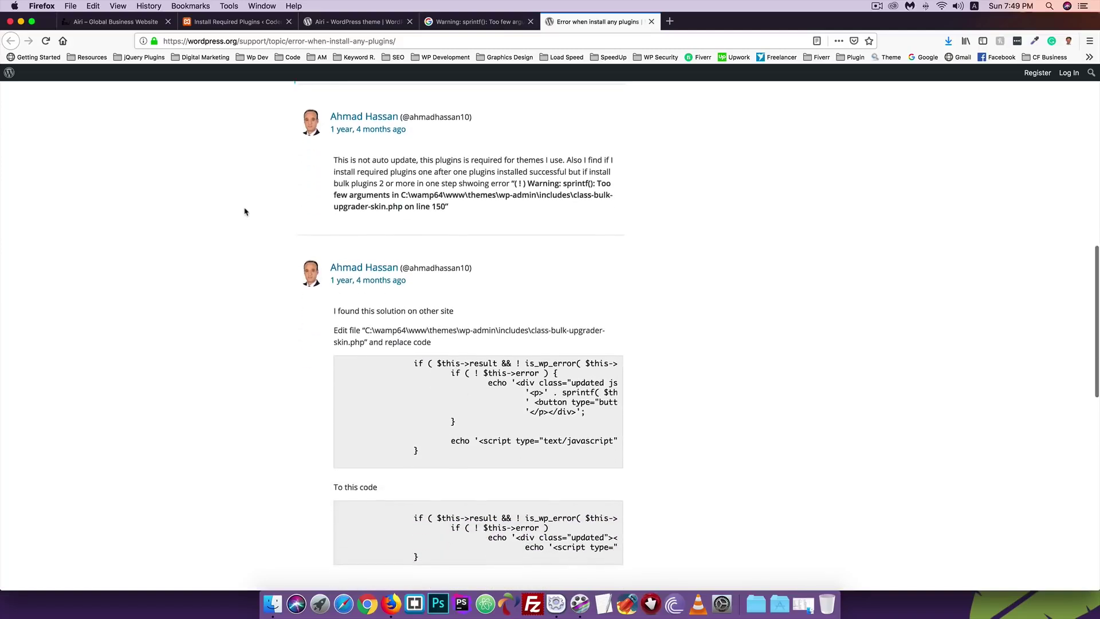
scroll(244, 212, "down", 2)
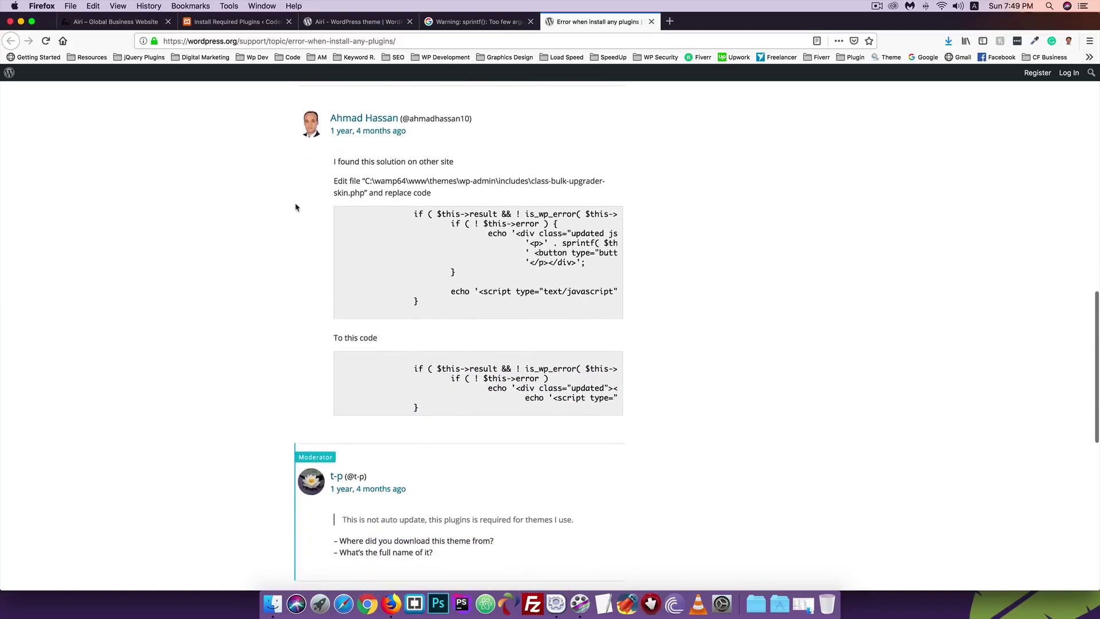
scroll(296, 206, "up", 1)
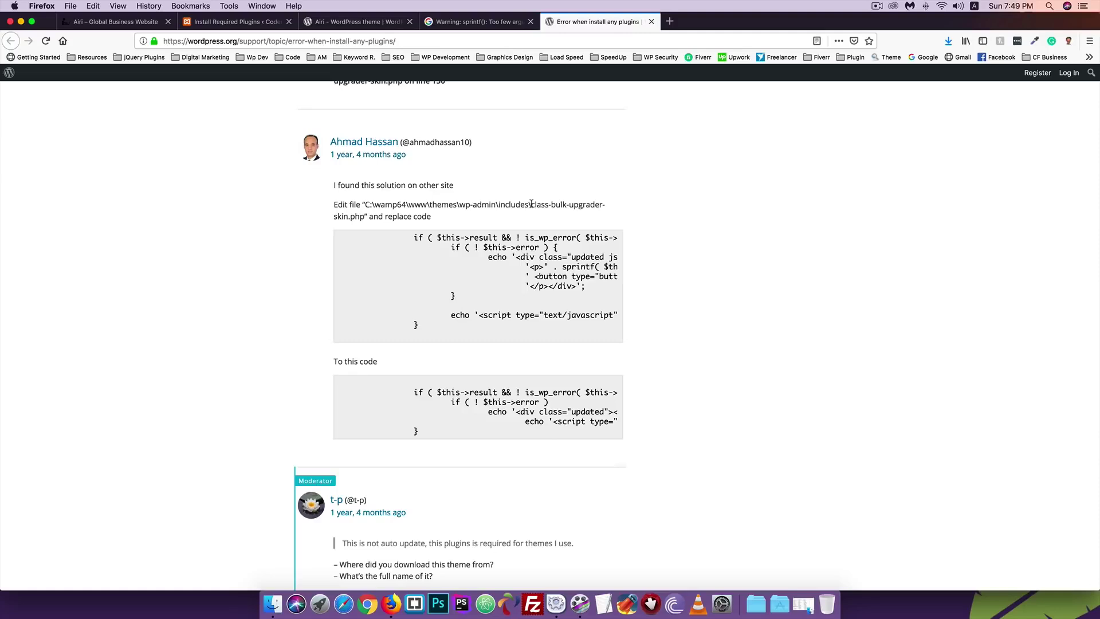
left_click_drag(531, 204, 362, 216)
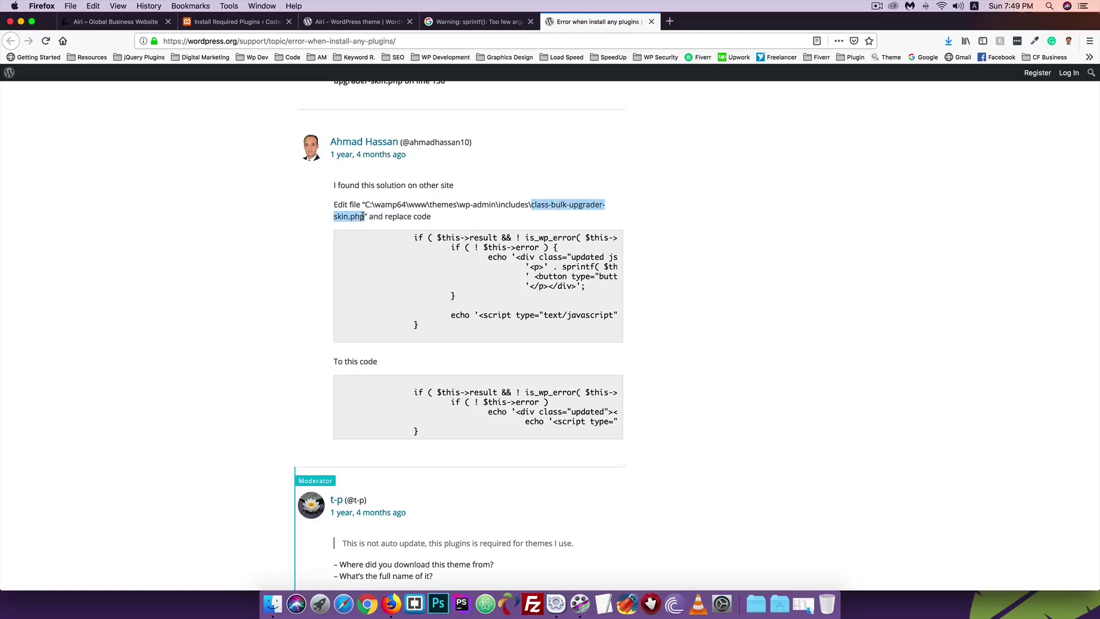
left_click_drag(420, 331, 362, 225)
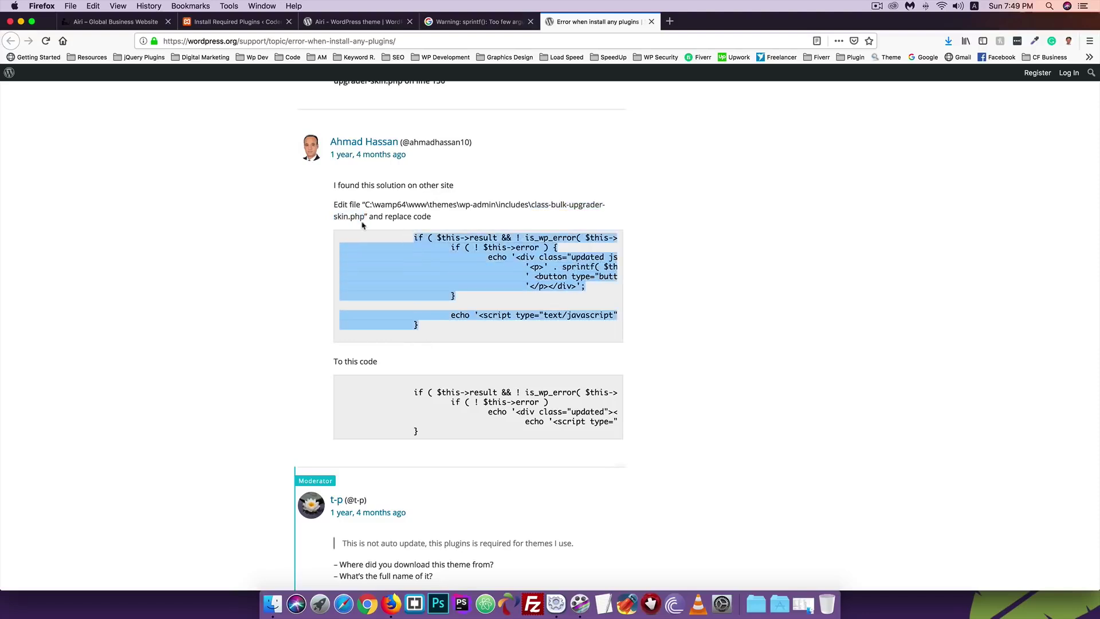
Step: Examine the thread's replacement code block under "To this code" and the replies that follow it
scroll(419, 255, "down", 2)
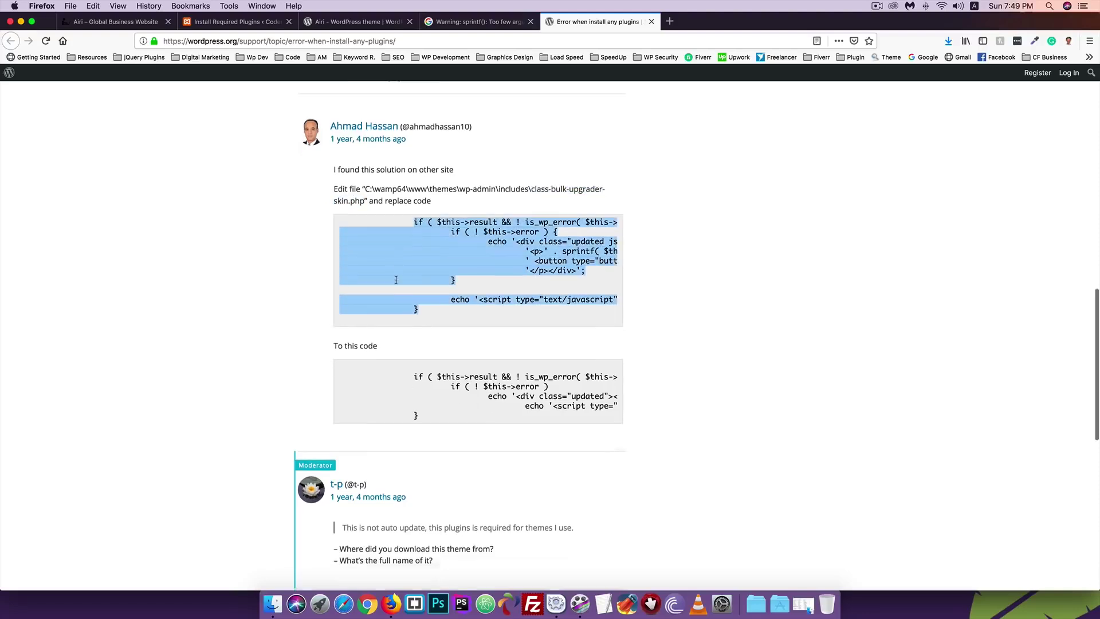
left_click(415, 383)
left_click_drag(430, 392, 412, 343)
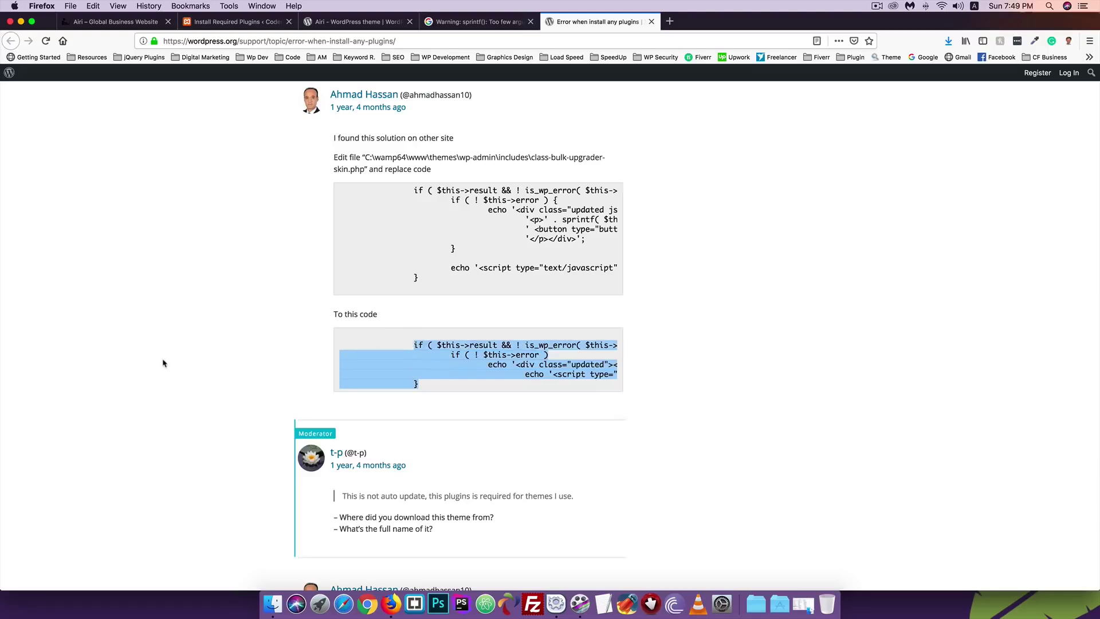
scroll(163, 363, "down", 3)
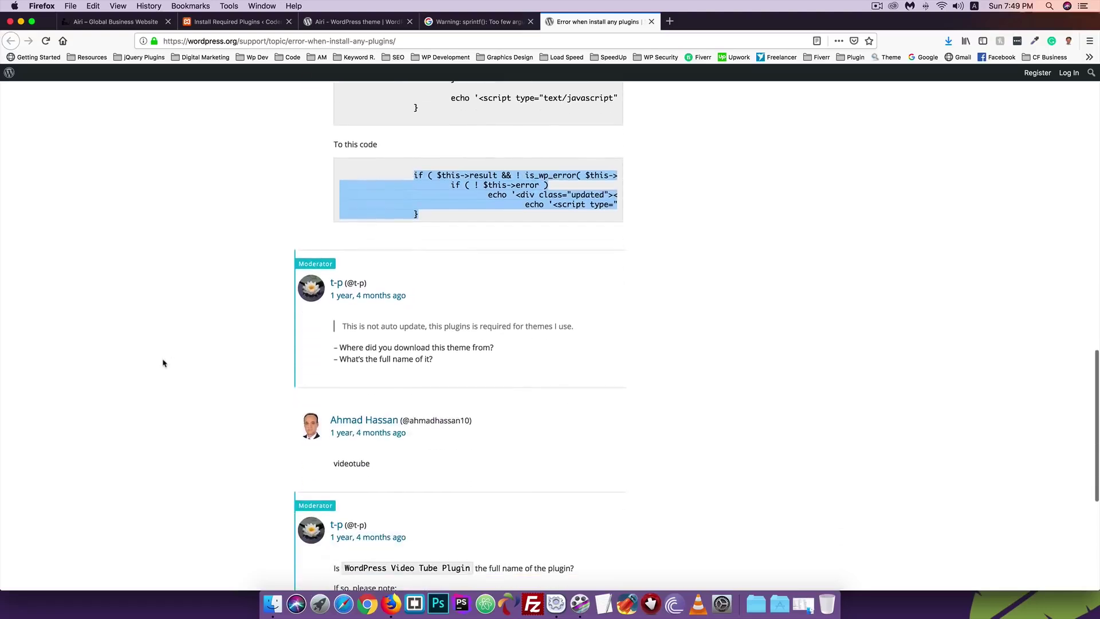
scroll(171, 360, "down", 1)
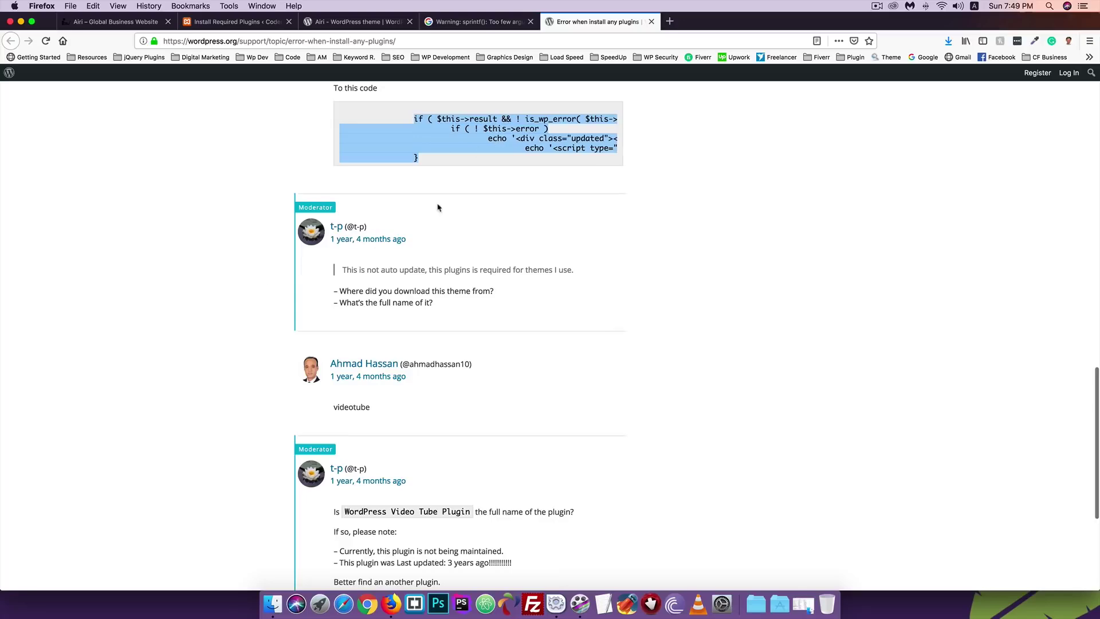
scroll(229, 294, "down", 5)
scroll(229, 294, "up", 6)
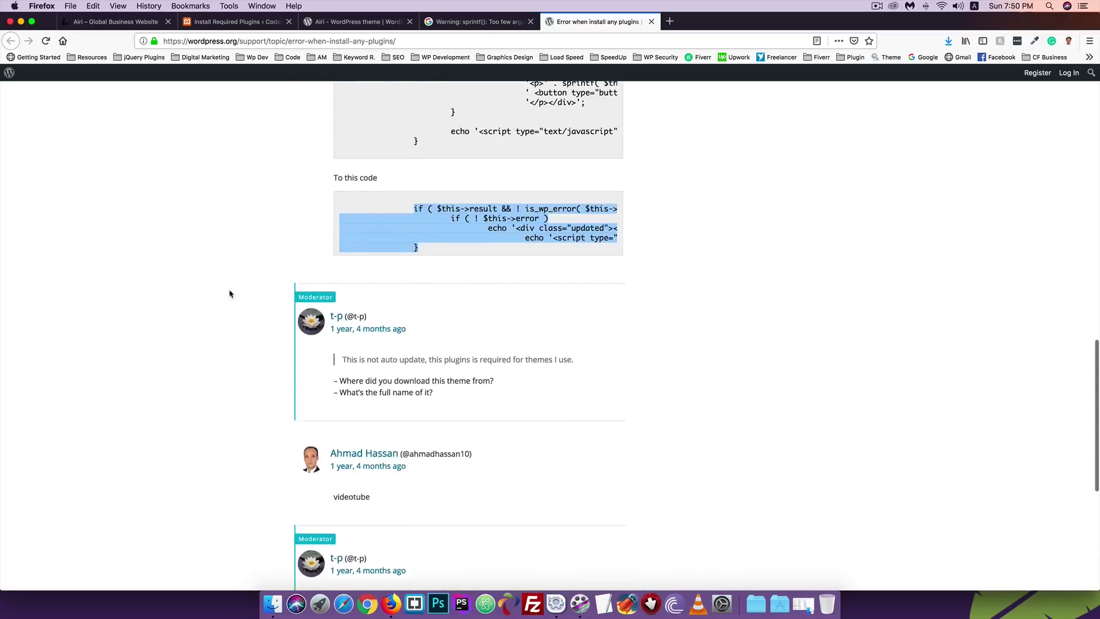
scroll(229, 293, "up", 3)
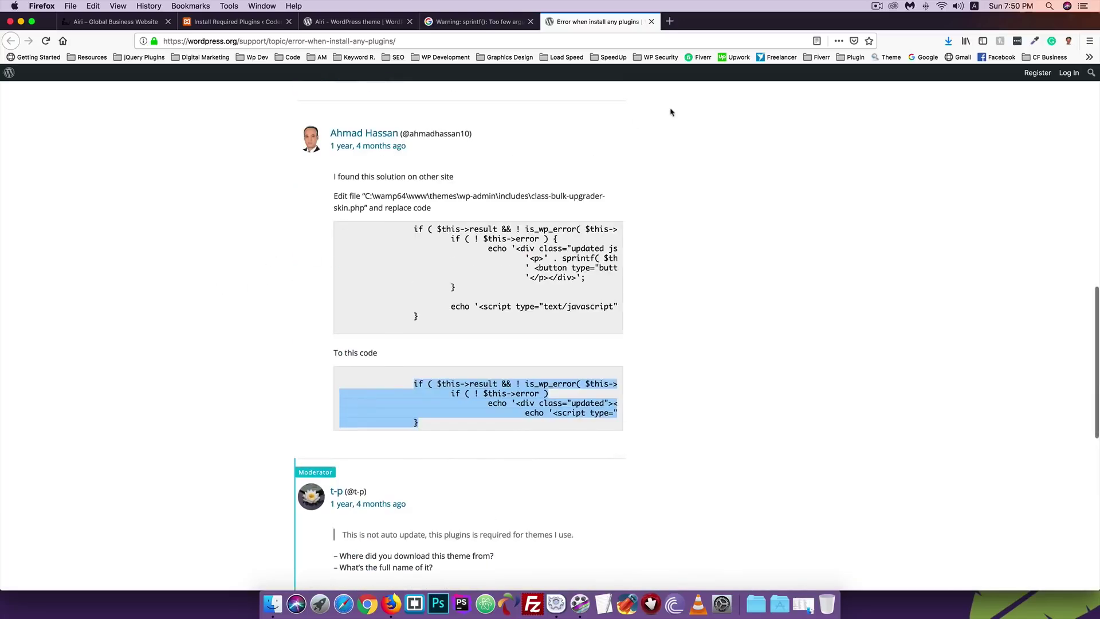
Step: Return to the Install Required Plugins page and check the file path named in the sprintf() warning
left_click(438, 21)
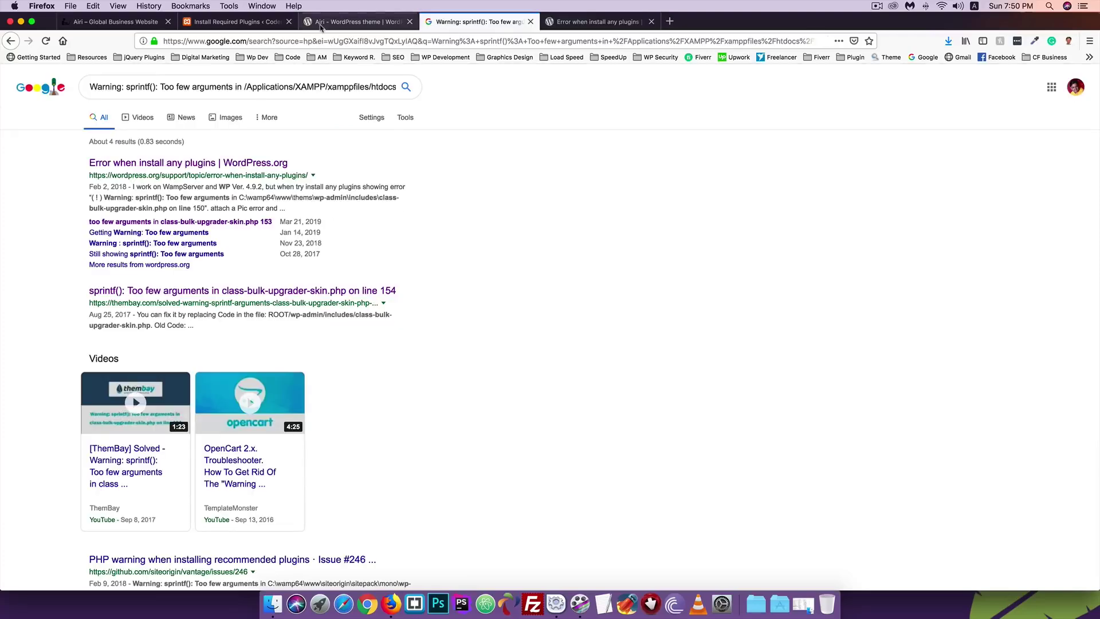
left_click(244, 26)
left_click(254, 349)
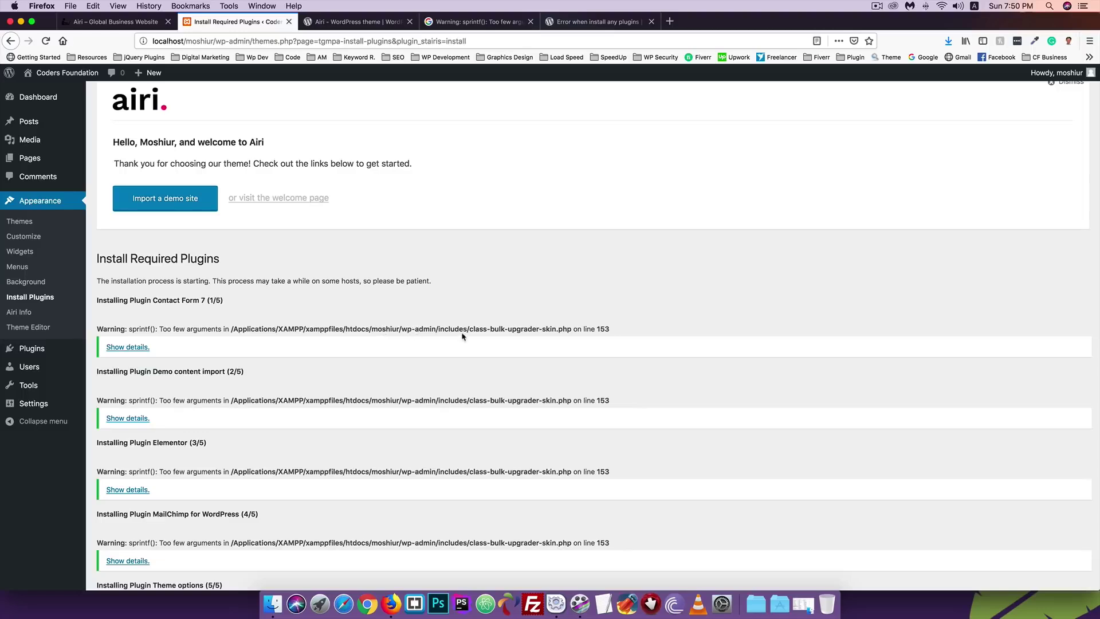
Step: Switch to Finder, open the local site's wp-admin/includes folder and widen the window to show the full file names
left_click(804, 606)
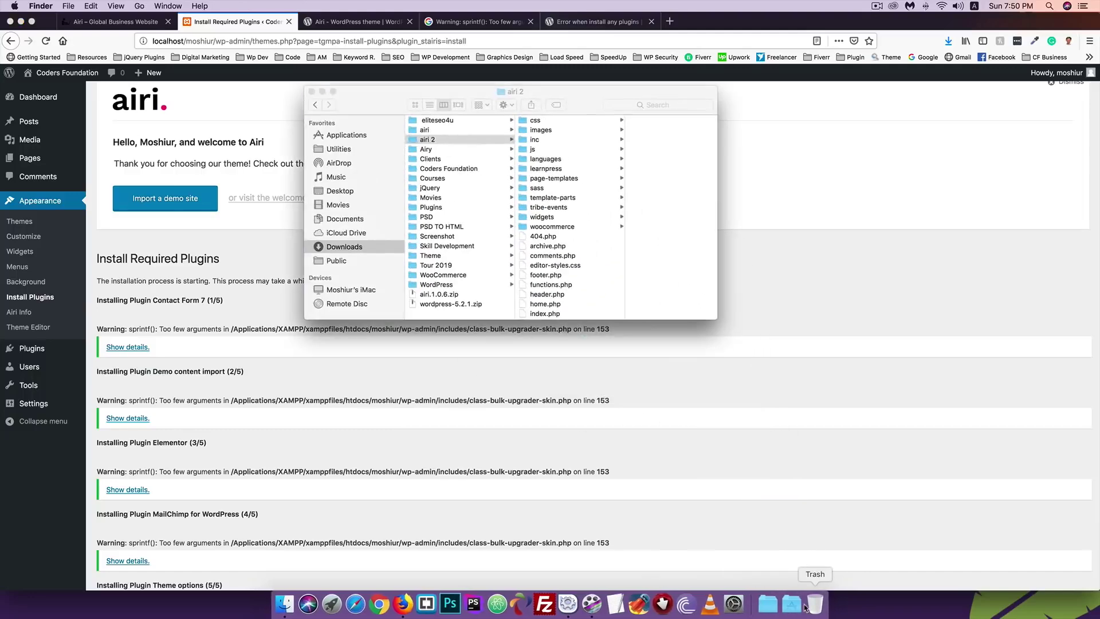
left_click(322, 91)
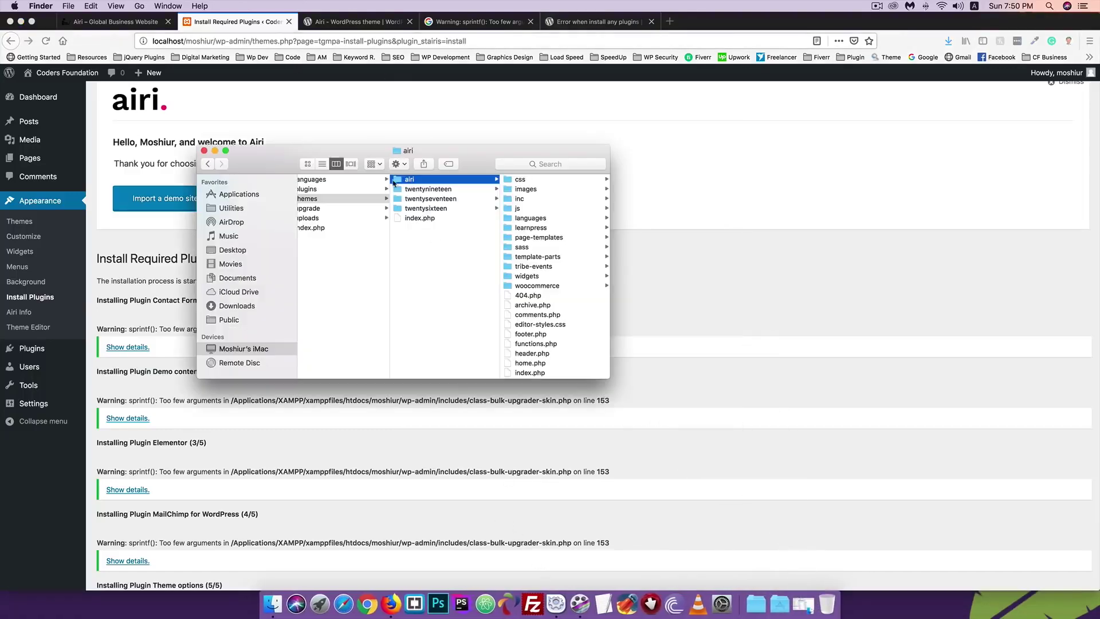
left_click_drag(277, 153, 386, 149)
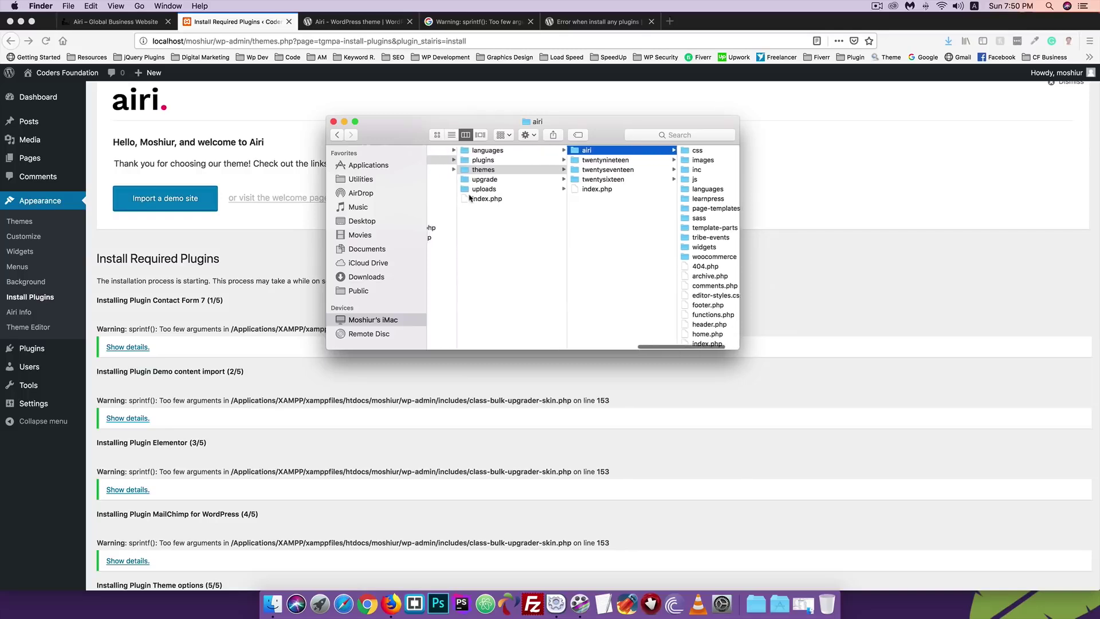
scroll(469, 198, "left", 5)
scroll(469, 198, "left", 1)
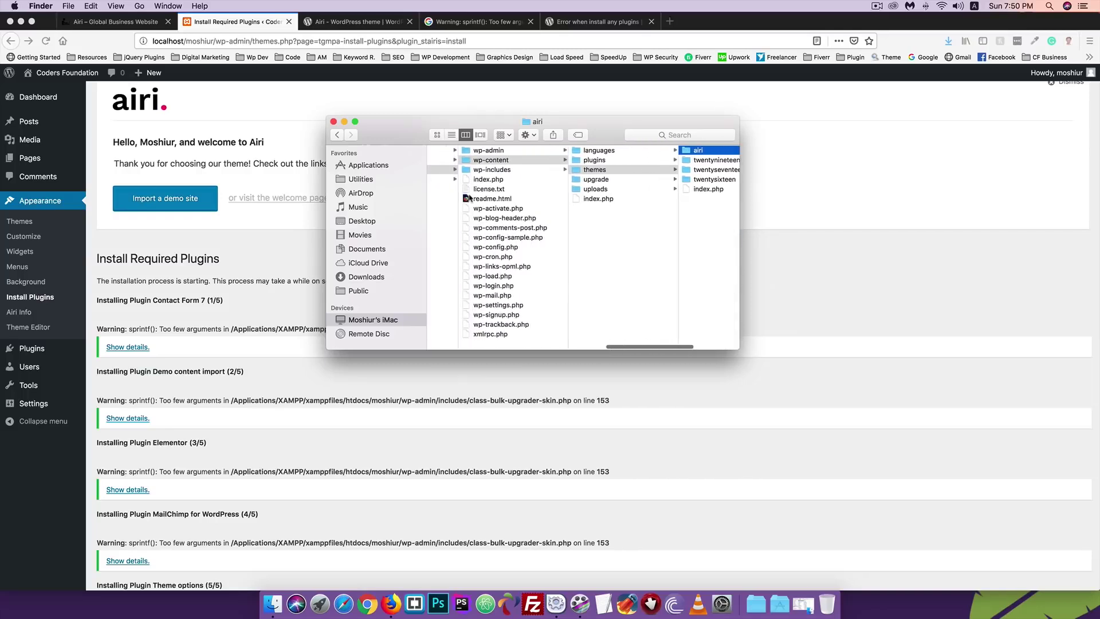
left_click(484, 170)
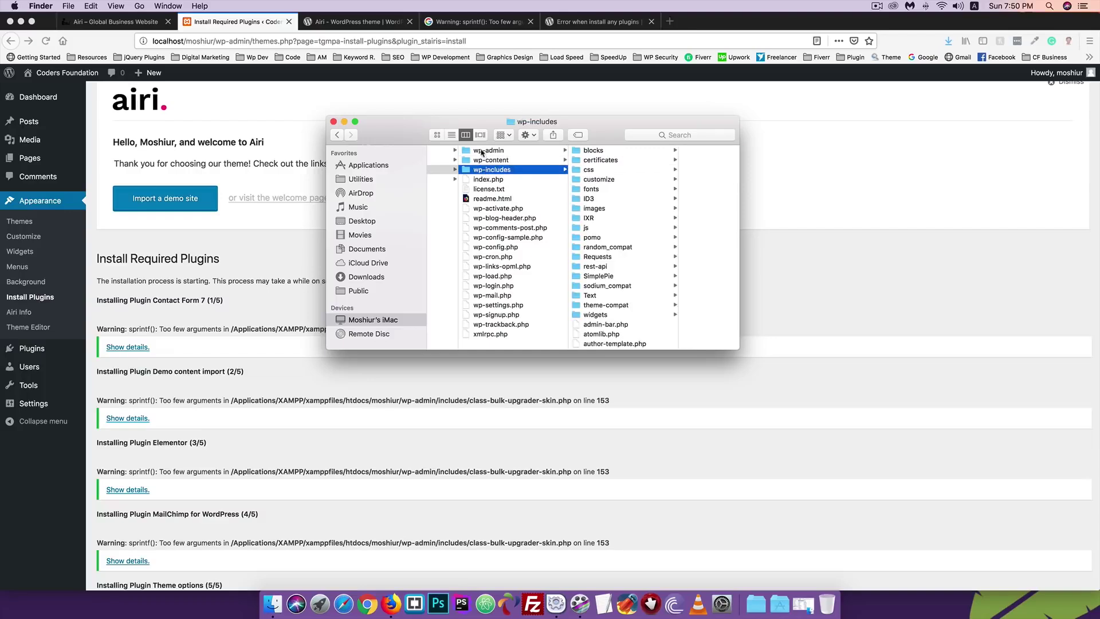
left_click(480, 152)
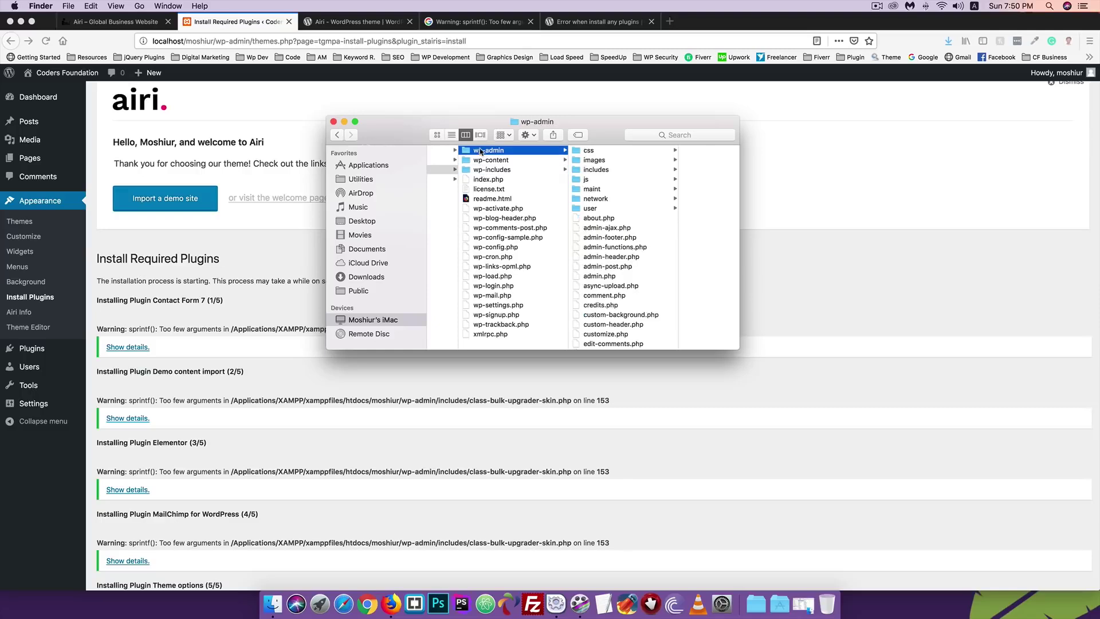
left_click(595, 170)
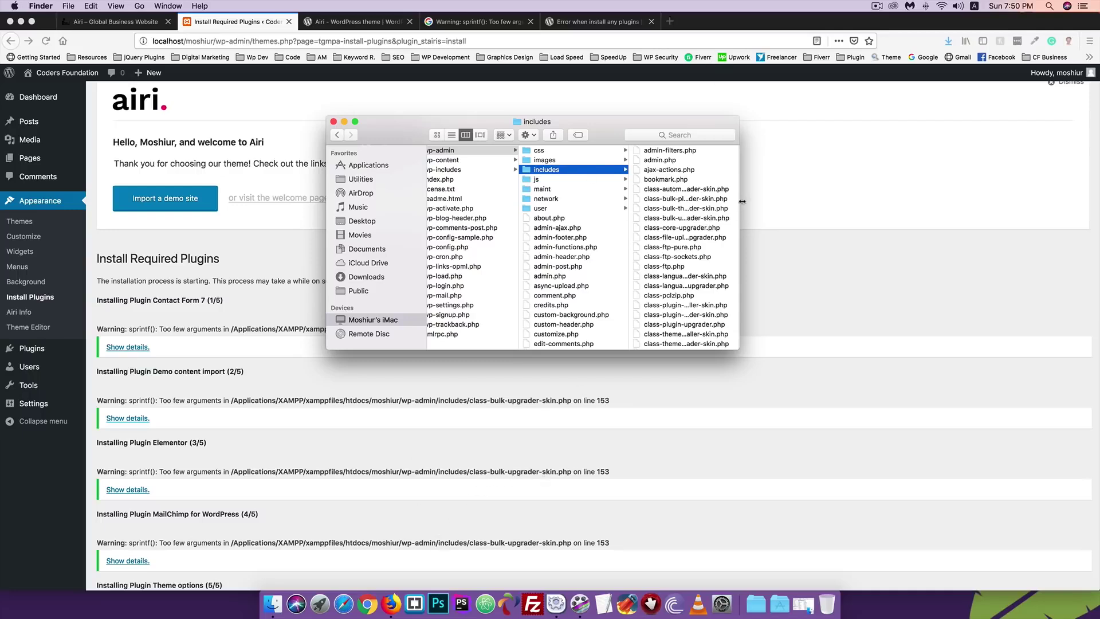
left_click_drag(739, 199, 861, 196)
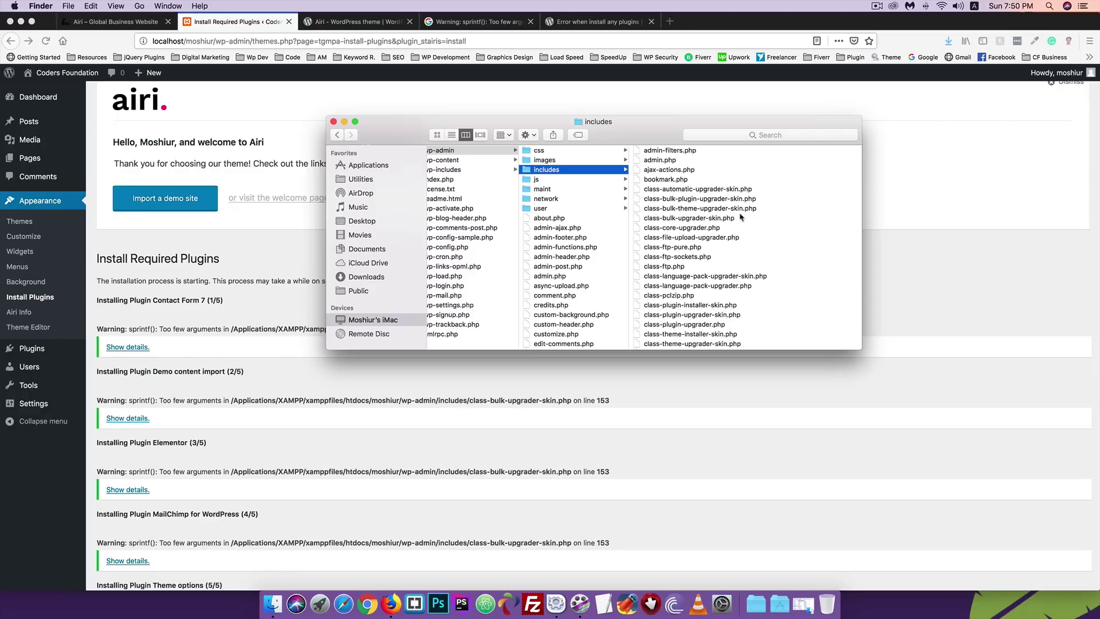
Step: Open class-bulk-theme-upgrader-skin.php from the includes folder in Atom
left_click(697, 210)
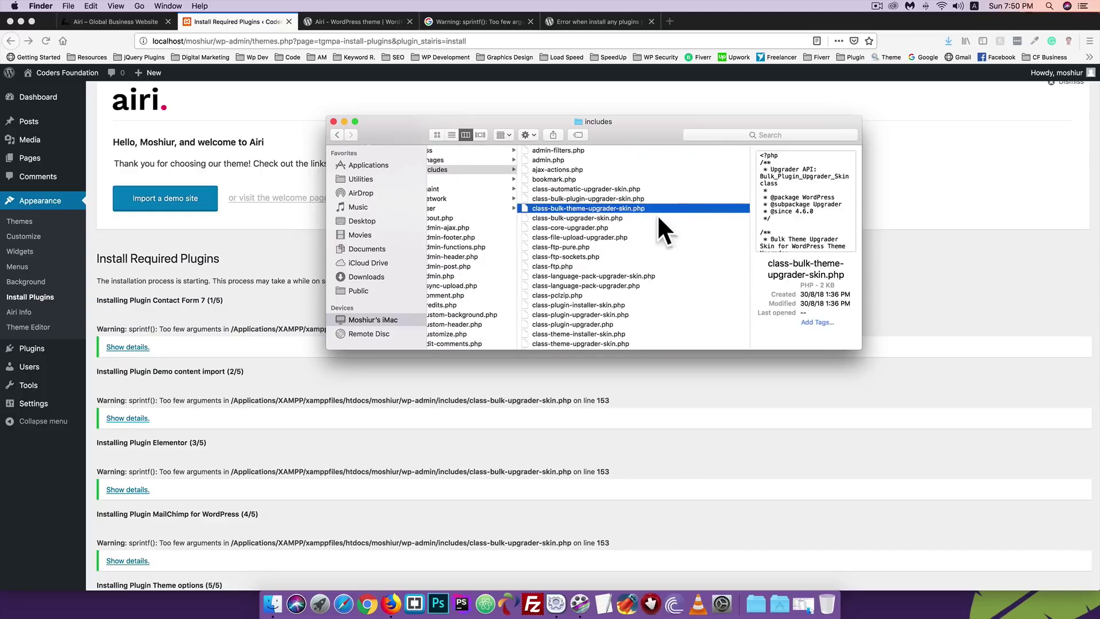
right_click(611, 210)
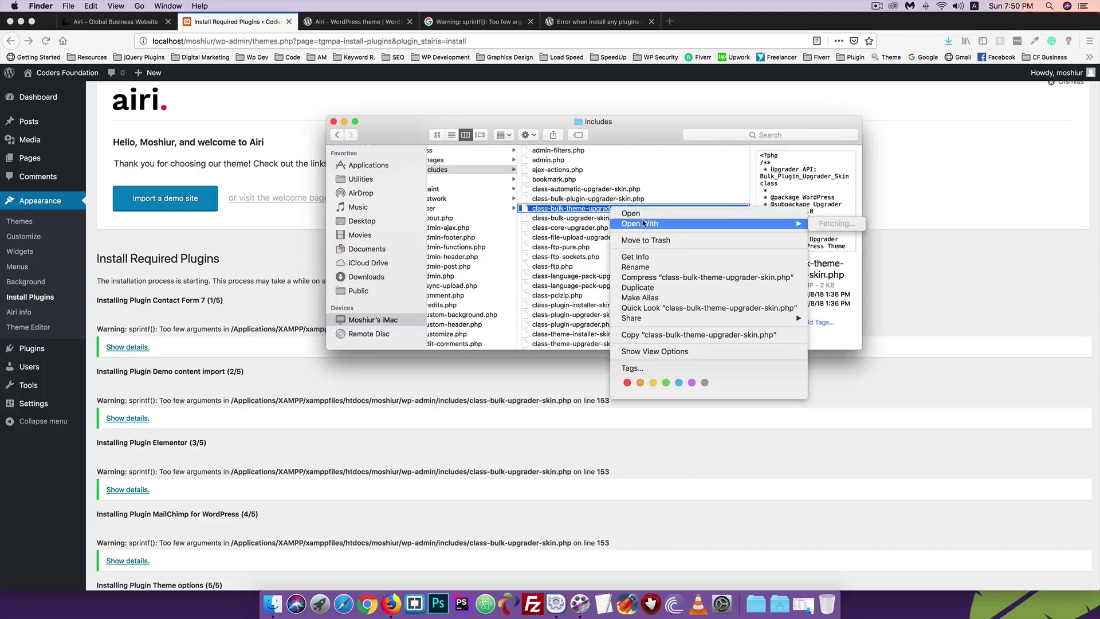
mouse_move(788, 225)
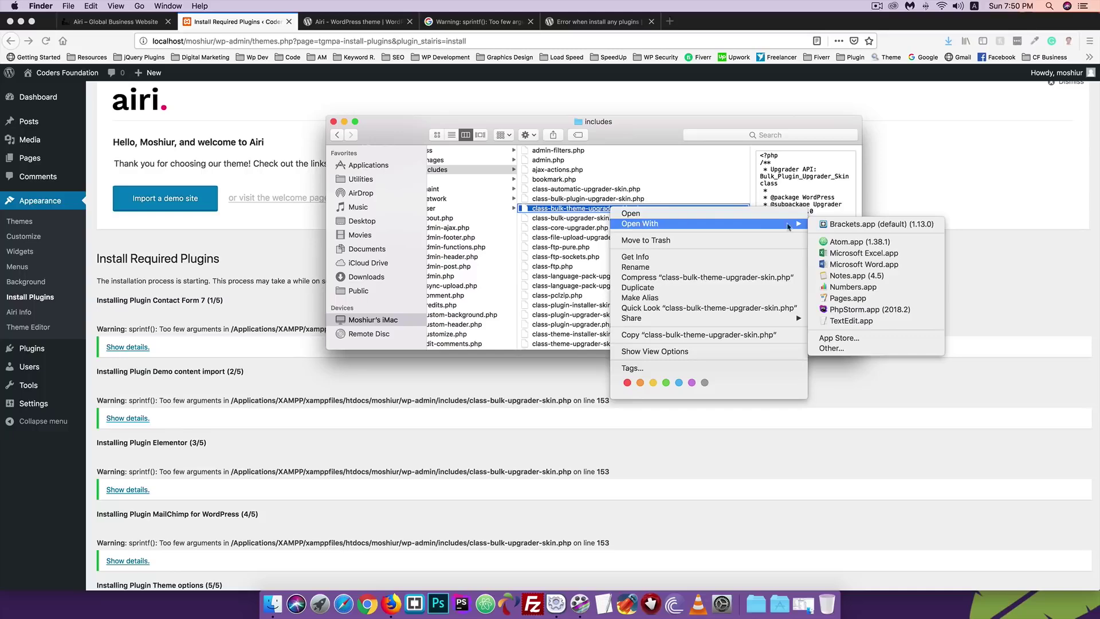
left_click(845, 244)
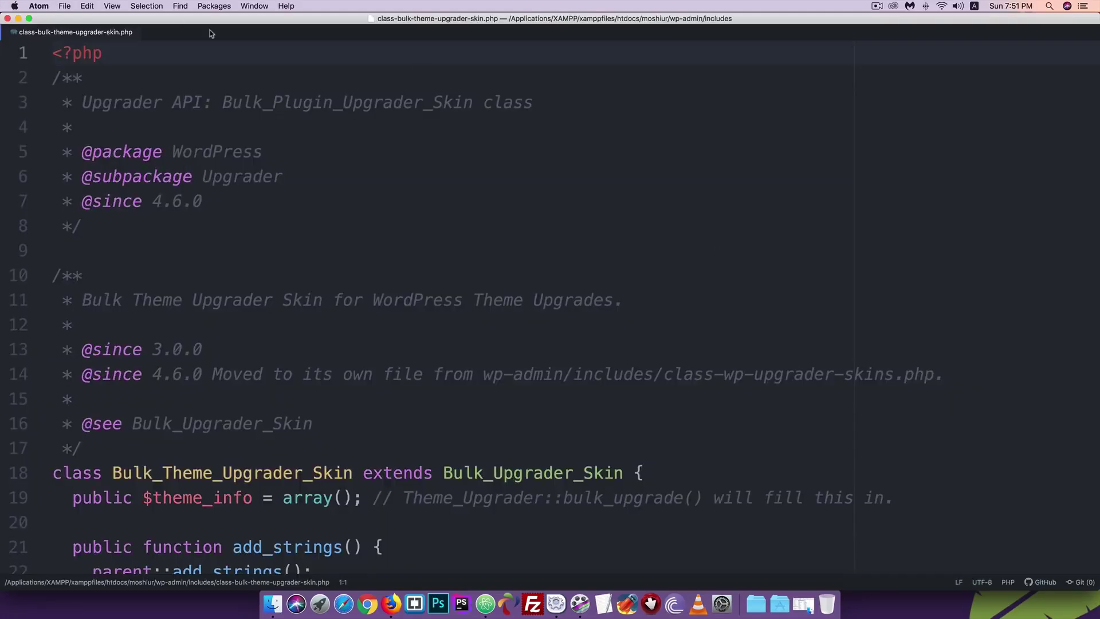
Step: Switch to Firefox and copy the original code block from the WordPress.org thread "Error when install any plugins"
left_click(391, 601)
left_click(565, 23)
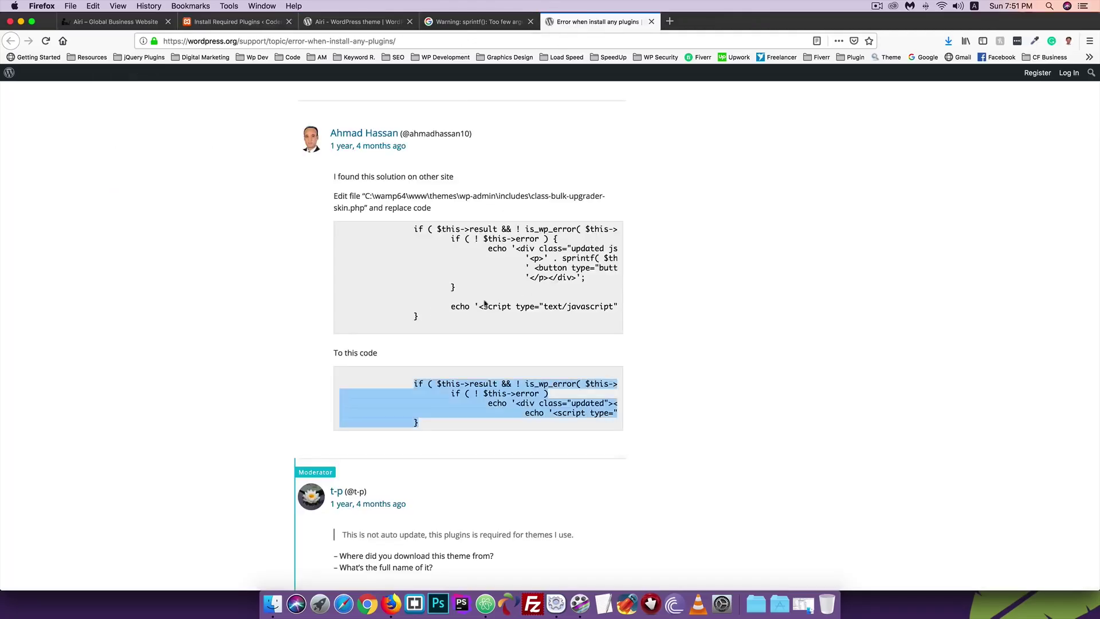
left_click_drag(424, 321, 409, 227)
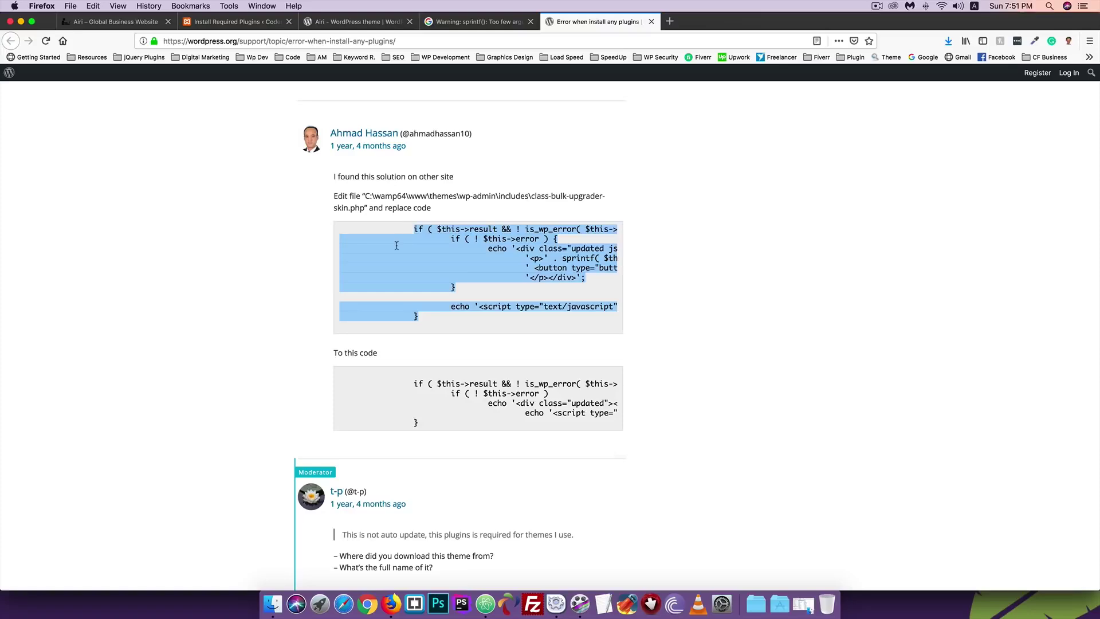
Step: Switch to Atom, search class-bulk-theme-upgrader-skin.php for the copied code, look through the file and close the search
left_click(485, 603)
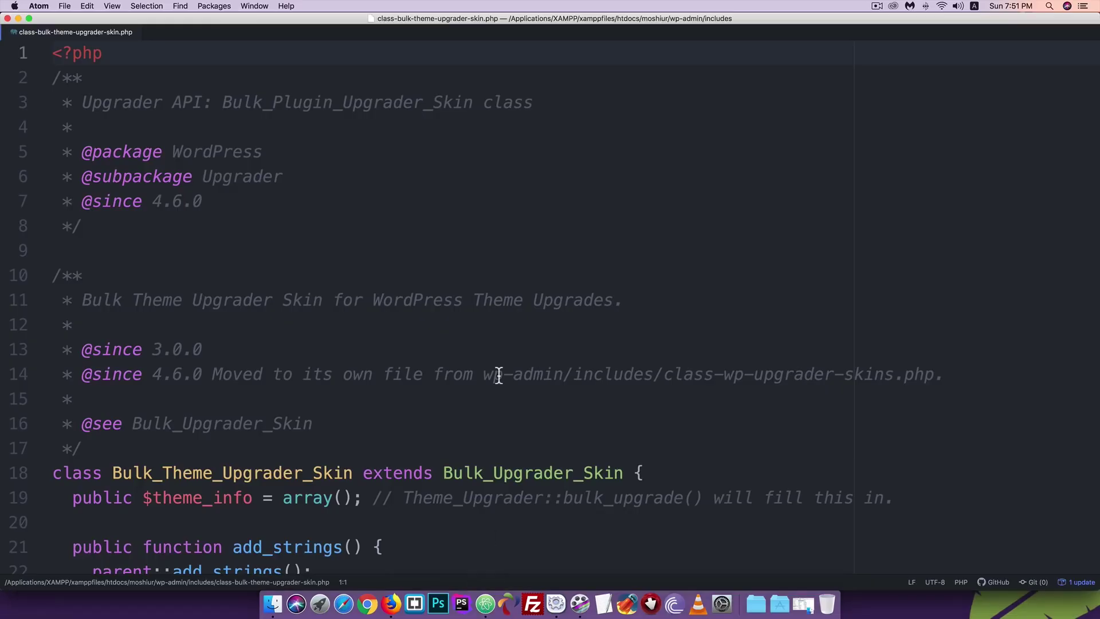
key("super+f")
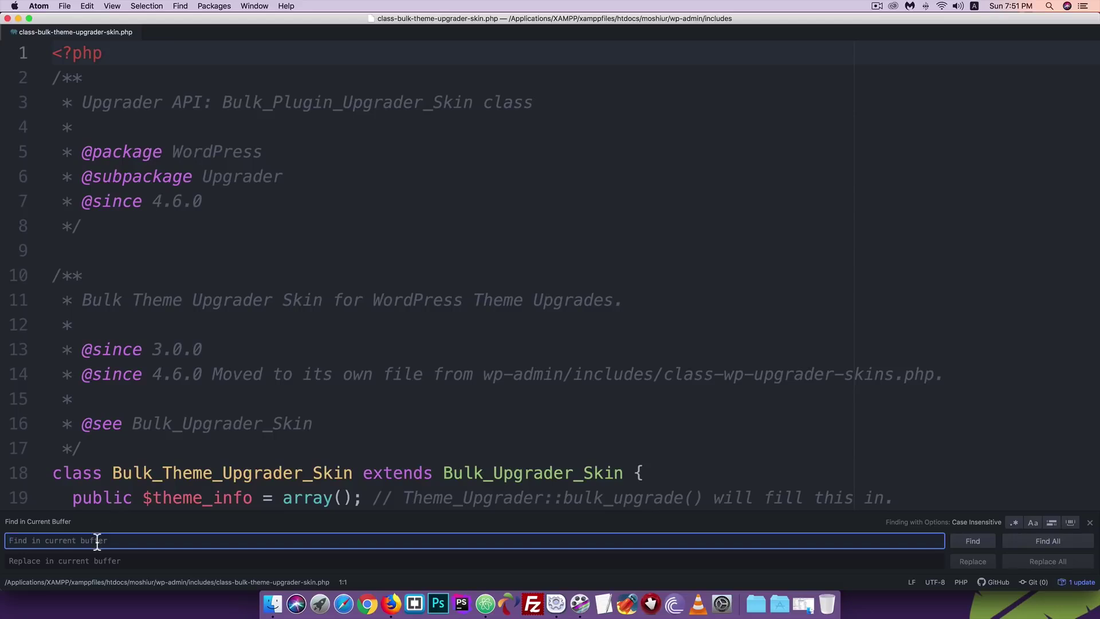
key("super+v")
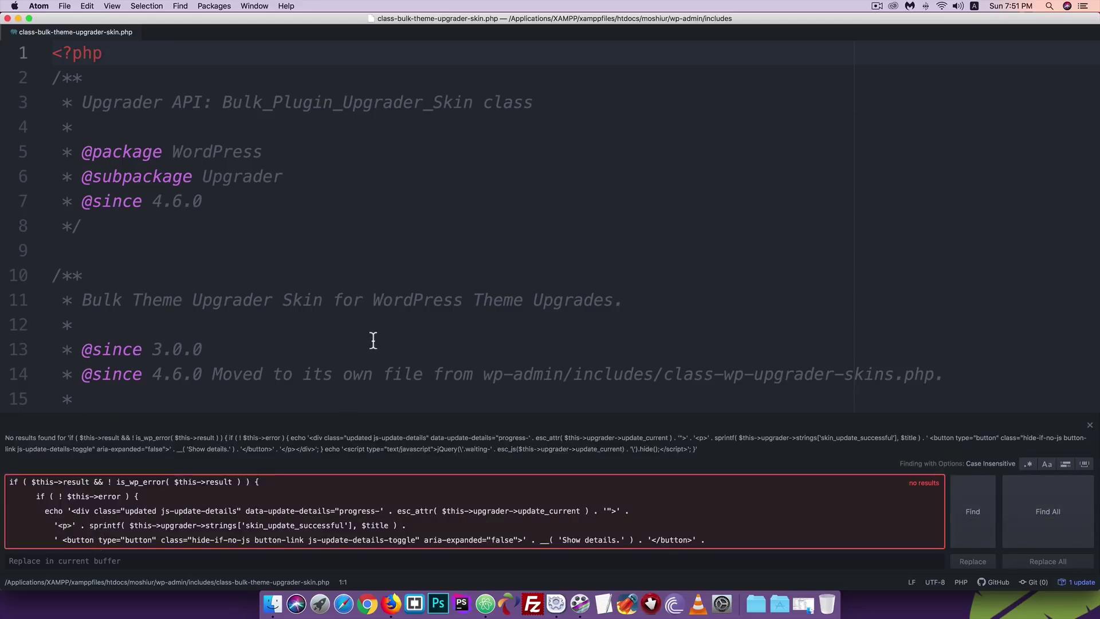
scroll(370, 339, "down", 3)
scroll(320, 516, "down", 3)
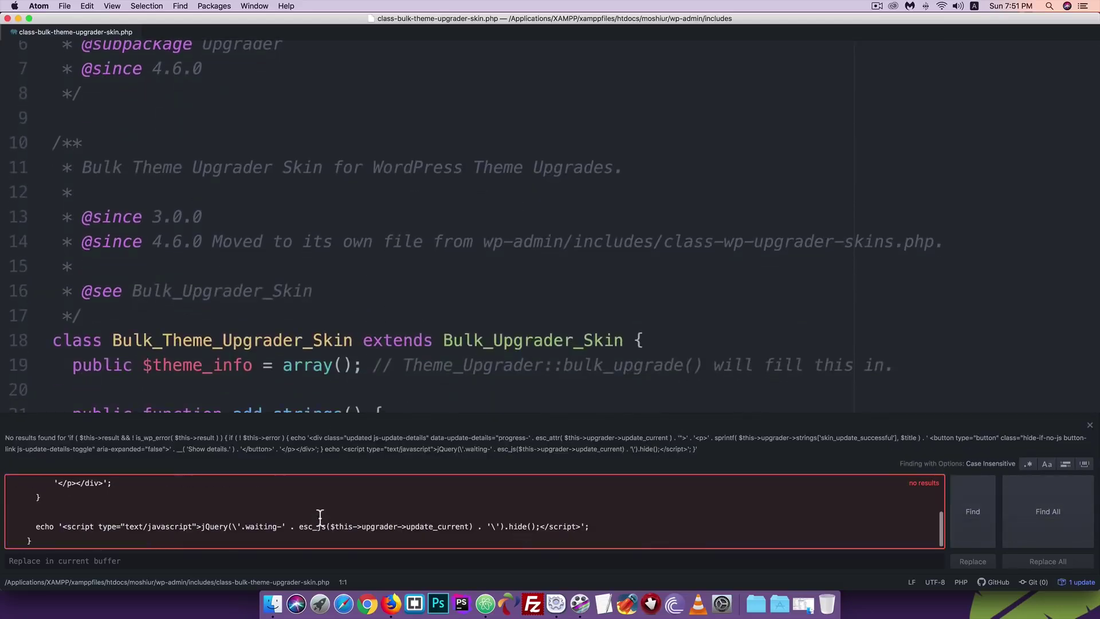
scroll(296, 261, "down", 10)
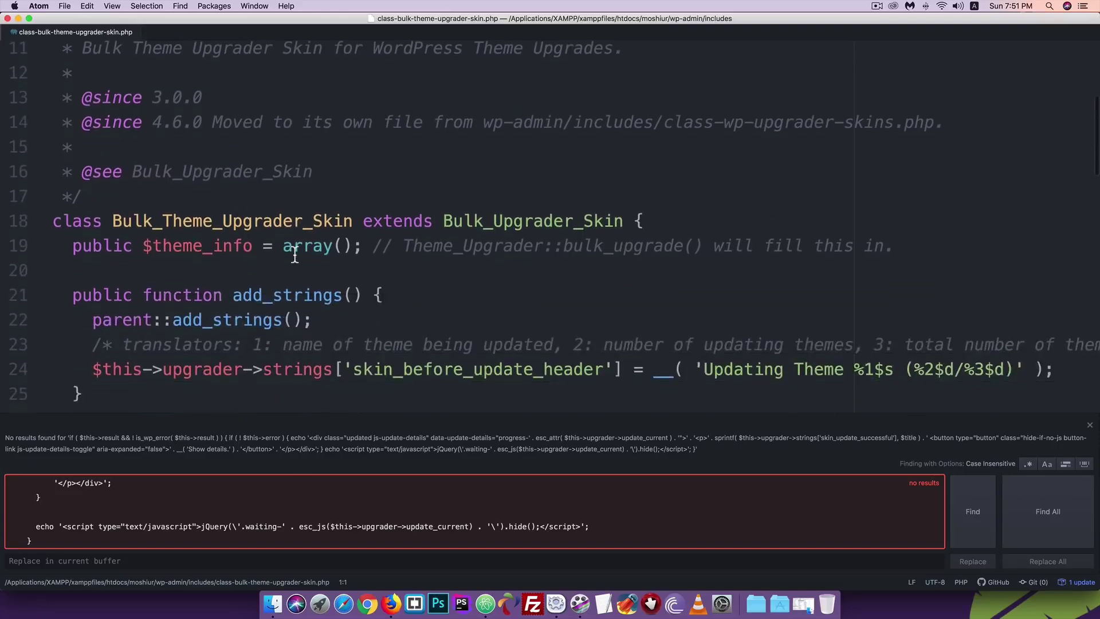
scroll(295, 253, "up", 4)
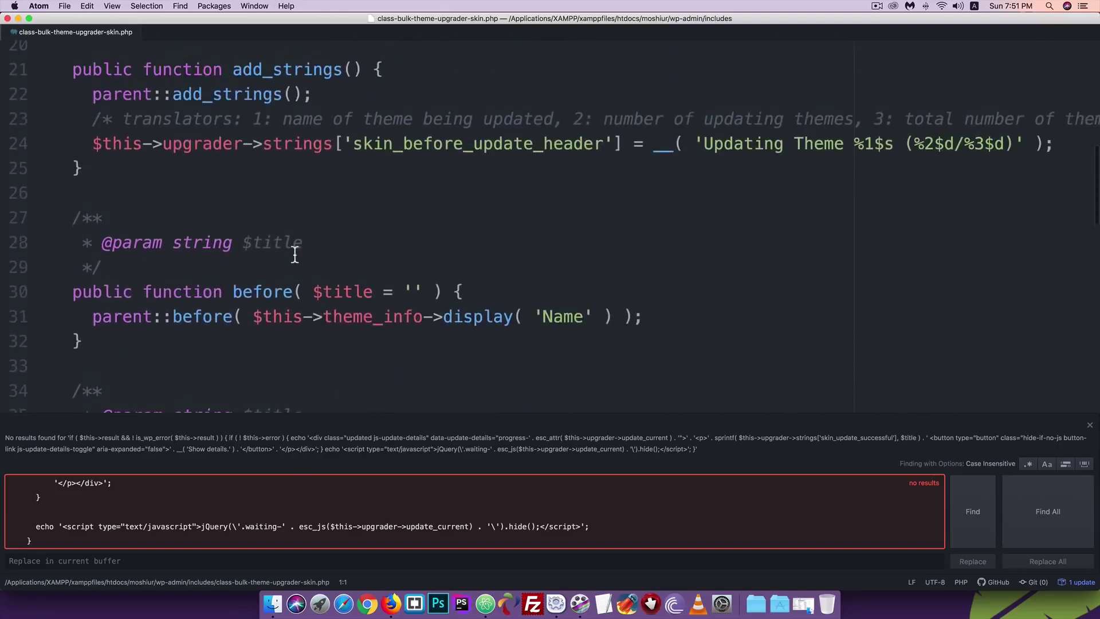
left_click(1091, 426)
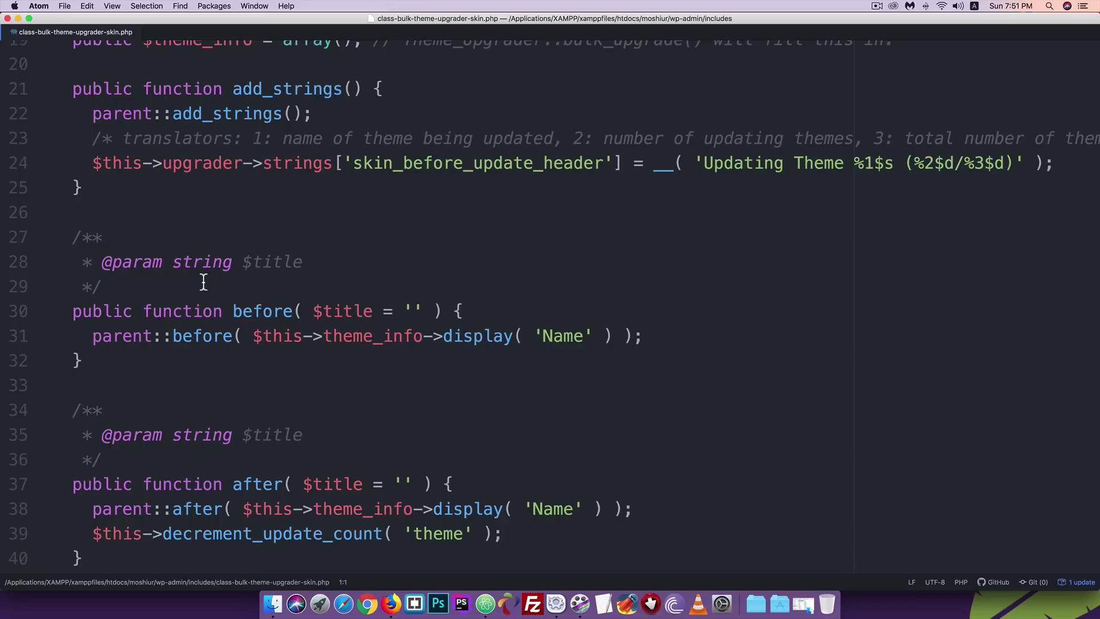
scroll(202, 283, "down", 12)
scroll(203, 281, "down", 3)
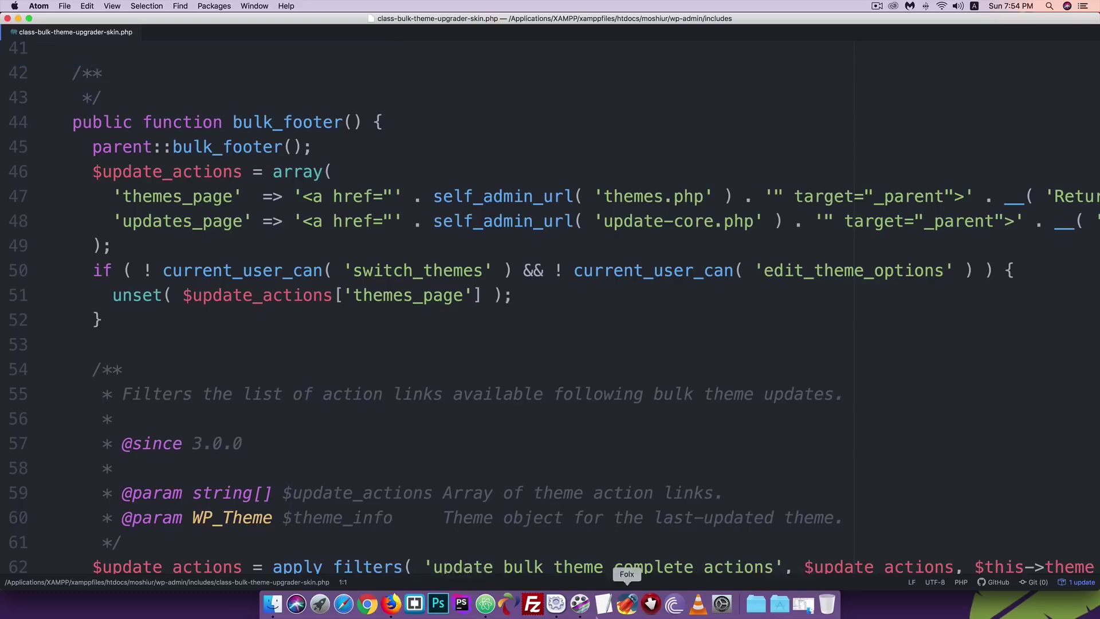
Step: Switch to Firefox to check which file the plugin installation warnings name, and return to the includes folder in Finder
left_click(392, 603)
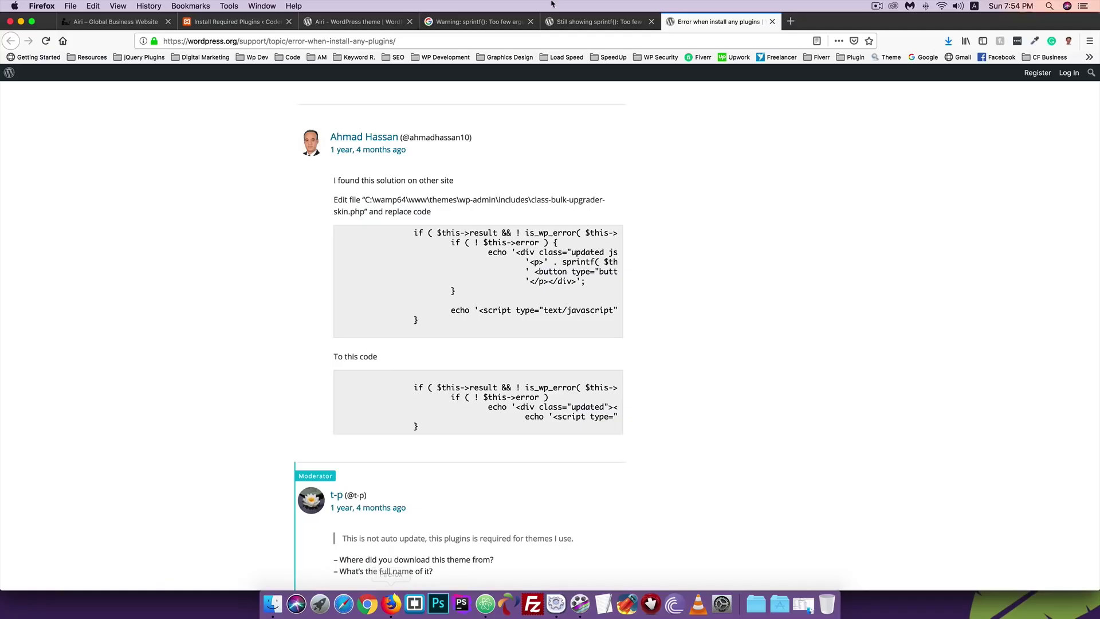
left_click(262, 21)
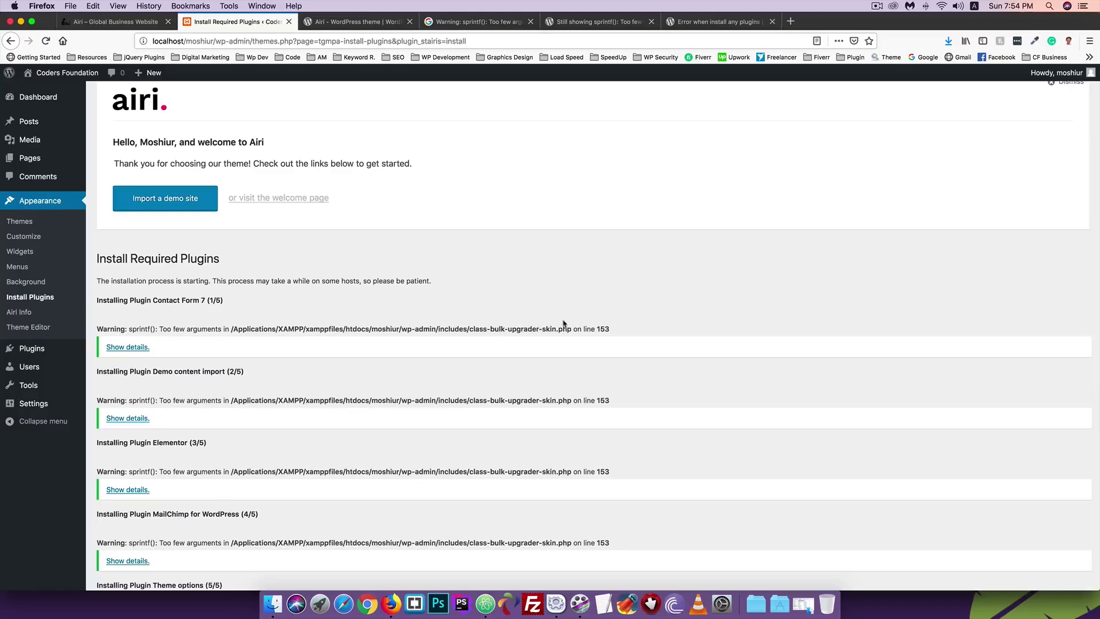
left_click(803, 603)
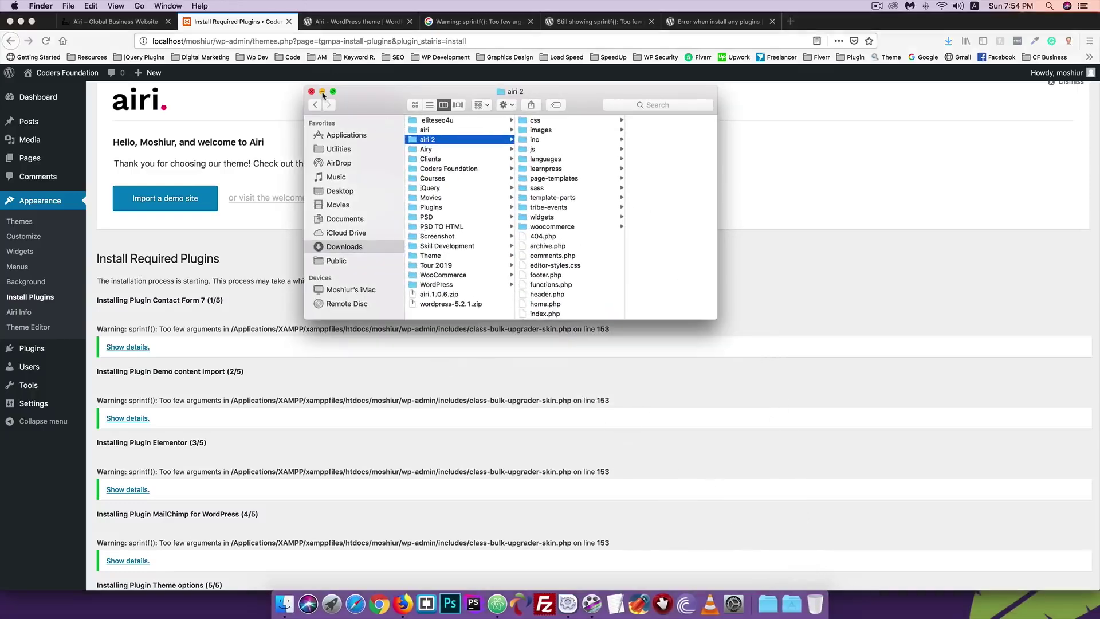
left_click(322, 92)
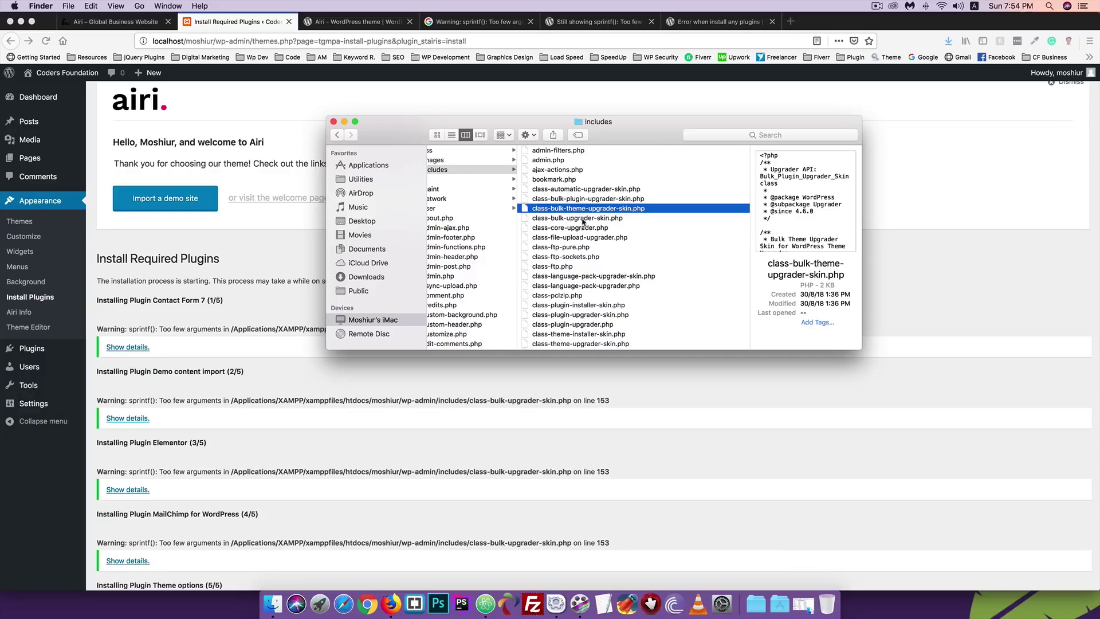
Step: Open class-bulk-upgrader-skin.php from the includes folder in Atom and close class-bulk-theme-upgrader-skin.php
left_click(576, 218)
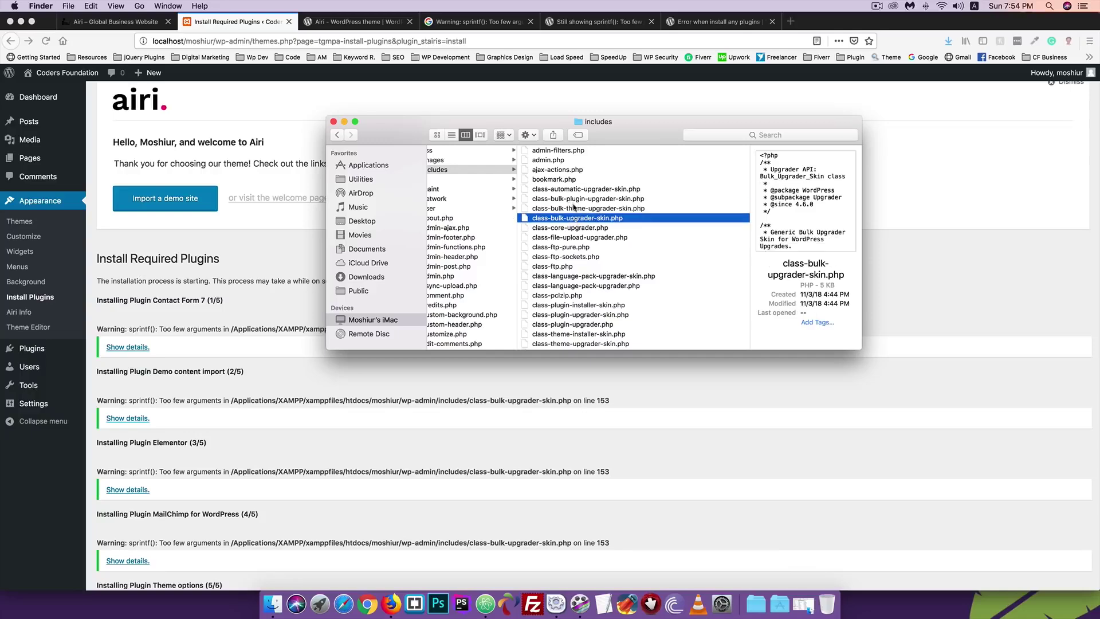
right_click(566, 220)
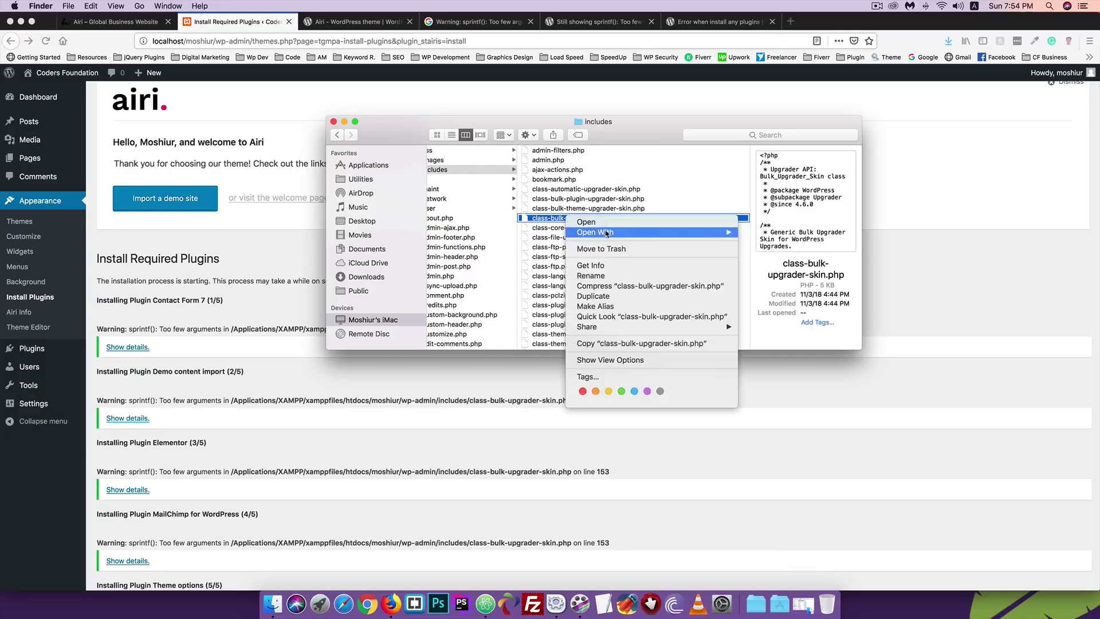
mouse_move(608, 234)
left_click(776, 250)
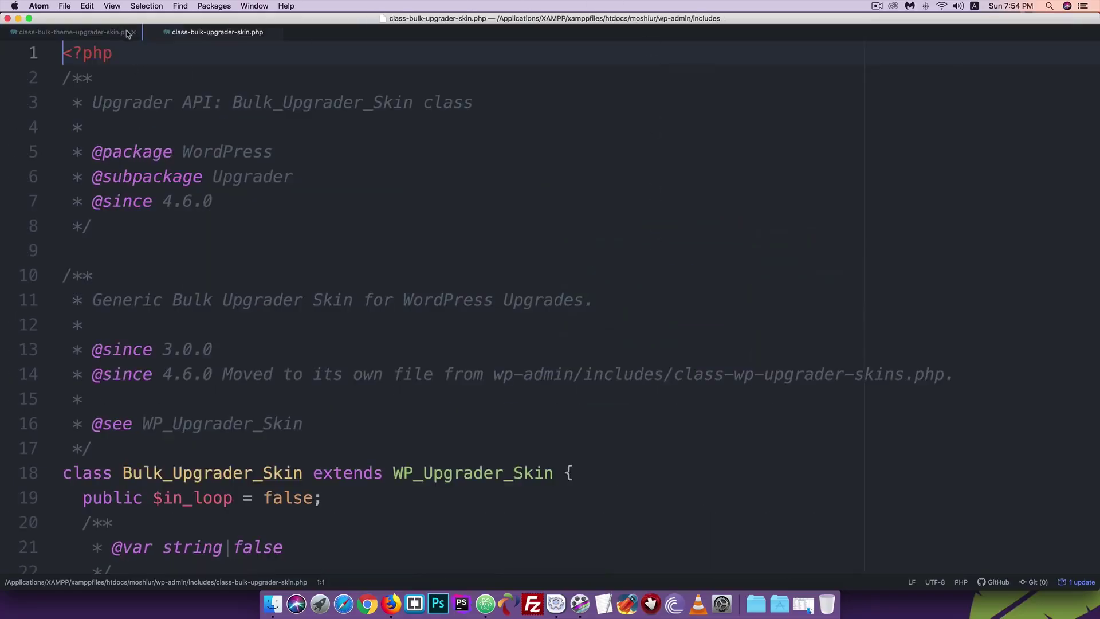
left_click(133, 32)
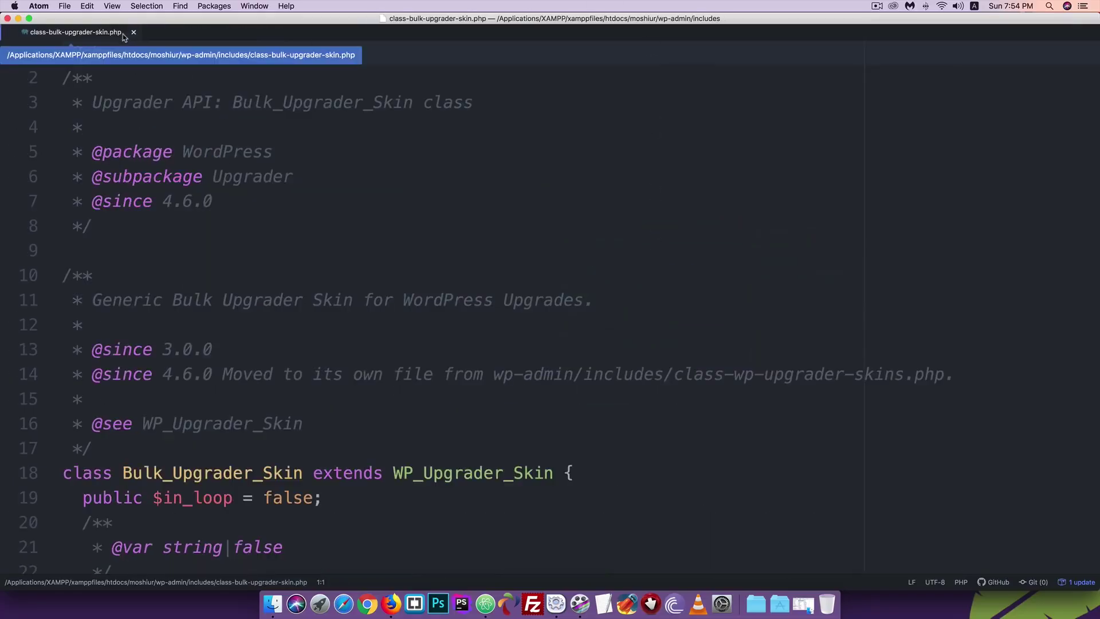
Step: Switch to Firefox and copy the original code block again from the thread "Error when install any plugins"
left_click(391, 606)
left_click(722, 21)
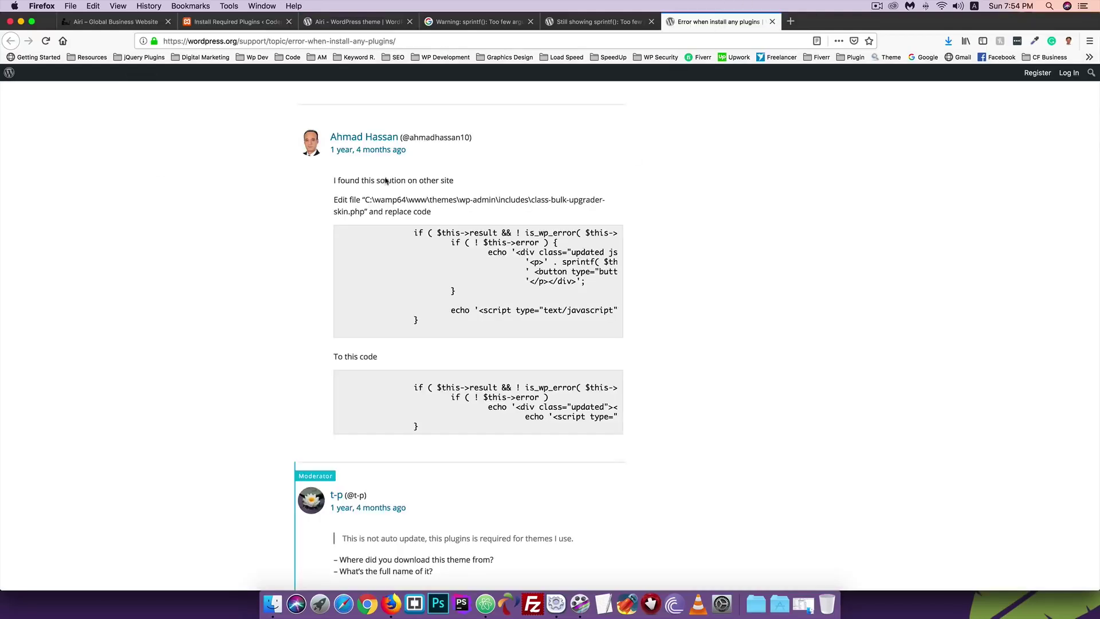
left_click_drag(416, 319, 411, 235)
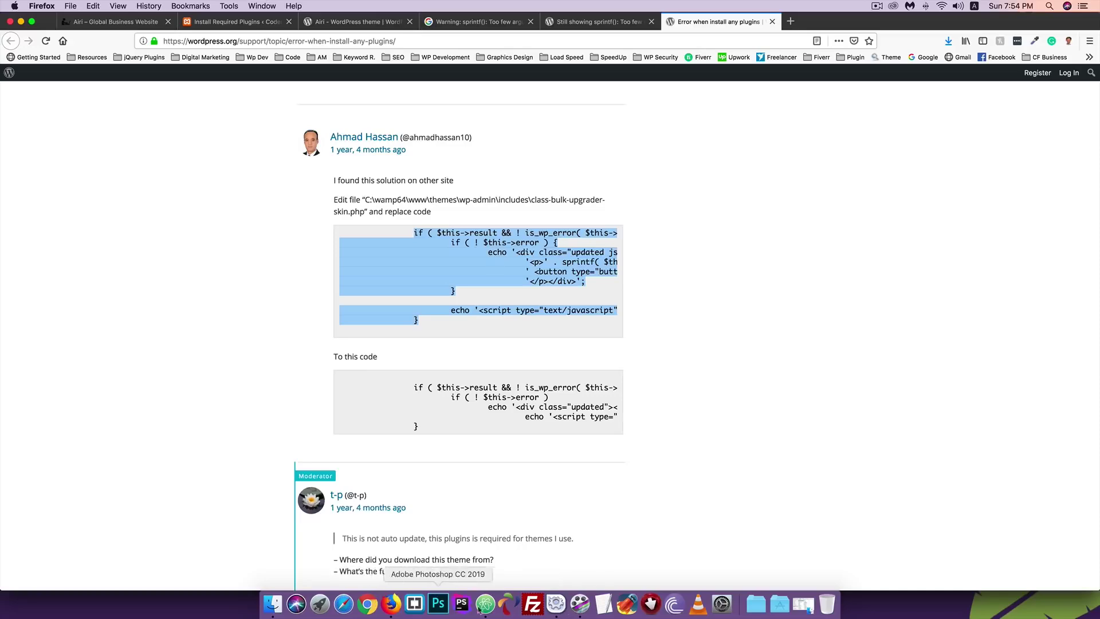
Step: Switch to Atom, search class-bulk-upgrader-skin.php for the copied code block and close the search
left_click(485, 603)
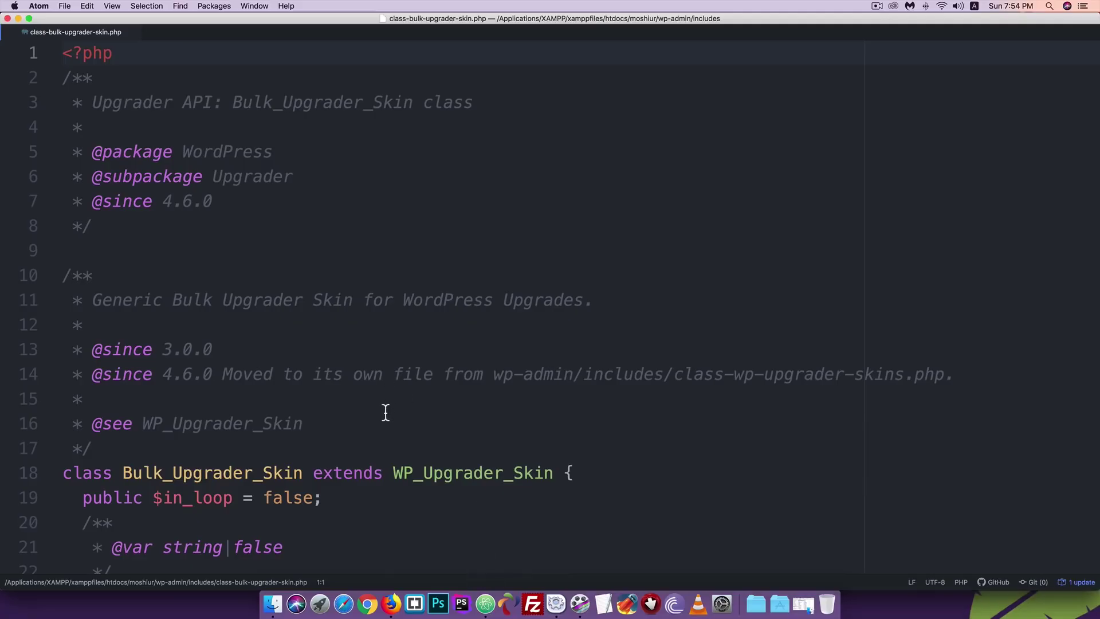
key("super+f")
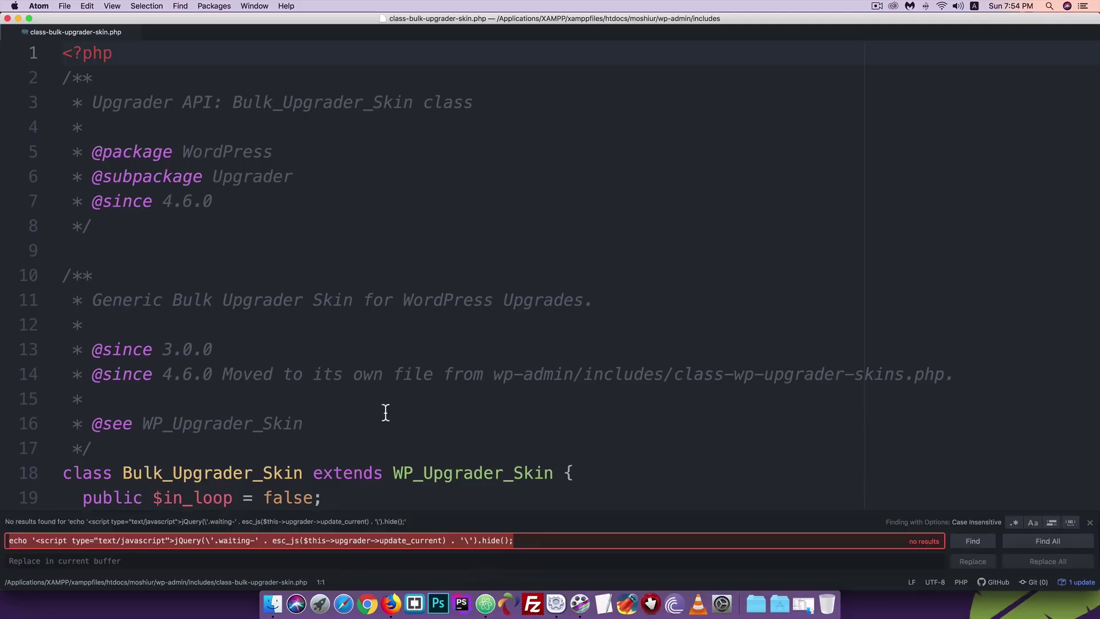
left_click(377, 545)
key("super+a")
key("BackSpace")
key("super+v")
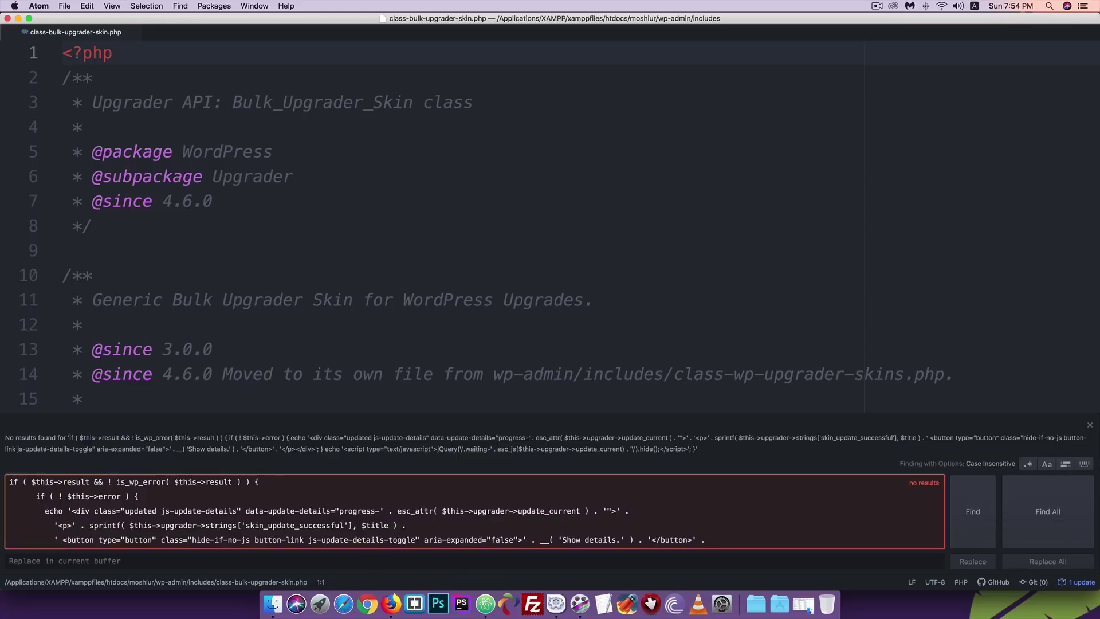
scroll(394, 502, "down", 5)
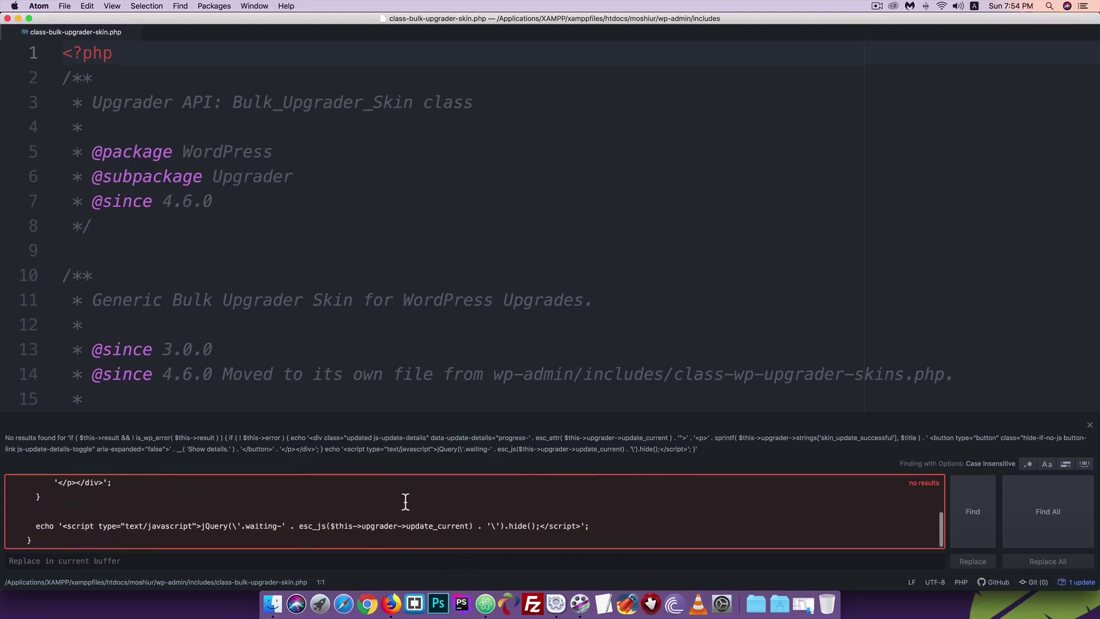
left_click(1089, 424)
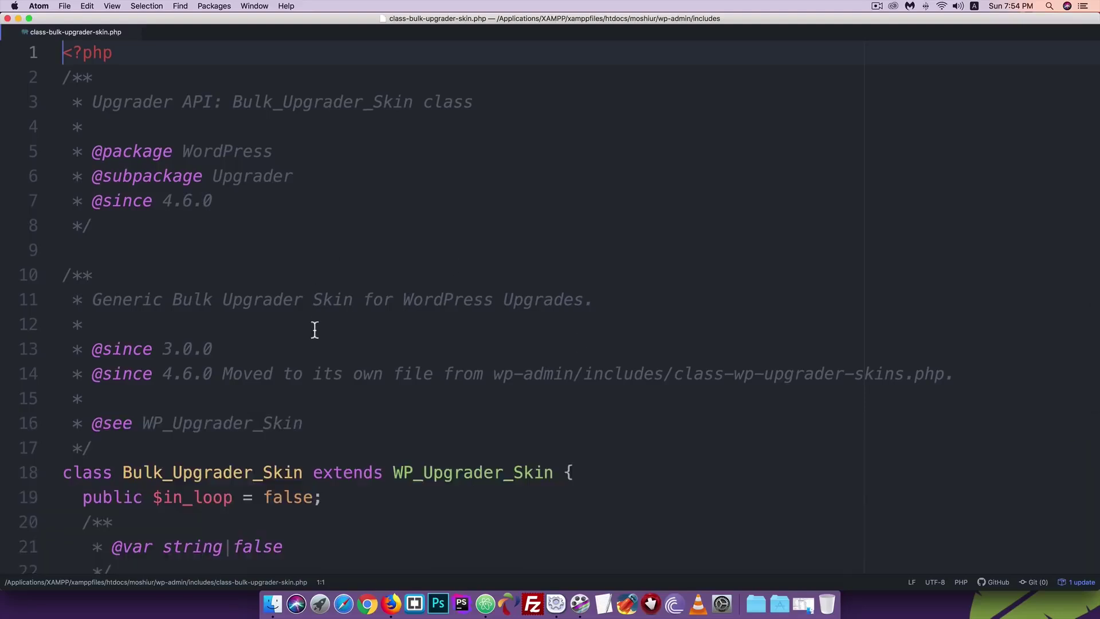
Step: Locate the "if ( $this->result && ! is_wp_error( $this->result ) )" block in class-bulk-upgrader-skin.php and select it on lines 152 to 161
scroll(315, 330, "down", 10)
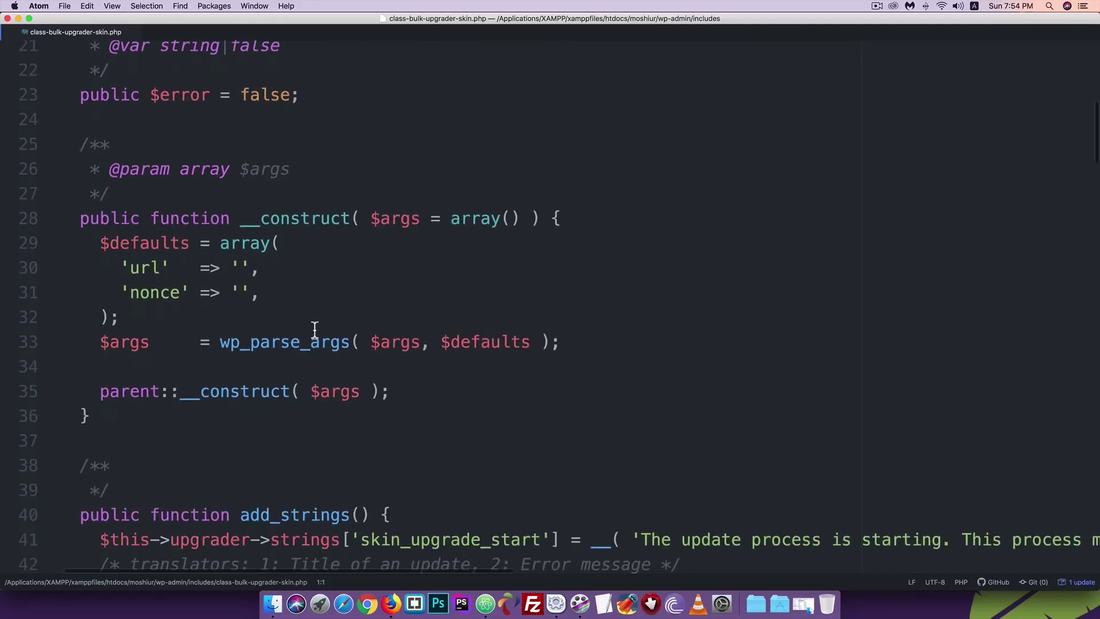
scroll(315, 330, "down", 5)
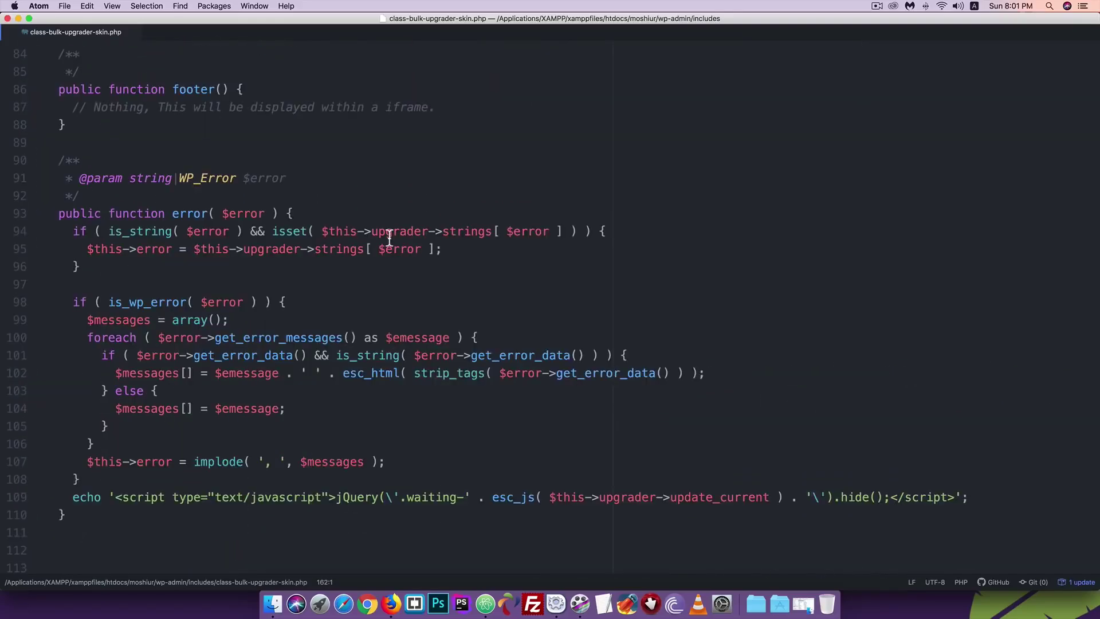
scroll(302, 296, "down", 9)
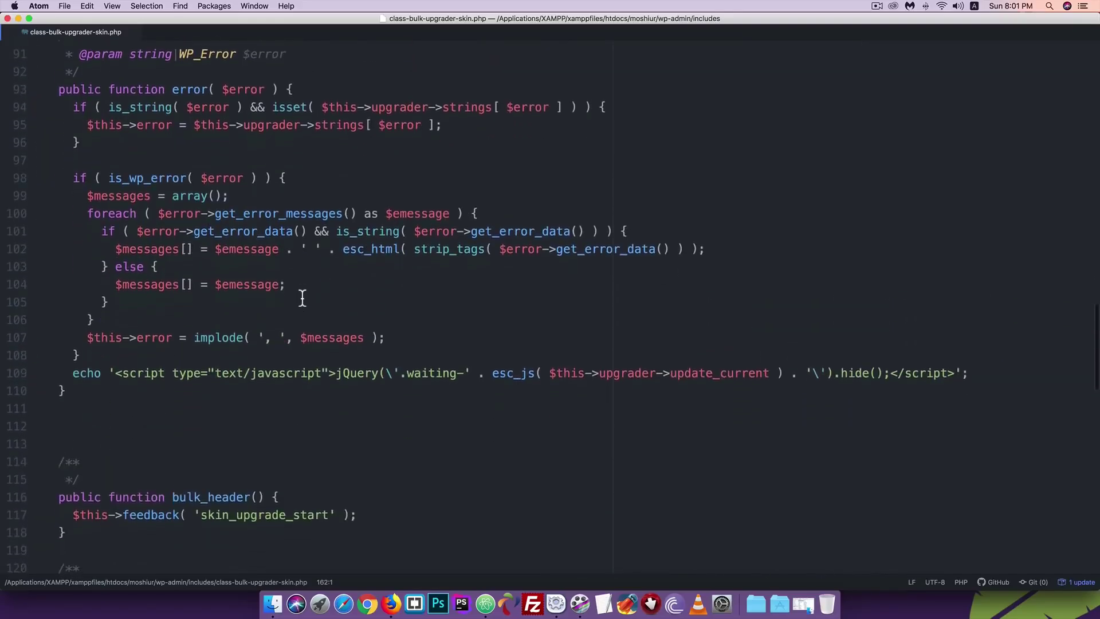
scroll(302, 296, "down", 20)
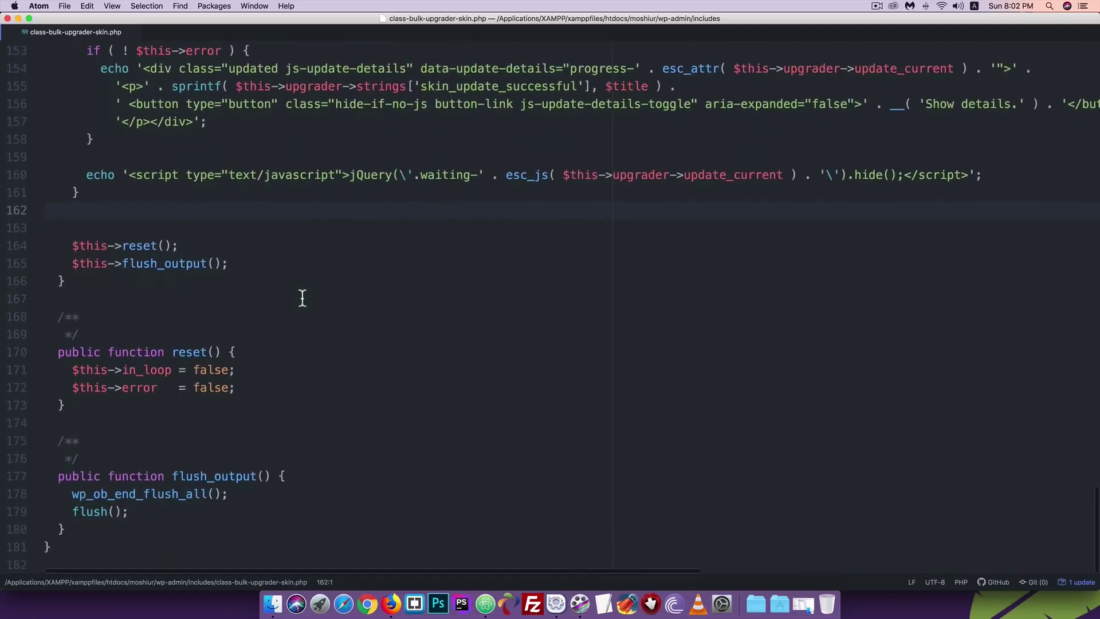
scroll(302, 297, "up", 5)
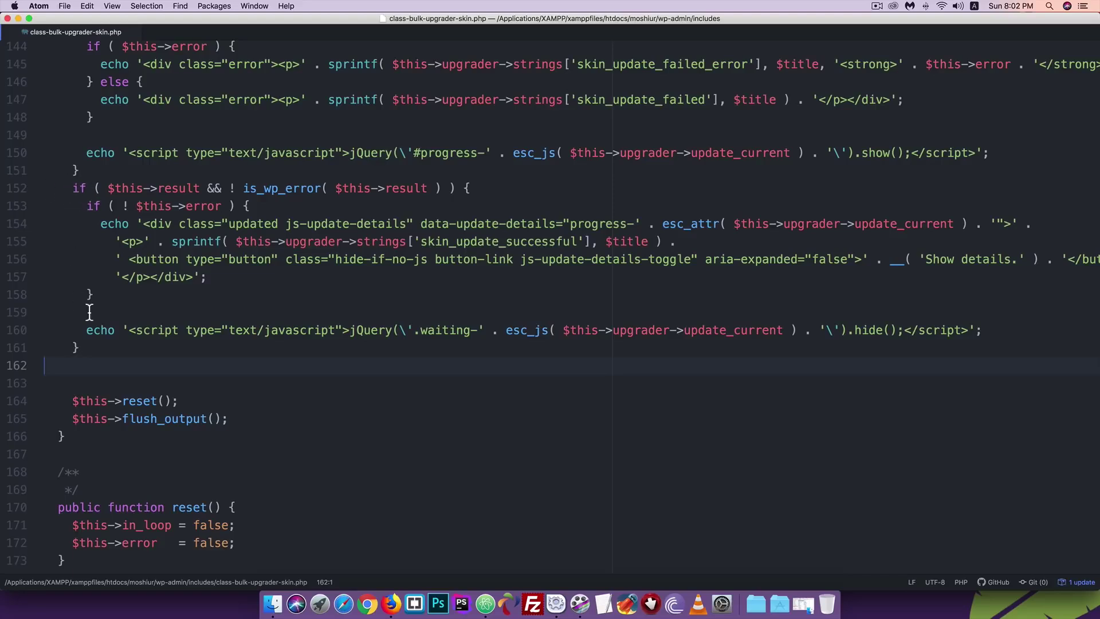
left_click_drag(80, 347, 76, 191)
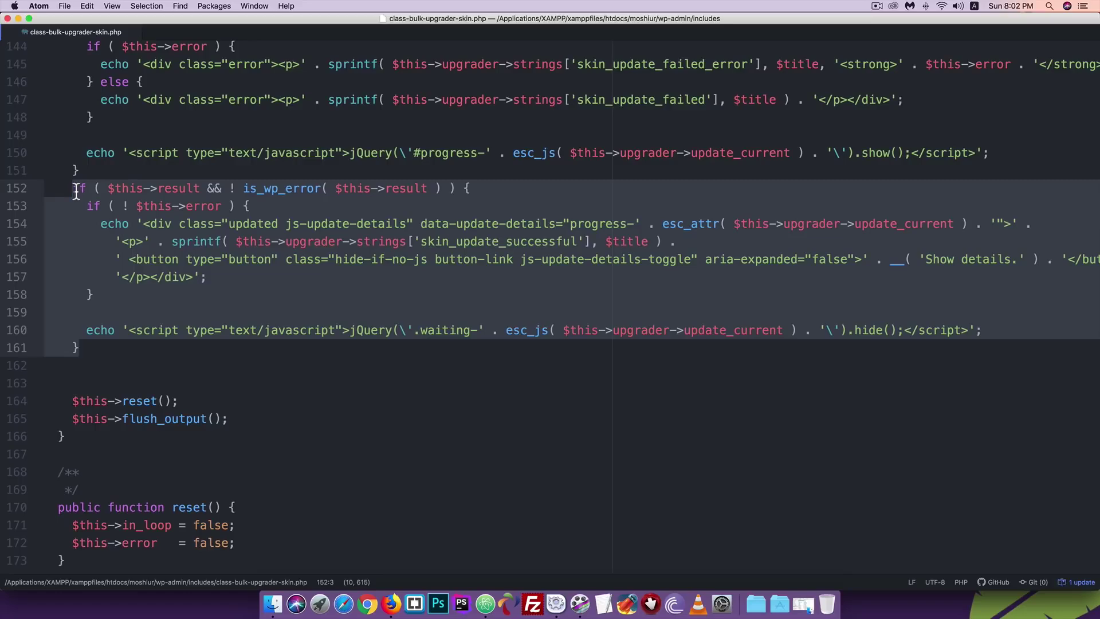
Step: Switch to Firefox and copy the replacement code block under "To this code" in the WordPress.org thread
left_click(393, 604)
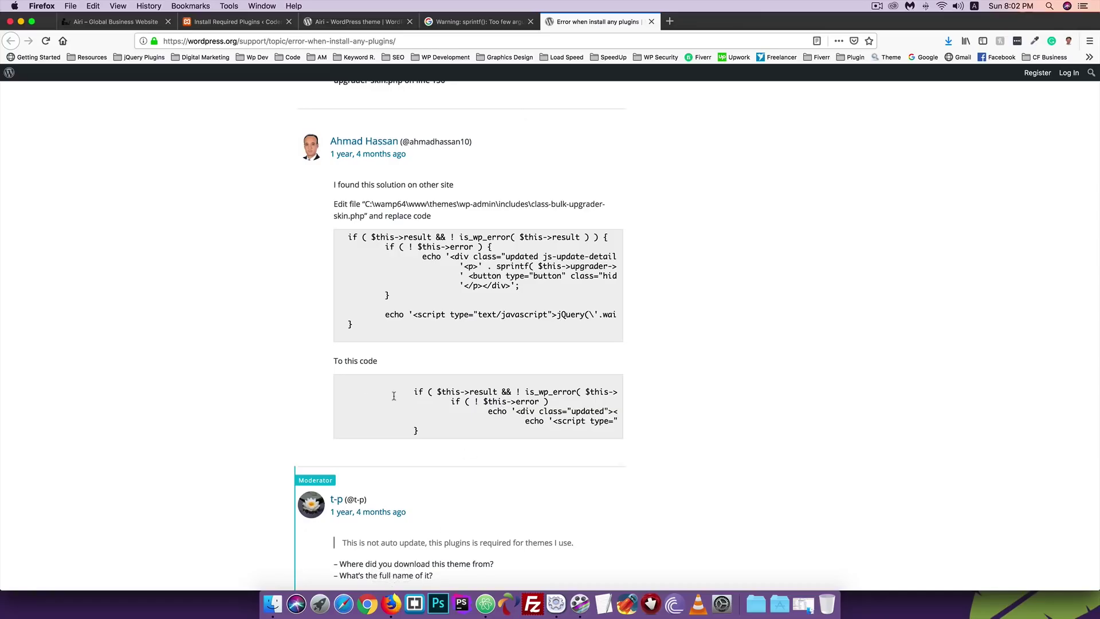
left_click_drag(420, 433, 414, 391)
right_click(431, 388)
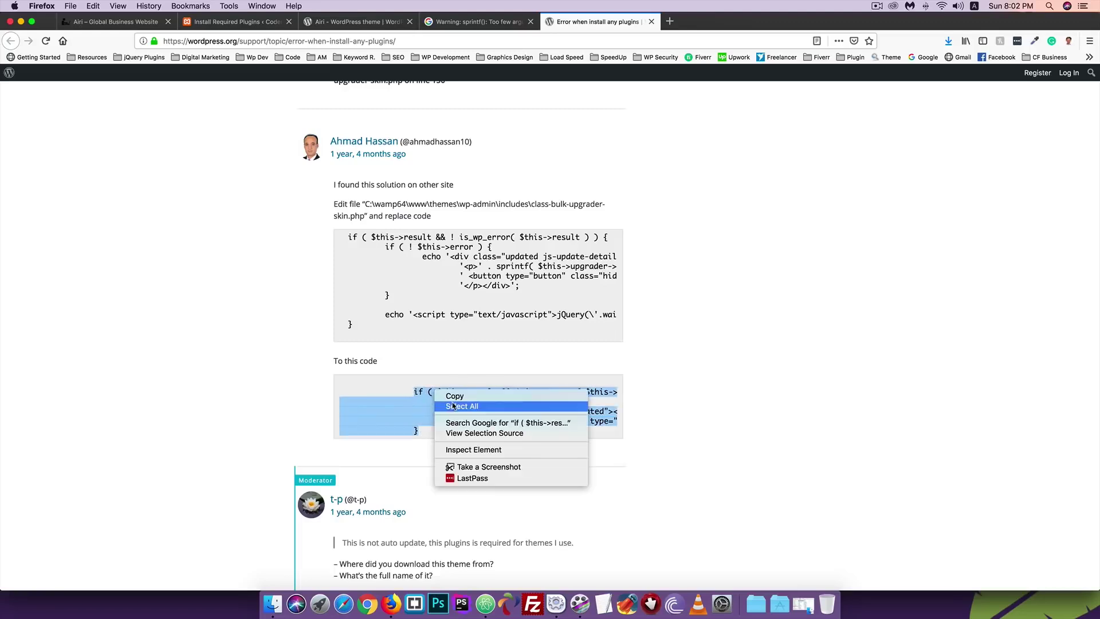
left_click(453, 396)
Step: Switch to Atom, replace the original if block on lines 152 to 161 with the copied code on a new line, and save the file
left_click(497, 614)
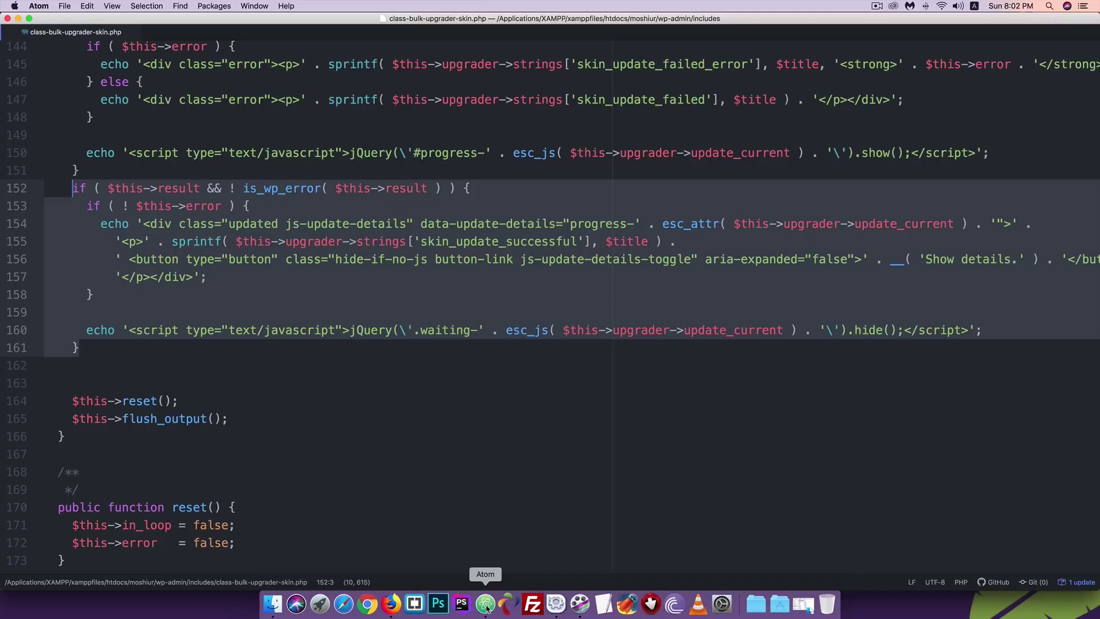
left_click_drag(79, 370, 72, 197)
key("BackSpace")
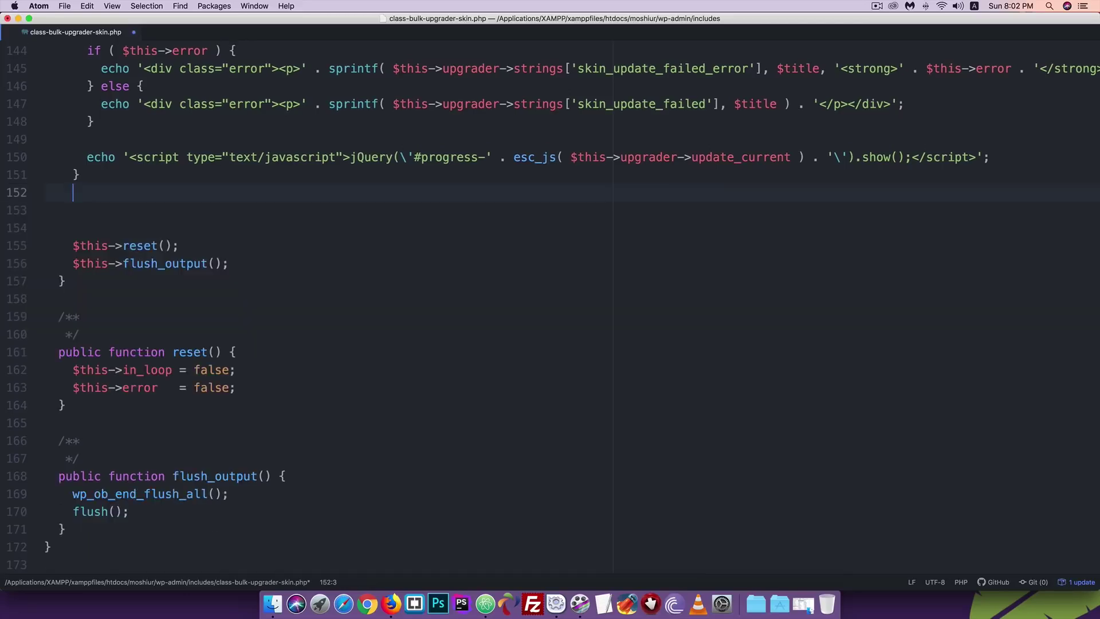
key("Return")
key("super+v")
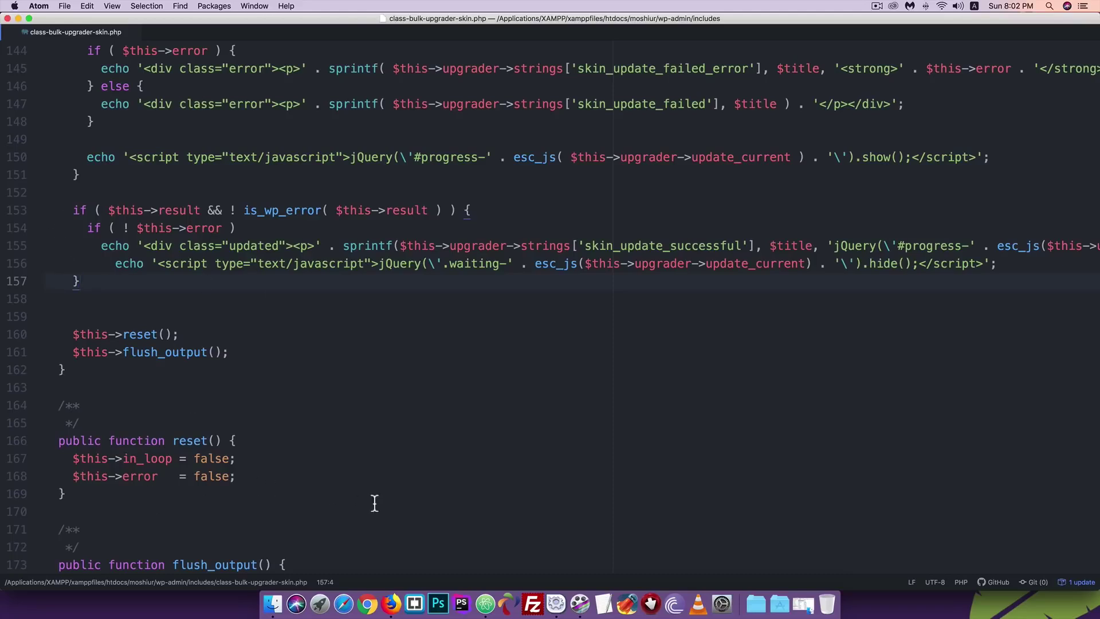
left_click(63, 6)
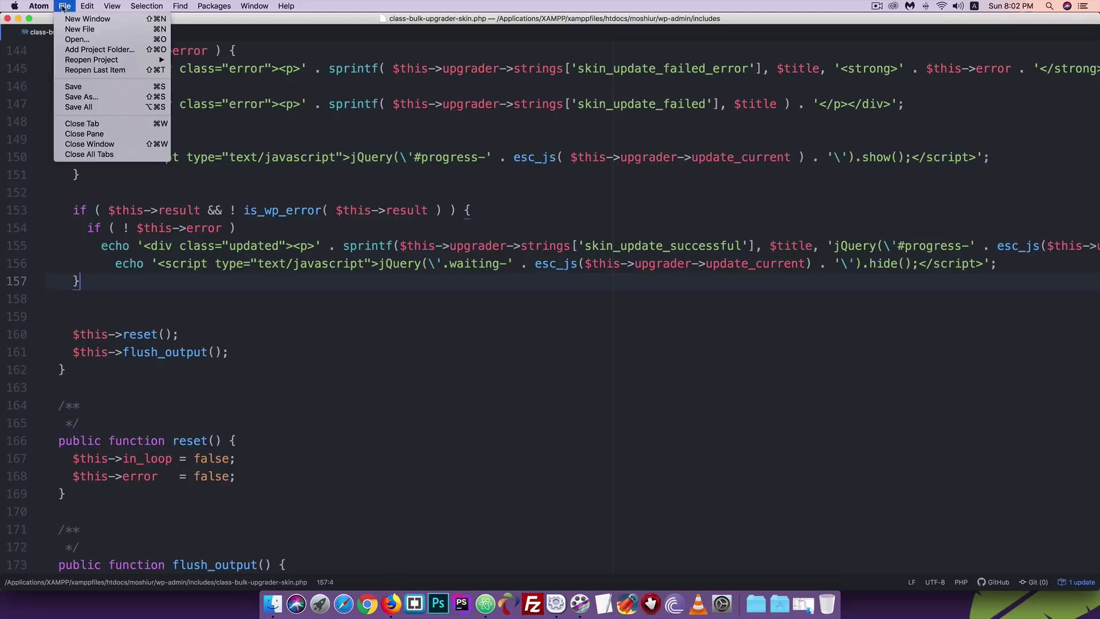
left_click(79, 90)
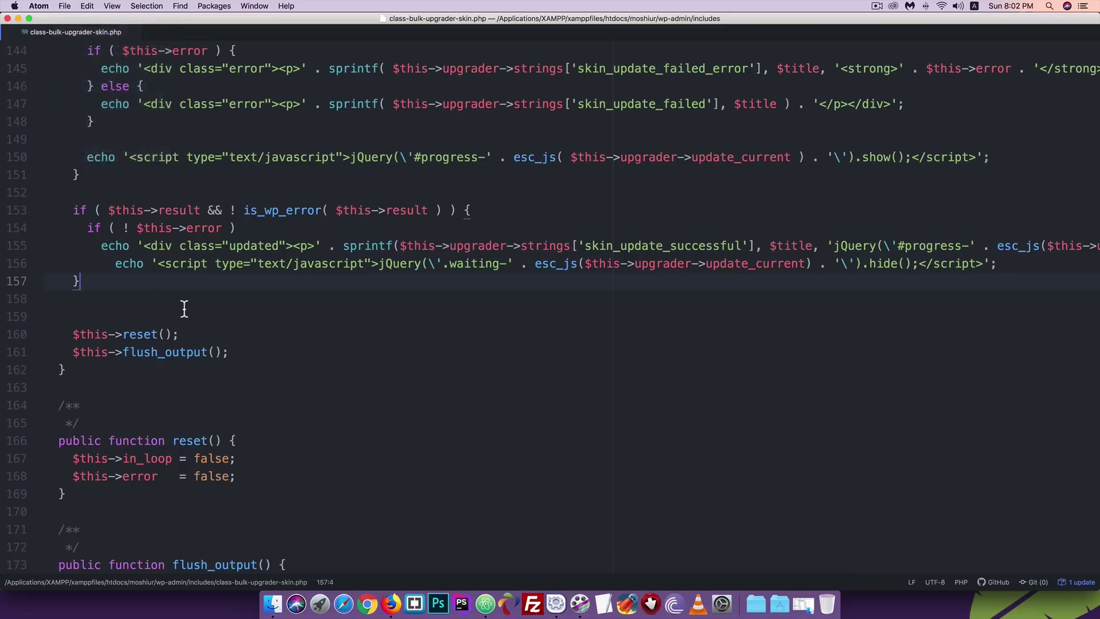
Step: Switch to Firefox, review the plugin installation warnings and return to the Required Plugins Installer
left_click(392, 608)
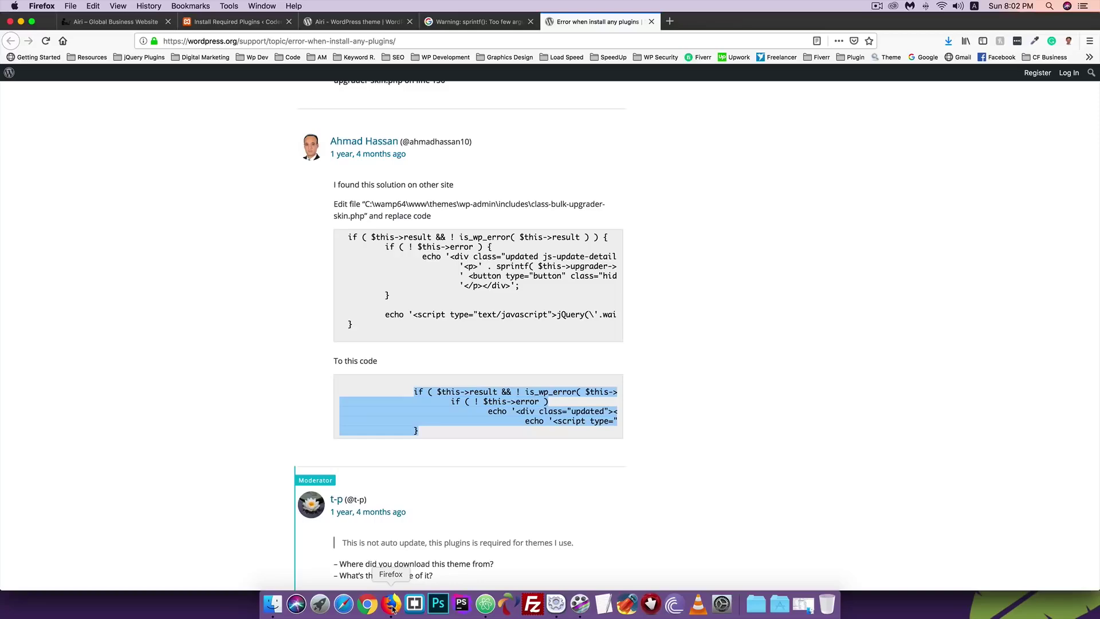
left_click(187, 21)
scroll(281, 262, "down", 5)
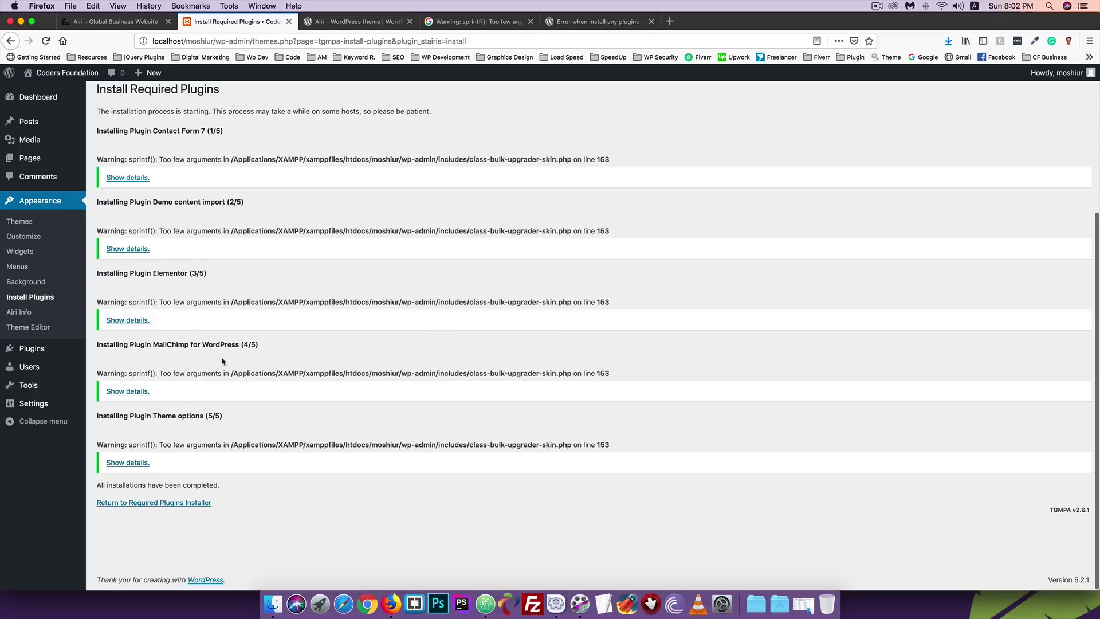
scroll(221, 361, "up", 4)
scroll(278, 223, "down", 4)
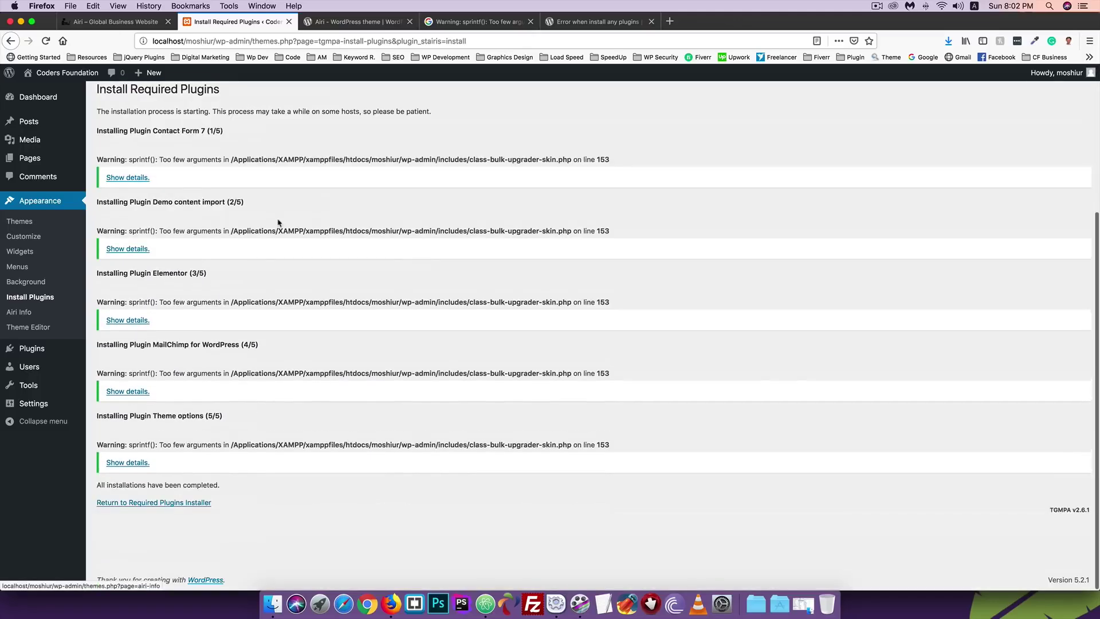
left_click(161, 502)
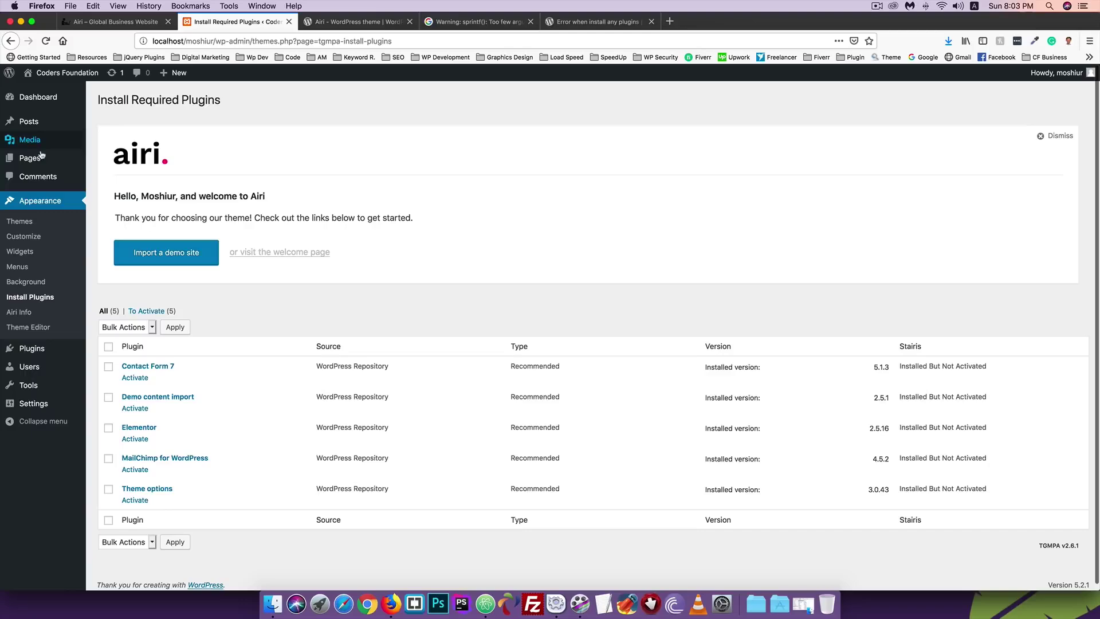
Step: Open the installed plugins list and delete the Contact Form 7 plugin with its data, confirming the deletion
left_click(37, 351)
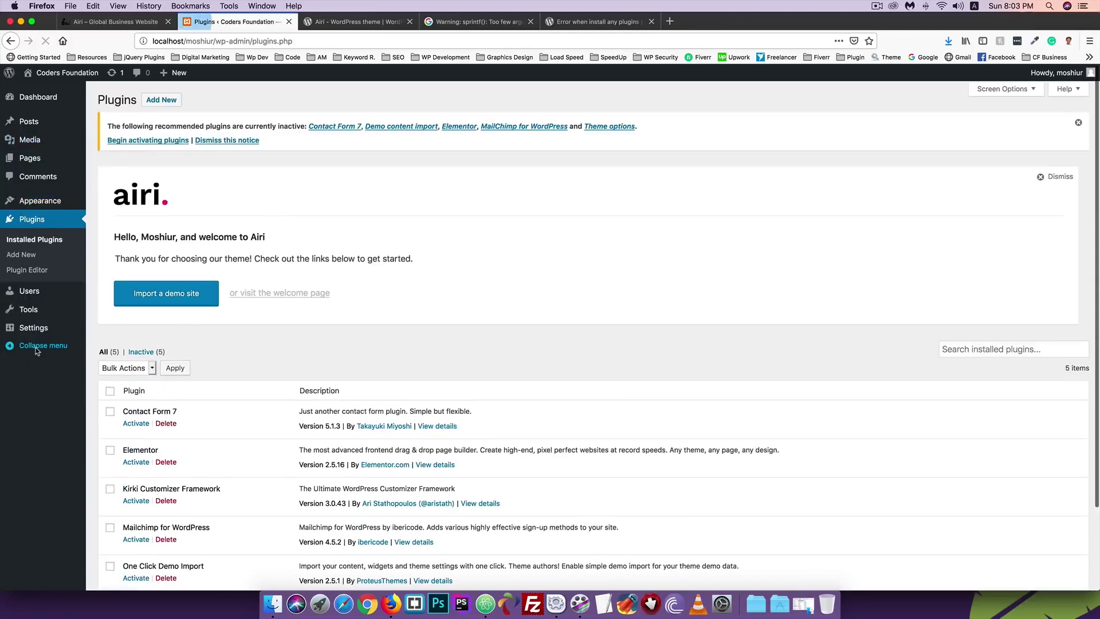
scroll(464, 285, "down", 3)
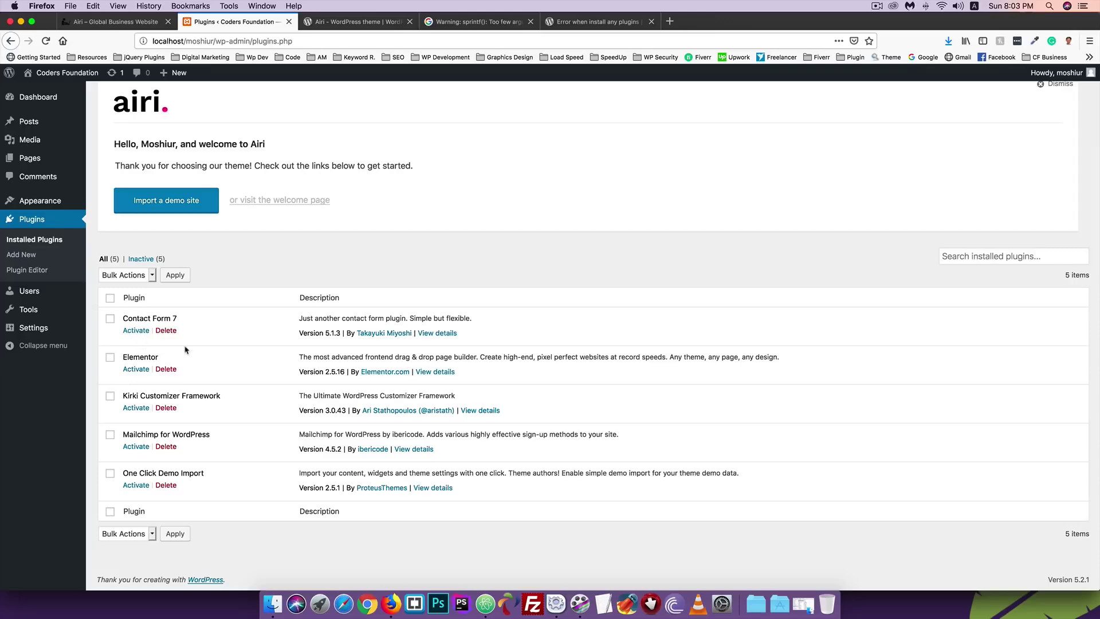
left_click(166, 331)
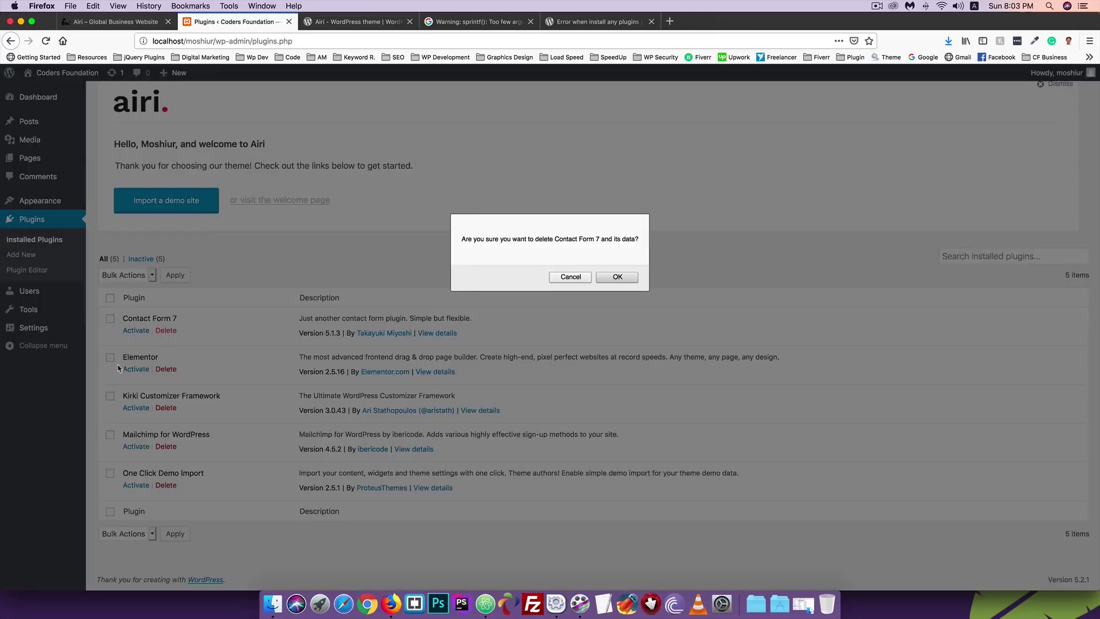
left_click(616, 277)
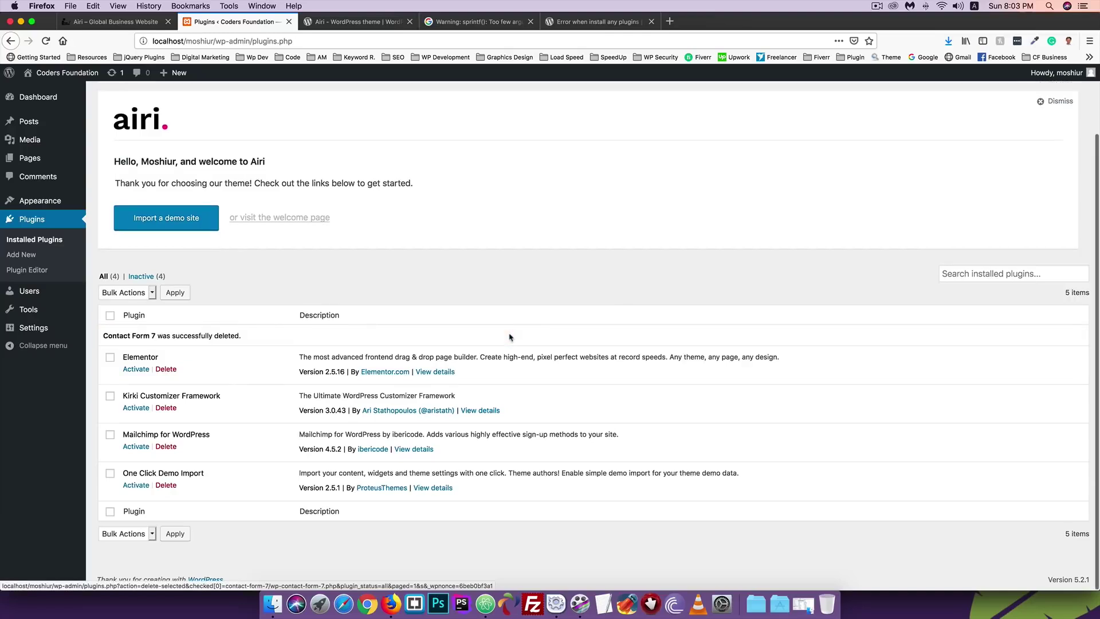
scroll(352, 342, "up", 2)
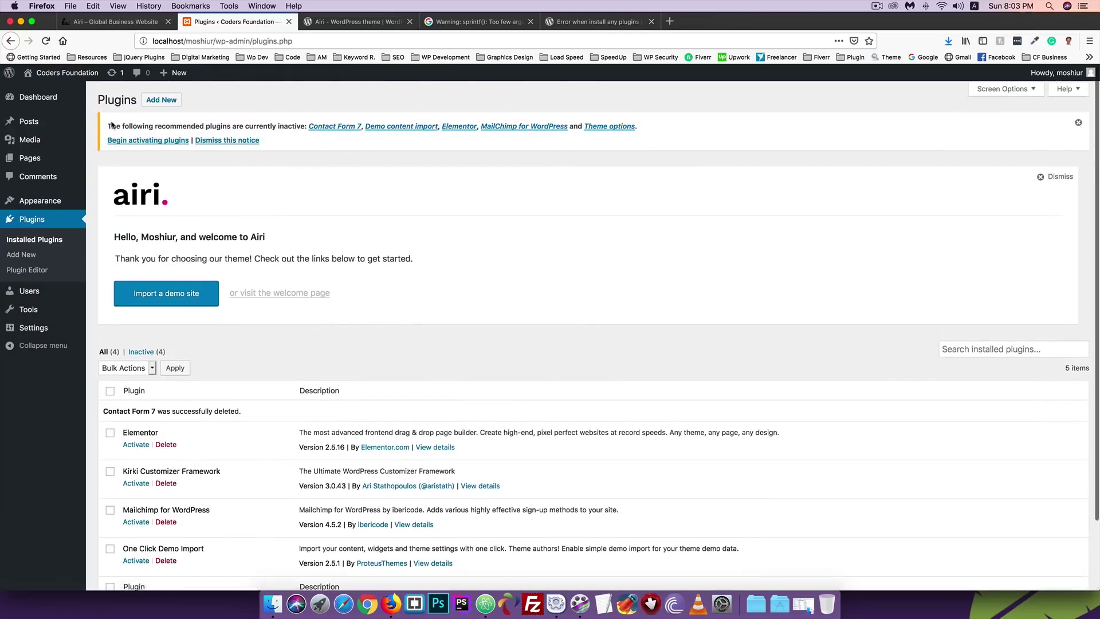
Step: Reload the plugins list, start the theme's recommended plugin installation and install Contact Form 7
left_click(39, 220)
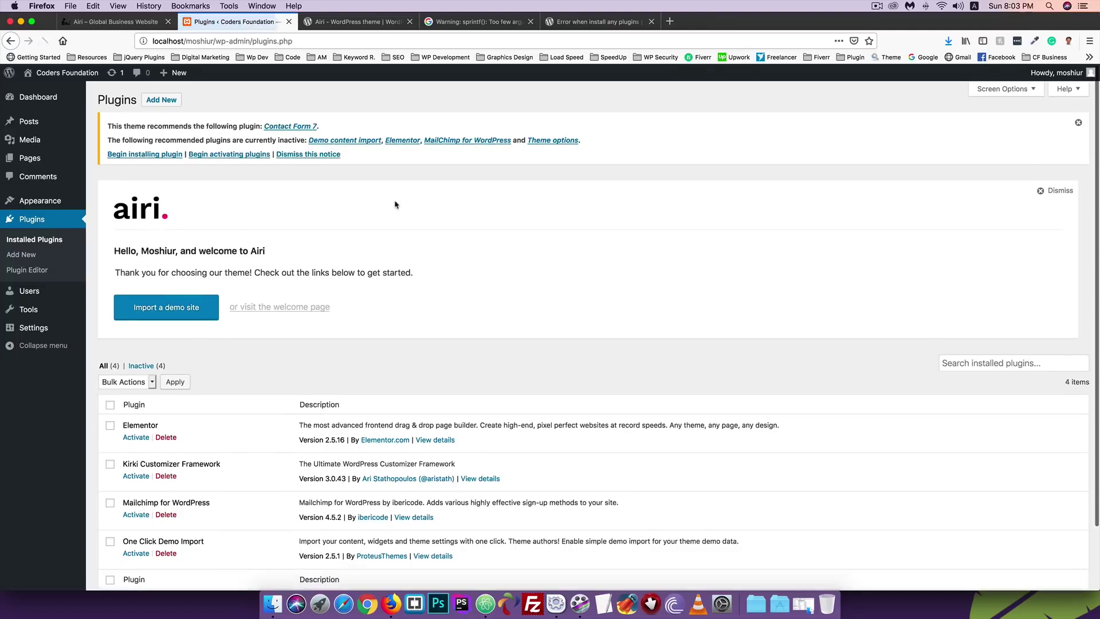
mouse_move(119, 162)
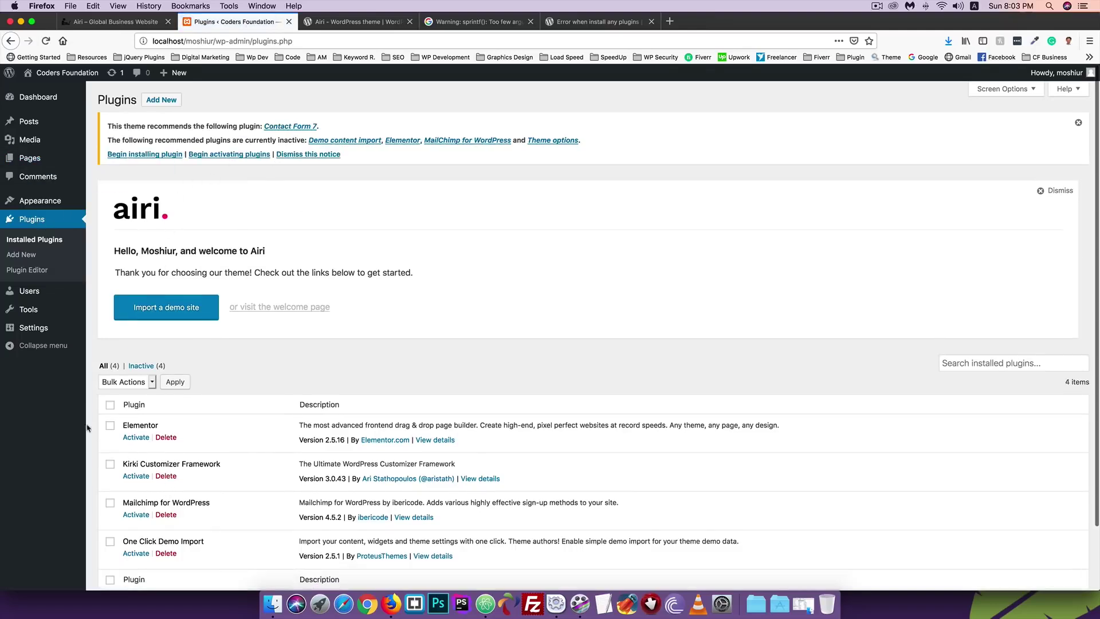
left_click(131, 157)
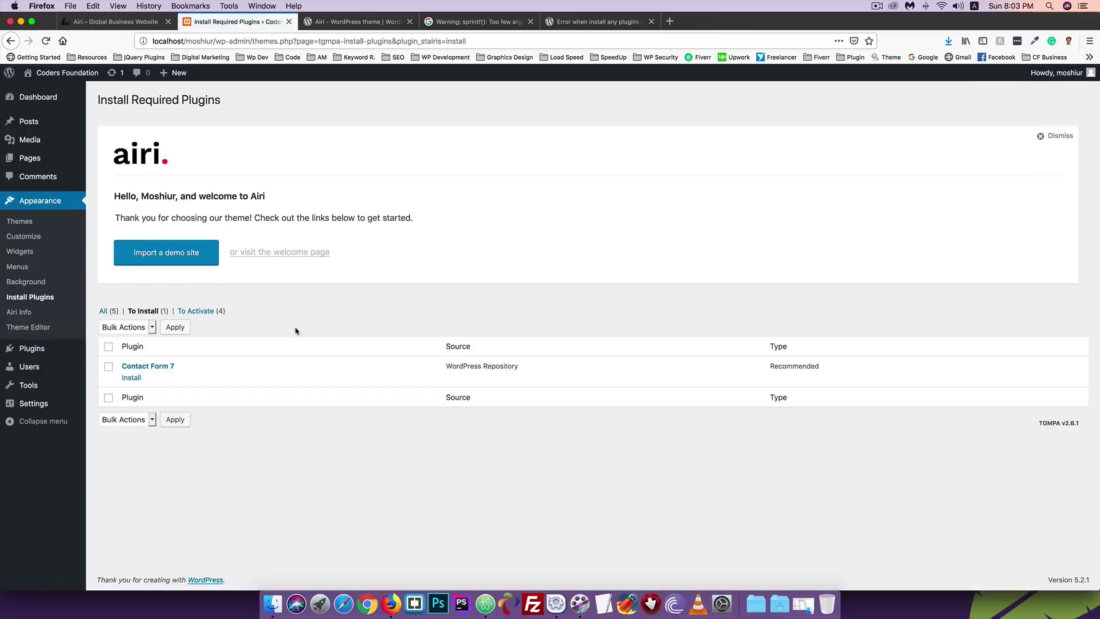
left_click(131, 378)
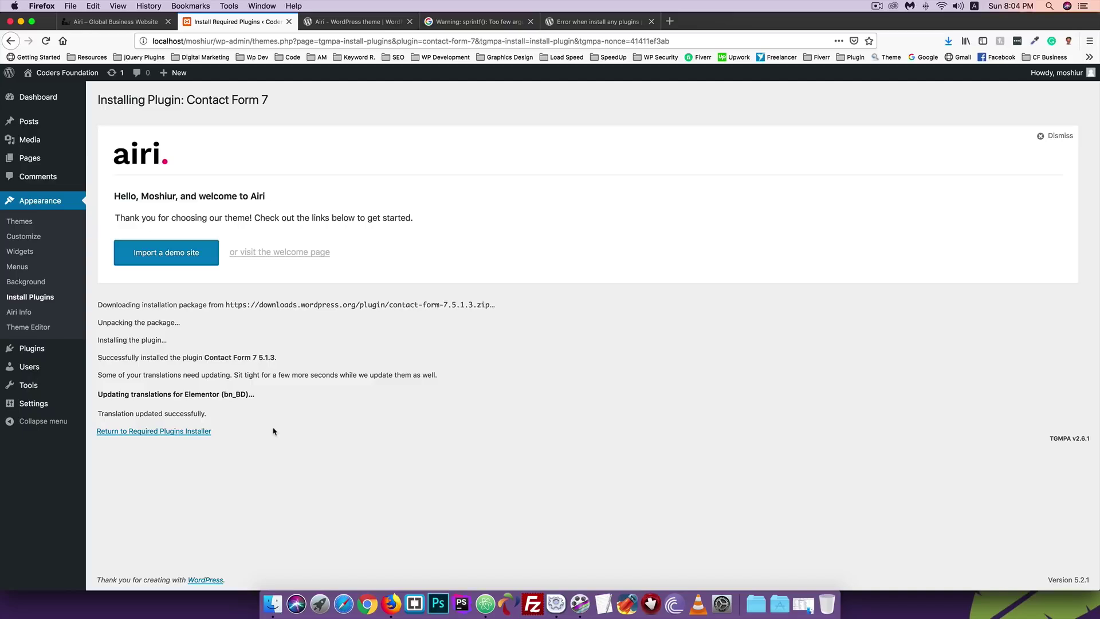
Step: Review the "Error when install any plugins" thread on WordPress.org up to its original question
left_click(593, 21)
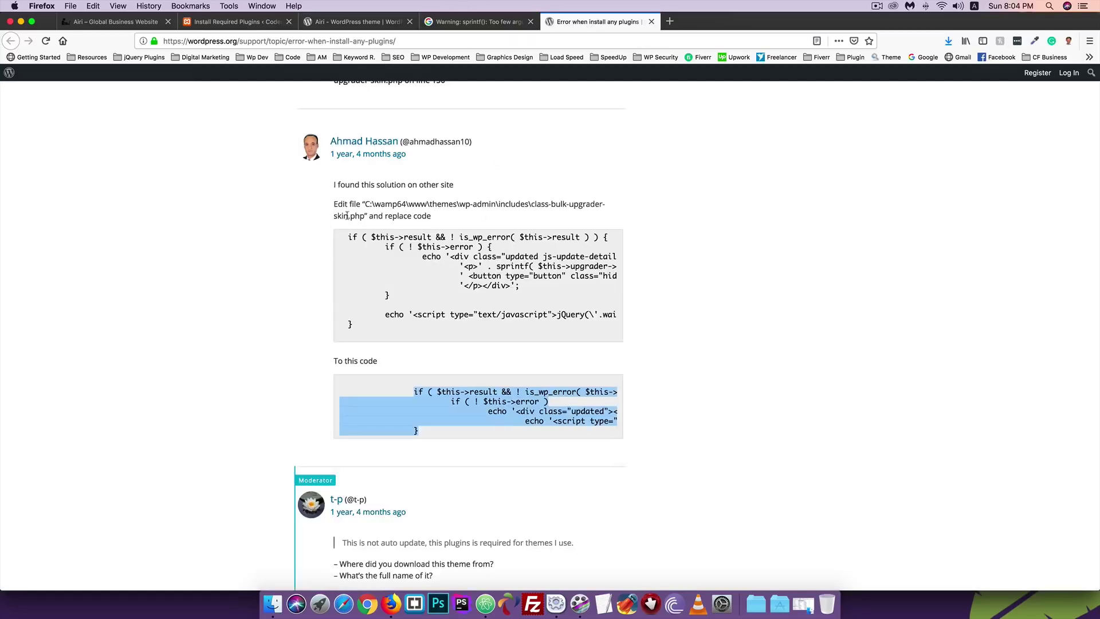
scroll(355, 288, "up", 10)
left_click(275, 300)
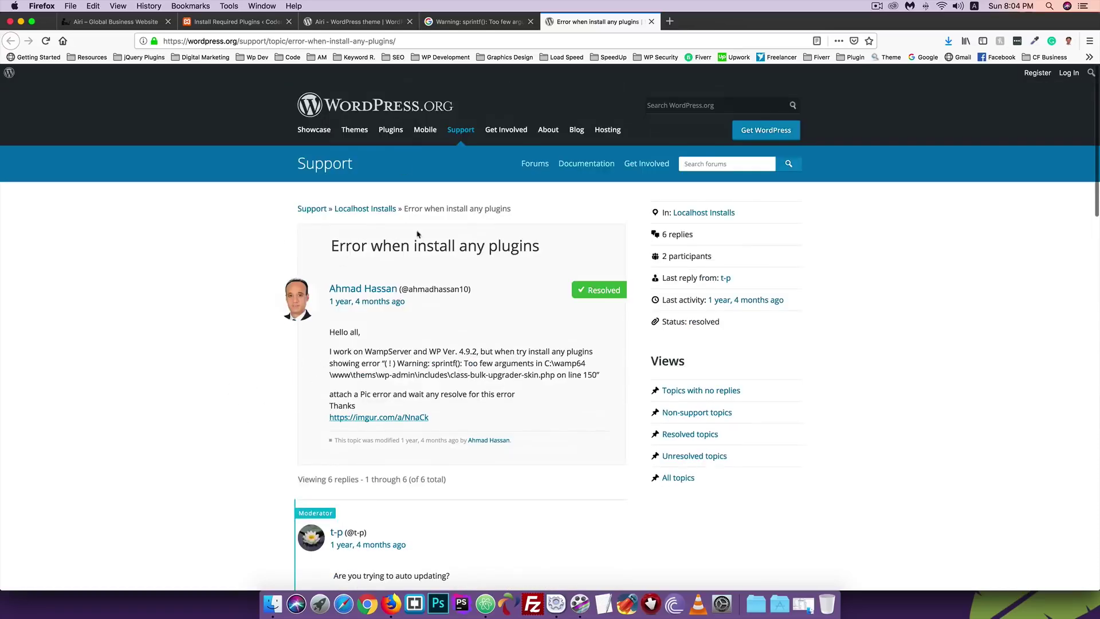
Step: Open the thembay.com result about the class-bulk-upgrader-skin.php line 154 warning in a new tab and examine its old and new code
left_click(488, 23)
scroll(1, 230, "up", 2)
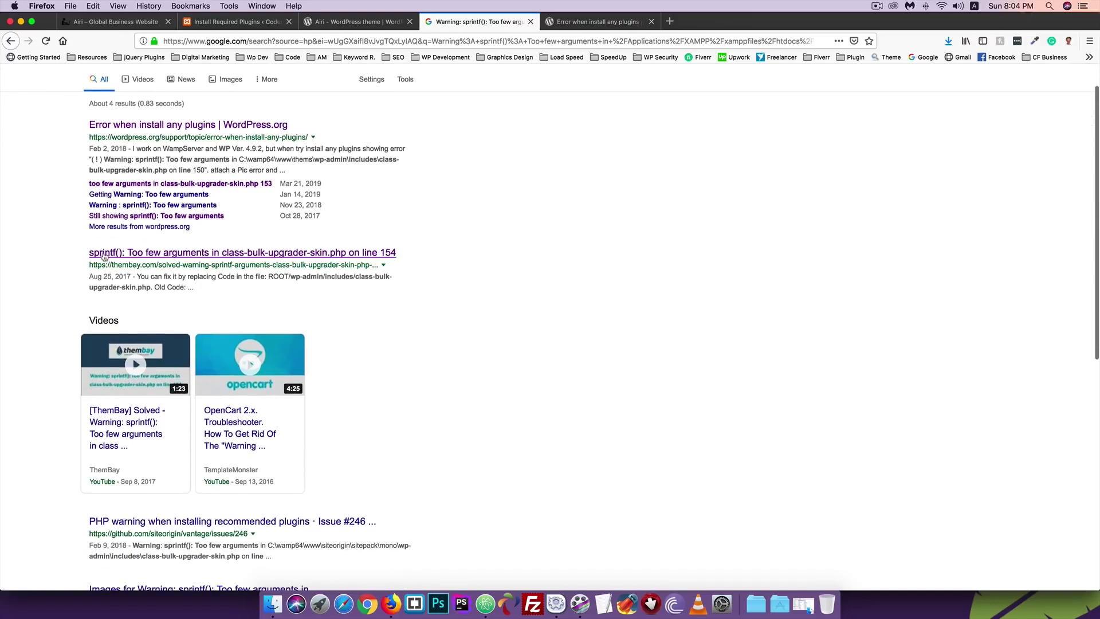
right_click(170, 254)
left_click(186, 259)
scroll(346, 171, "down", 1)
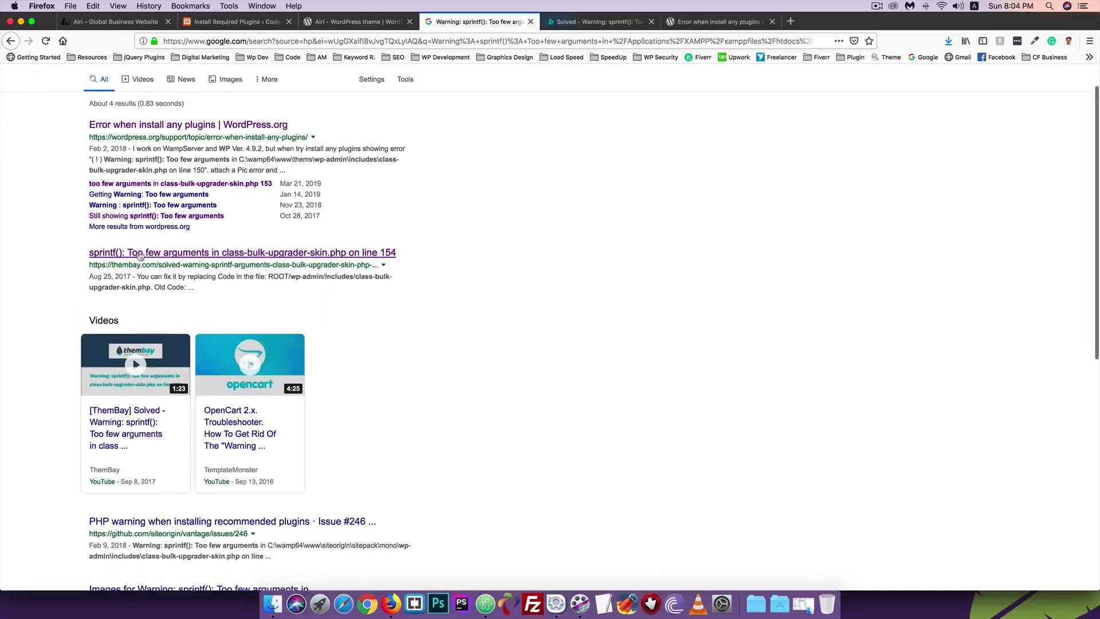
left_click(596, 22)
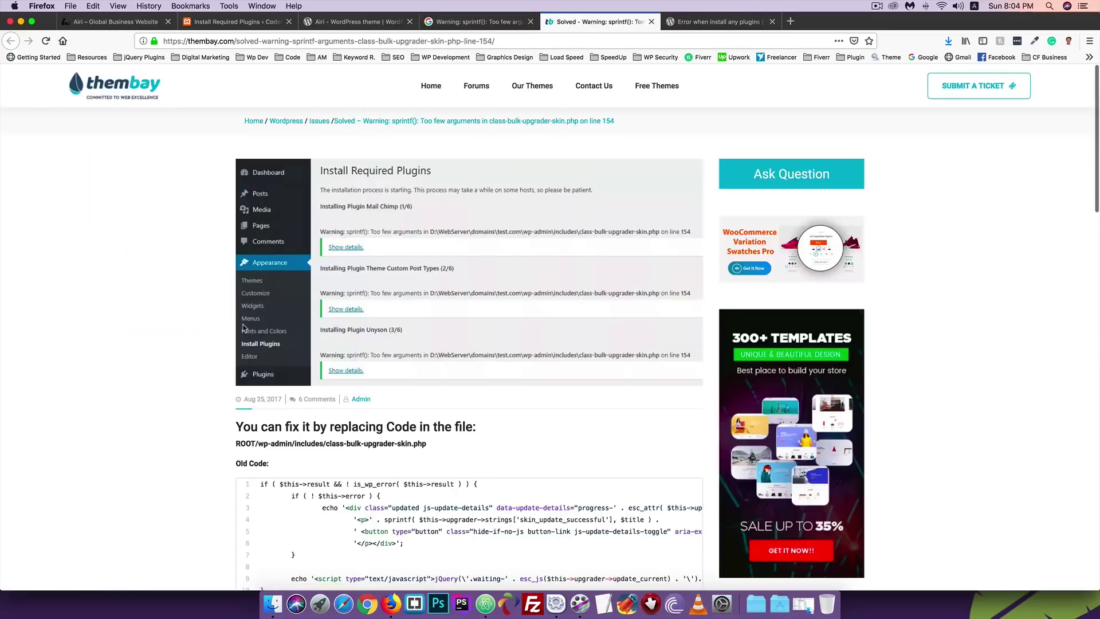
scroll(244, 328, "down", 8)
scroll(244, 327, "up", 1)
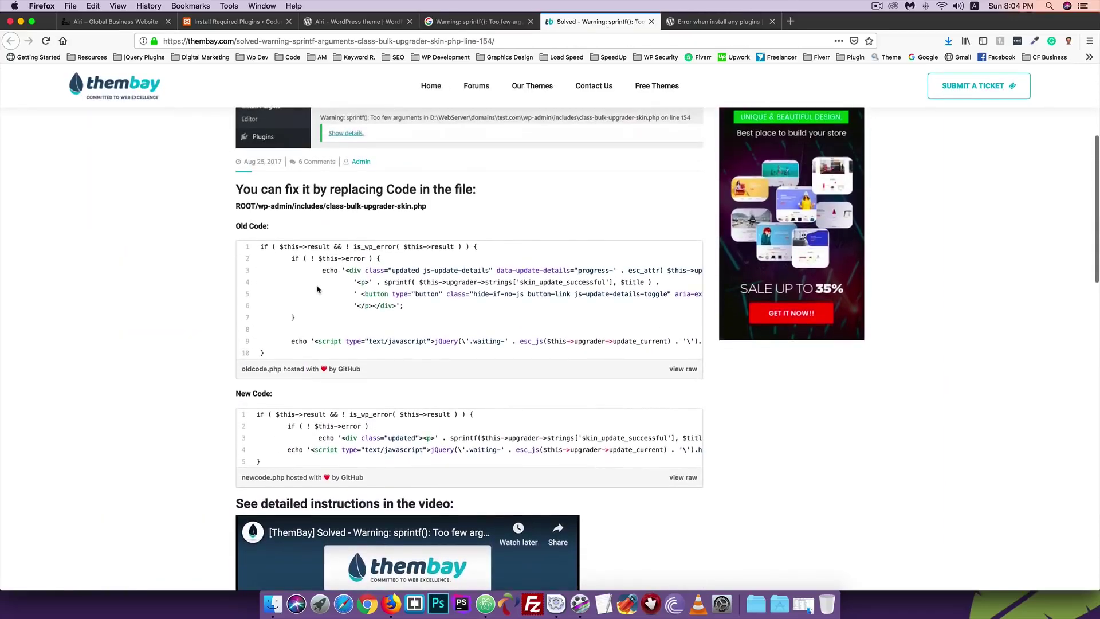
scroll(320, 287, "down", 1)
scroll(307, 320, "down", 2)
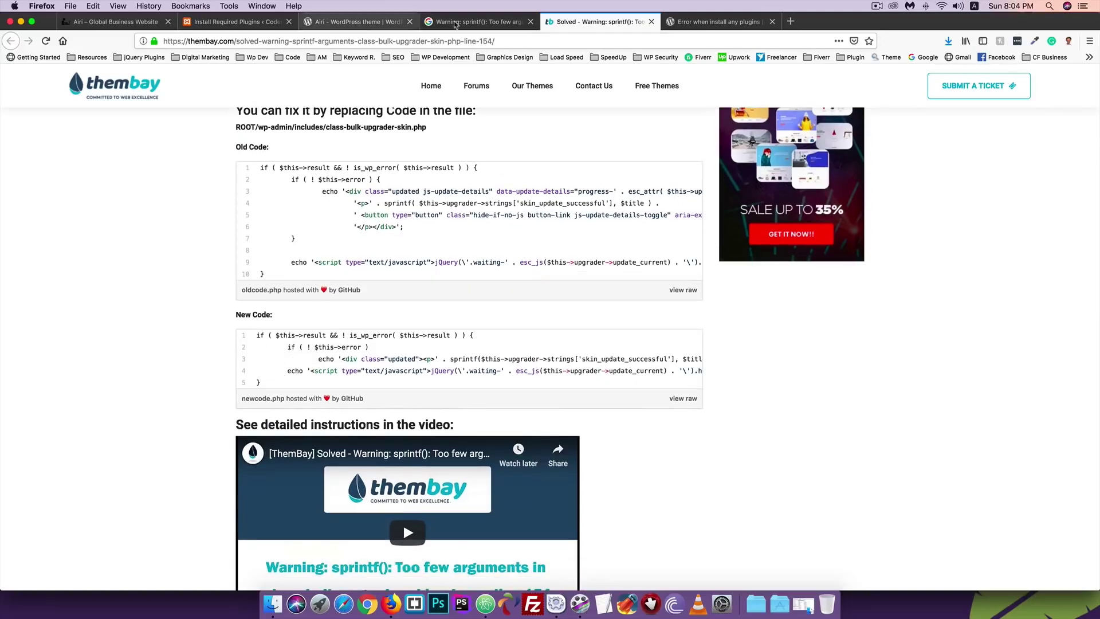
Step: Return to the WordPress admin, open the installed plugins list and close the browser tabs that follow it
left_click(435, 24)
left_click(238, 23)
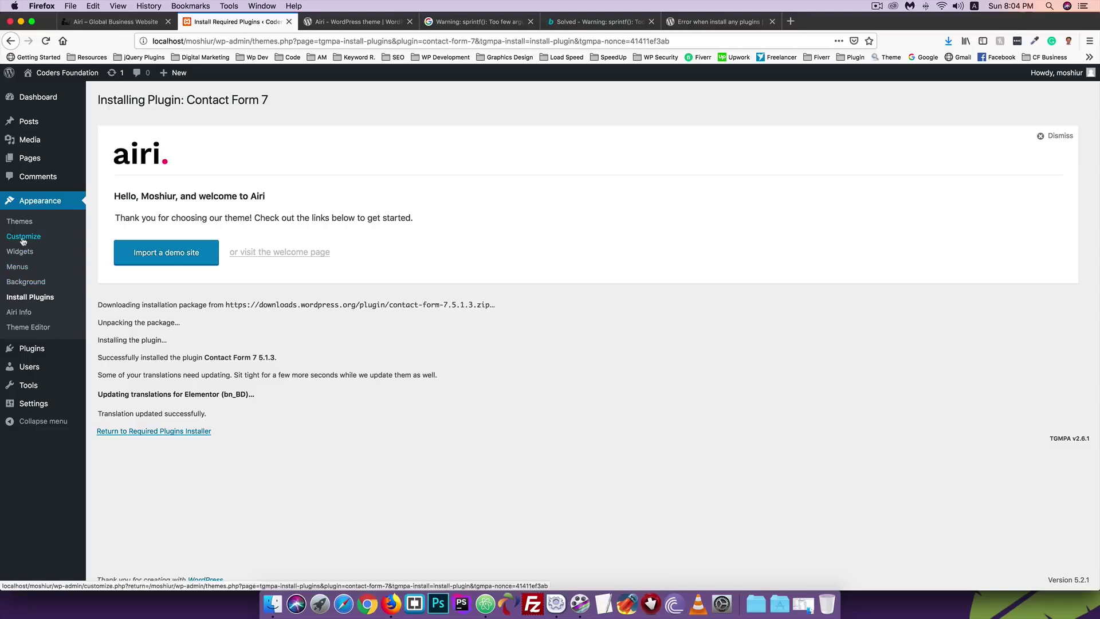
left_click(29, 353)
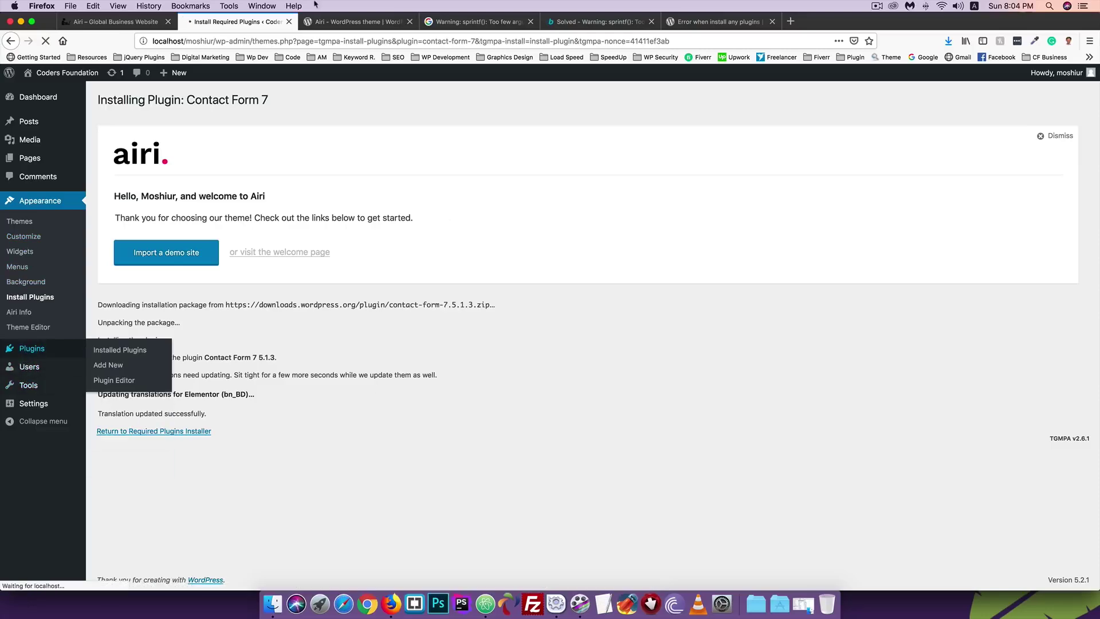
left_click(385, 23)
left_click(250, 20)
right_click(251, 19)
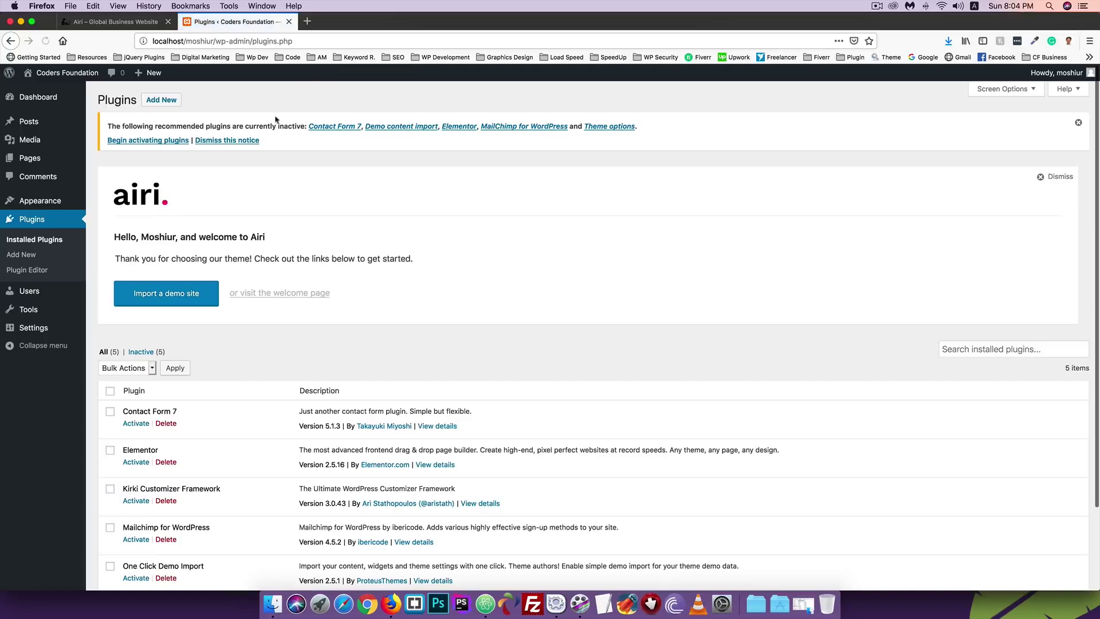
Step: Select all five plugins in the installed plugins list and activate them with a bulk action
scroll(261, 314, "down", 1)
scroll(252, 315, "down", 2)
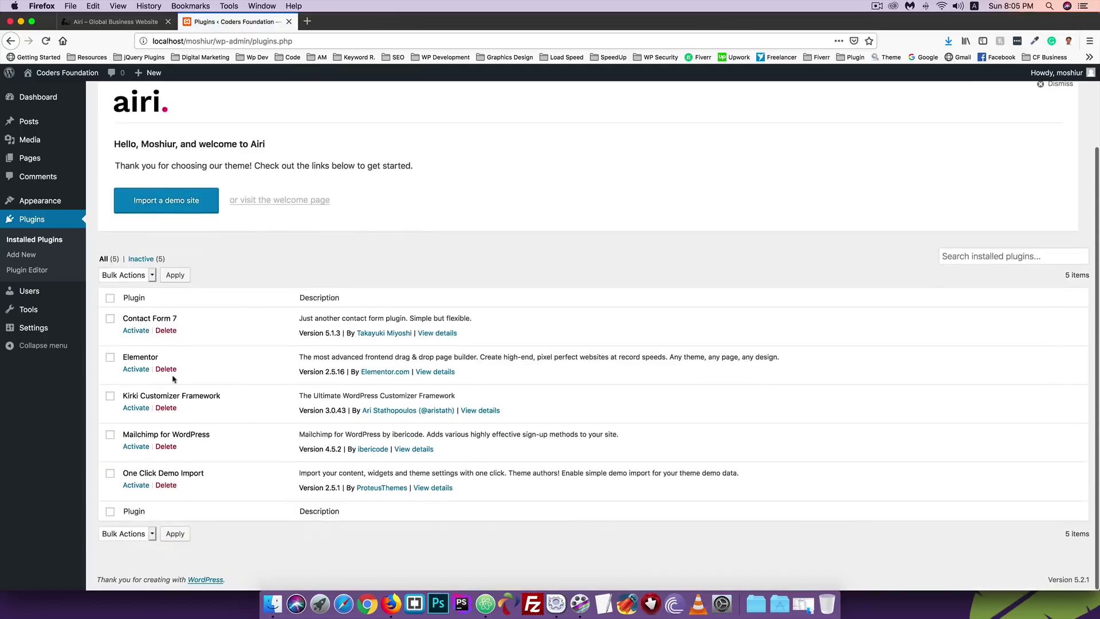
left_click(110, 299)
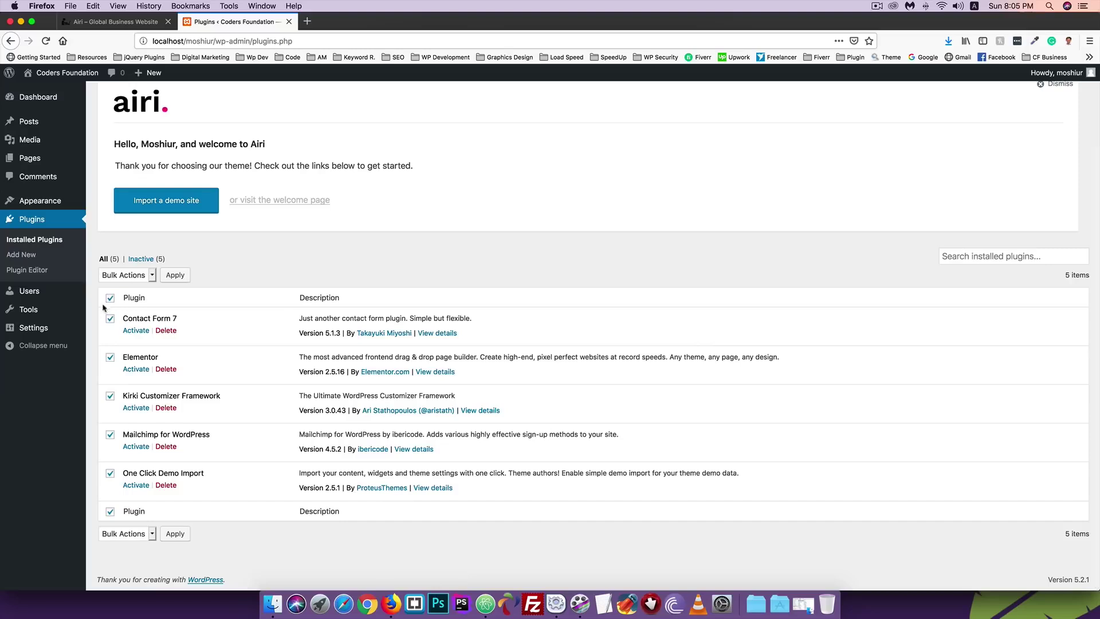
left_click(114, 275)
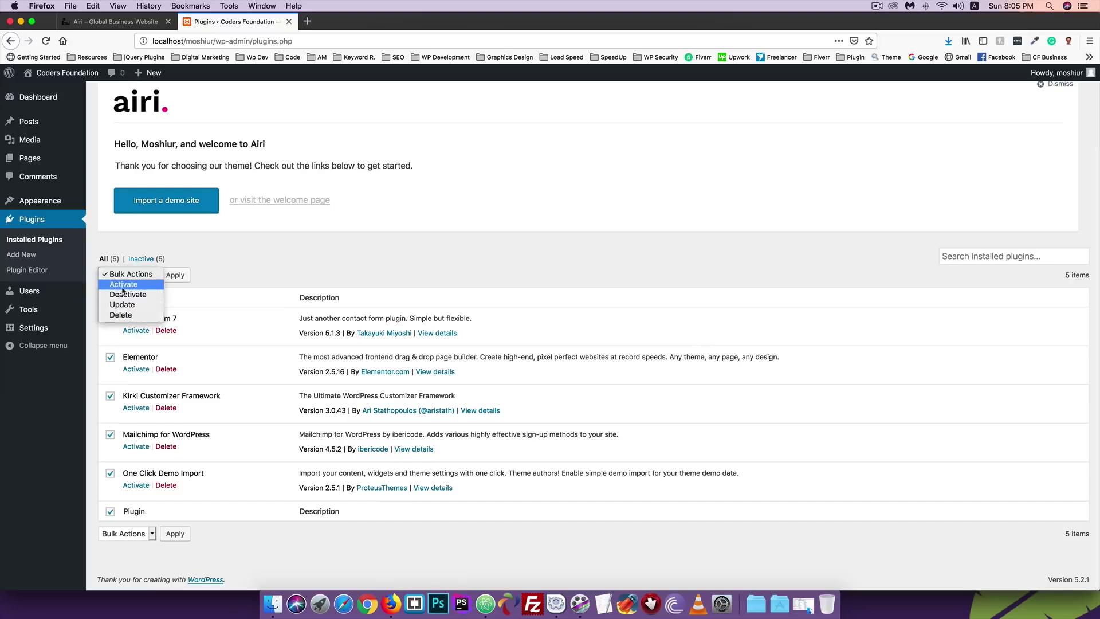
left_click(122, 285)
left_click(175, 276)
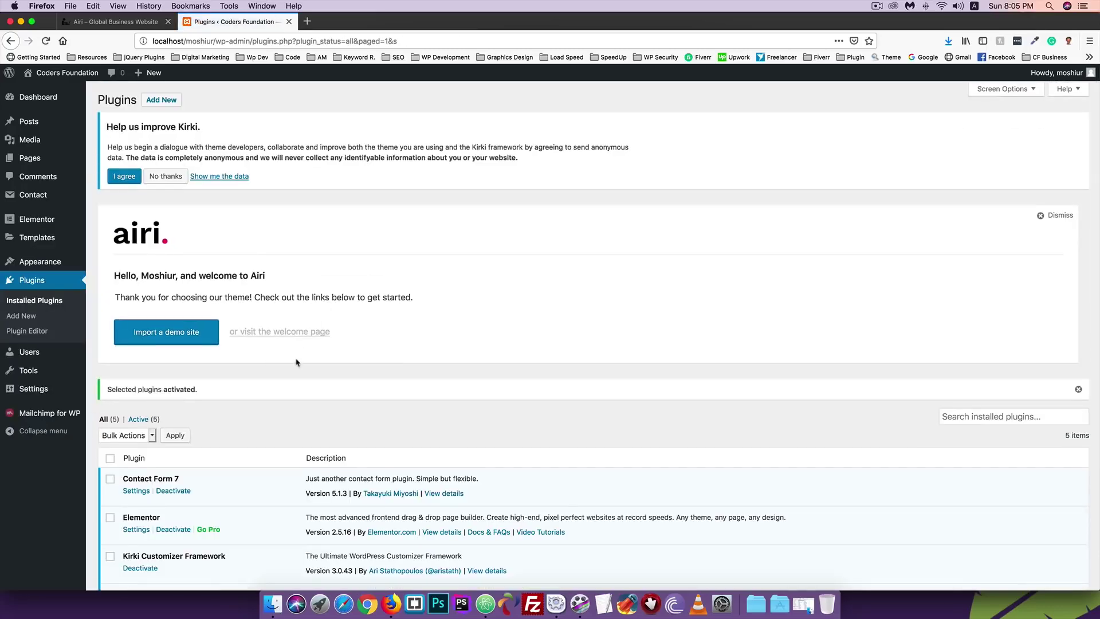
Step: Look over the activated plugins and decline Kirki's request to send anonymous data
scroll(297, 362, "down", 5)
scroll(148, 486, "up", 5)
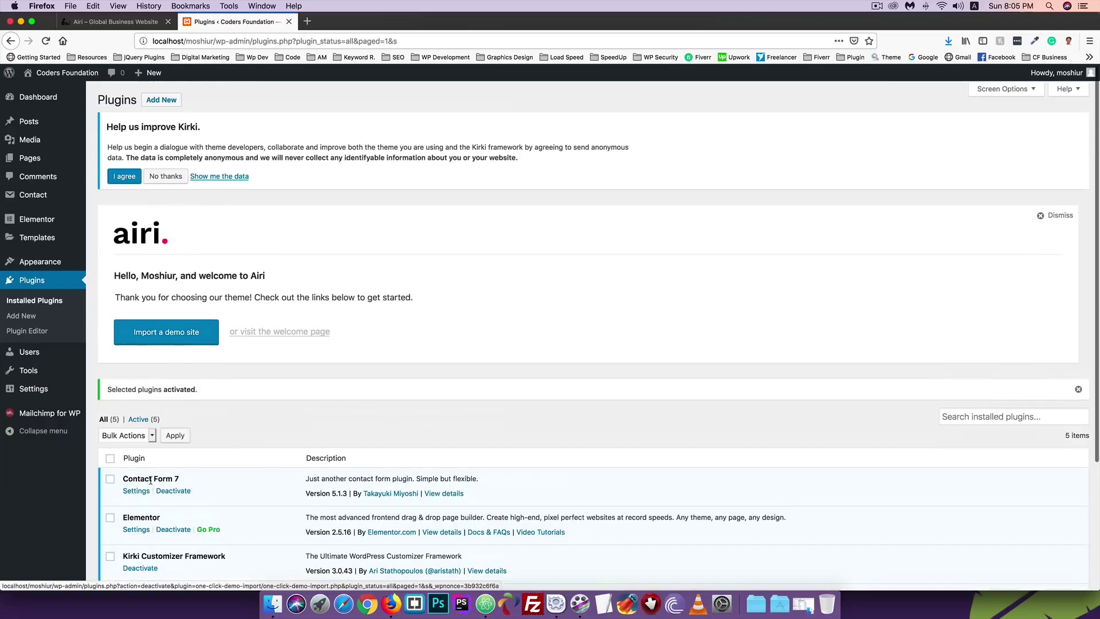
left_click(162, 178)
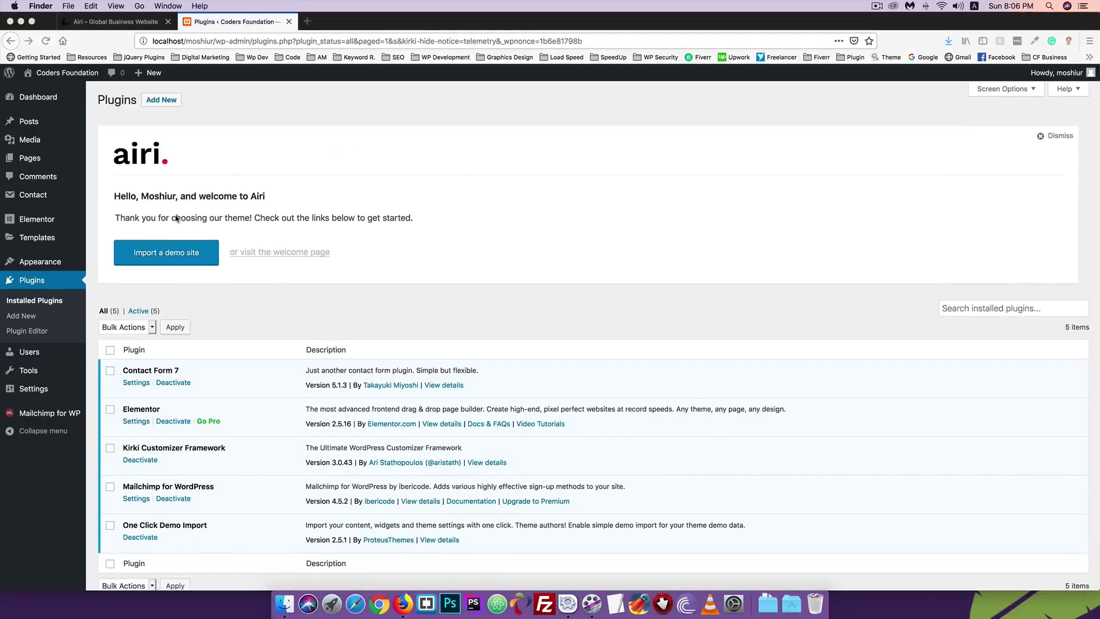
Step: Open a new browser tab and enter the wordpress.org address, correcting the misspelled site name
left_click(307, 21)
type("wo")
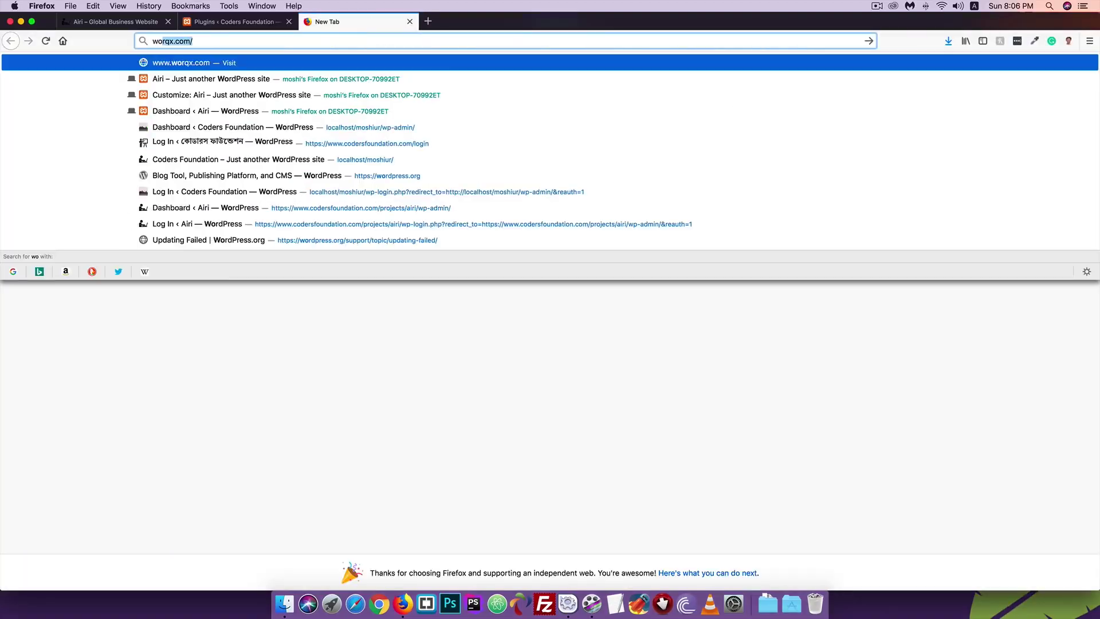
type("rpdress.org")
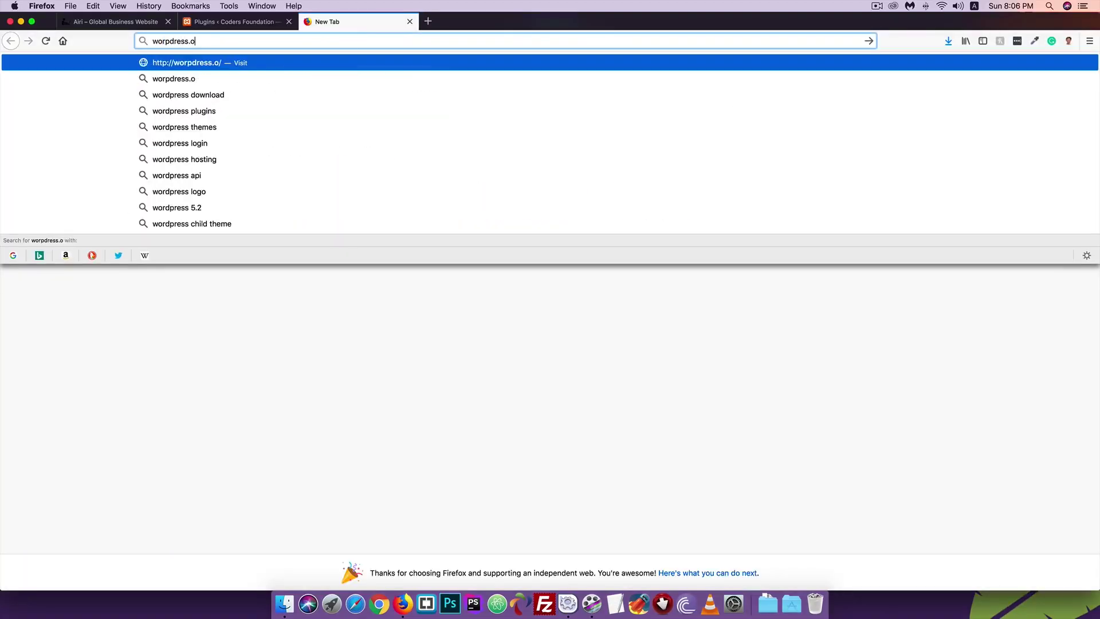
key("Return")
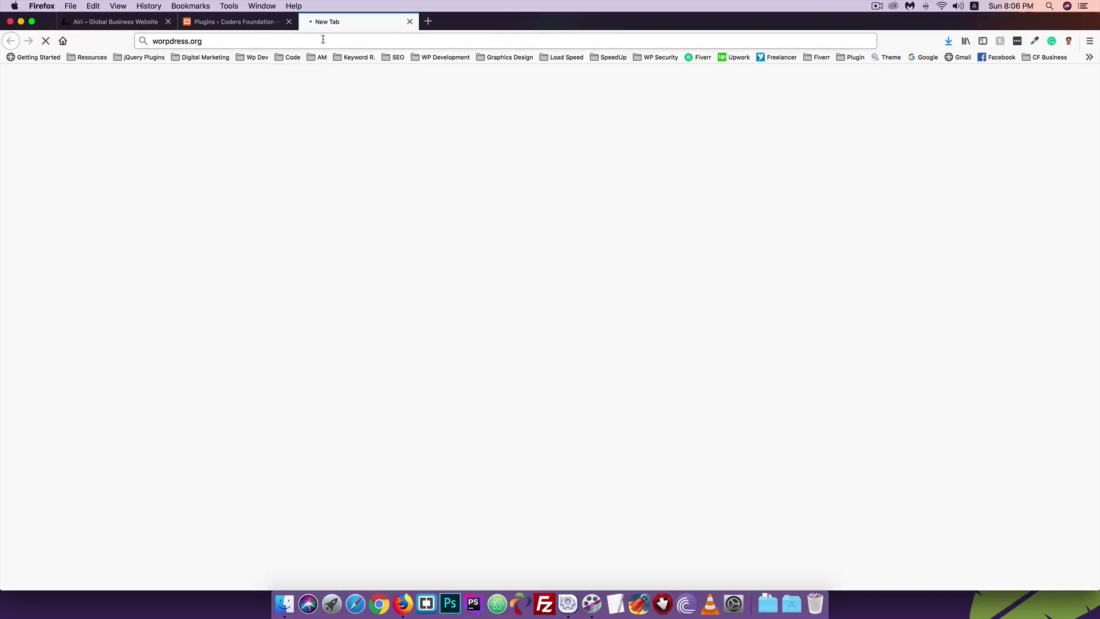
left_click(168, 40)
left_click(167, 40)
type("d")
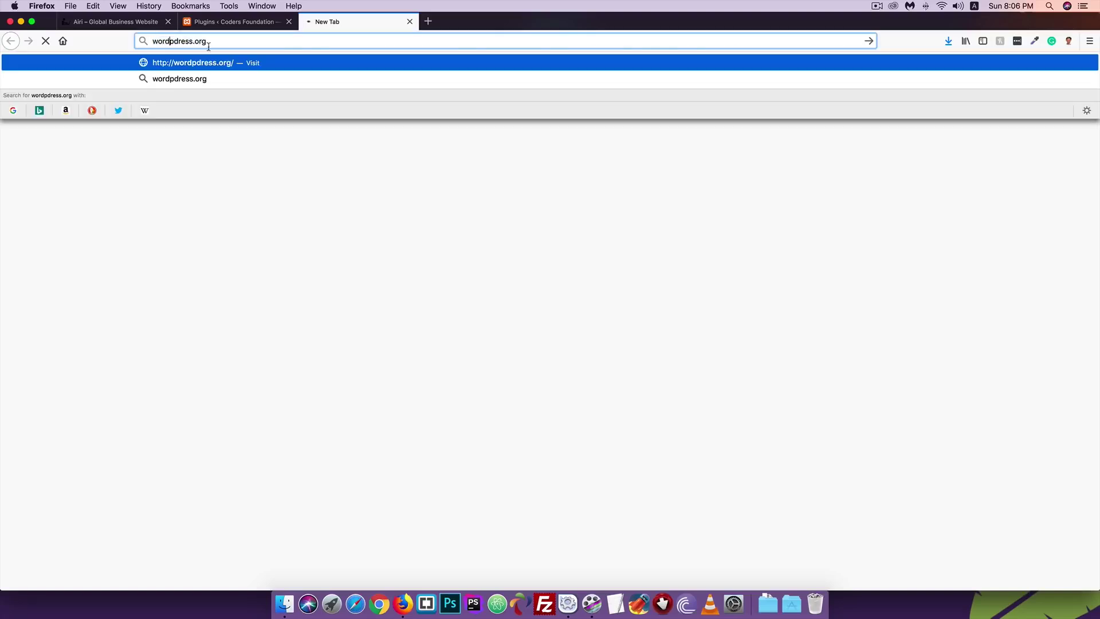
key("Delete")
key("Delete")
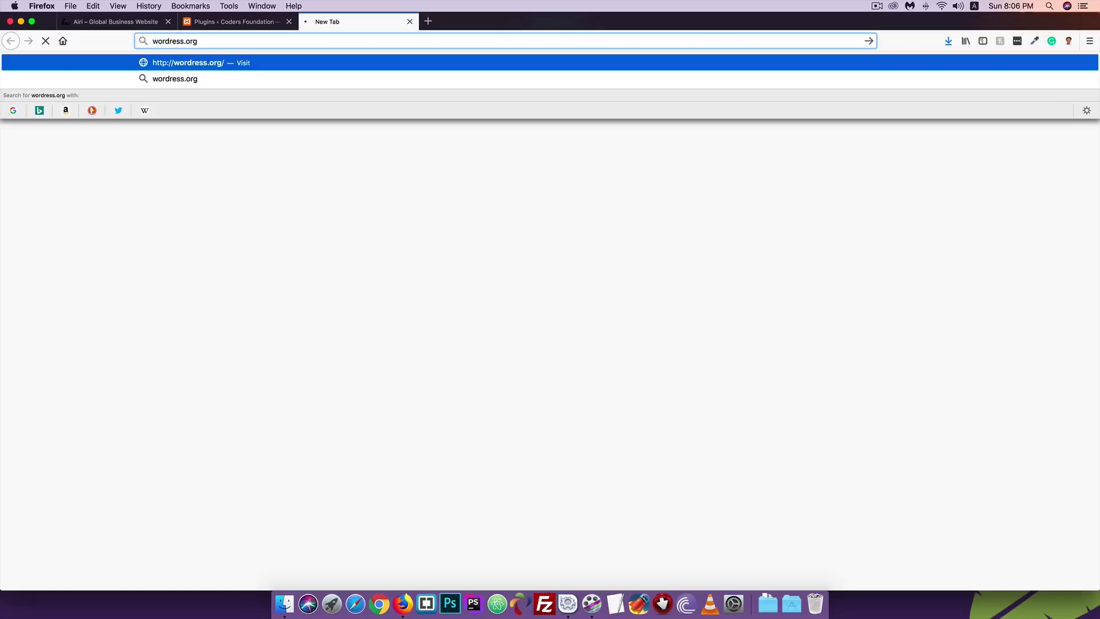
Step: Search the WordPress.org theme directory for "airi" and open the Airi theme's page
type("p")
key("Return")
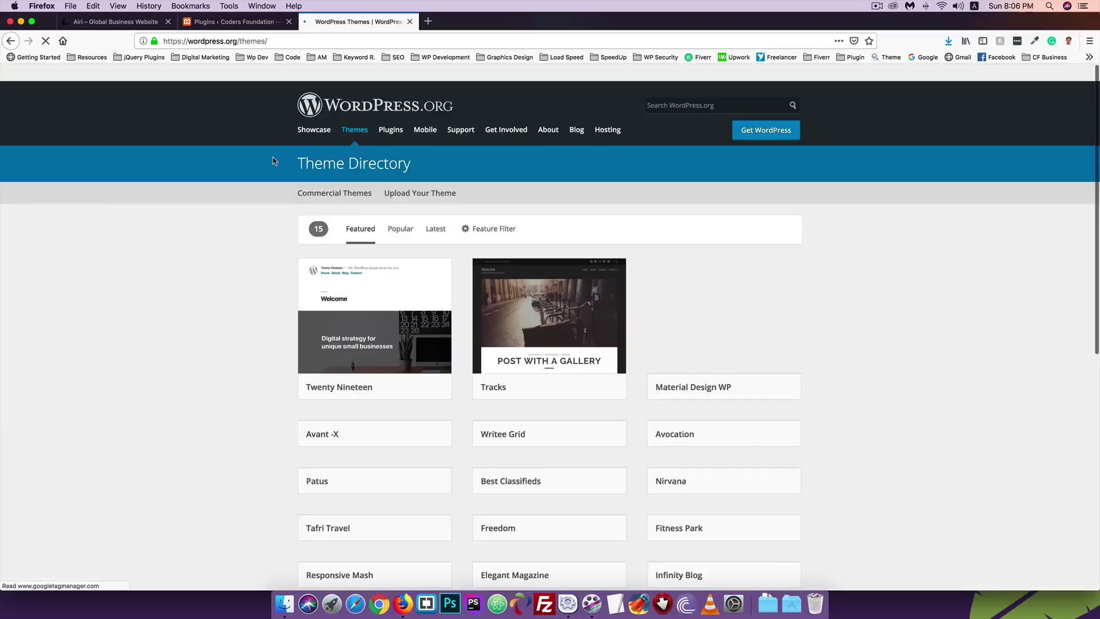
left_click(653, 226)
type("a")
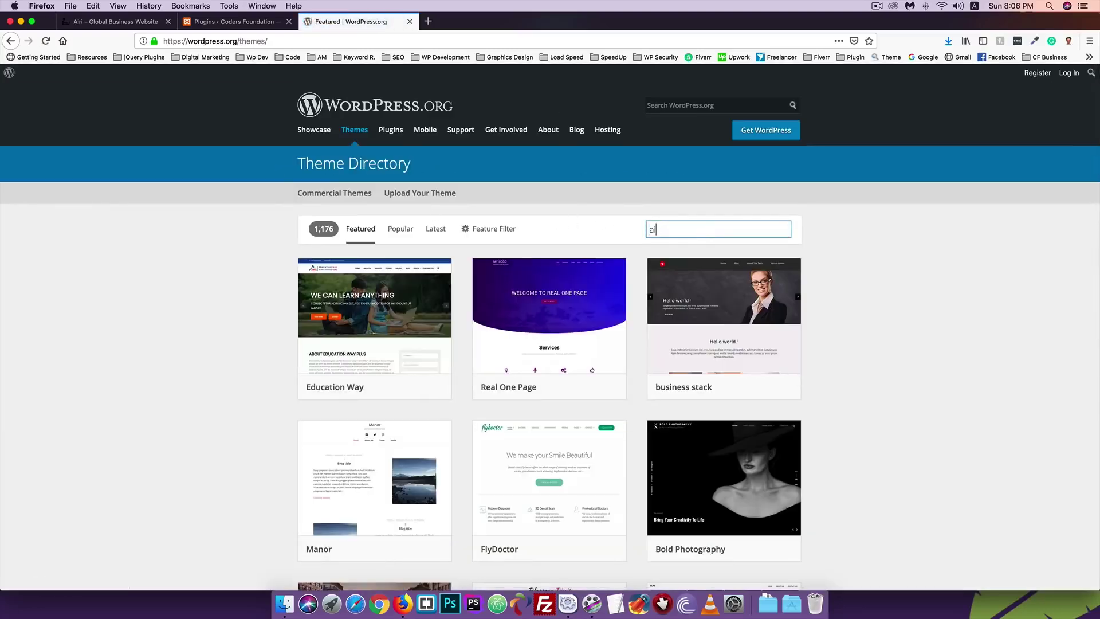
type("iri")
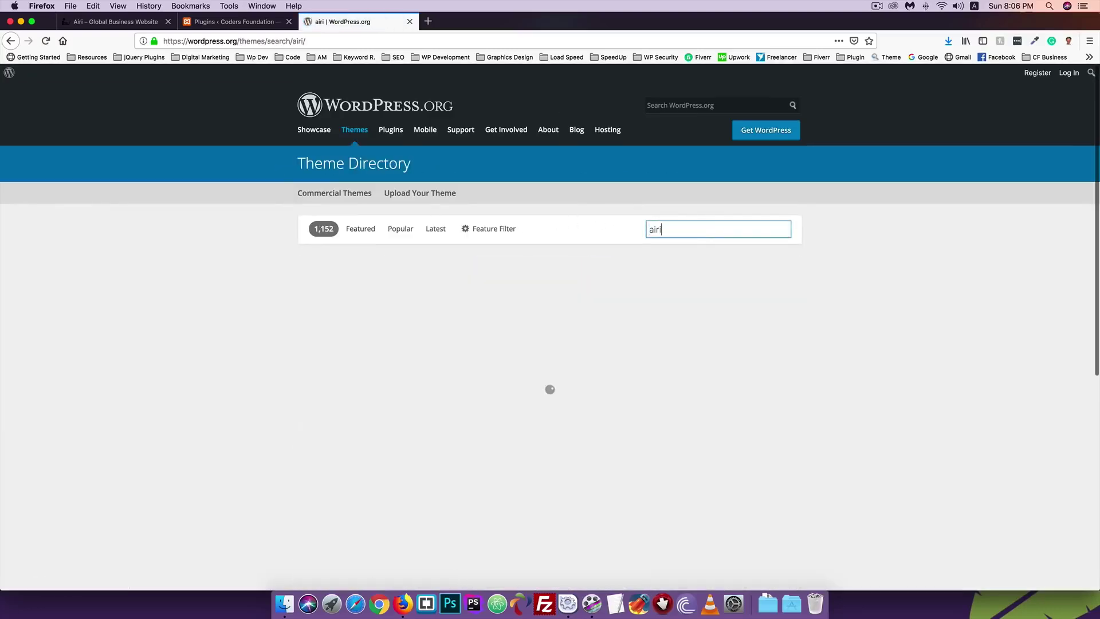
left_click(393, 281)
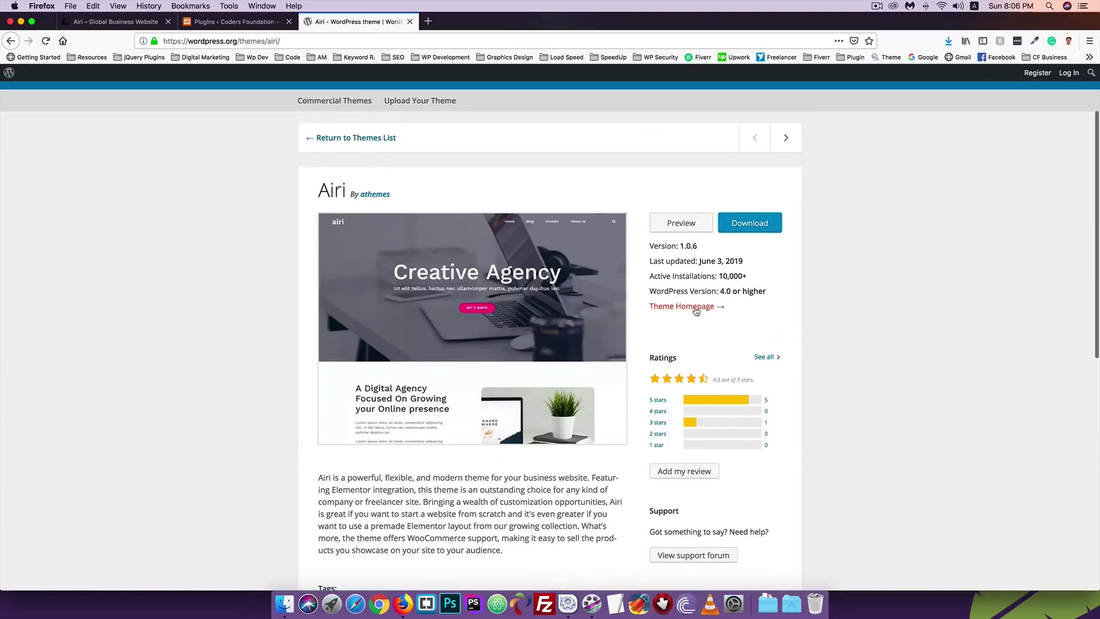
Step: Open the Airi theme homepage on athemes.com in a new tab and switch to it
right_click(677, 309)
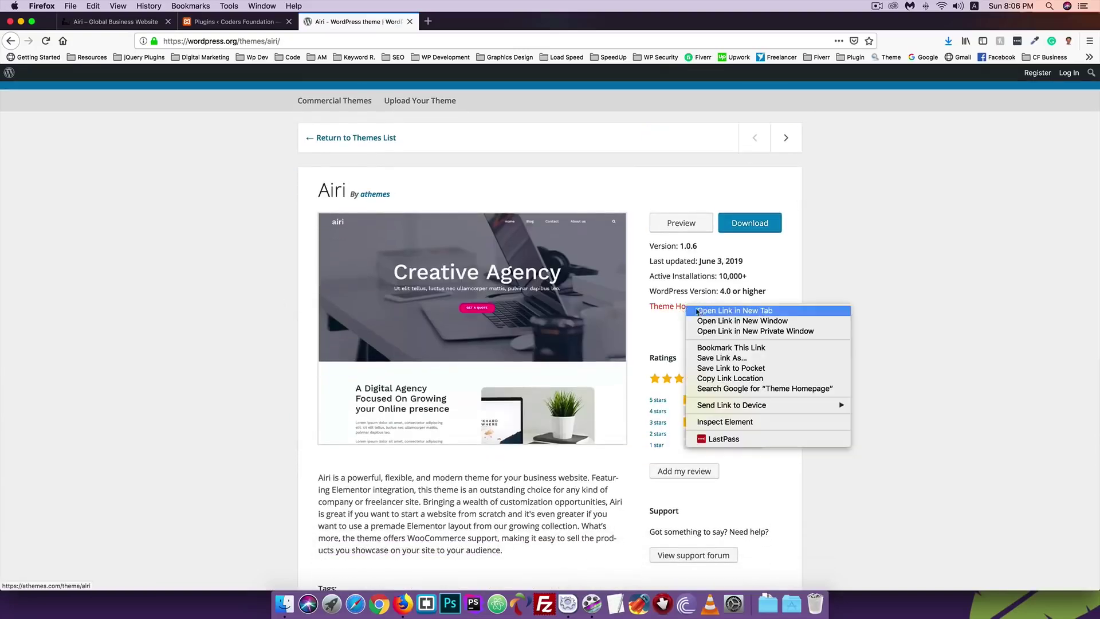
left_click(700, 316)
left_click(489, 19)
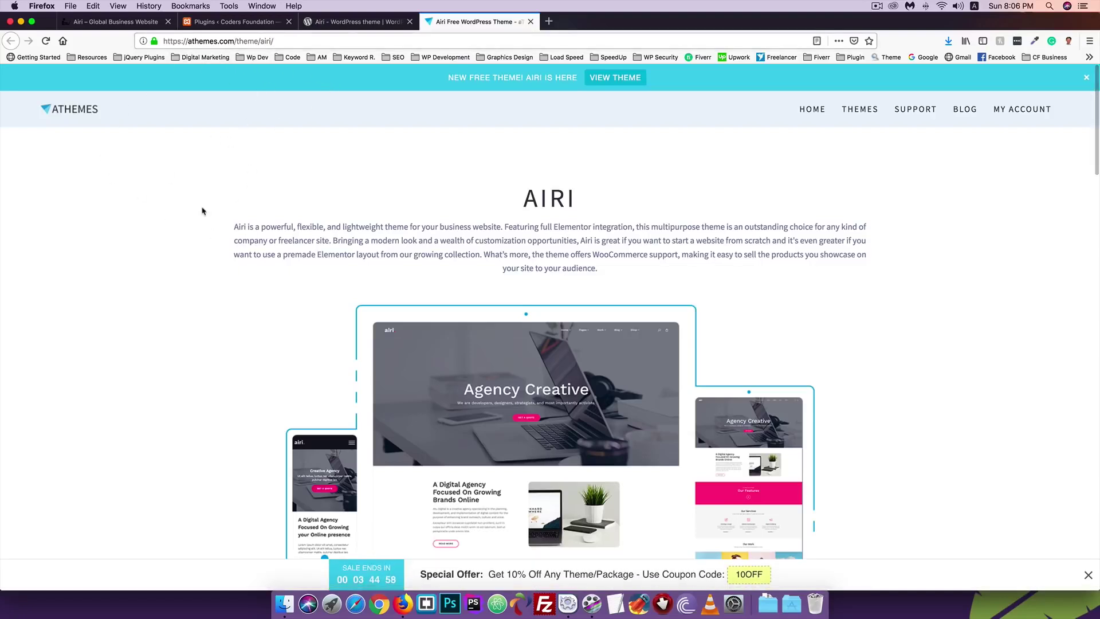
Step: Examine the Airi page on WordPress.org, including its description, tags, ratings and downloads per day
left_click(350, 22)
scroll(274, 282, "down", 5)
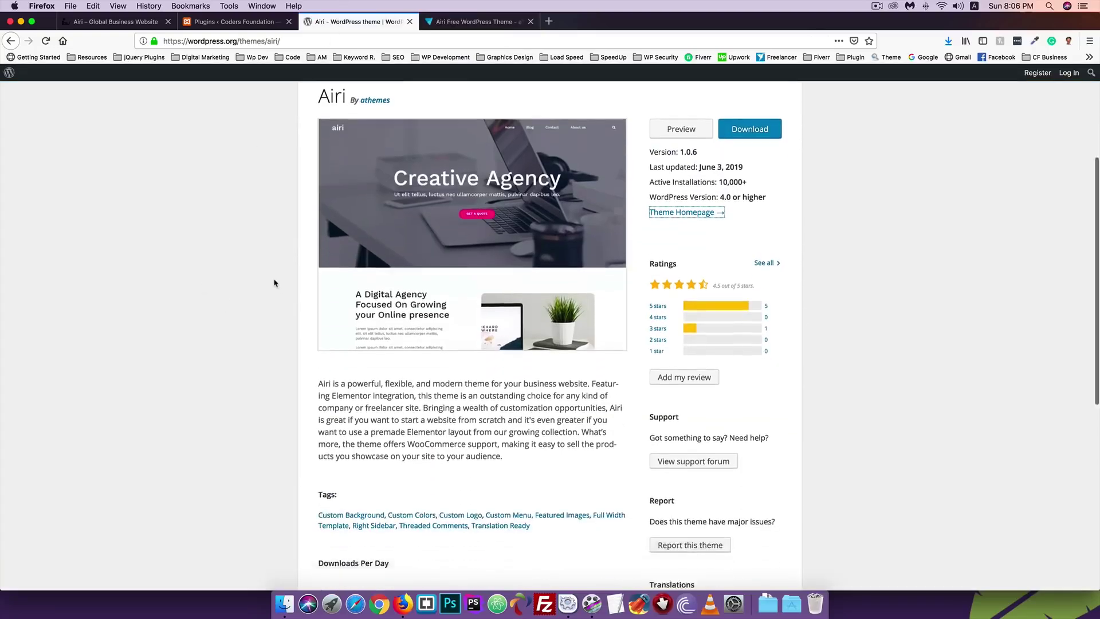
scroll(325, 151, "down", 1)
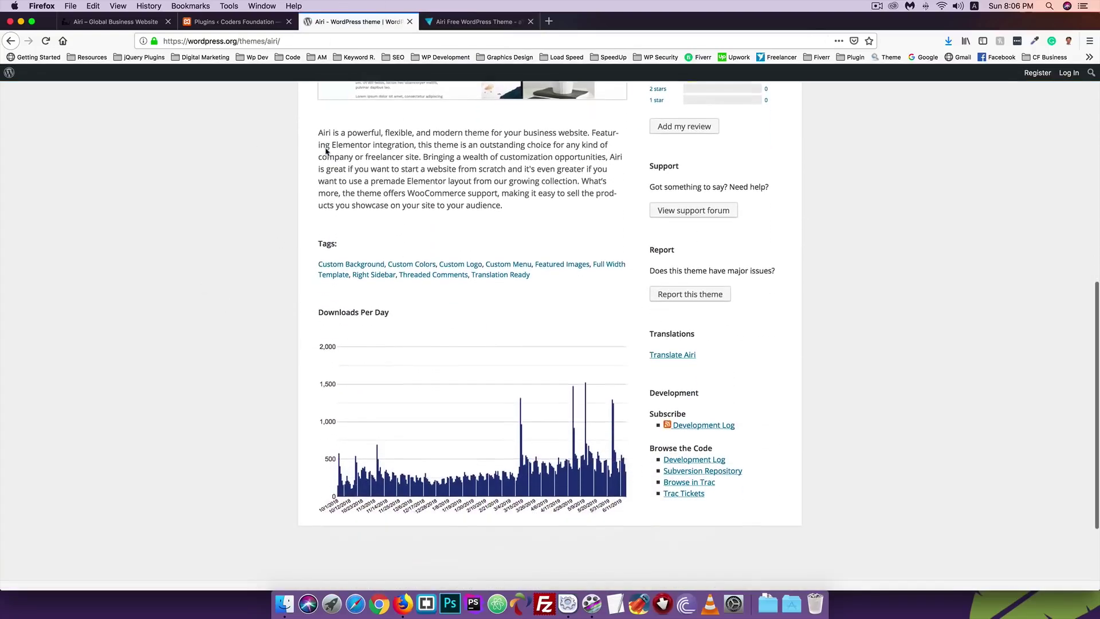
scroll(325, 152, "up", 4)
scroll(325, 152, "down", 2)
scroll(325, 151, "down", 3)
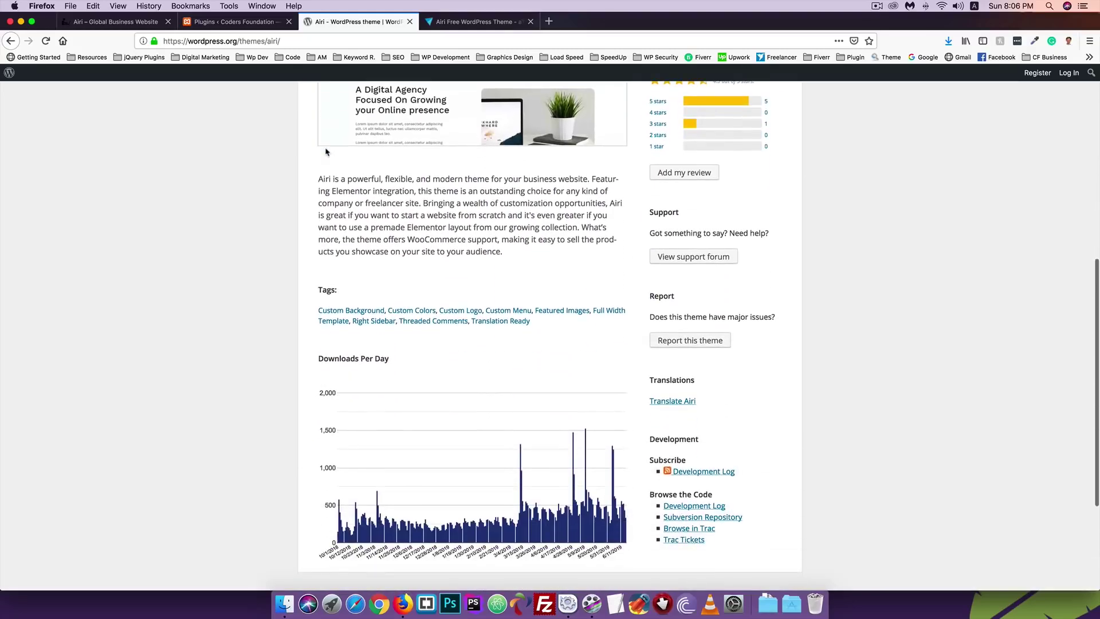
scroll(325, 149, "down", 1)
scroll(326, 149, "up", 3)
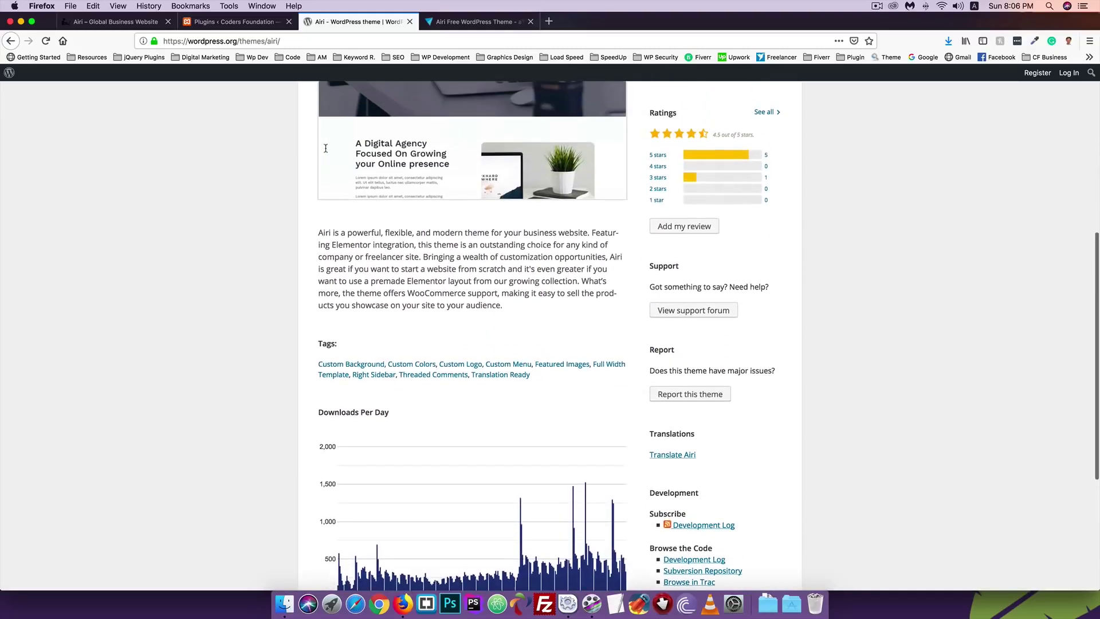
scroll(325, 151, "up", 4)
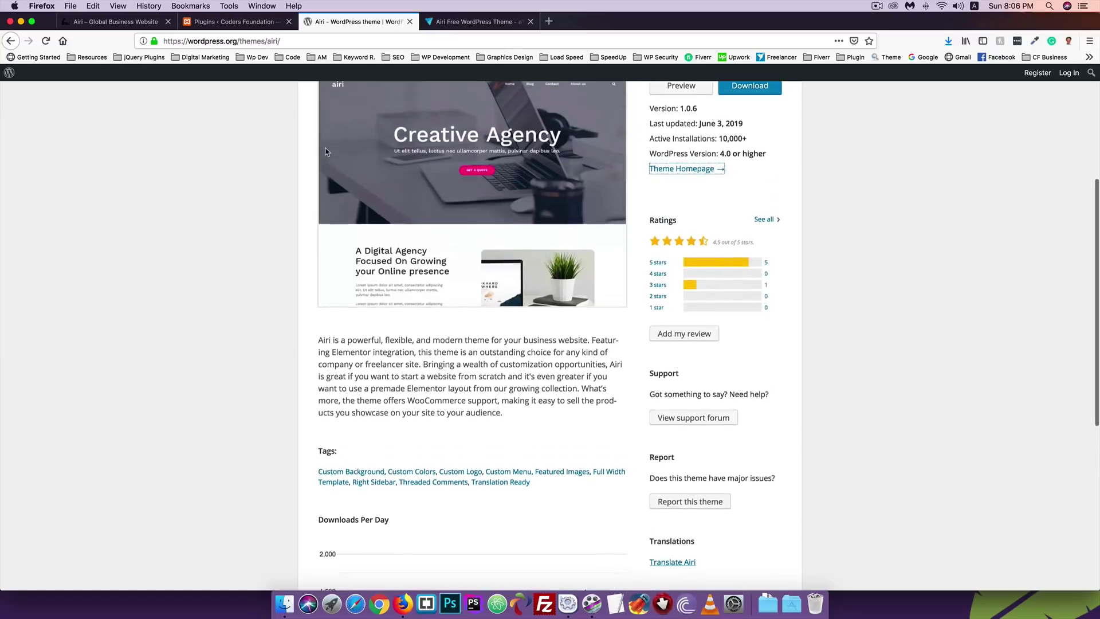
Step: Compare the aThemes page for Airi with the business website at codersfoundation.com/projects/airi
left_click(456, 21)
scroll(378, 195, "down", 6)
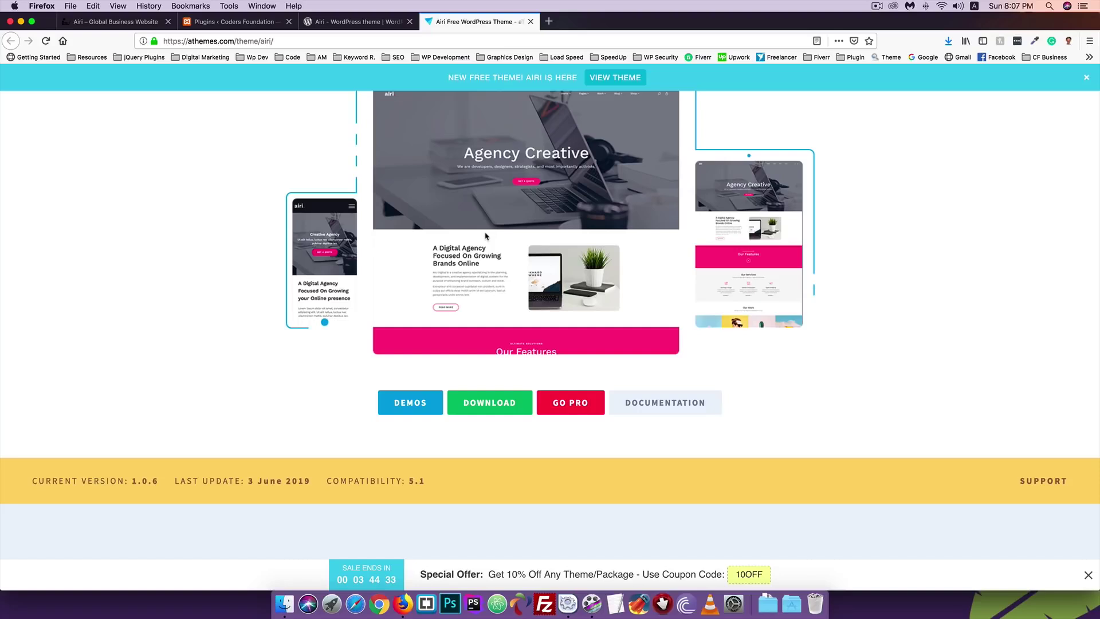
left_click(109, 23)
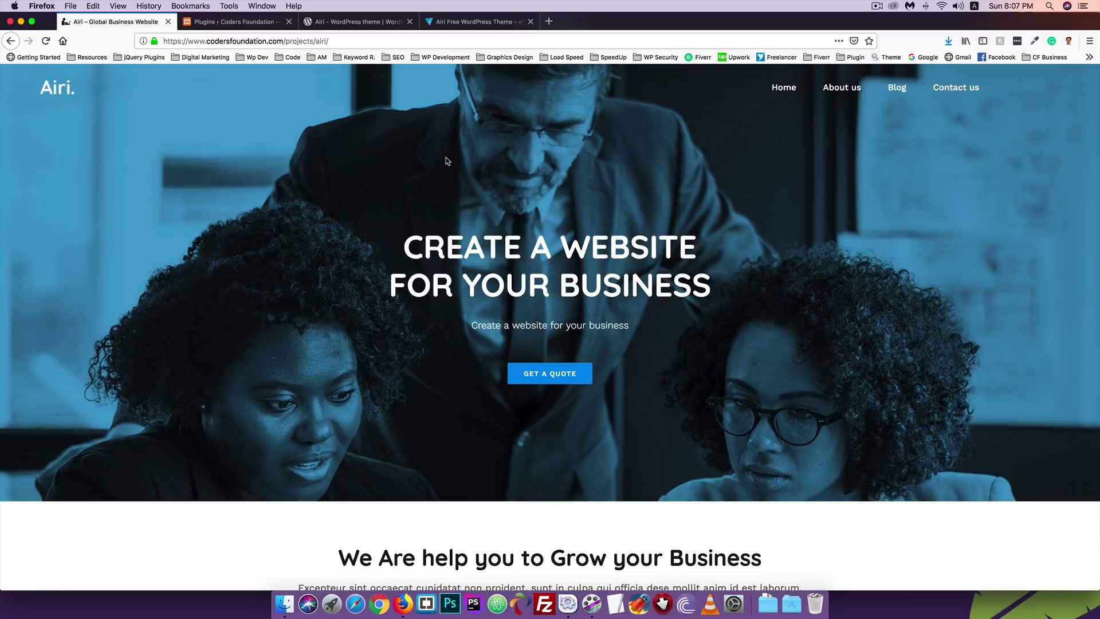
scroll(345, 278, "down", 7)
scroll(346, 278, "up", 7)
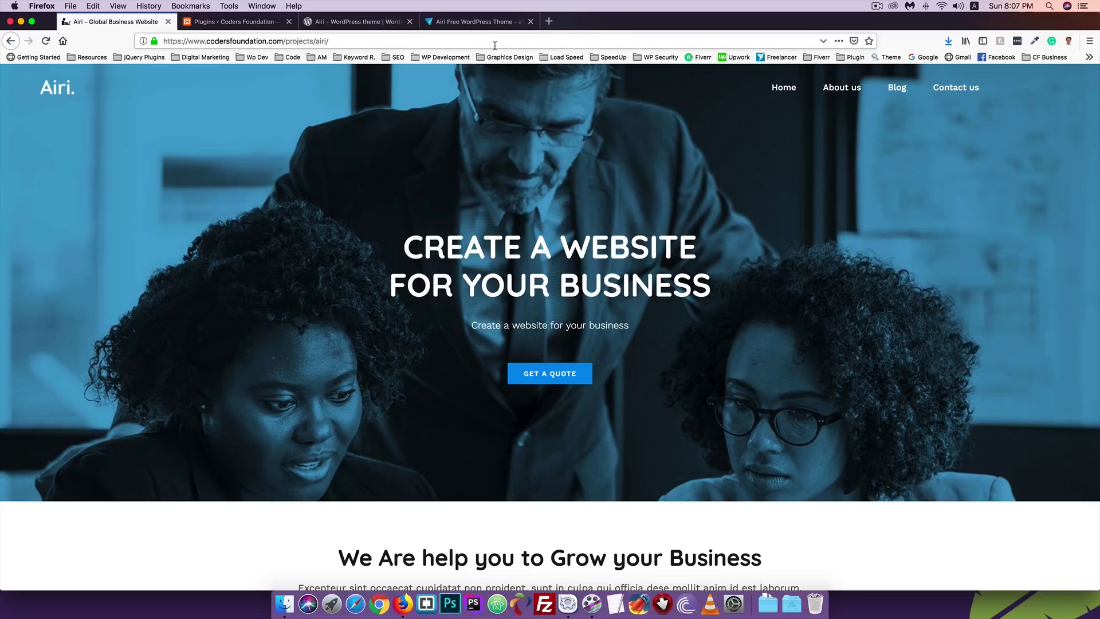
left_click(470, 23)
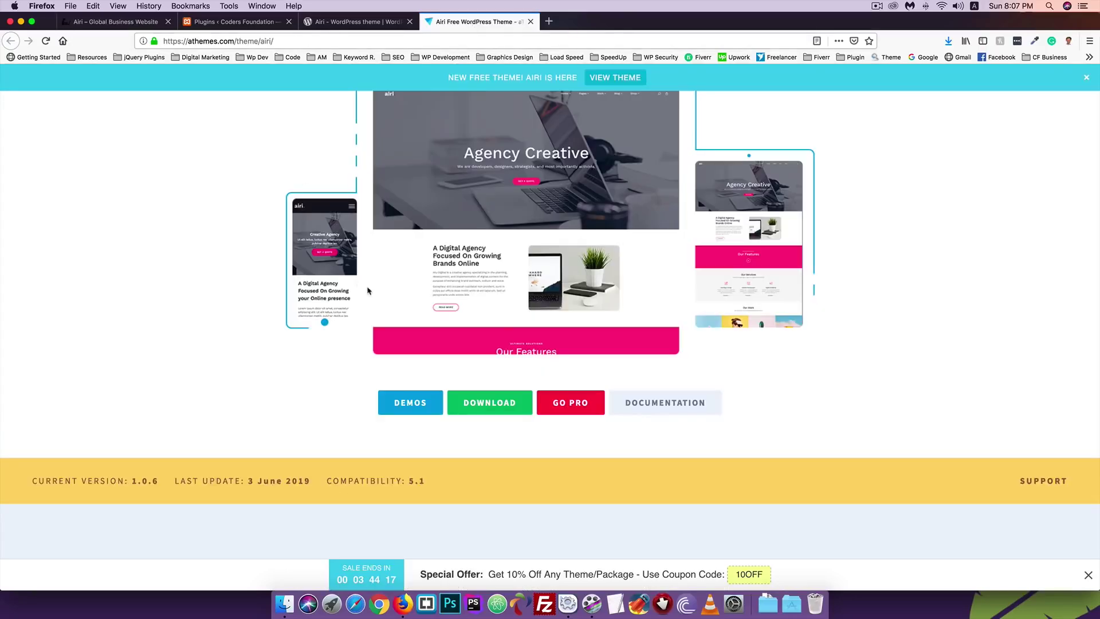
scroll(382, 297, "down", 2)
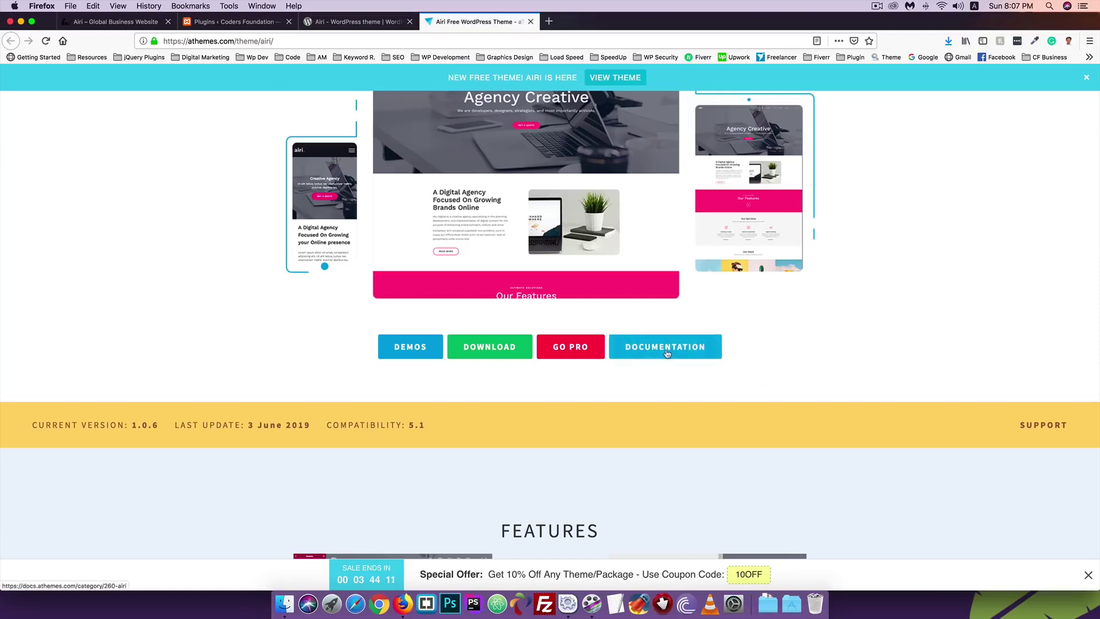
Step: Review the Airi listing on WordPress.org again, from its description and tags back up to the version details and theme homepage link
left_click(361, 21)
scroll(476, 327, "down", 2)
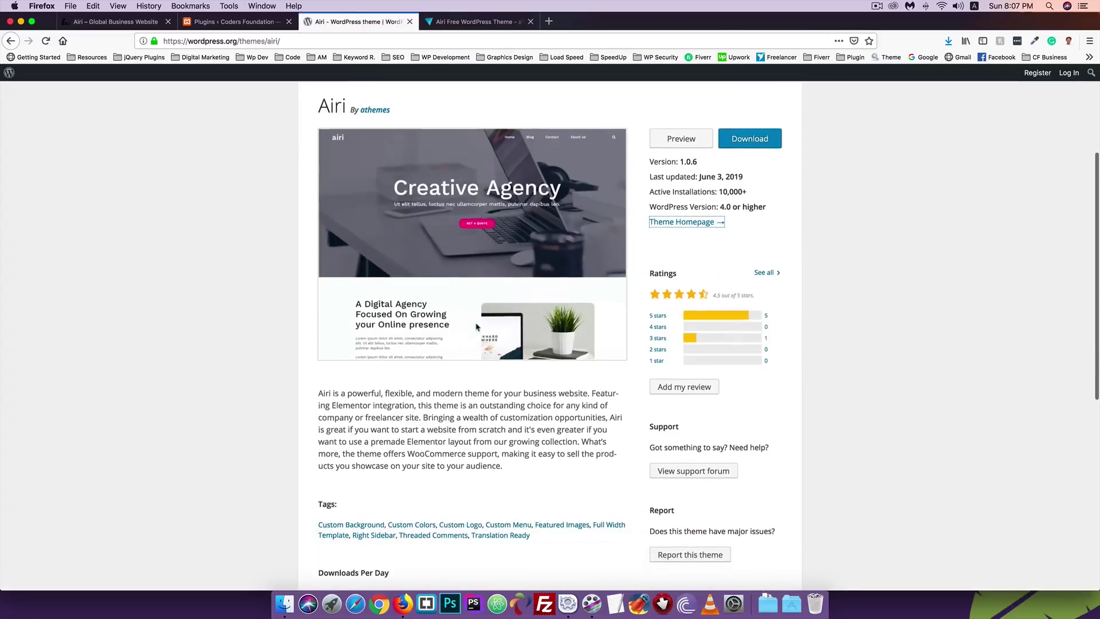
left_click(289, 333)
scroll(290, 334, "down", 5)
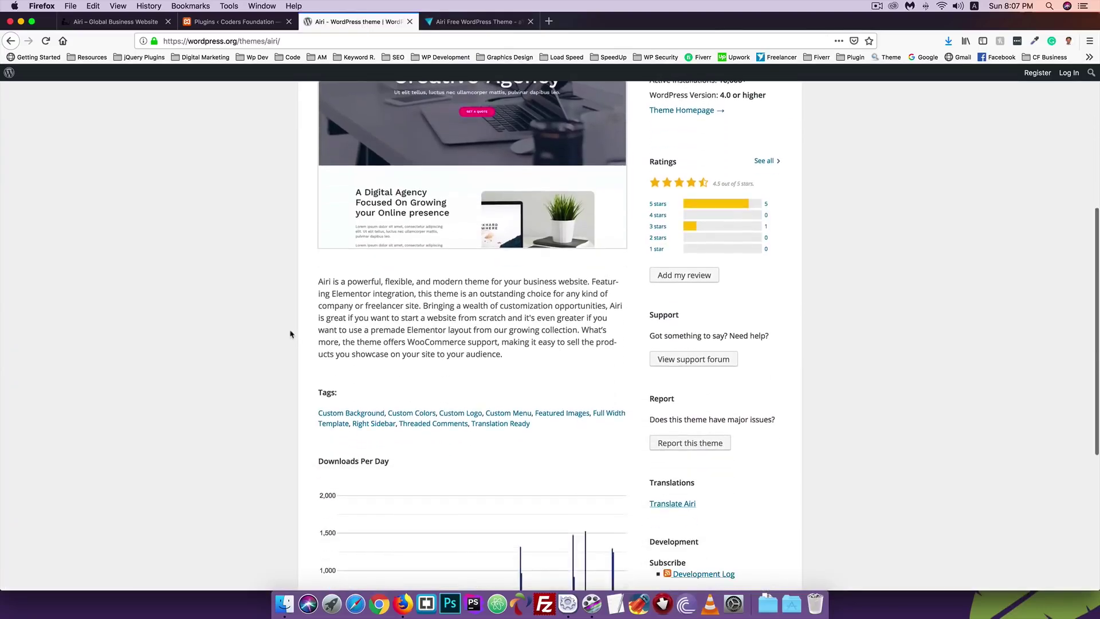
scroll(289, 334, "down", 3)
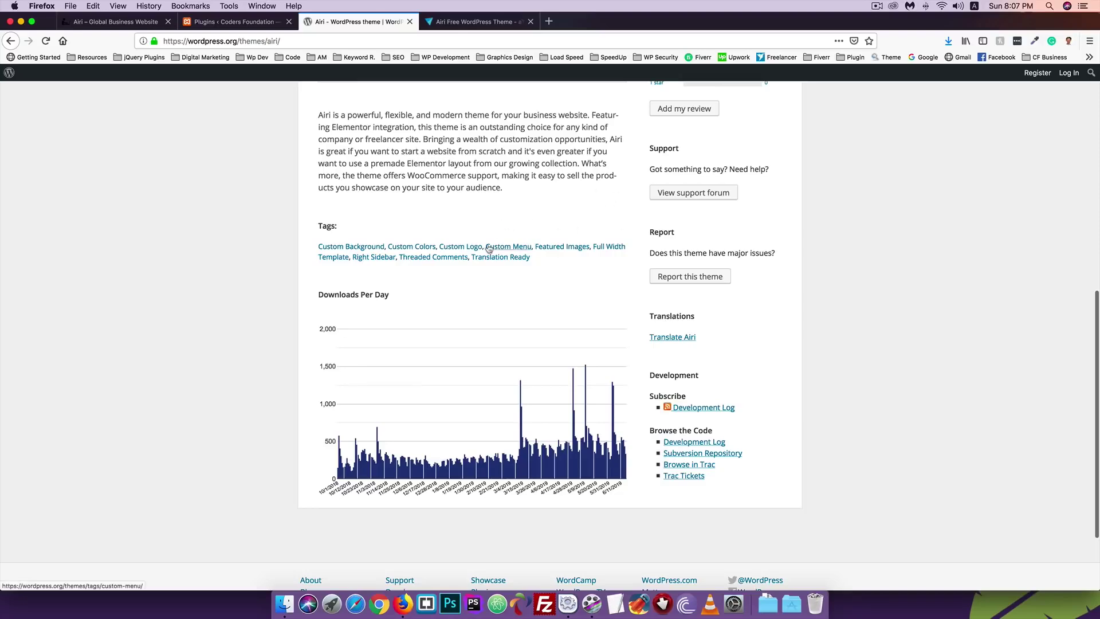
scroll(489, 248, "up", 8)
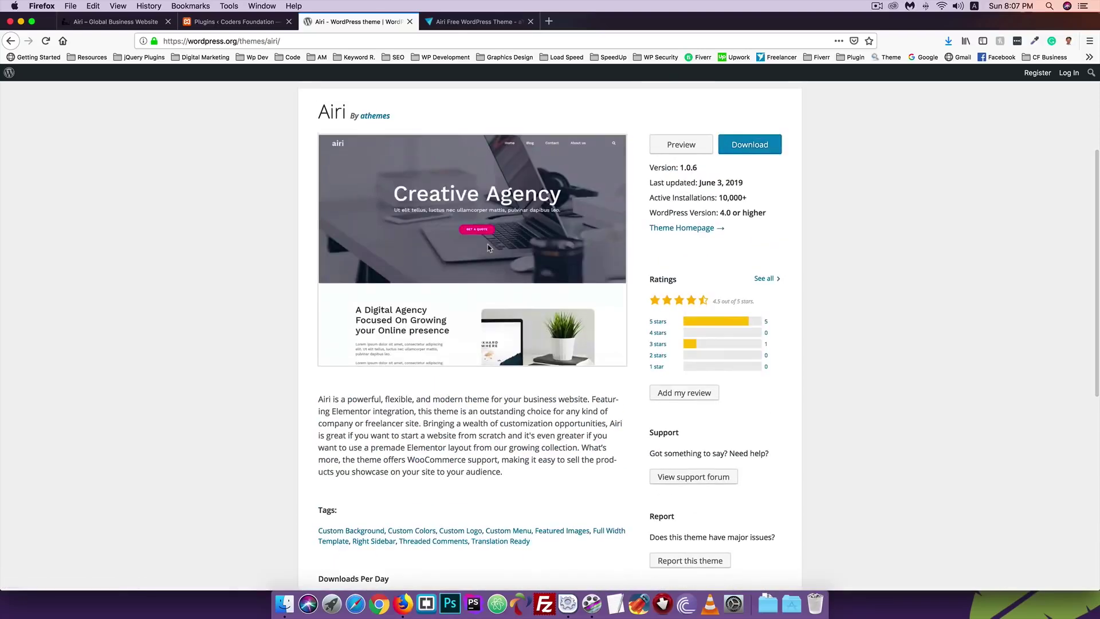
scroll(487, 244, "up", 2)
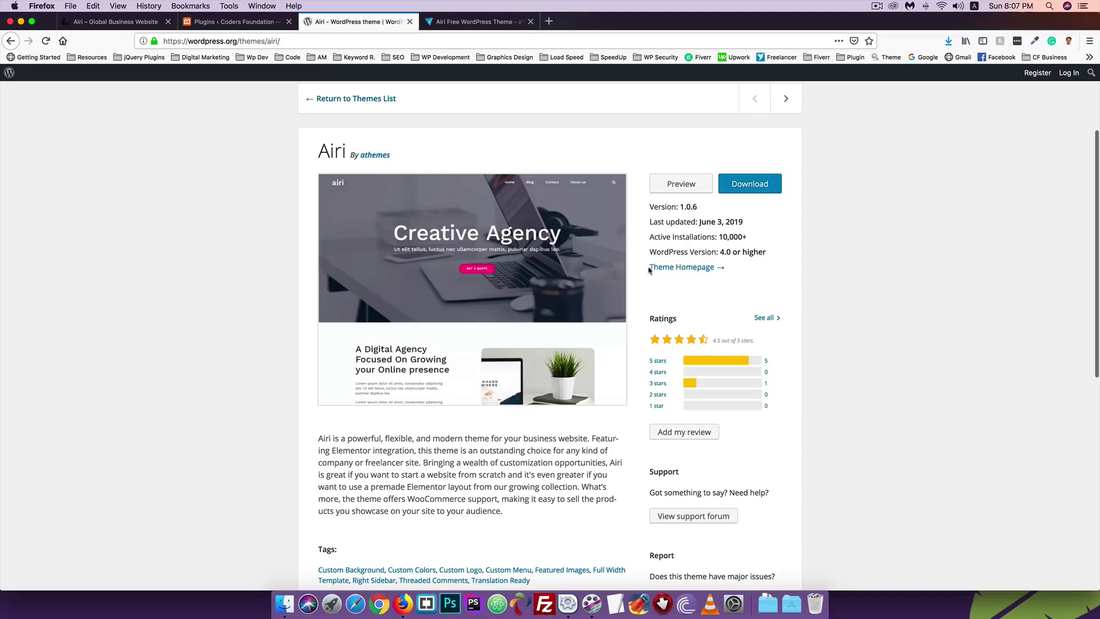
Step: Open the Airi documentation from the aThemes theme page in a new tab and switch to it
left_click(709, 269)
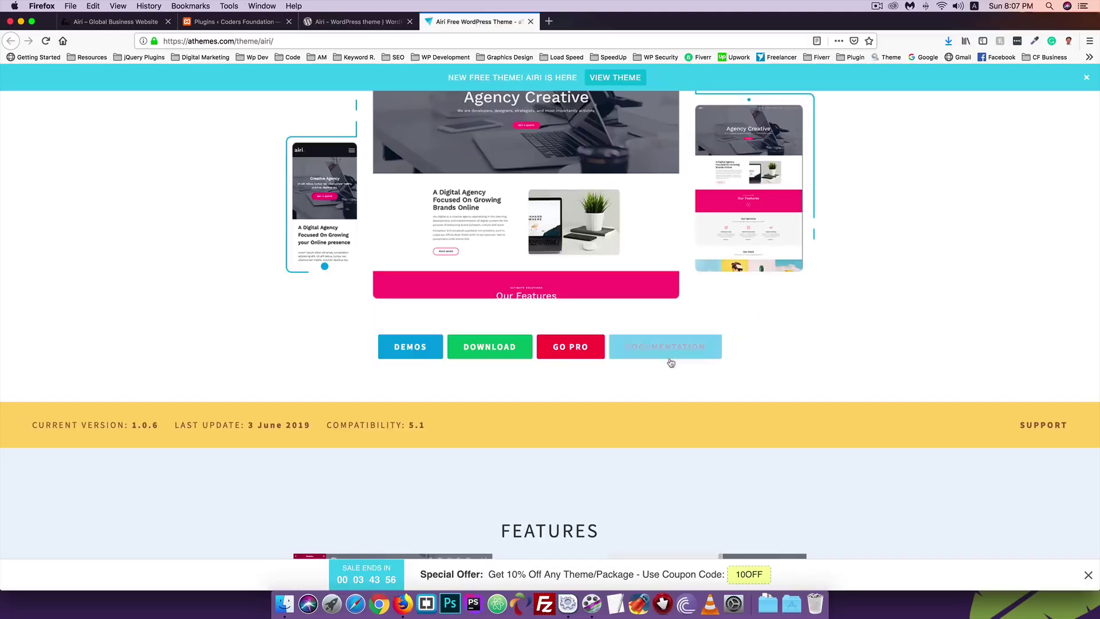
right_click(656, 343)
left_click(682, 348)
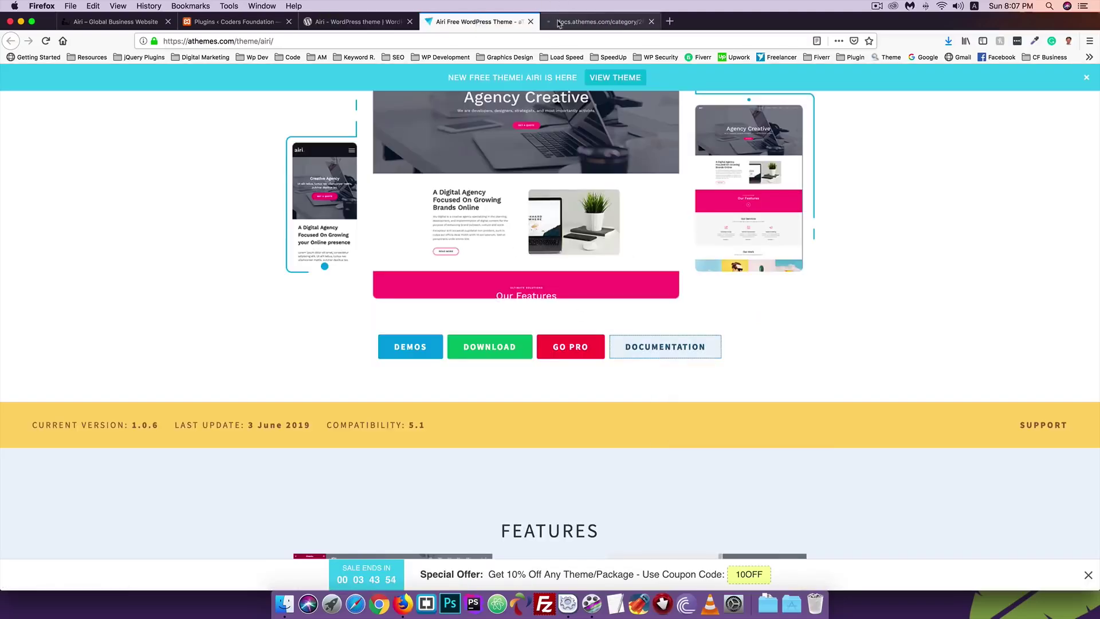
left_click(558, 24)
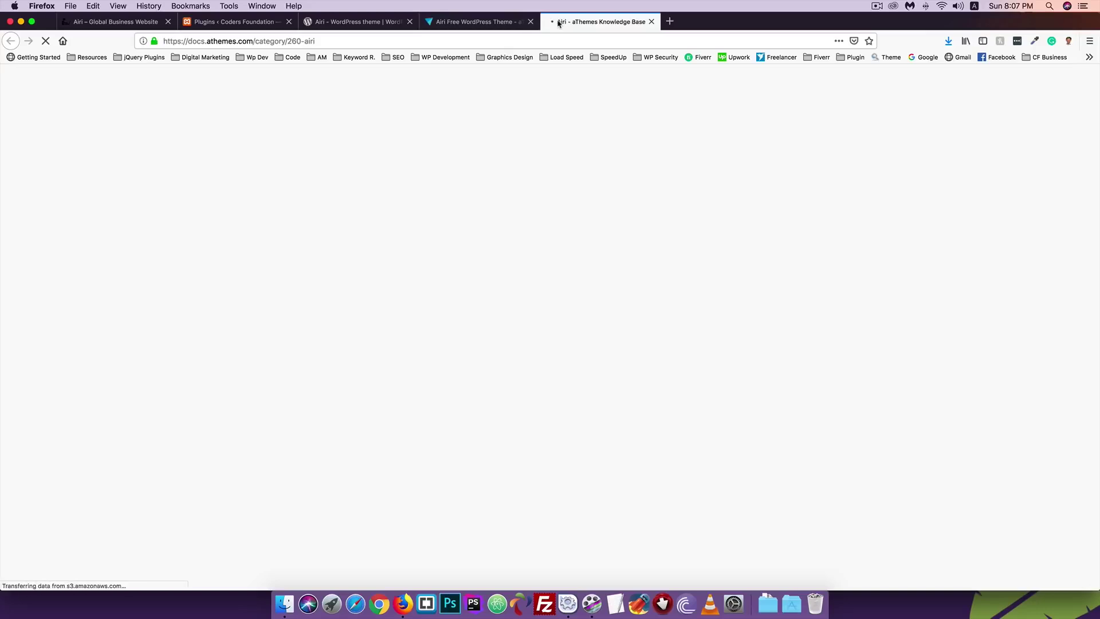
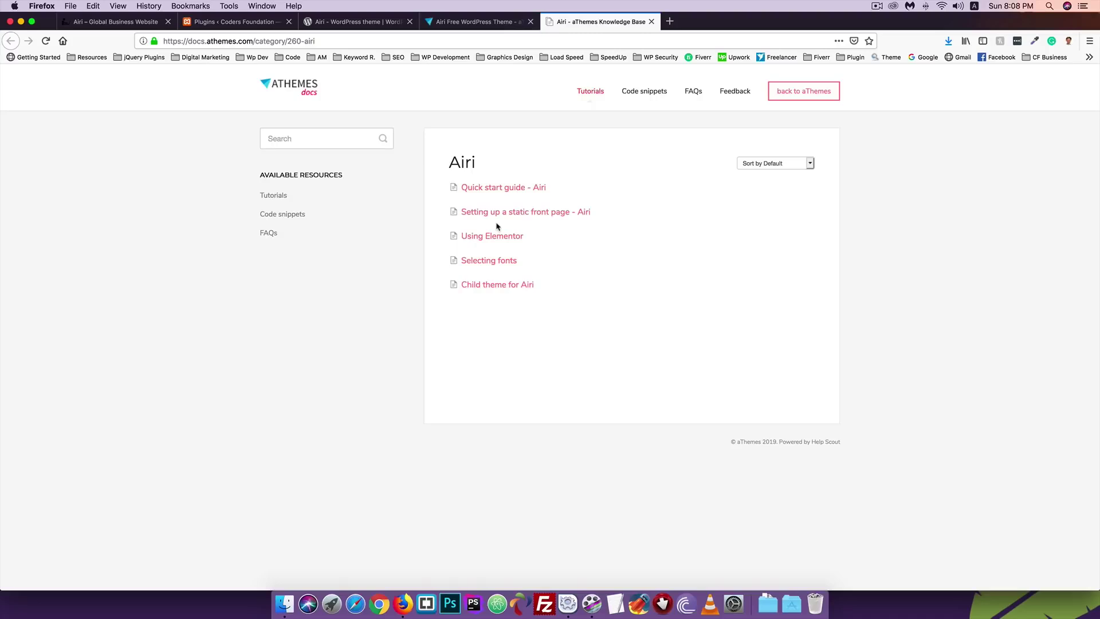
Step: Find the Airi theme among the documentation tutorials and read its "Quick start guide - Airi" article
left_click(273, 195)
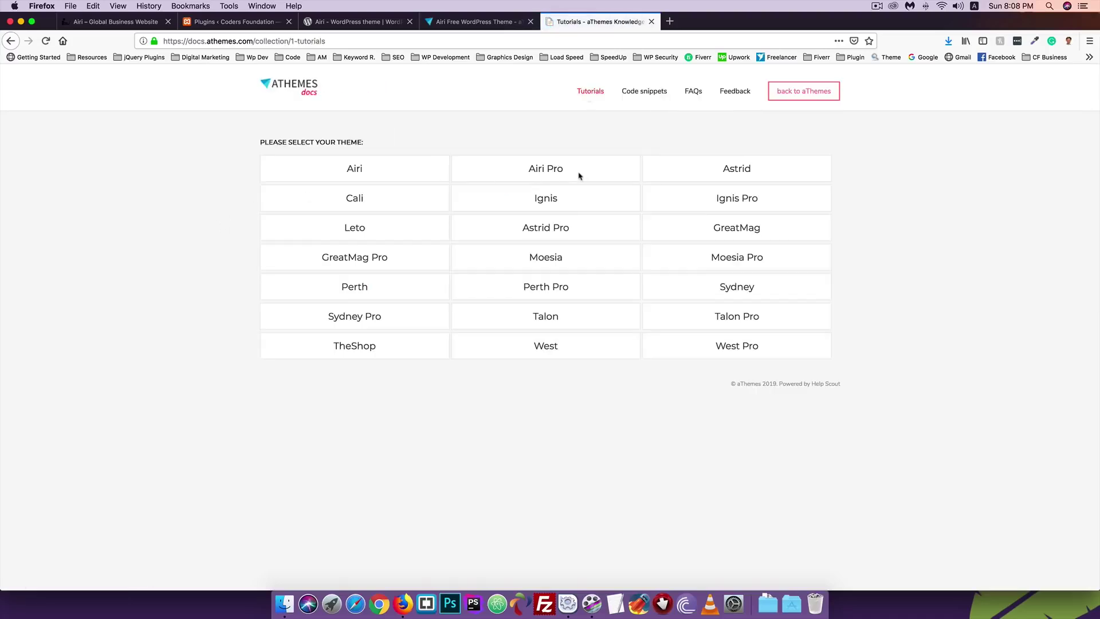
left_click(354, 168)
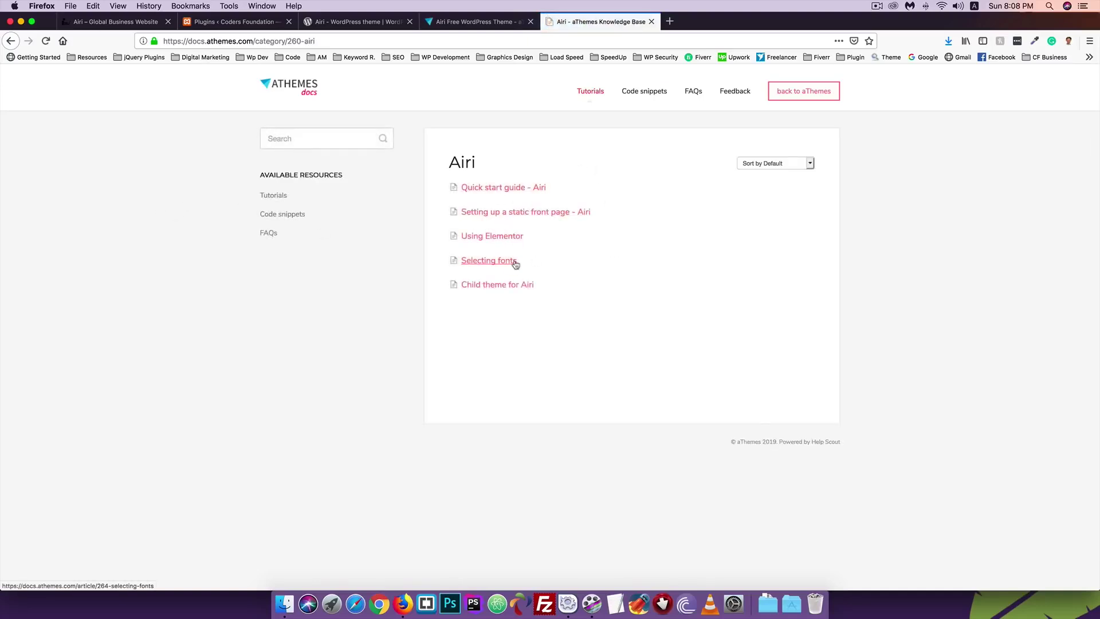
left_click(488, 188)
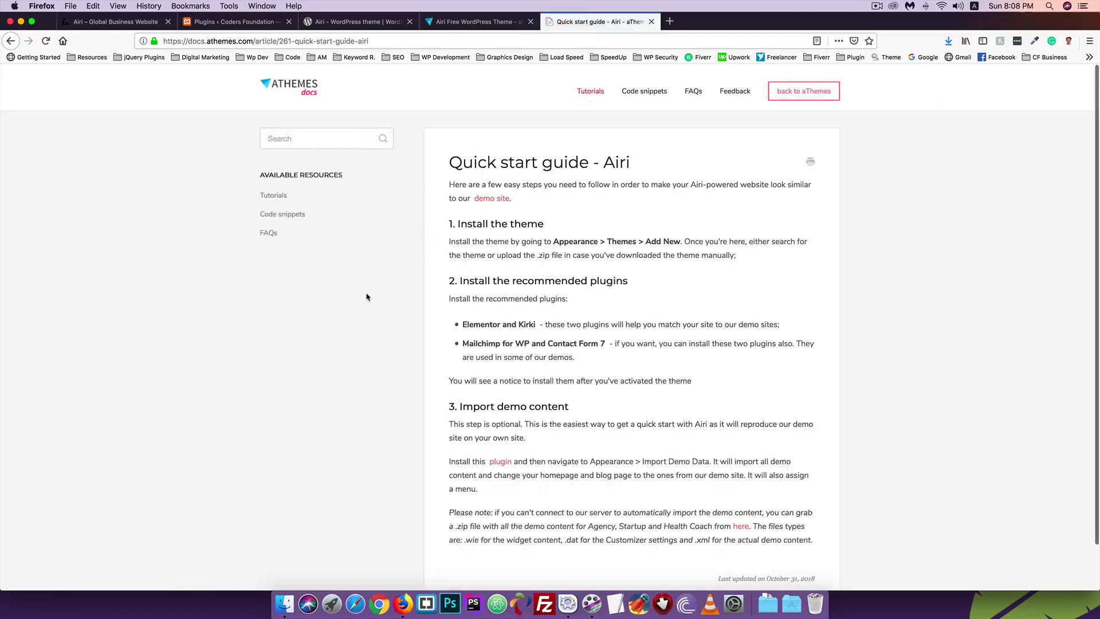
scroll(366, 296, "down", 1)
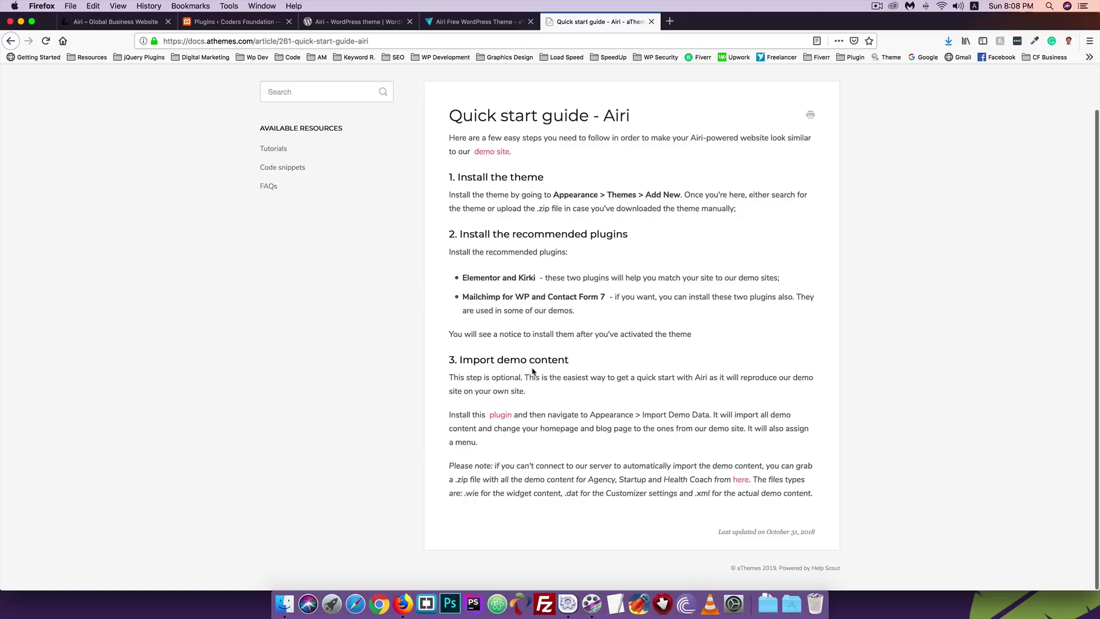
scroll(533, 369, "up", 1)
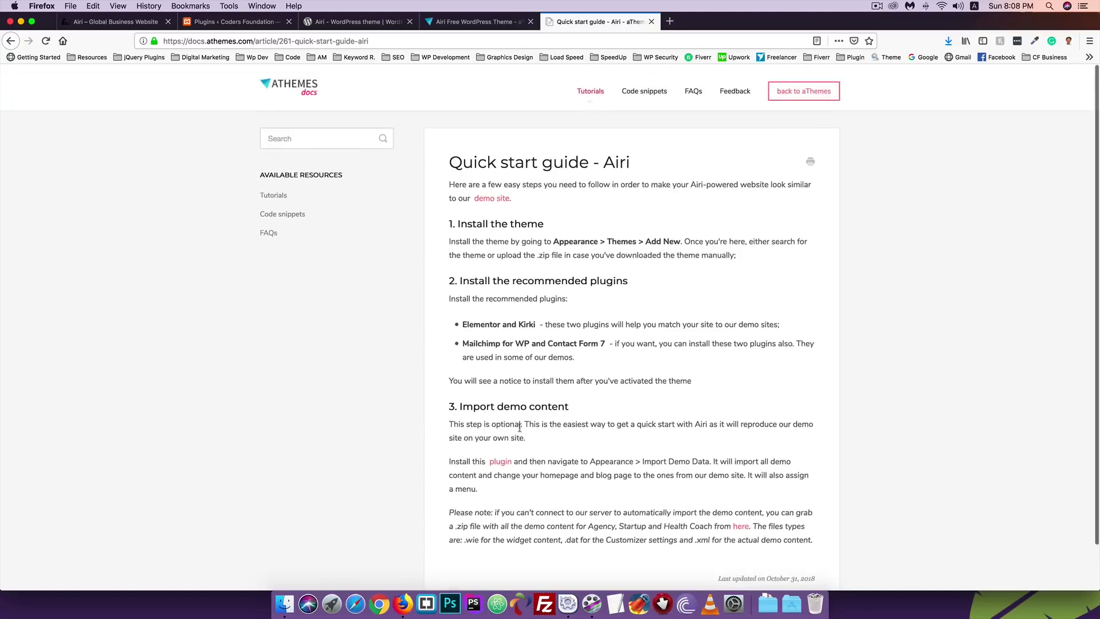
Step: Read the "Setting up a static front page - Airi" article, then return to the Airi theme page on aThemes
left_click(8, 40)
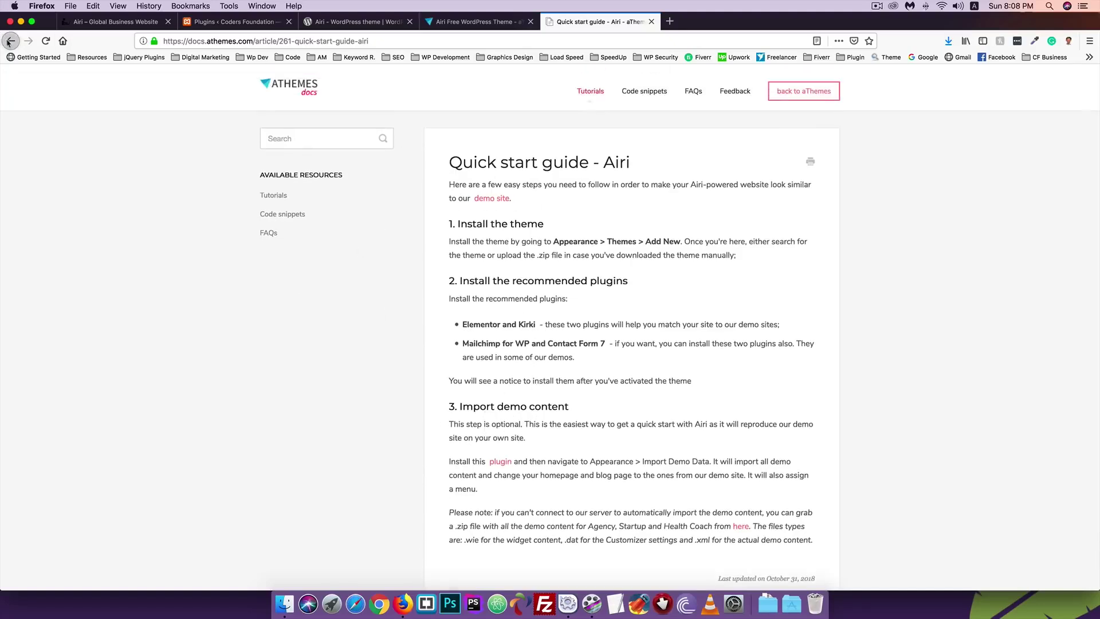
left_click(495, 212)
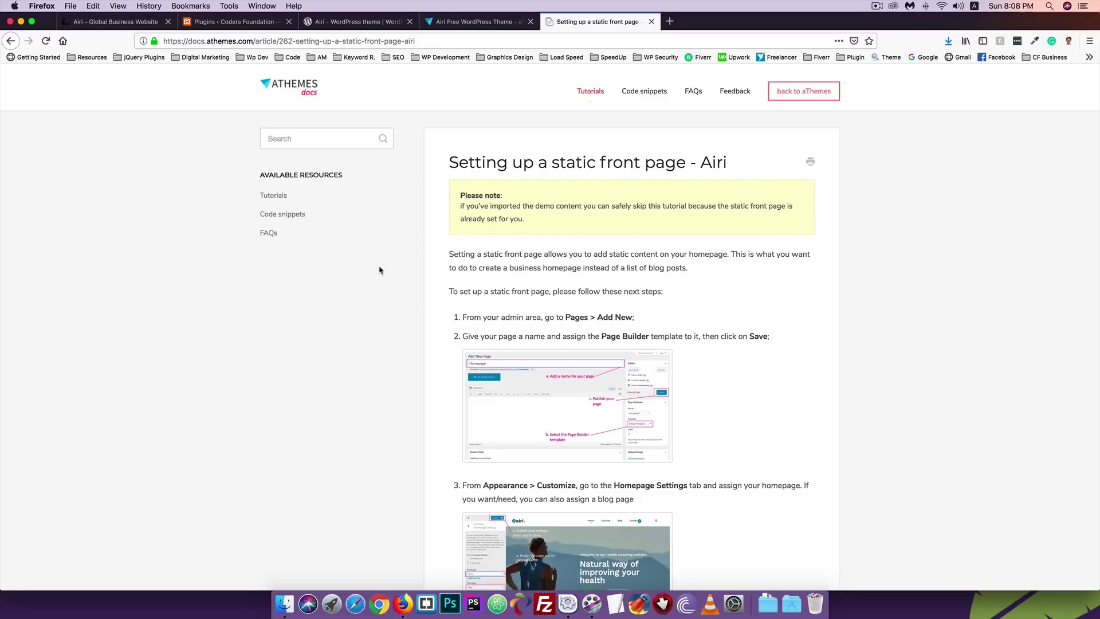
scroll(379, 270, "down", 4)
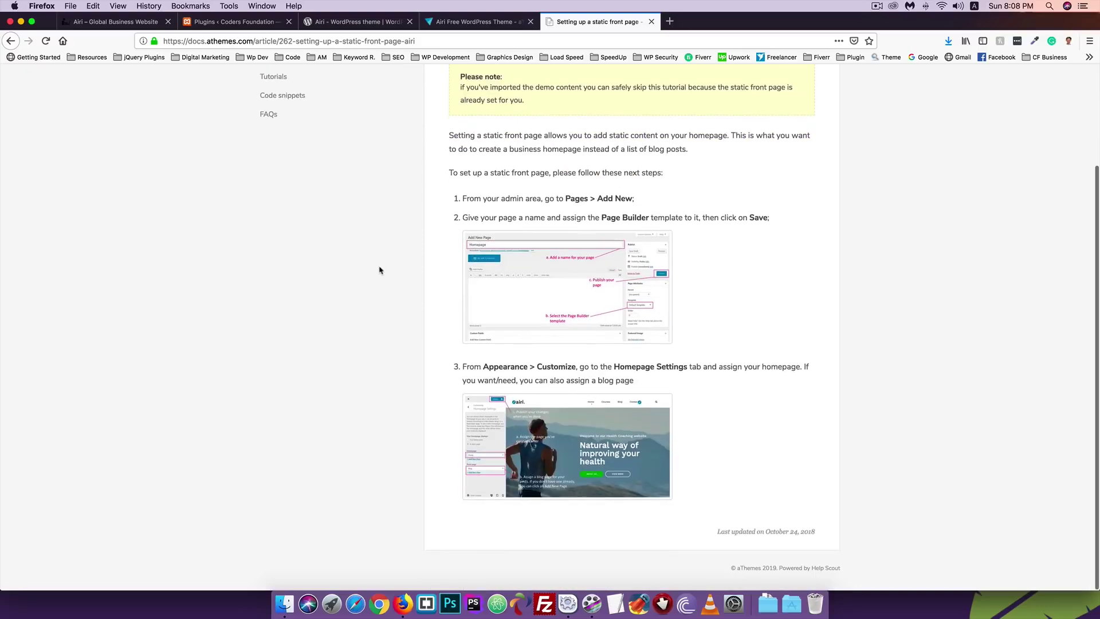
scroll(379, 269, "up", 4)
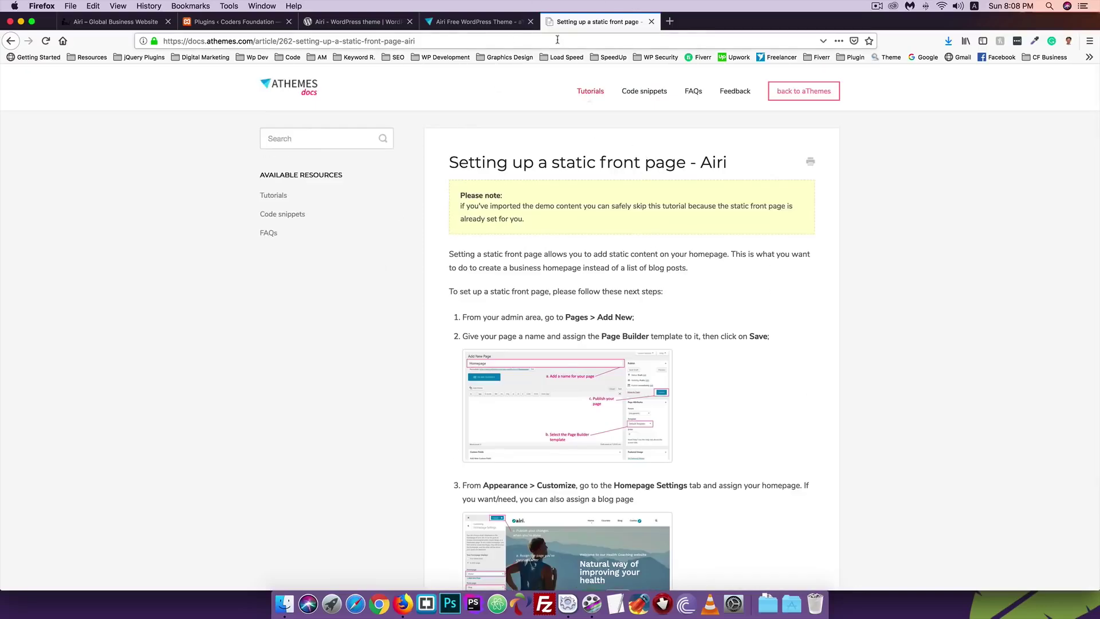
left_click(464, 21)
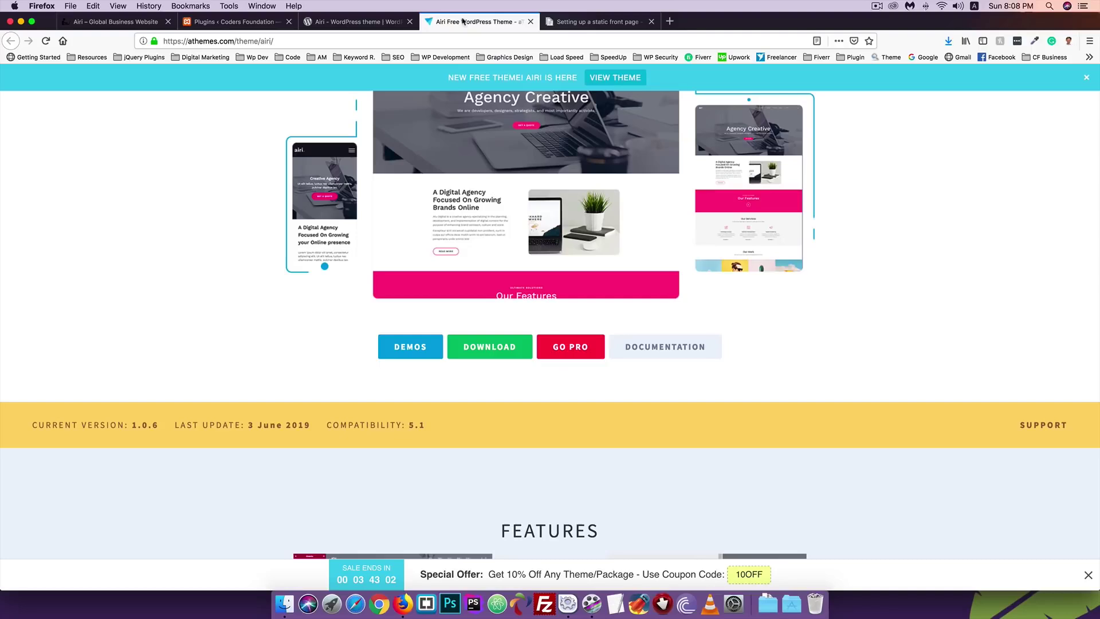
Step: Close the Airi documentation tab and open the Airi demos page from the aThemes theme page
left_click(651, 22)
scroll(315, 251, "up", 1)
scroll(315, 251, "up", 1)
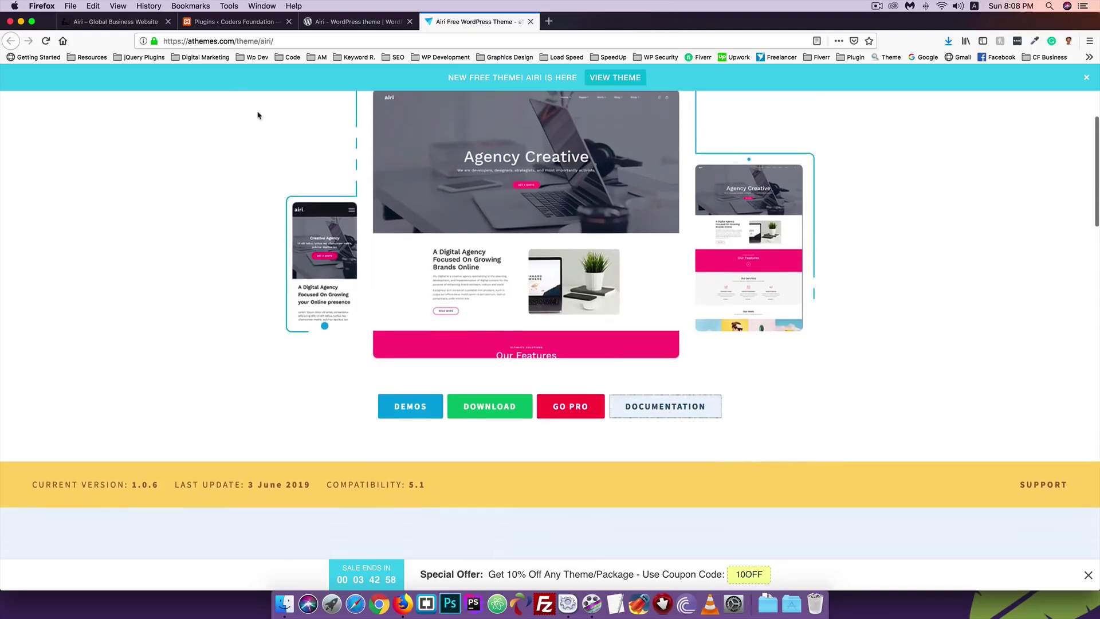
scroll(335, 128, "down", 2)
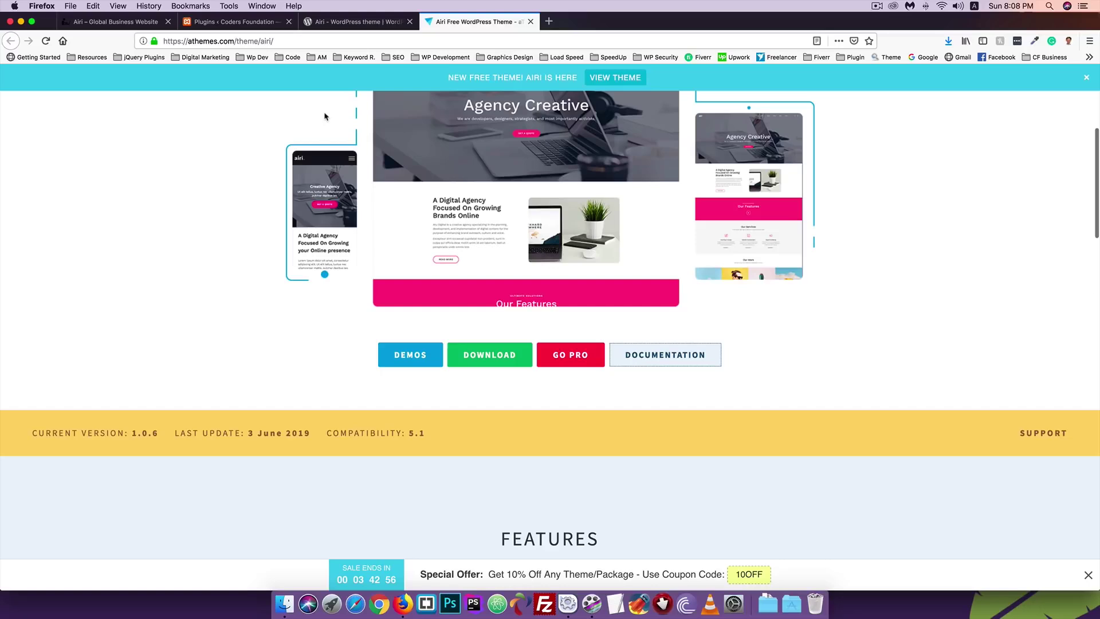
scroll(338, 142, "down", 1)
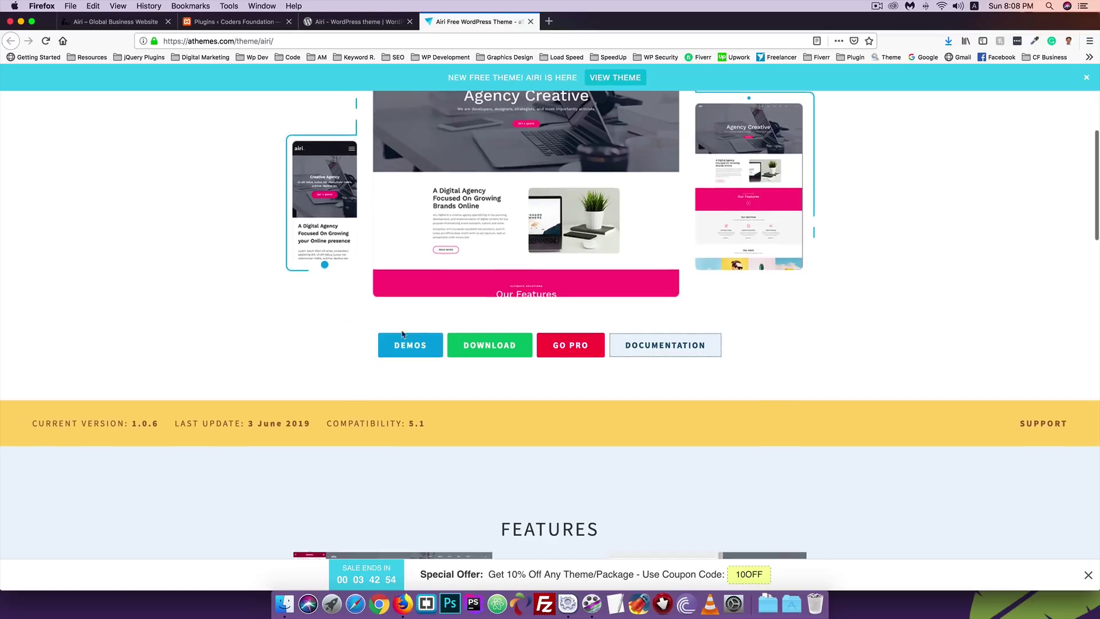
left_click(404, 351)
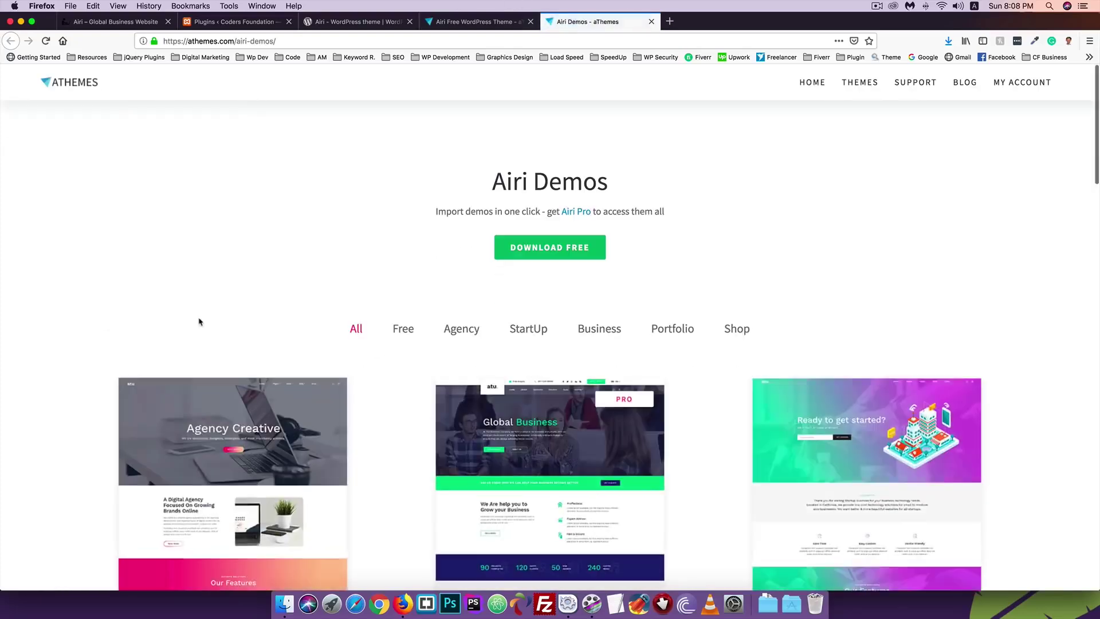
Step: Browse the Airi demo gallery and open the live demo of the free Agency design
scroll(200, 322, "down", 2)
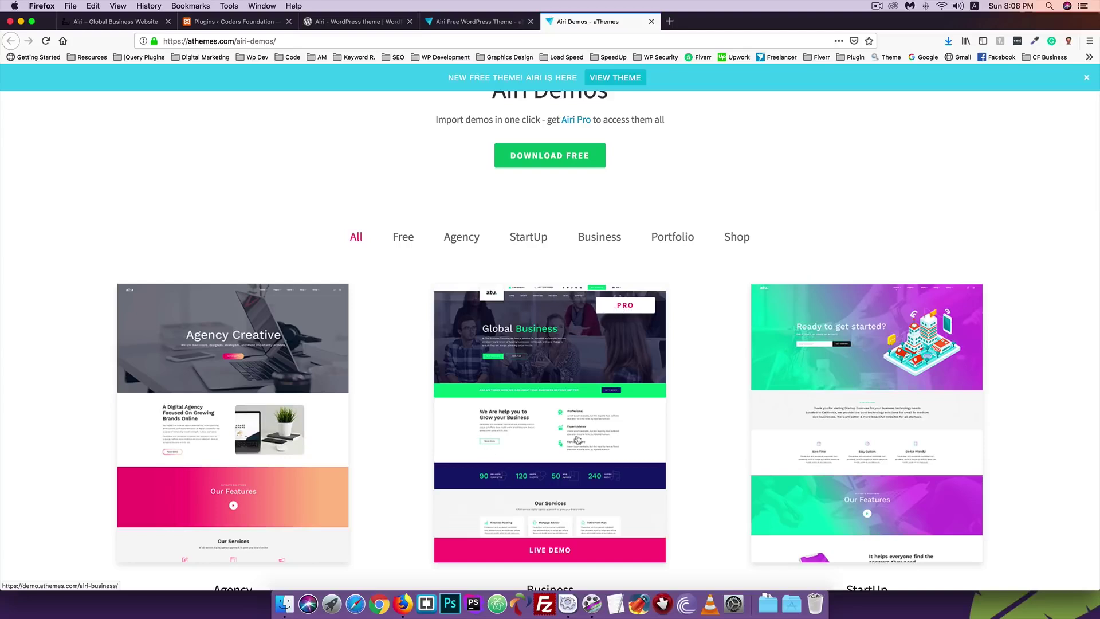
scroll(297, 275, "down", 4)
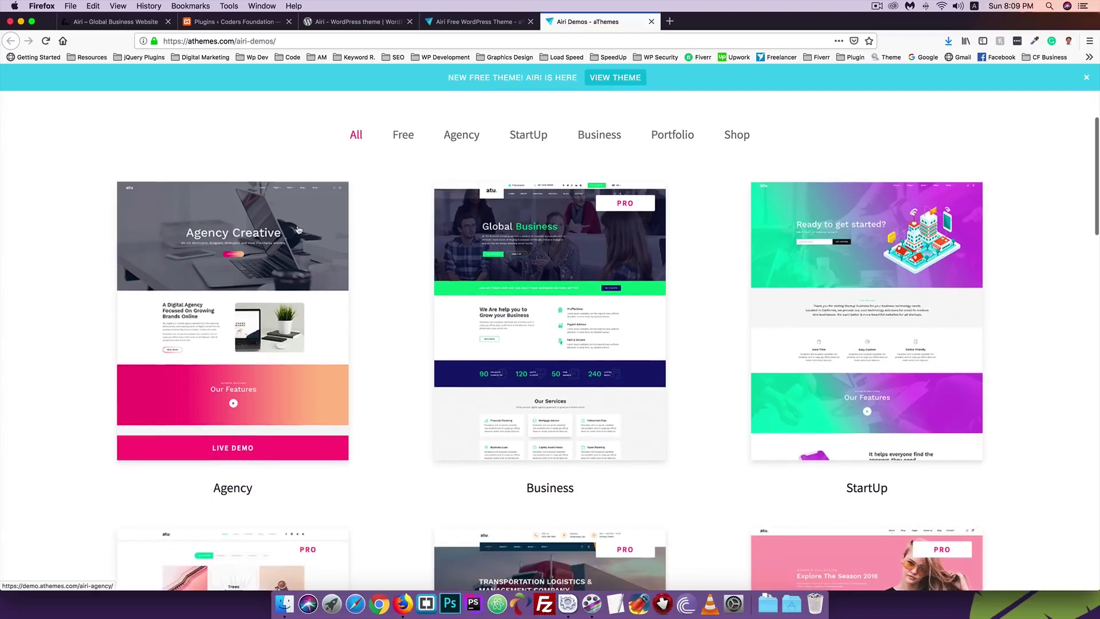
scroll(298, 230, "up", 1)
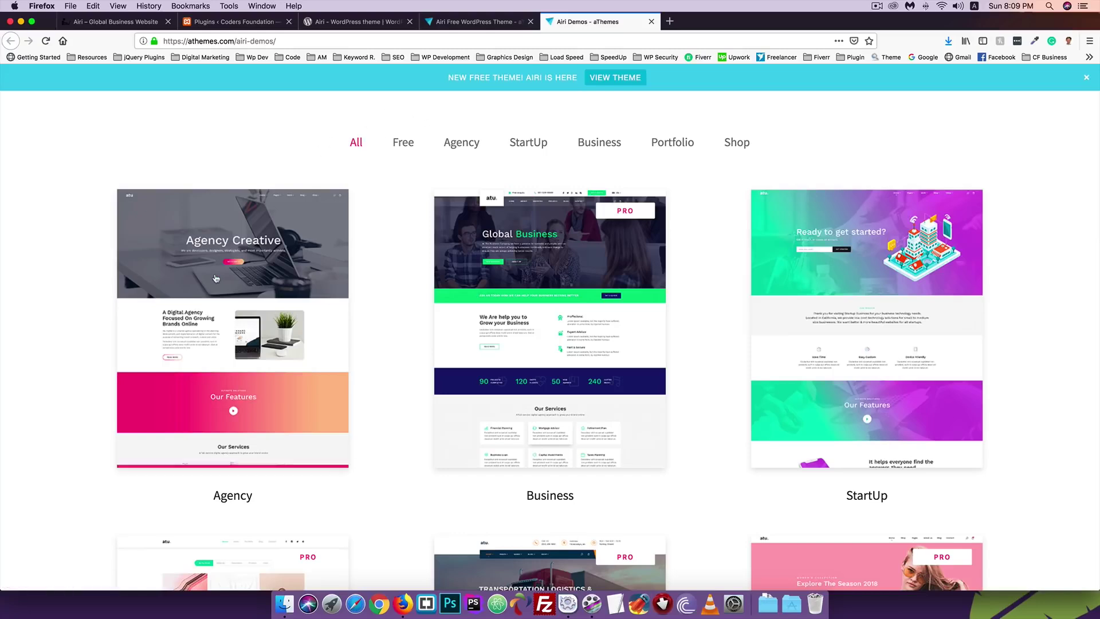
scroll(258, 453, "down", 3)
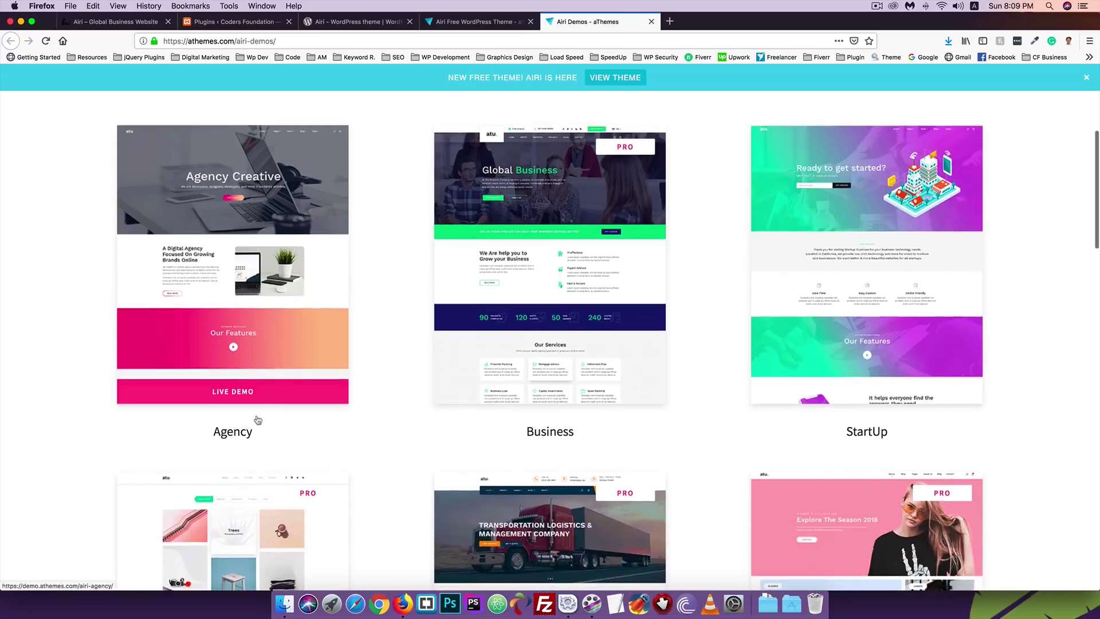
left_click(221, 392)
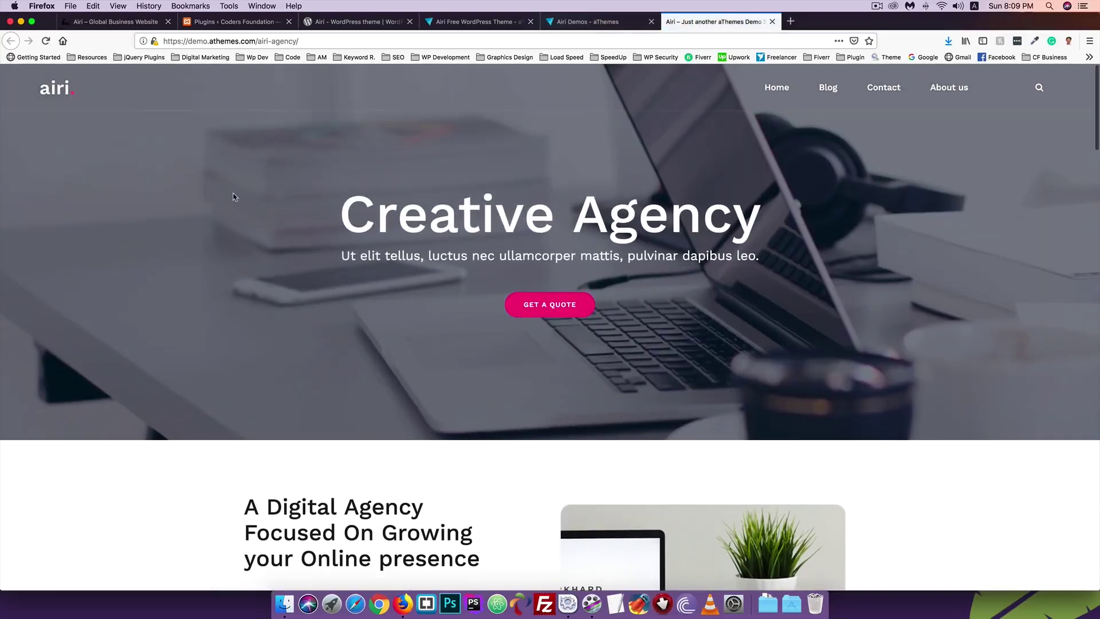
Step: Review the Agency demo site from its header through services, work and testimonials, then go back up to the header
scroll(252, 175, "down", 2)
scroll(252, 175, "down", 15)
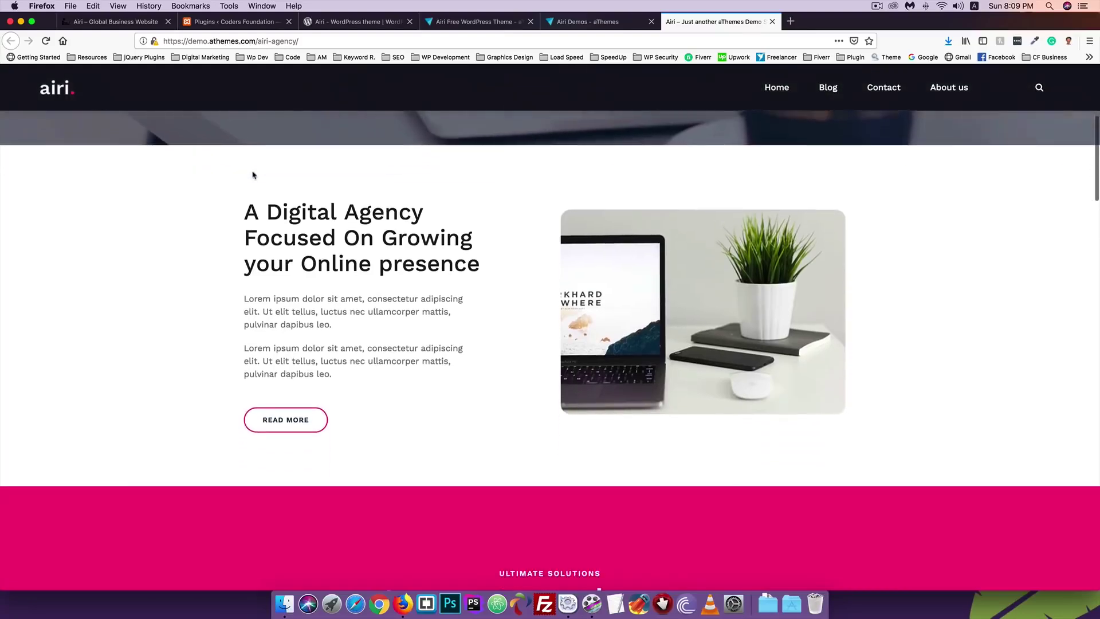
scroll(252, 174, "down", 10)
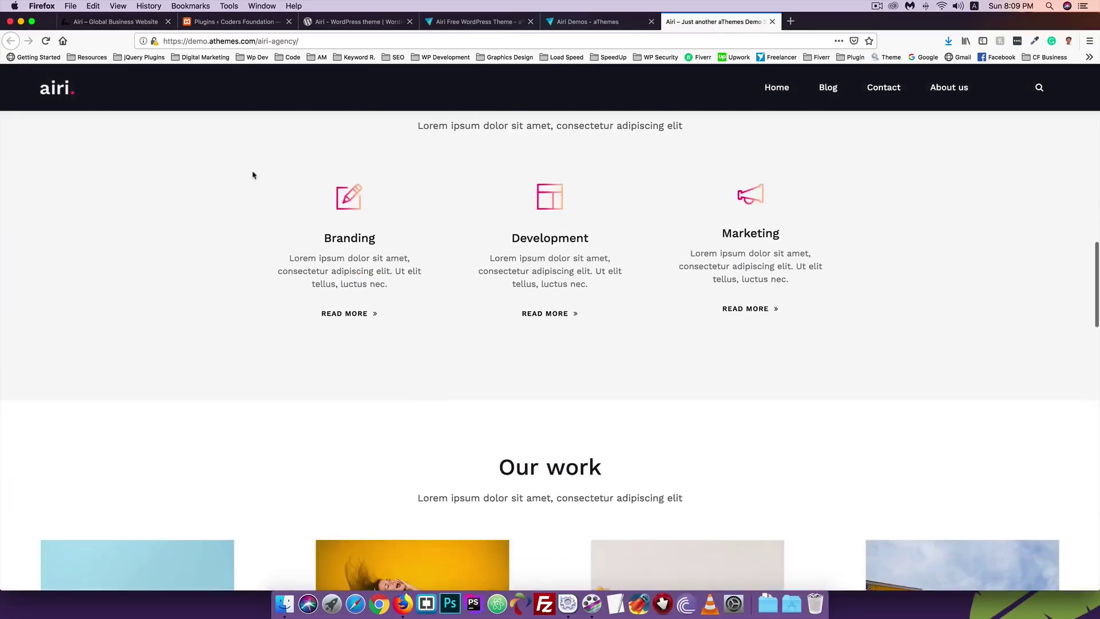
scroll(253, 175, "down", 12)
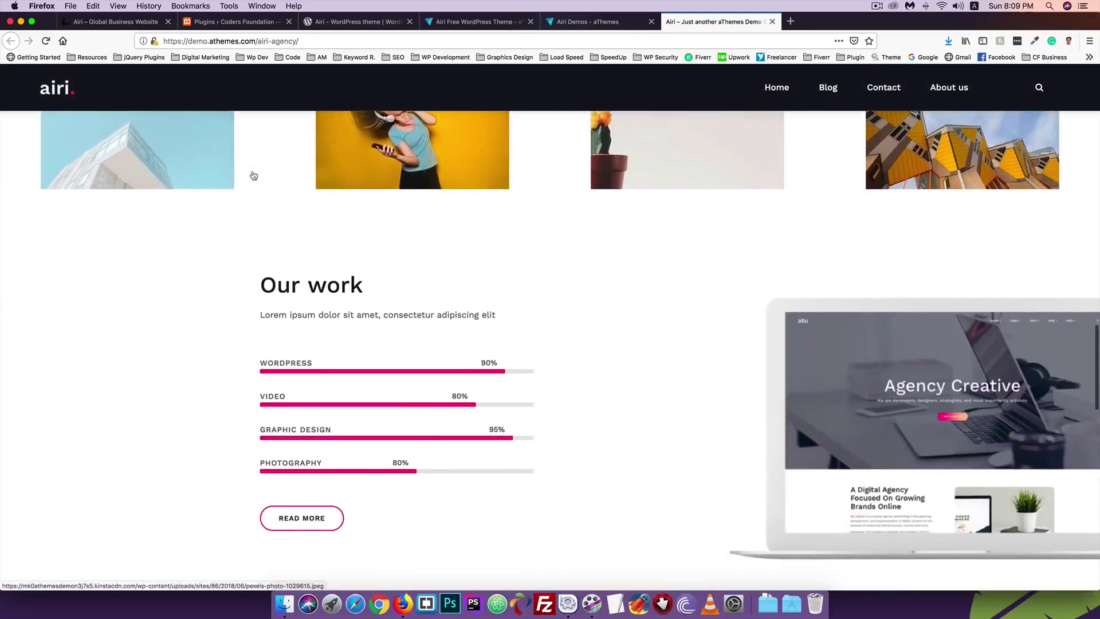
scroll(252, 174, "down", 10)
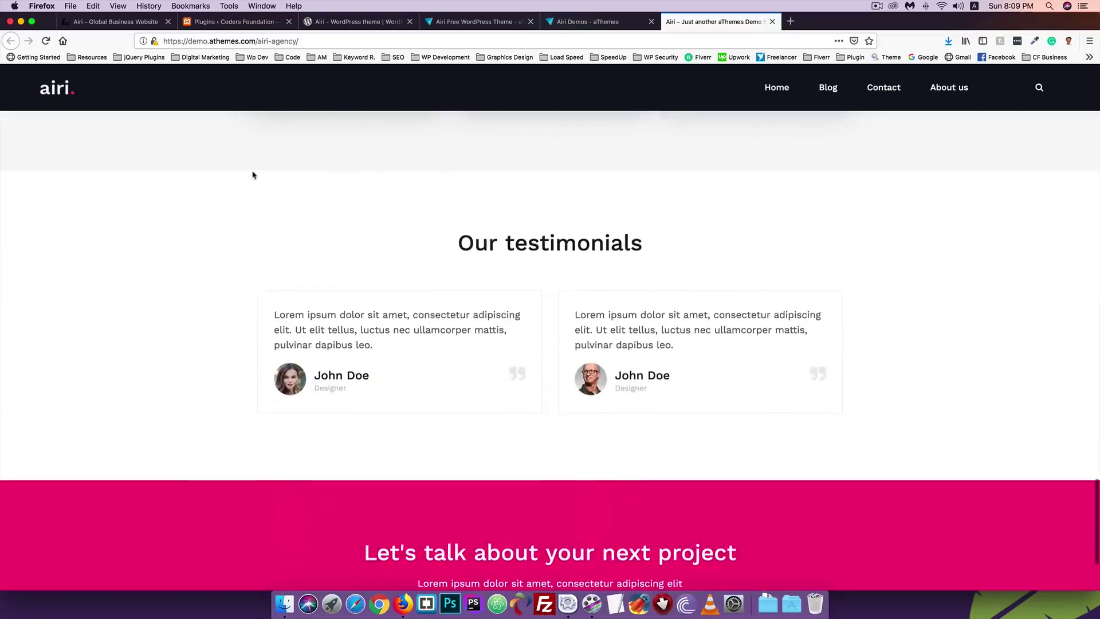
scroll(253, 175, "up", 20)
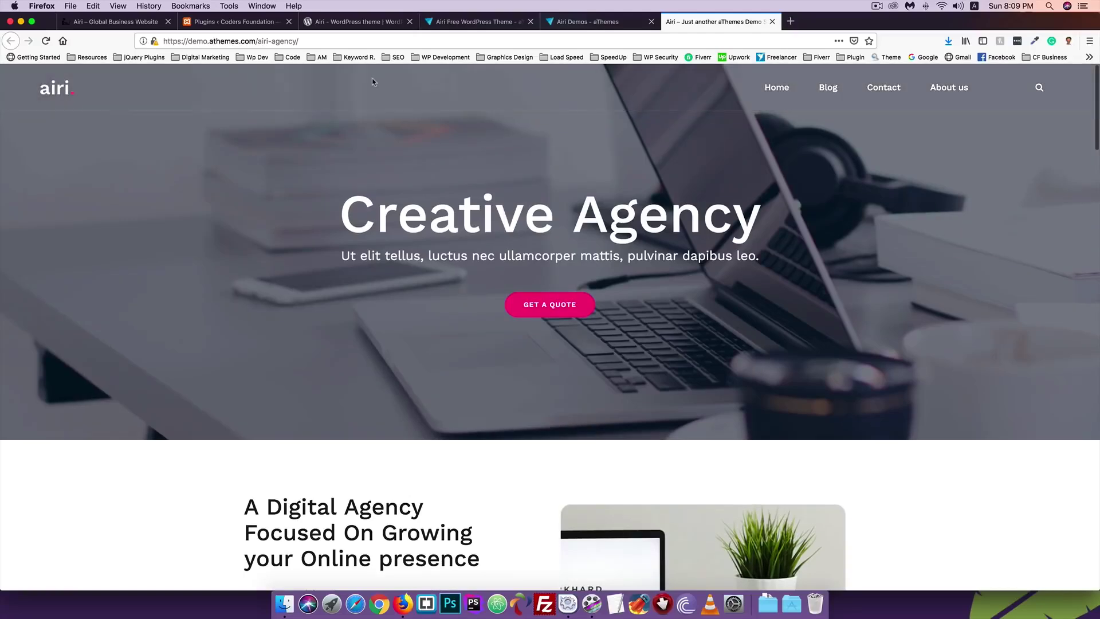
Step: Return to the Airi demo gallery and open the live demo of the StartUp design
left_click(589, 21)
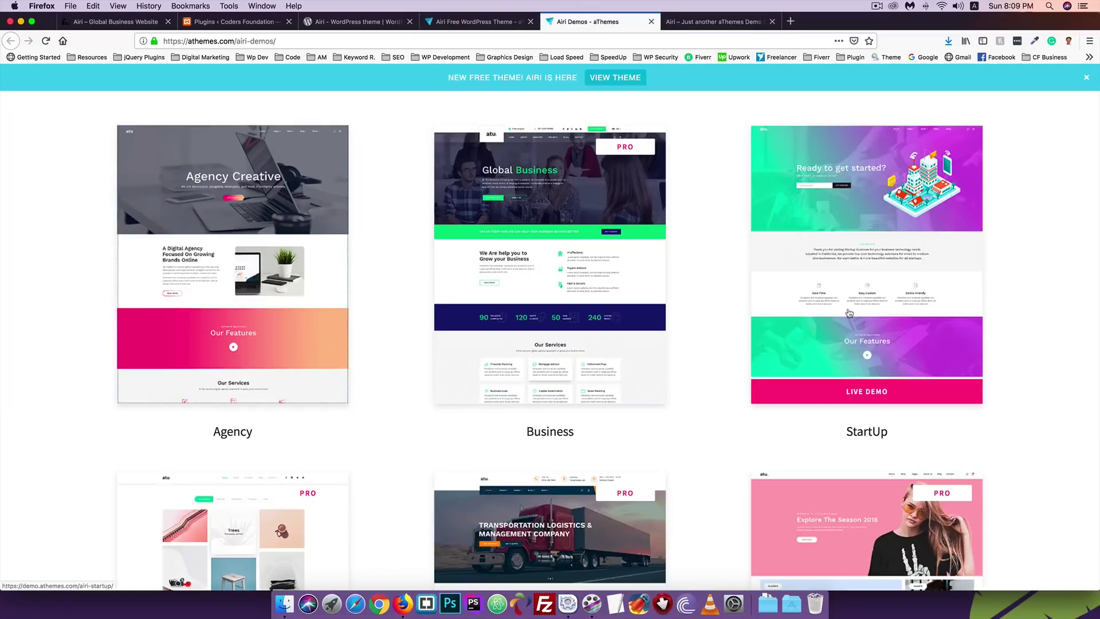
scroll(859, 366, "down", 1)
left_click(859, 368)
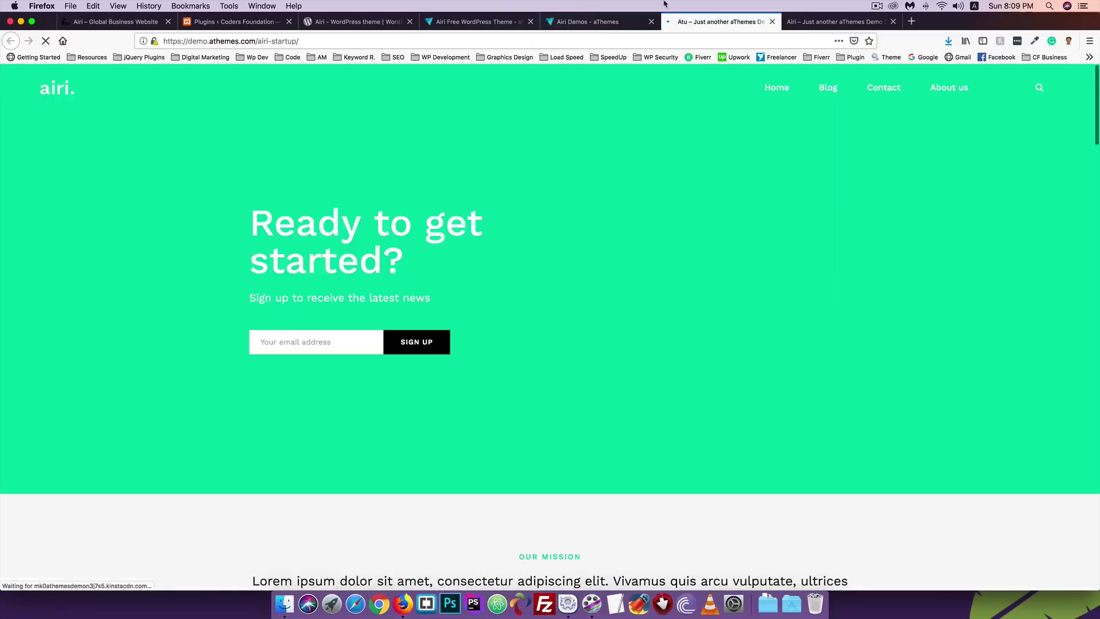
Step: Review the StartUp demo site from its mission and pricing sections through team, testimonials and footer, then go back up to the header
scroll(410, 224, "down", 15)
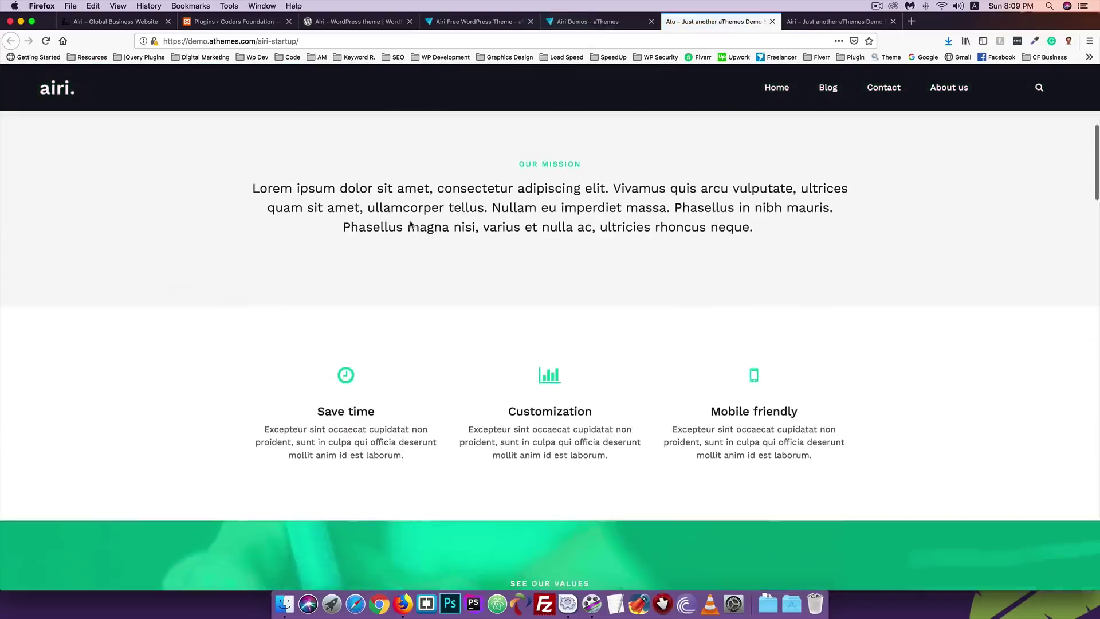
scroll(410, 224, "down", 5)
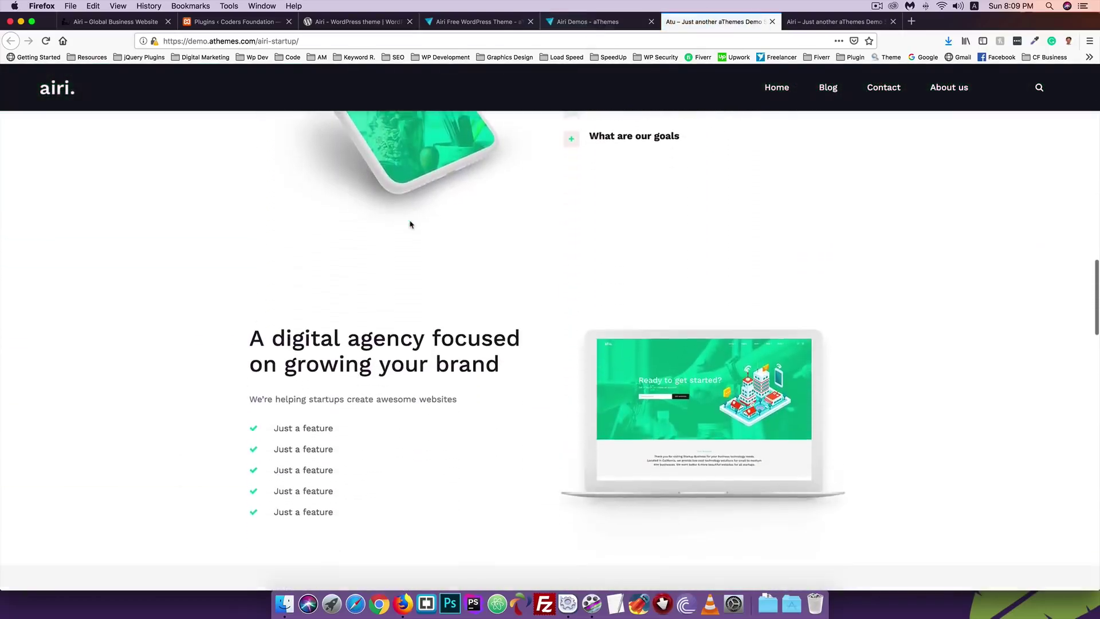
scroll(411, 224, "down", 14)
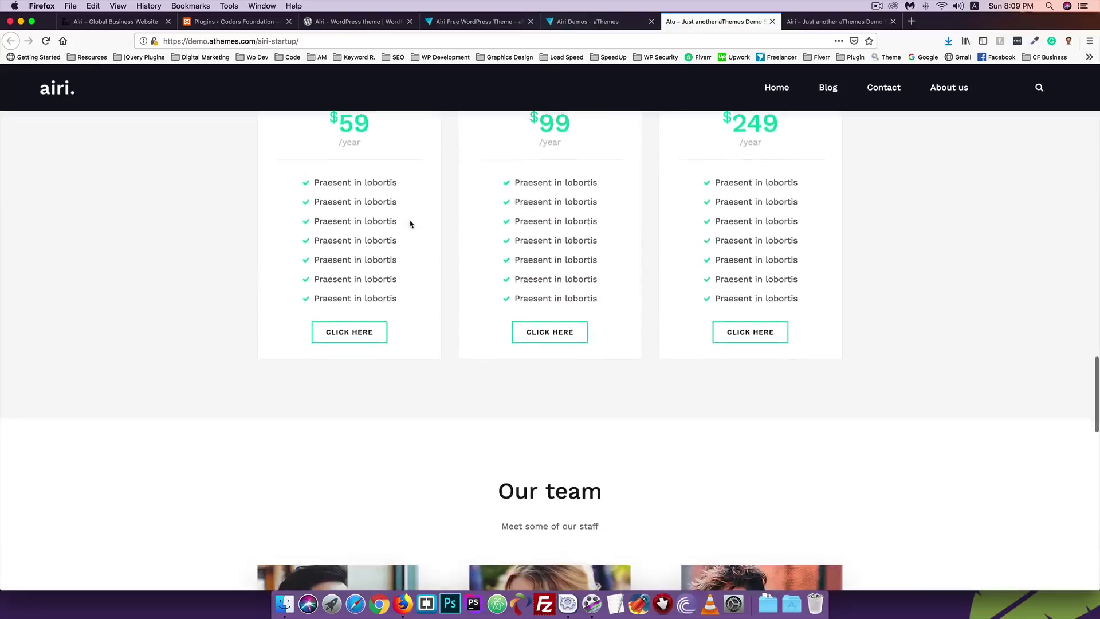
scroll(410, 224, "down", 2)
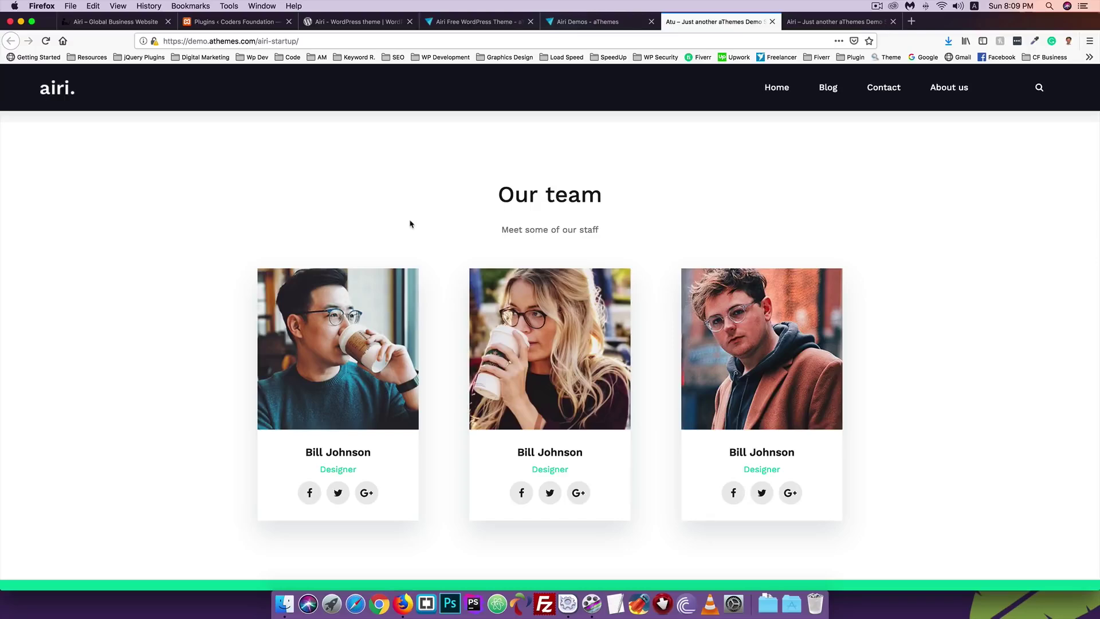
scroll(440, 270, "down", 10)
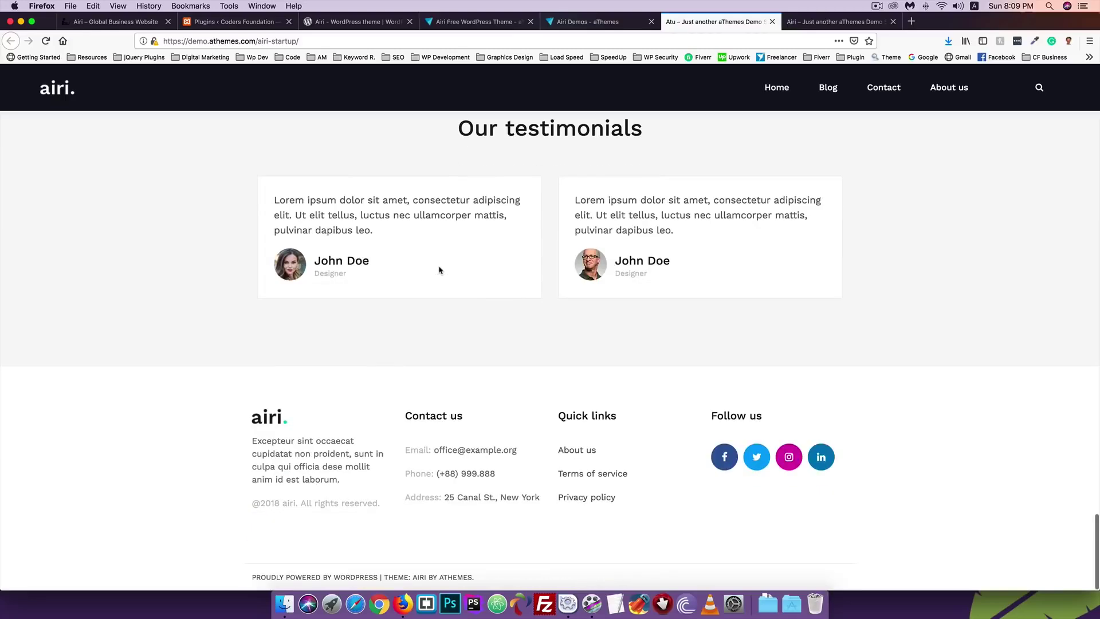
scroll(440, 270, "up", 15)
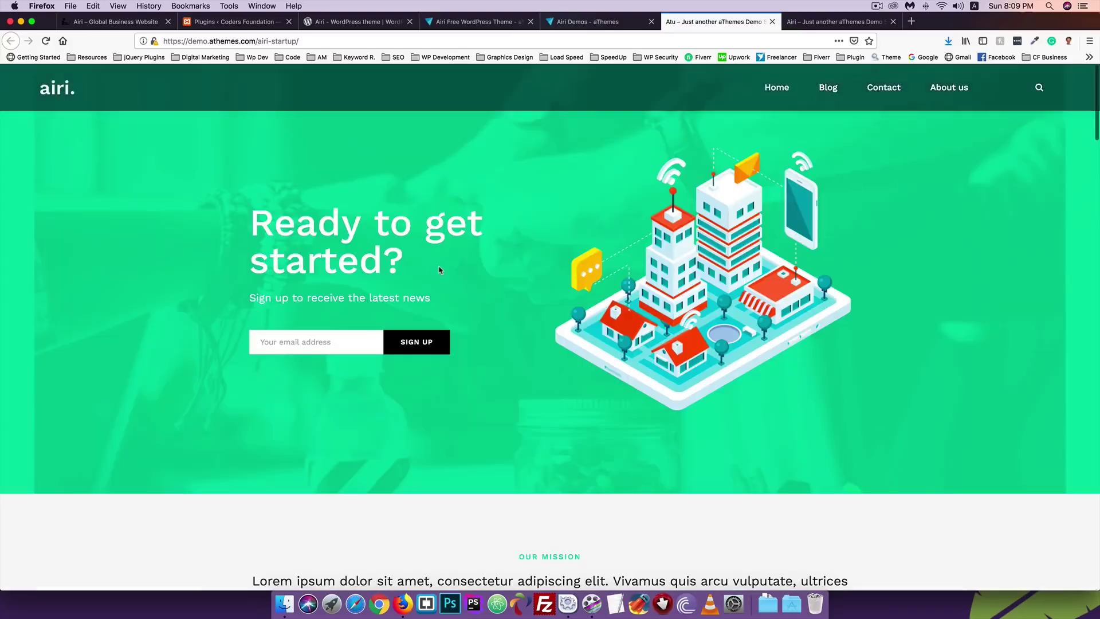
Step: Revisit the Airi theme page on aThemes, then look over the opening sections of the StartUp demo again
left_click(475, 22)
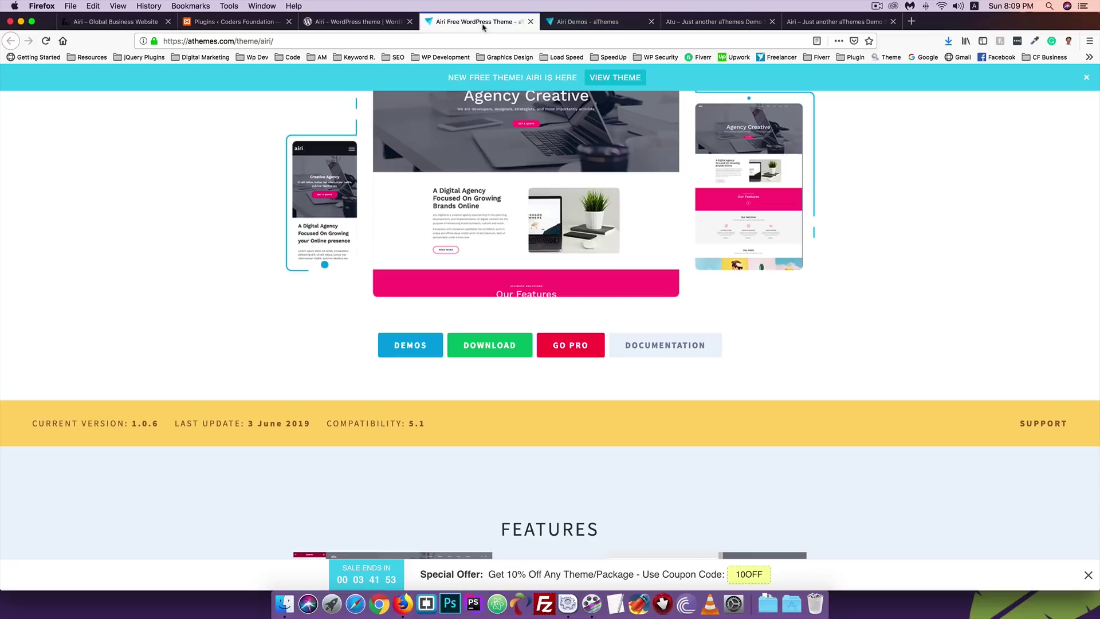
left_click(720, 28)
scroll(360, 244, "down", 5)
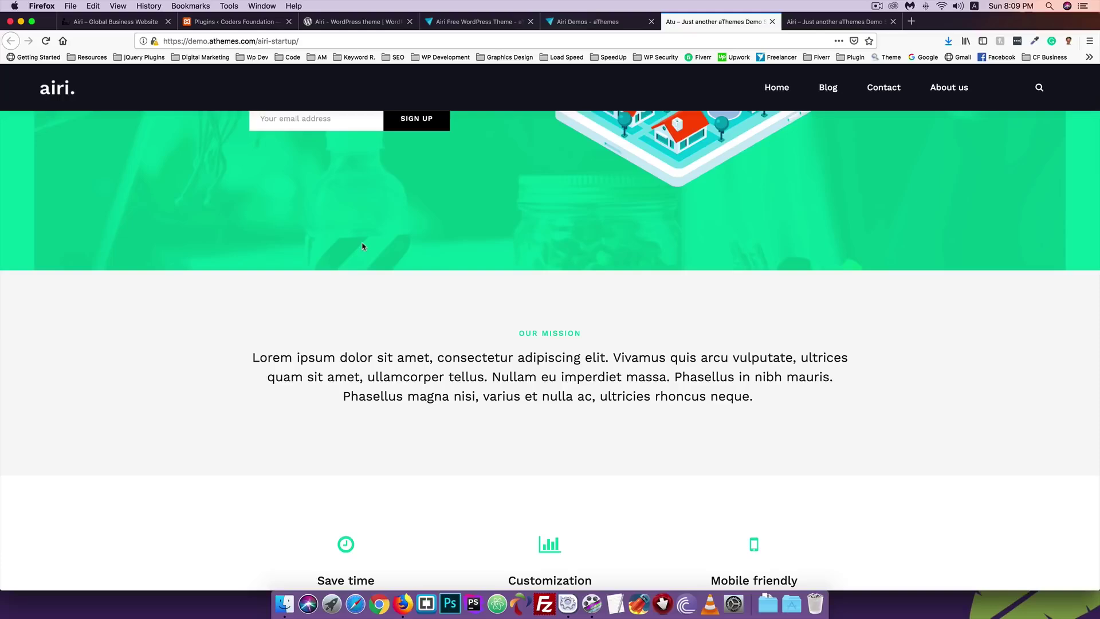
scroll(618, 109, "up", 5)
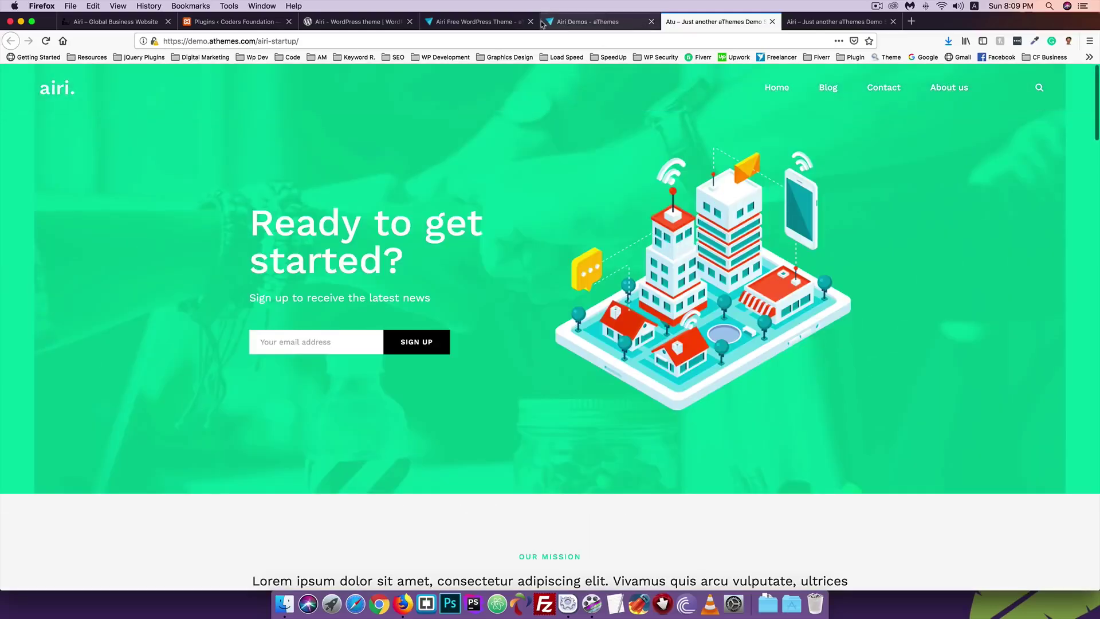
Step: Switch to the Agency demo and review its services, work, skills and latest news sections again
left_click(800, 20)
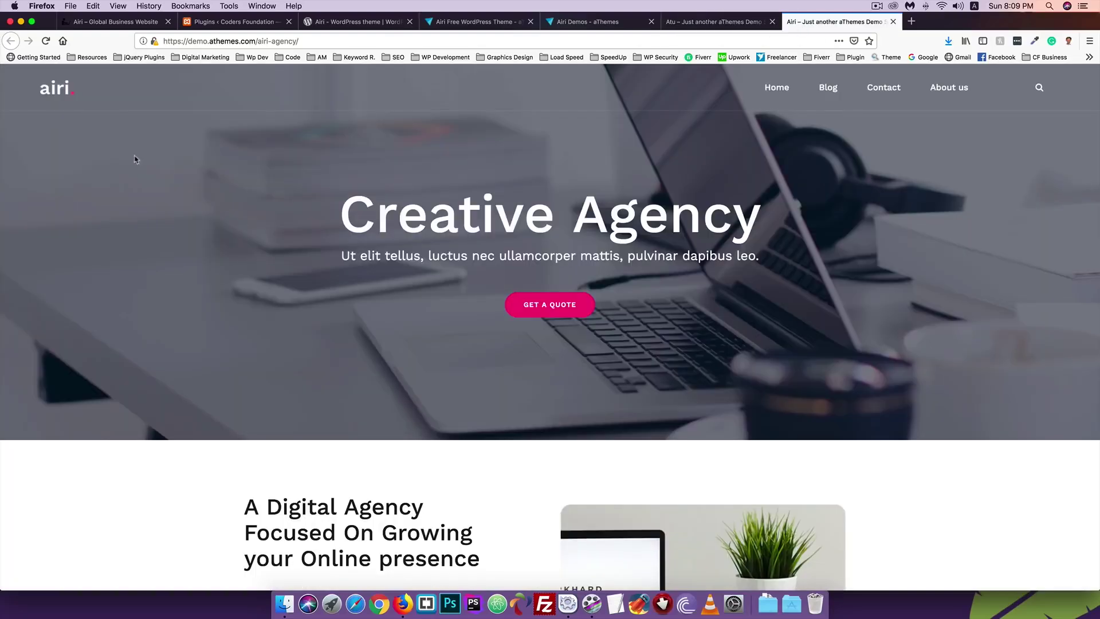
scroll(354, 250, "down", 4)
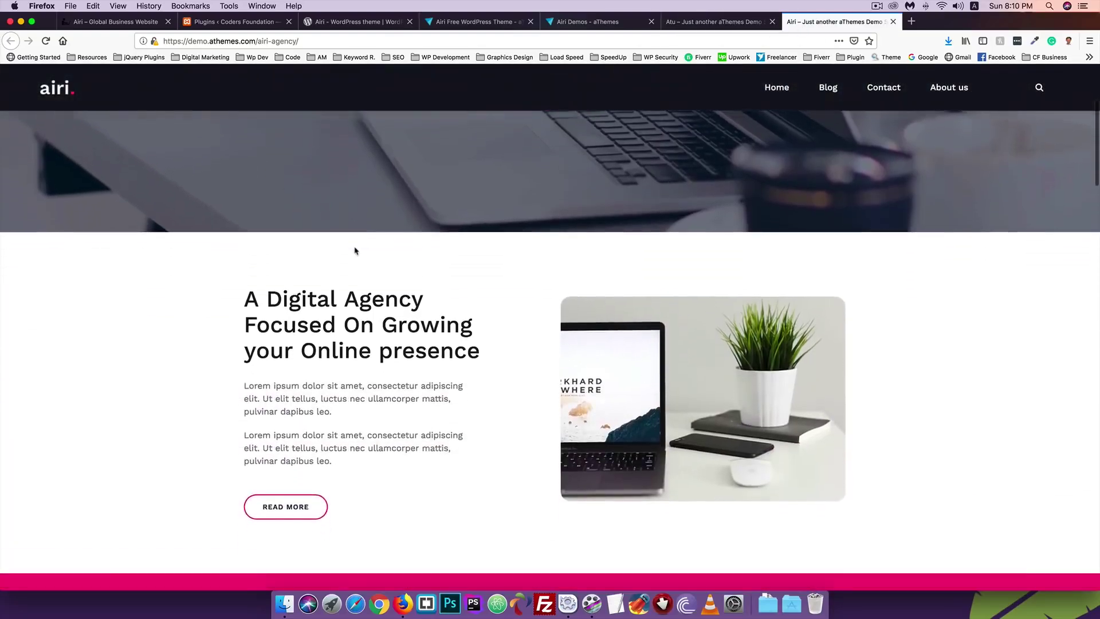
scroll(355, 250, "down", 15)
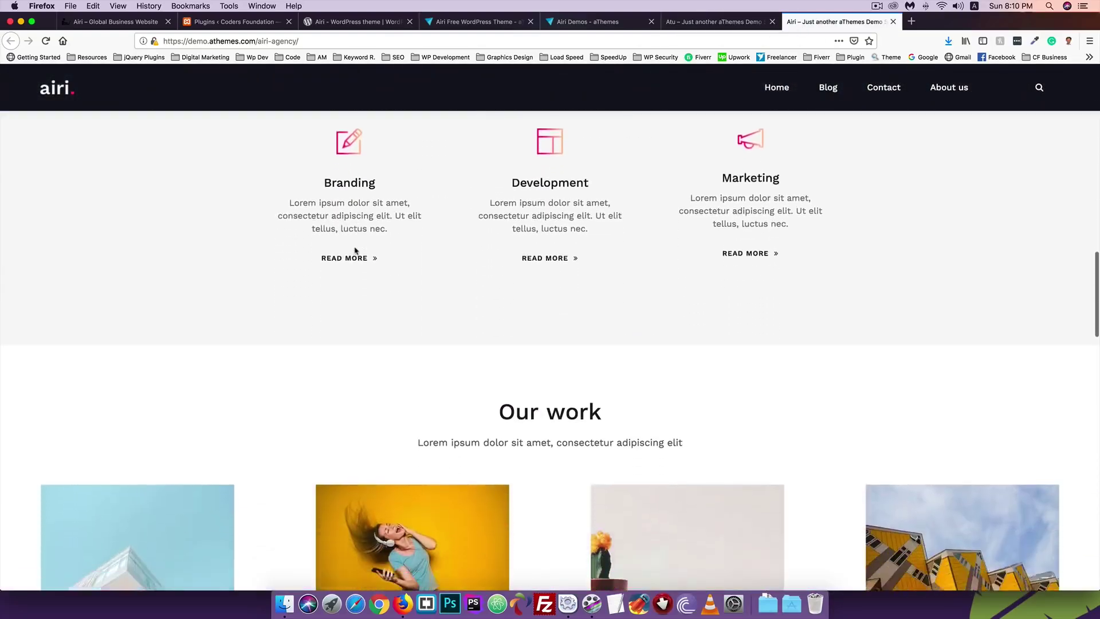
scroll(355, 250, "down", 5)
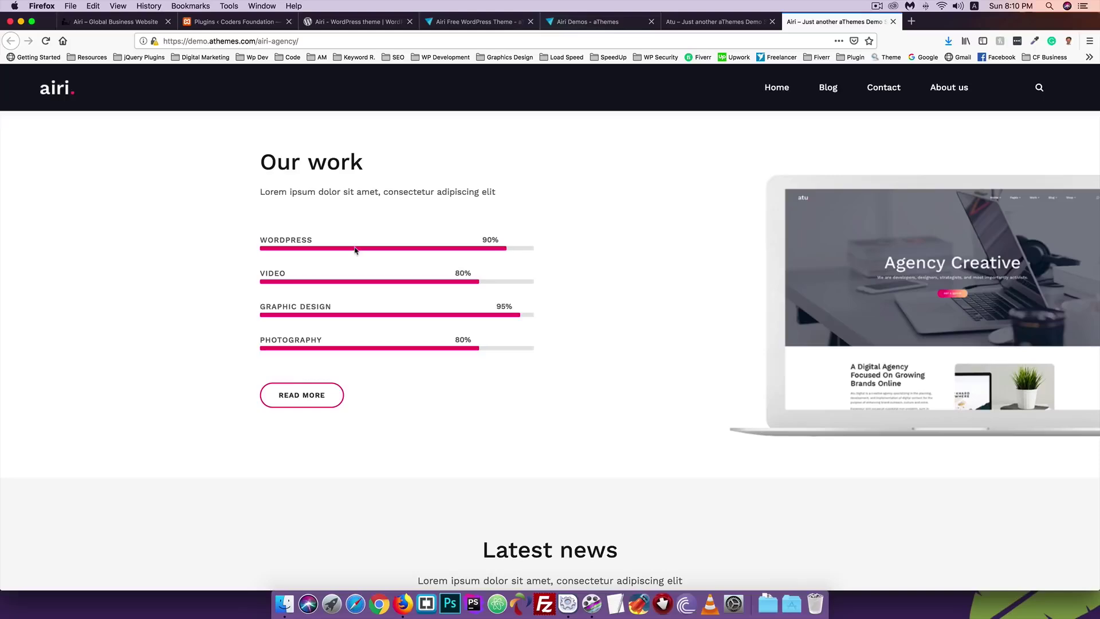
scroll(300, 283, "down", 10)
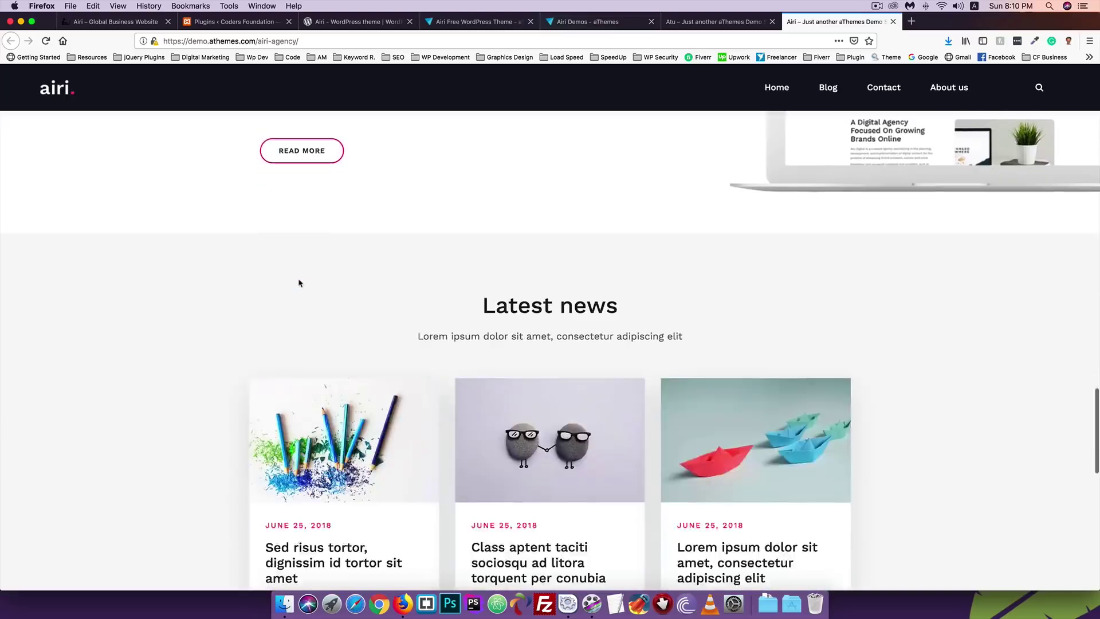
scroll(300, 283, "up", 20)
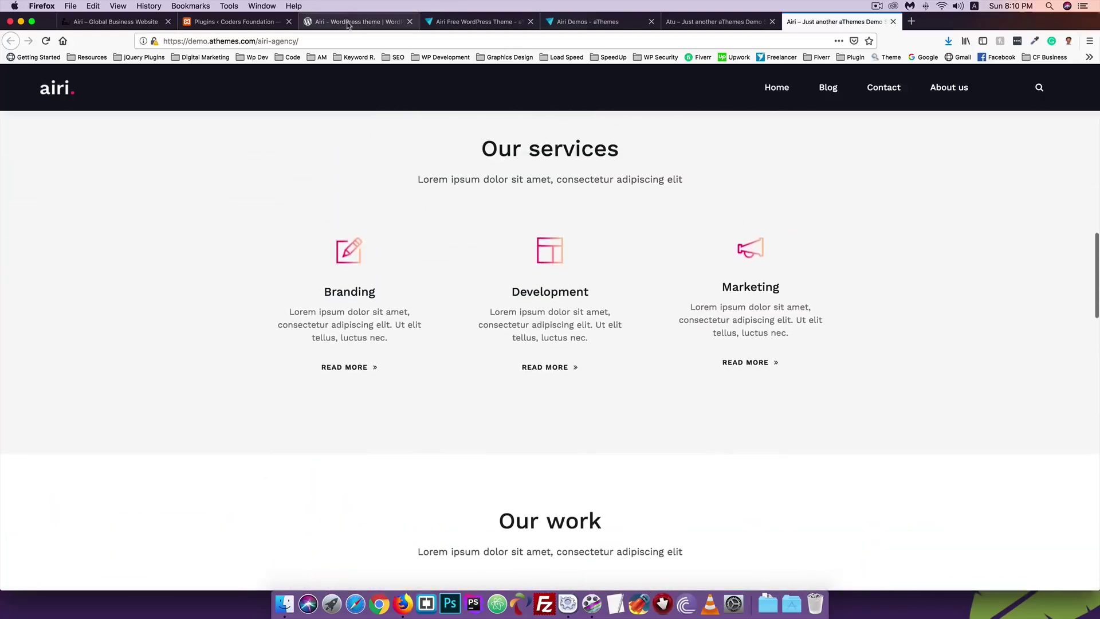
Step: Switch to the local WordPress Plugins page and review the Airi welcome notice and the installed plugins
left_click(266, 24)
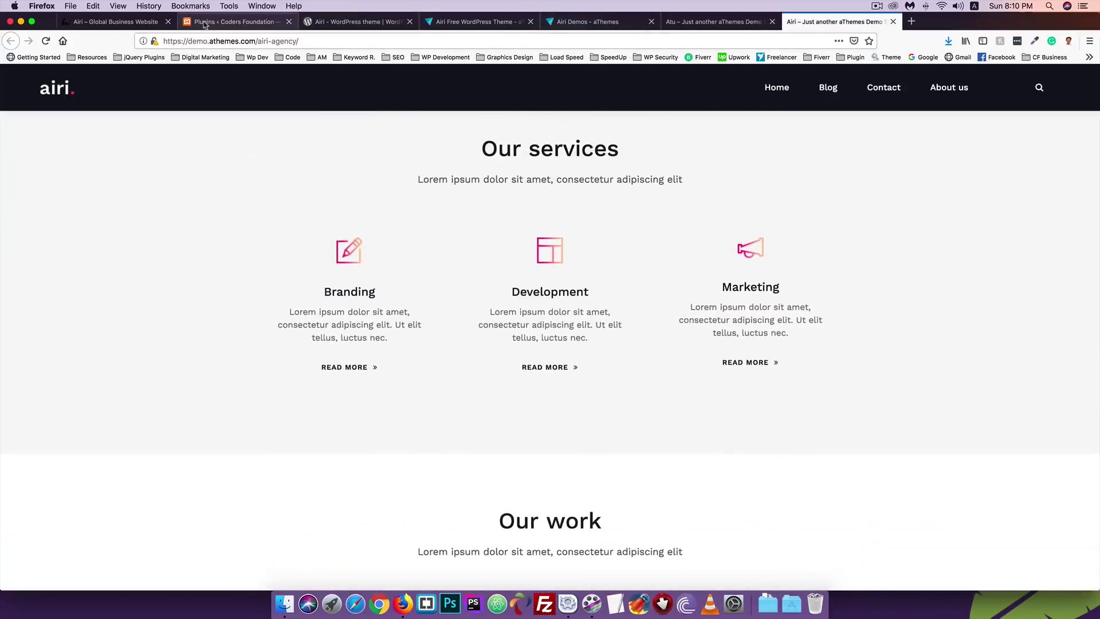
scroll(311, 176, "down", 3)
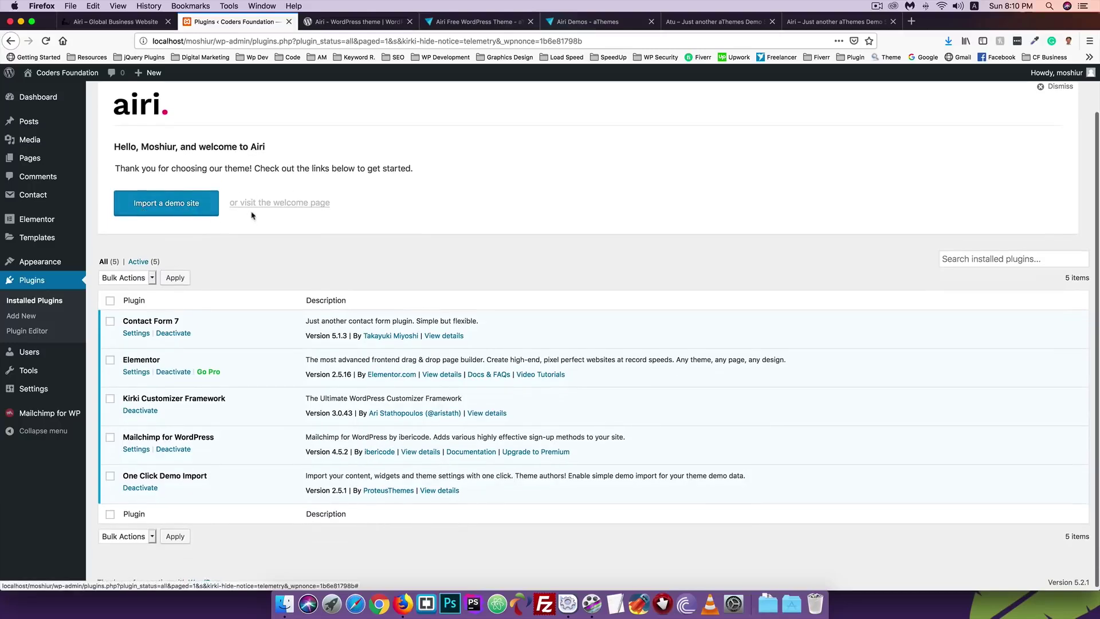
mouse_move(54, 380)
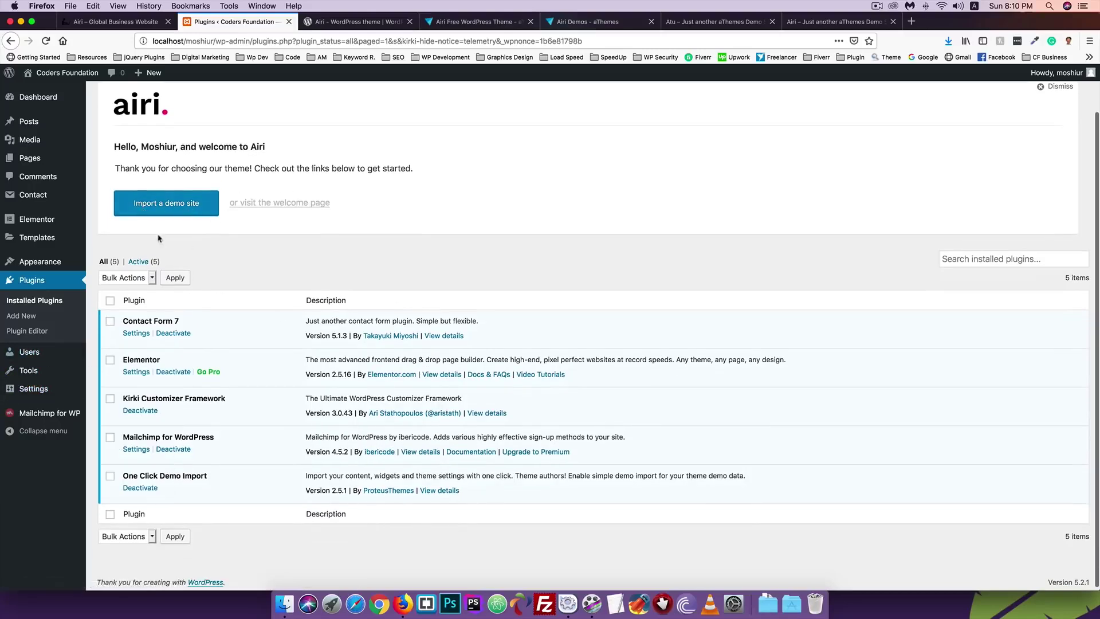
scroll(181, 271, "up", 2)
mouse_move(13, 392)
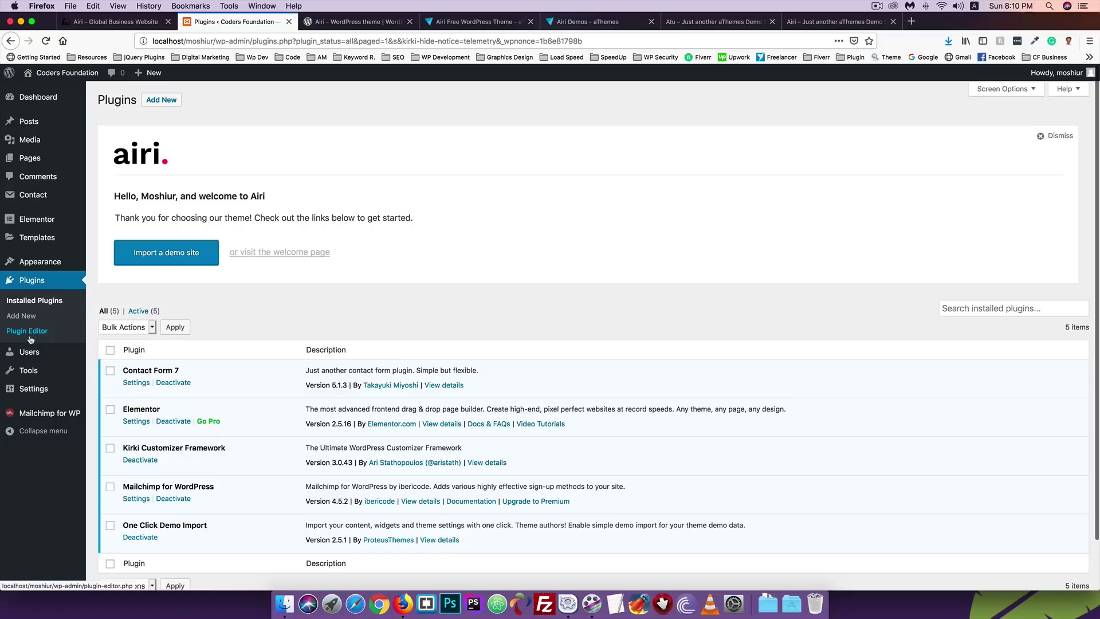
Step: Open the Airi theme's demo data import page and review the import notes and the available demo sites
mouse_move(31, 254)
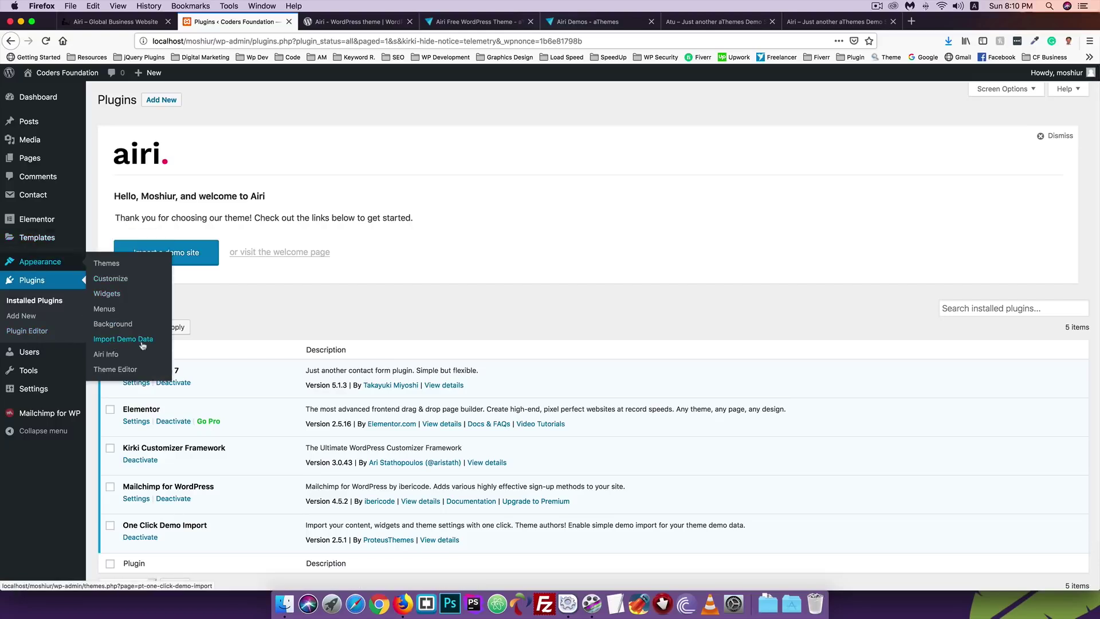
left_click(119, 341)
scroll(120, 342, "down", 5)
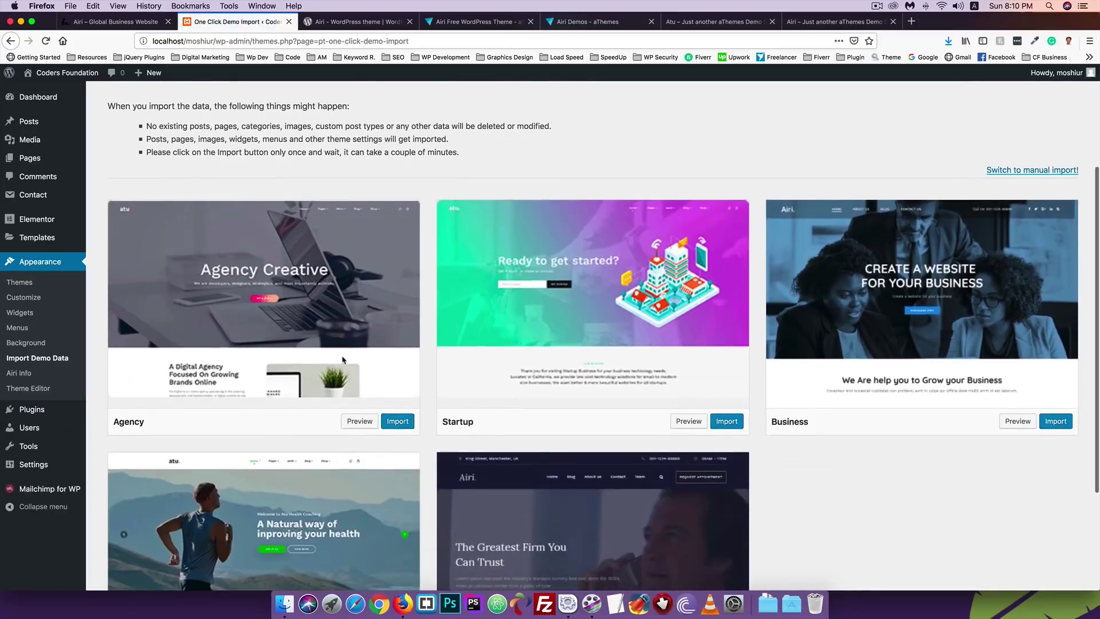
scroll(258, 305, "down", 2)
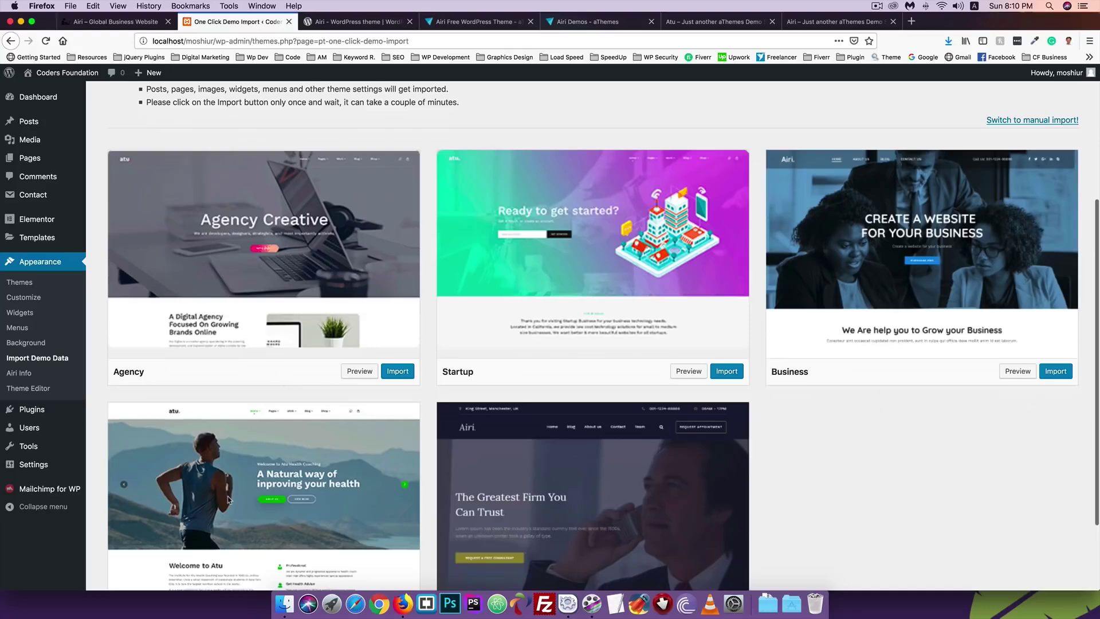
scroll(229, 498, "down", 2)
scroll(228, 499, "up", 5)
scroll(227, 499, "up", 3)
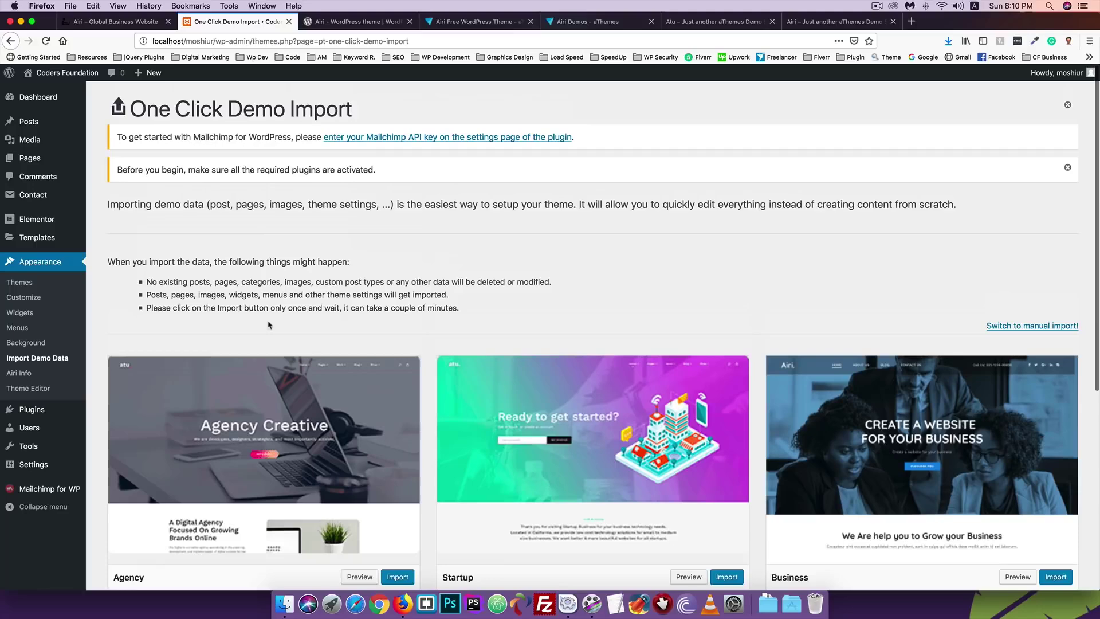
scroll(244, 325, "down", 4)
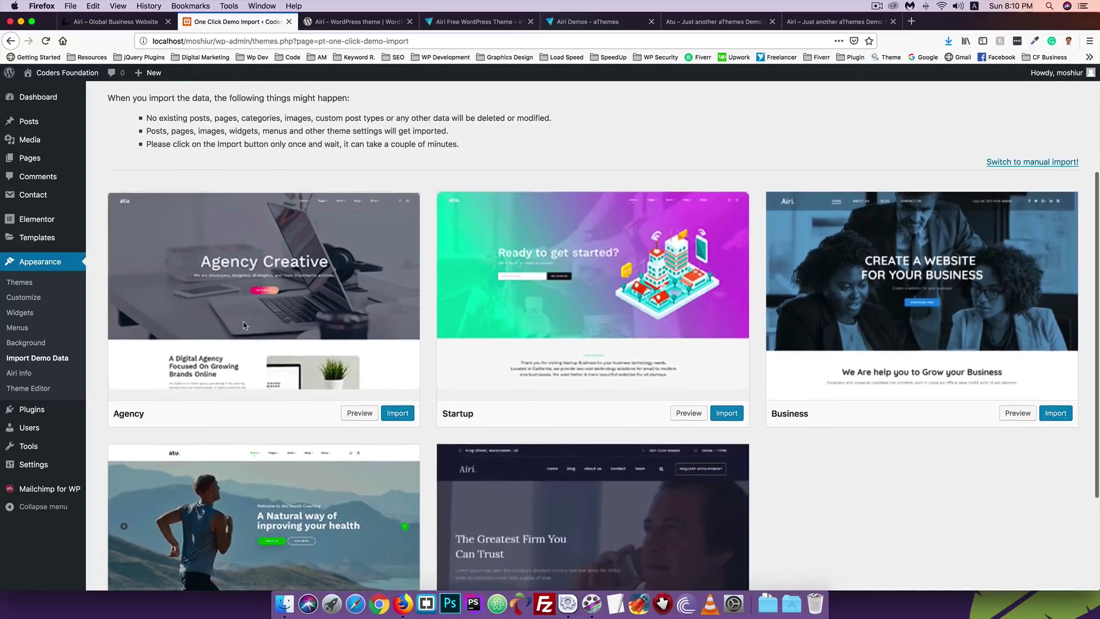
scroll(264, 303, "up", 3)
scroll(250, 222, "up", 1)
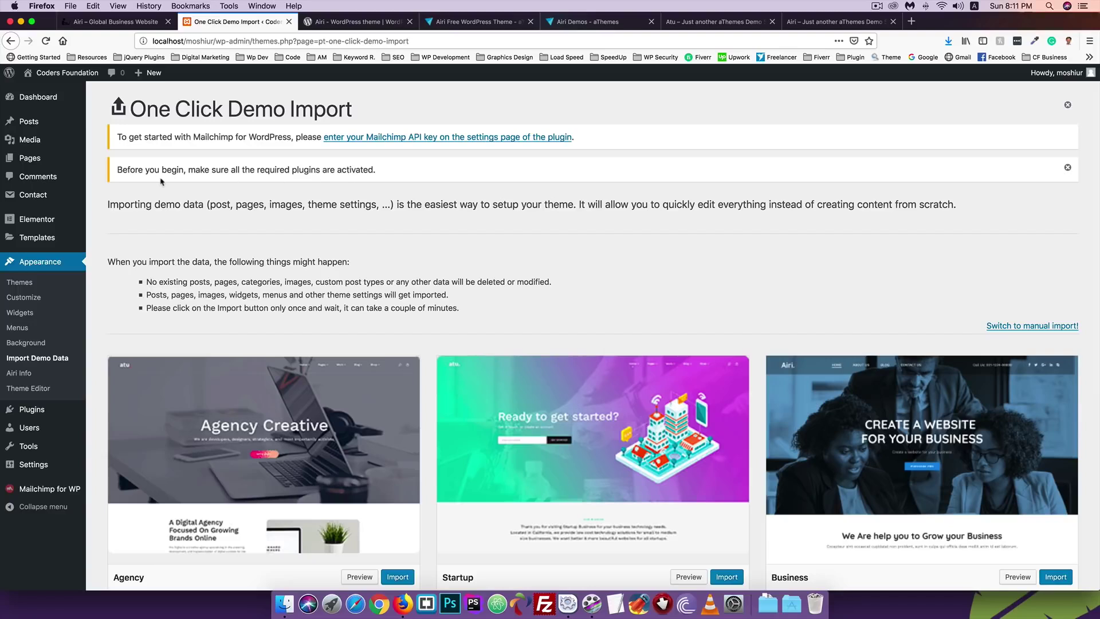
scroll(338, 396, "down", 3)
scroll(338, 395, "up", 3)
scroll(215, 190, "down", 2)
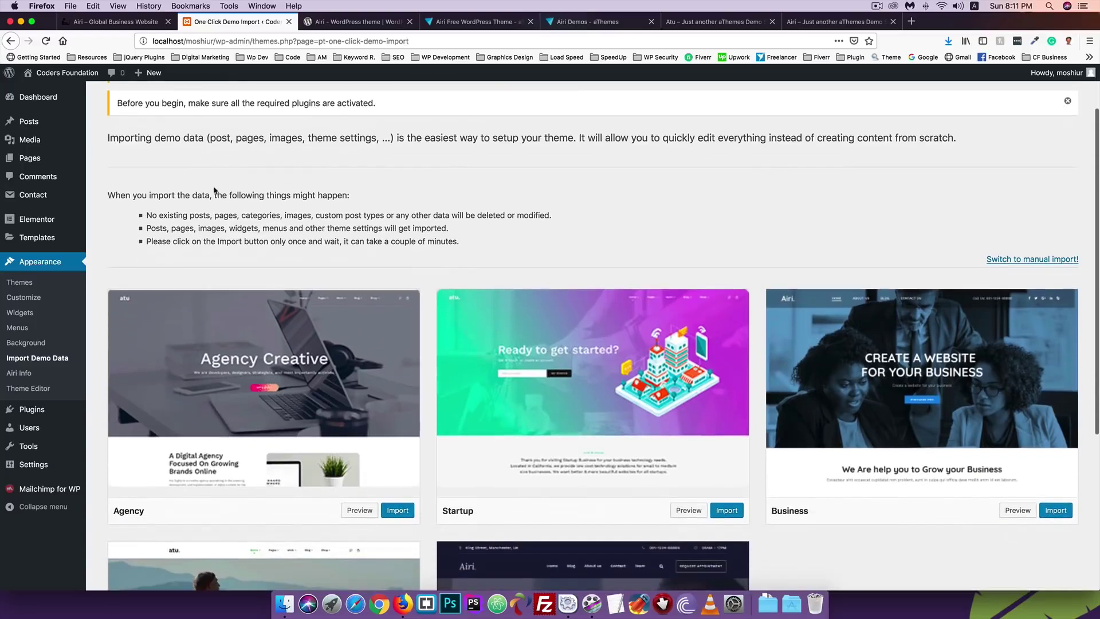
scroll(214, 191, "up", 2)
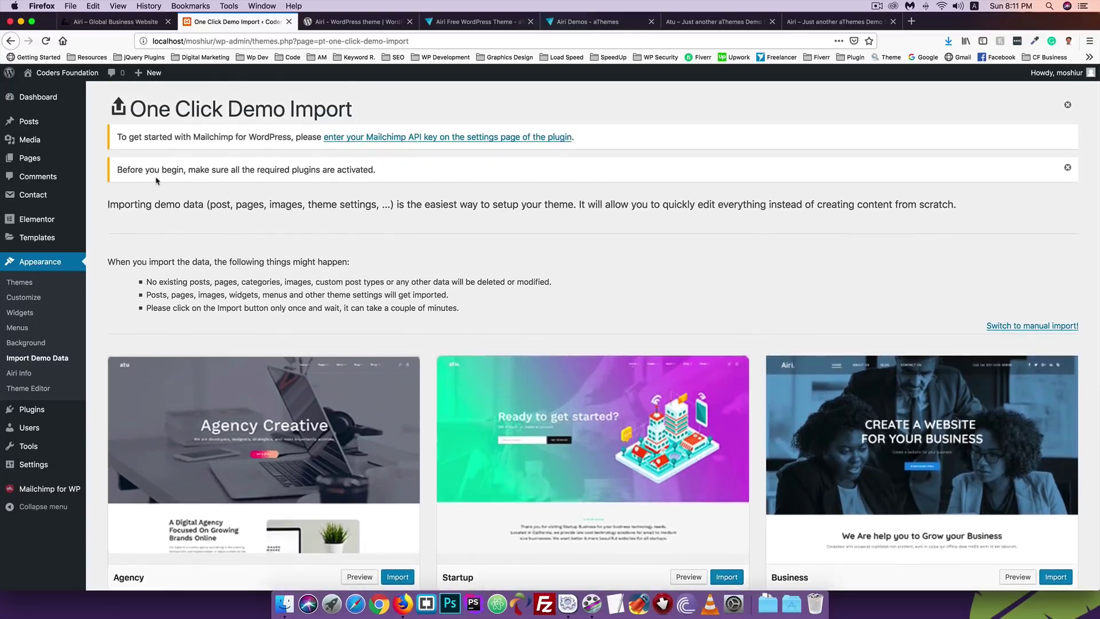
Step: Go through the Dashboard and installed plugins to the page for adding plugins and search for "wordpress reset"
left_click(51, 102)
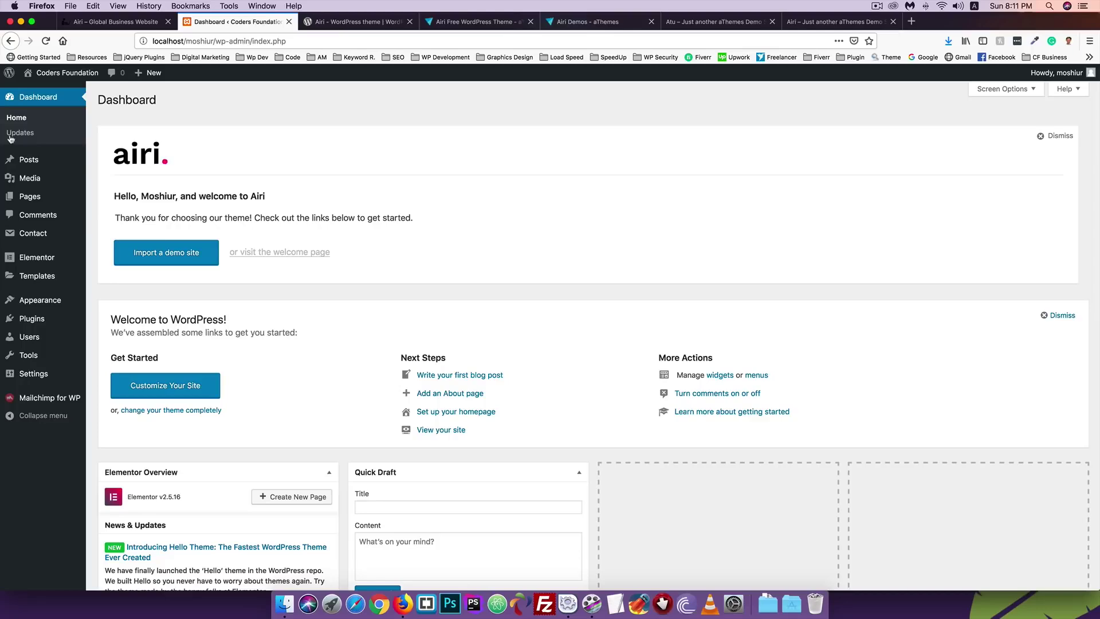
mouse_move(31, 195)
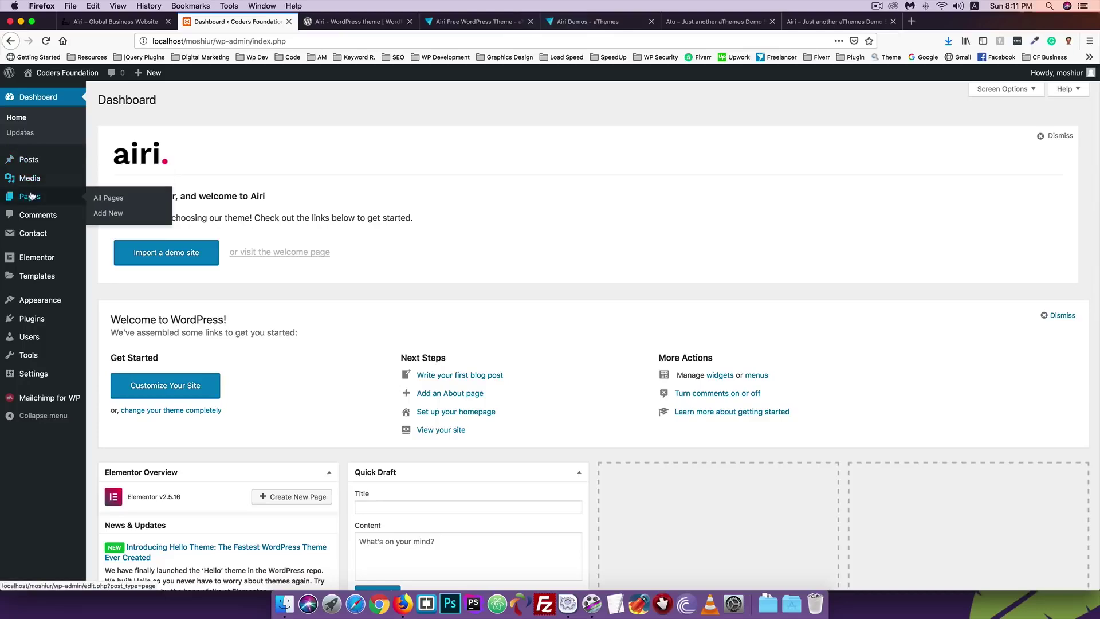
left_click(32, 318)
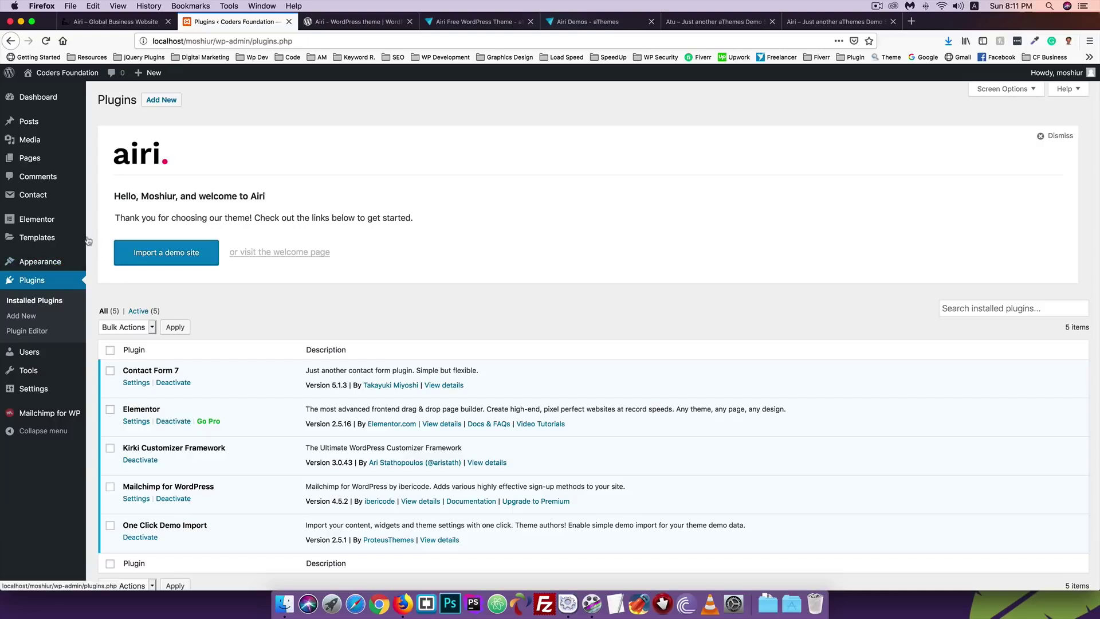
left_click(161, 103)
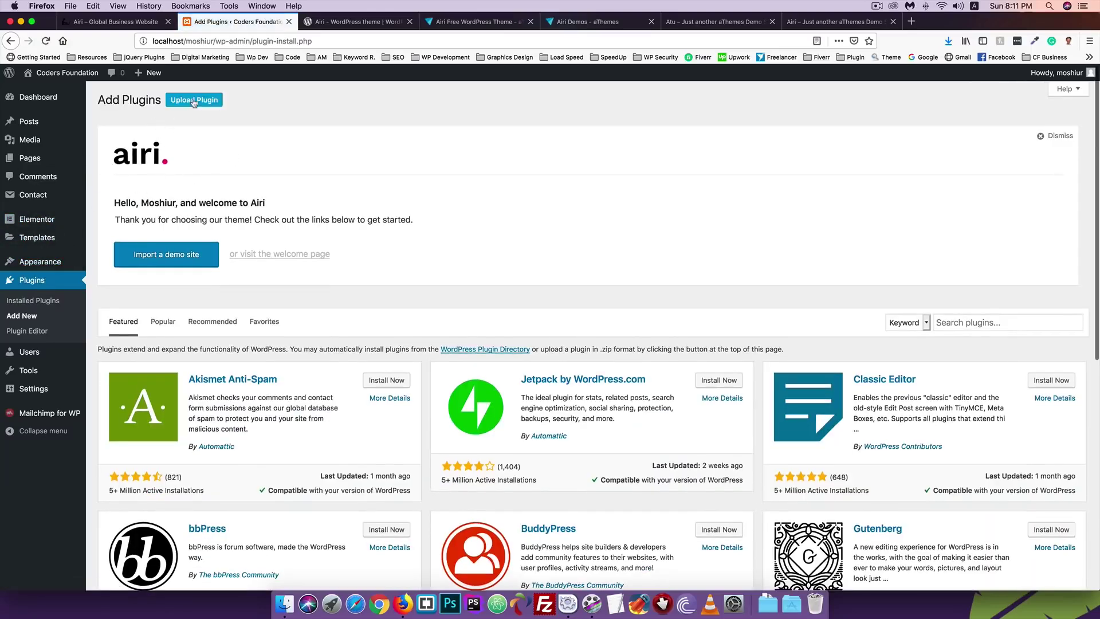
scroll(937, 190, "down", 4)
left_click(937, 193)
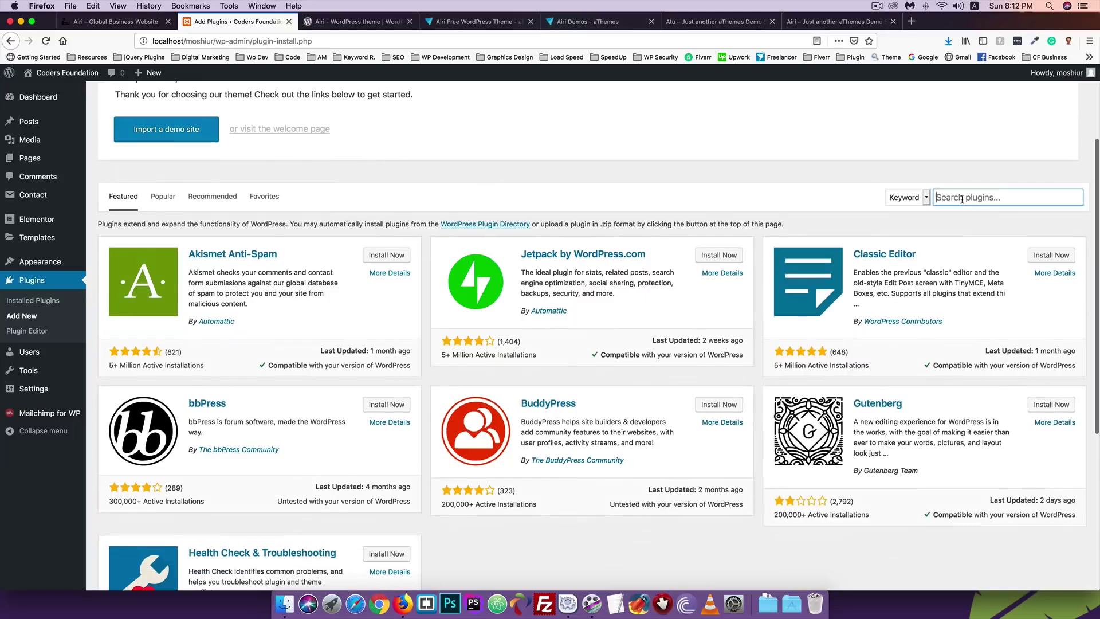
type("wordpress re")
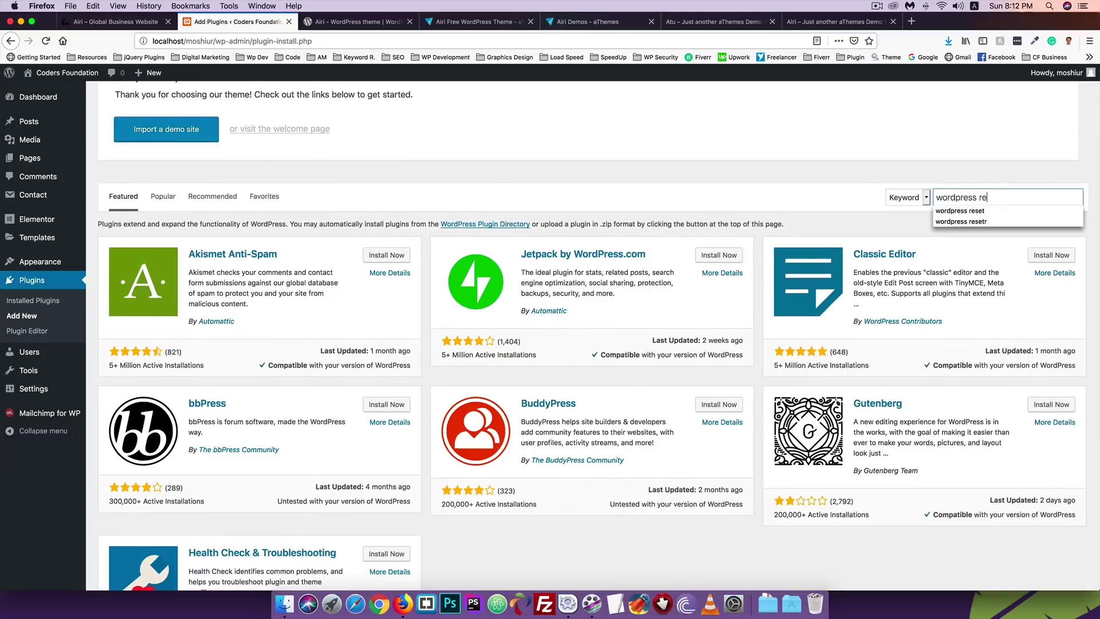
type("set")
key("Return")
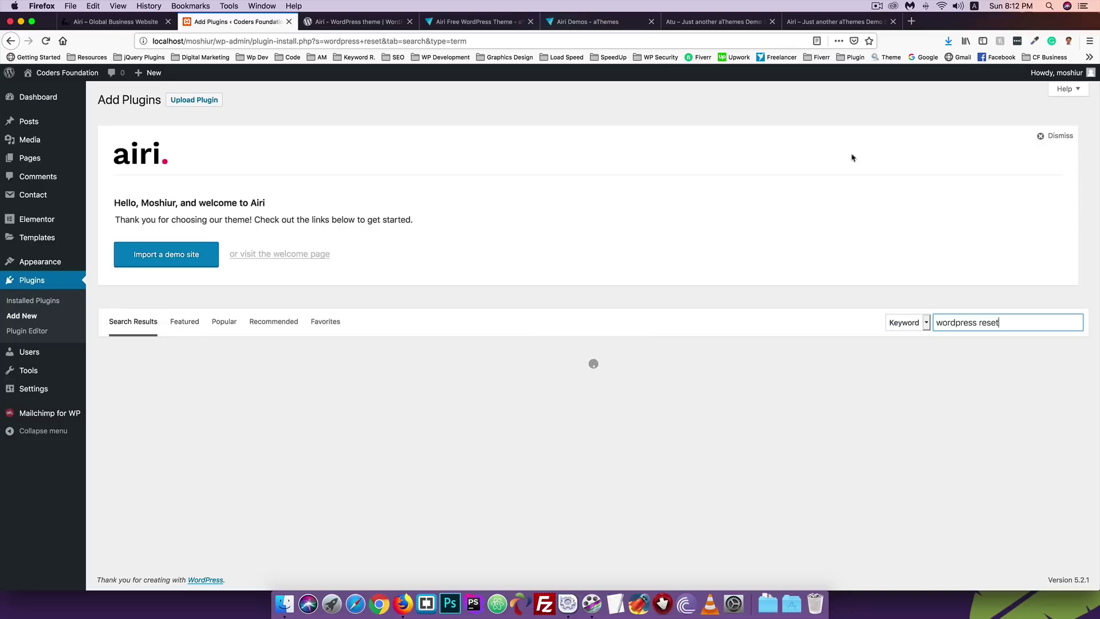
Step: Check the rating and compatibility of WP Reset – Best WordPress Reset Plugin in the results and install it
scroll(204, 352, "down", 2)
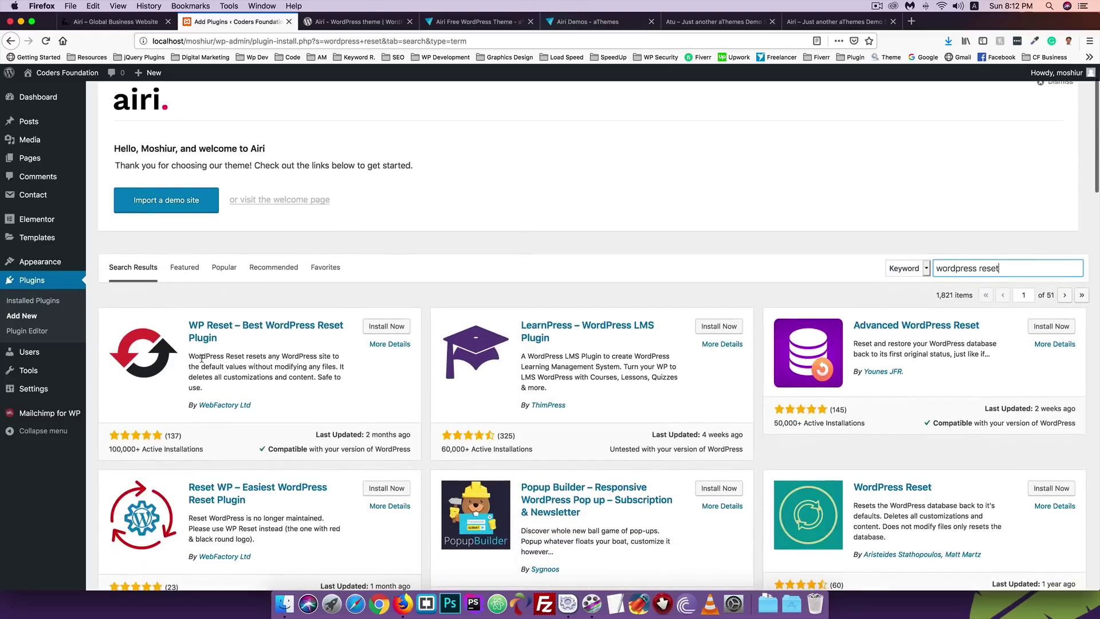
scroll(202, 358, "down", 1)
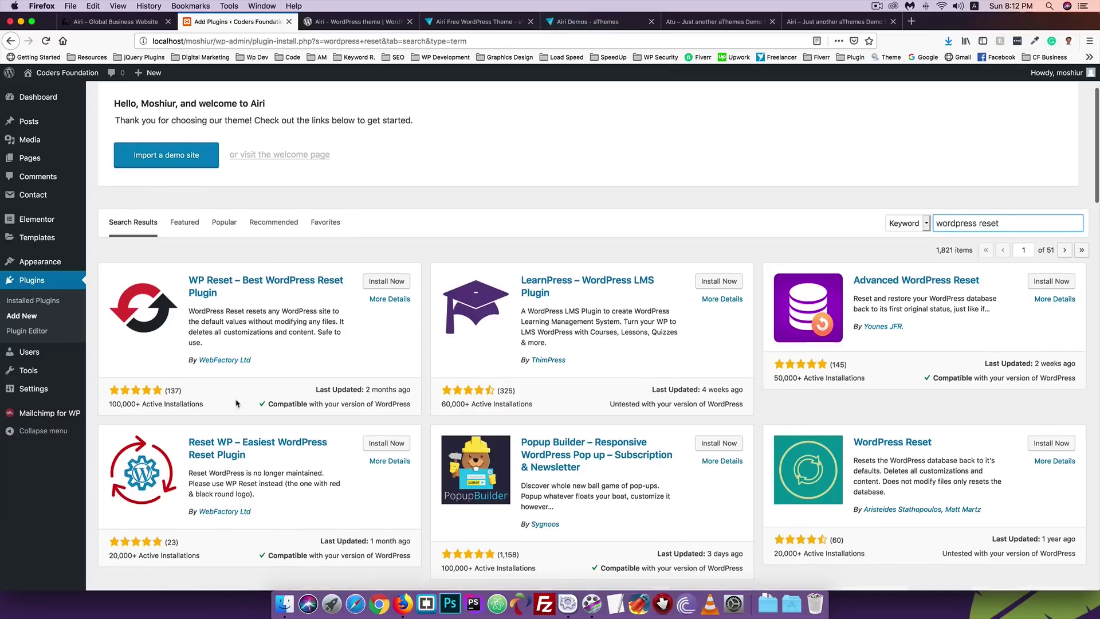
scroll(338, 344, "down", 1)
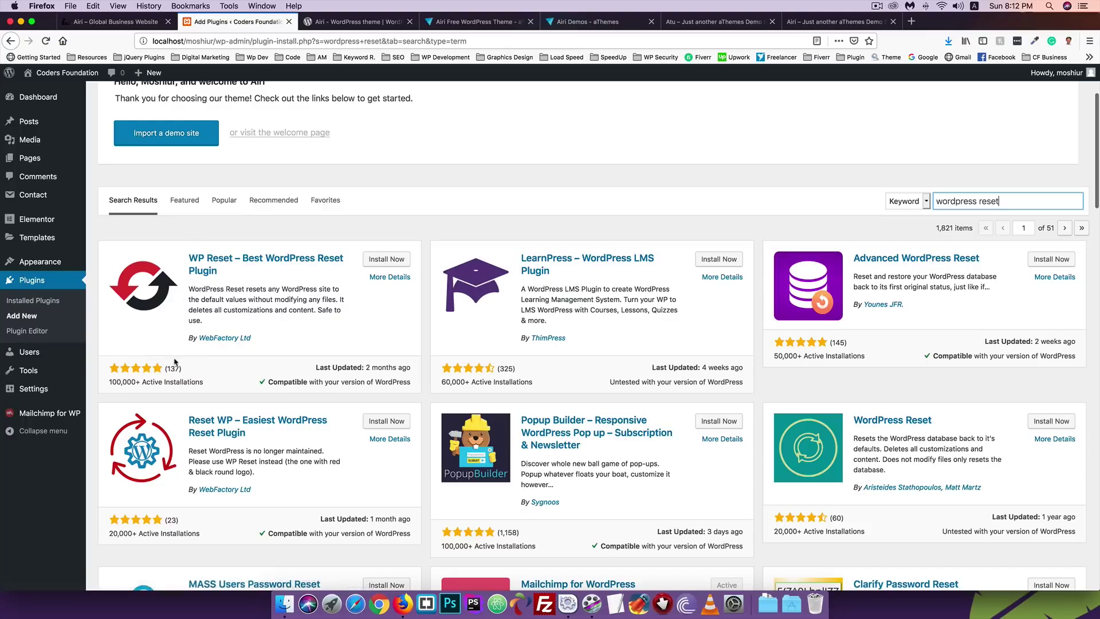
left_click_drag(268, 382, 308, 381)
left_click(308, 381)
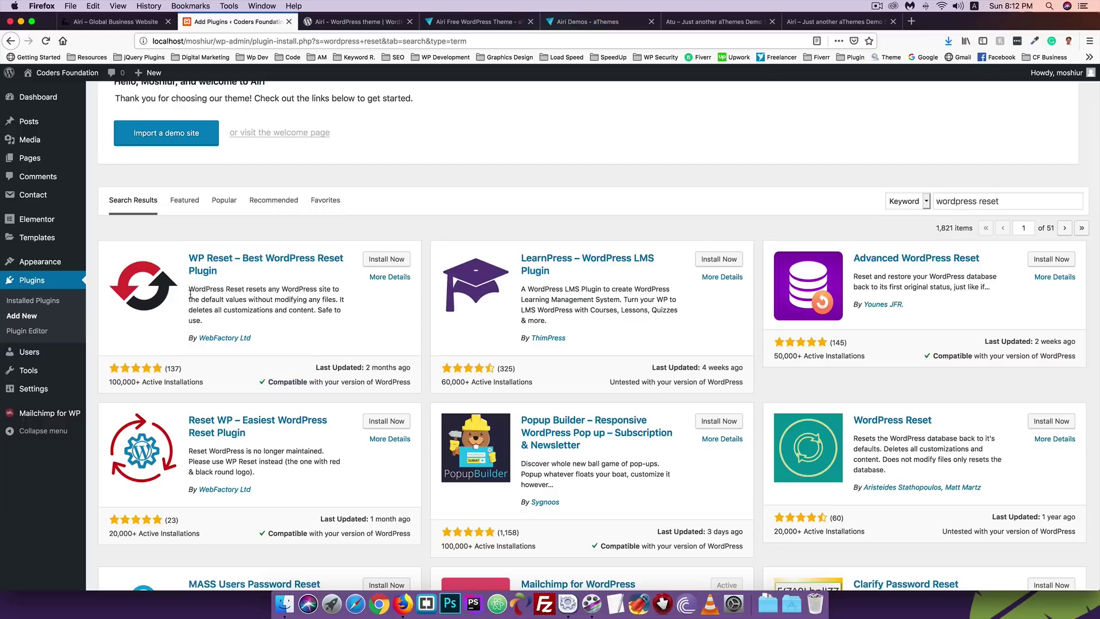
left_click(386, 259)
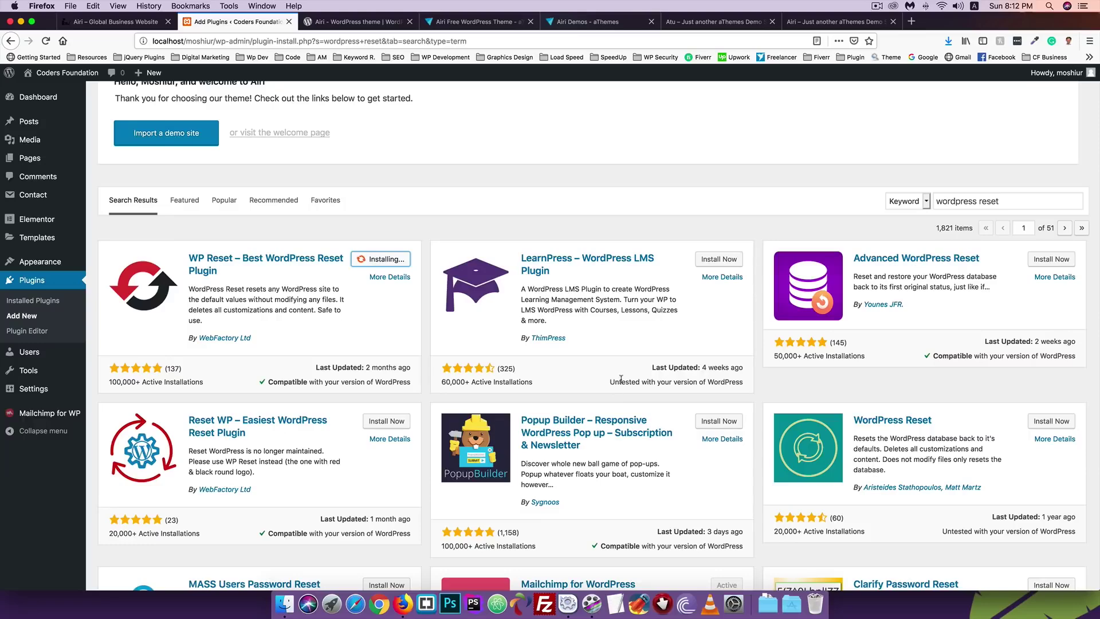
Step: Activate the WP Reset plugin and dismiss its welcome pop-up
scroll(621, 380, "down", 2)
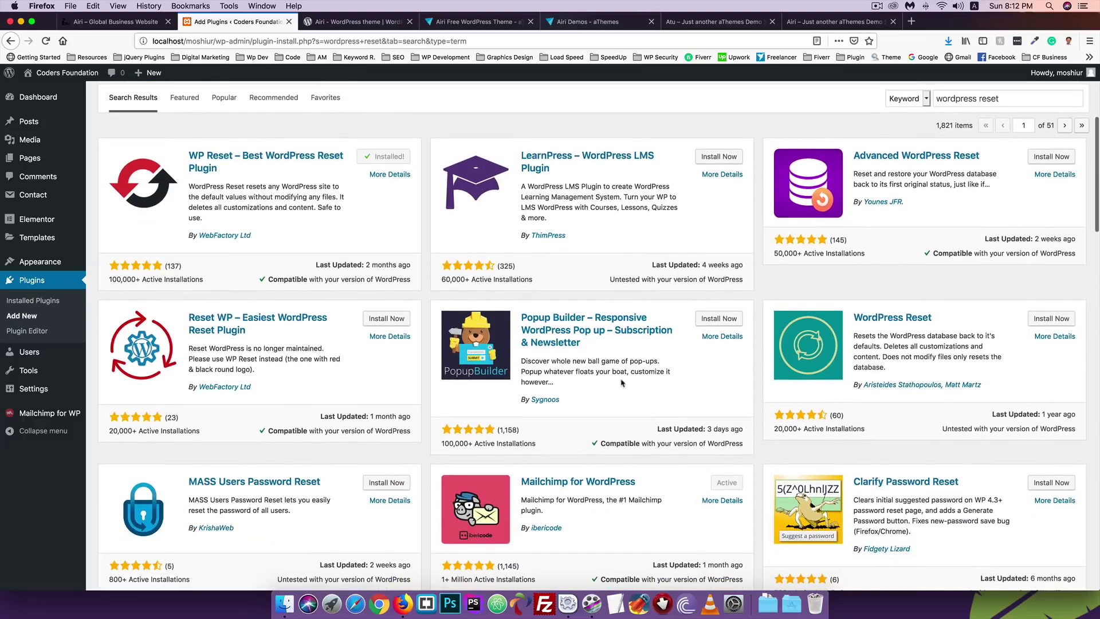
scroll(621, 383, "up", 5)
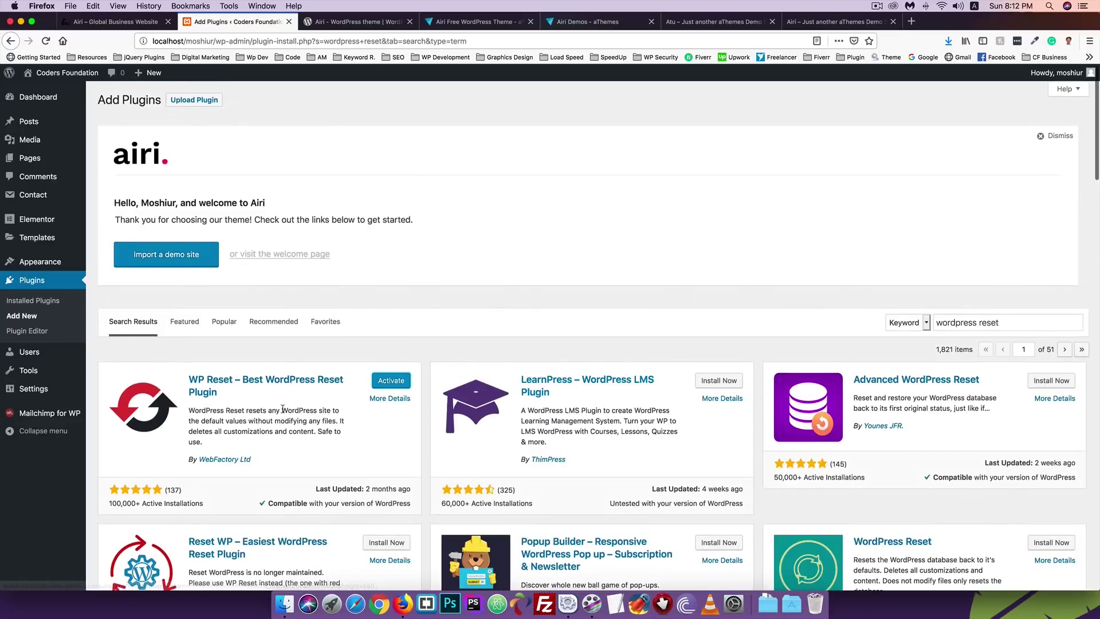
scroll(319, 429, "down", 1)
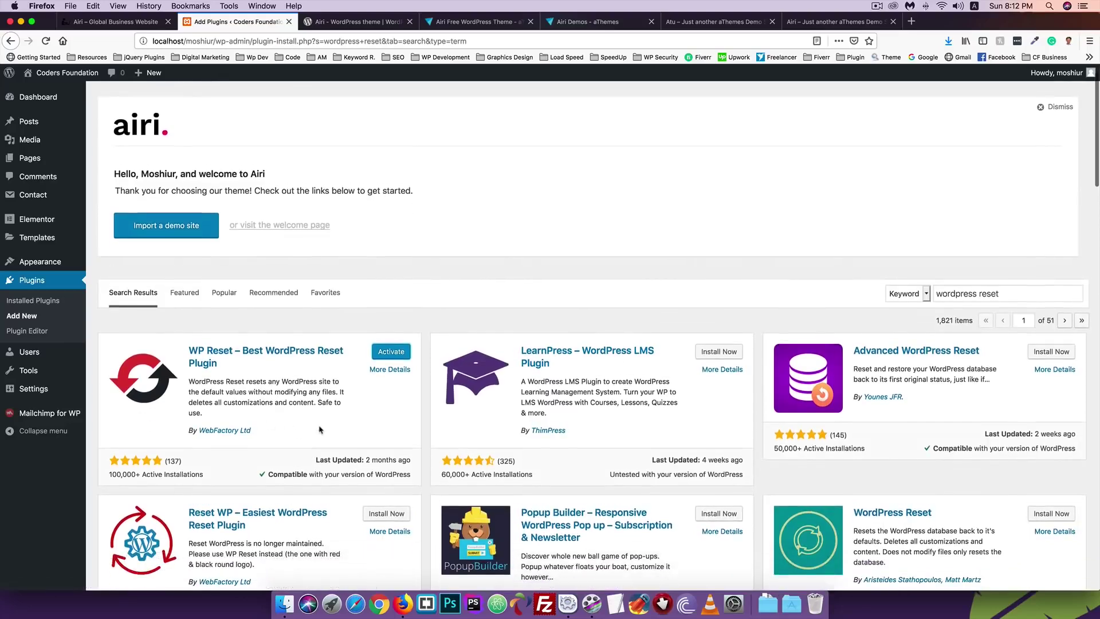
scroll(320, 430, "down", 1)
scroll(320, 429, "down", 1)
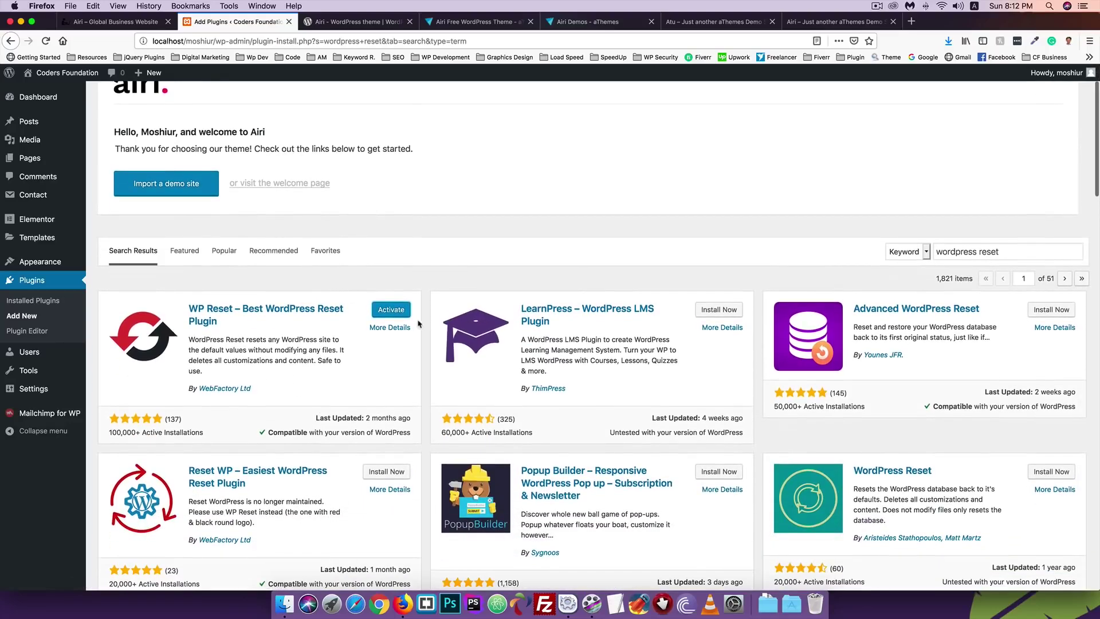
left_click(377, 312)
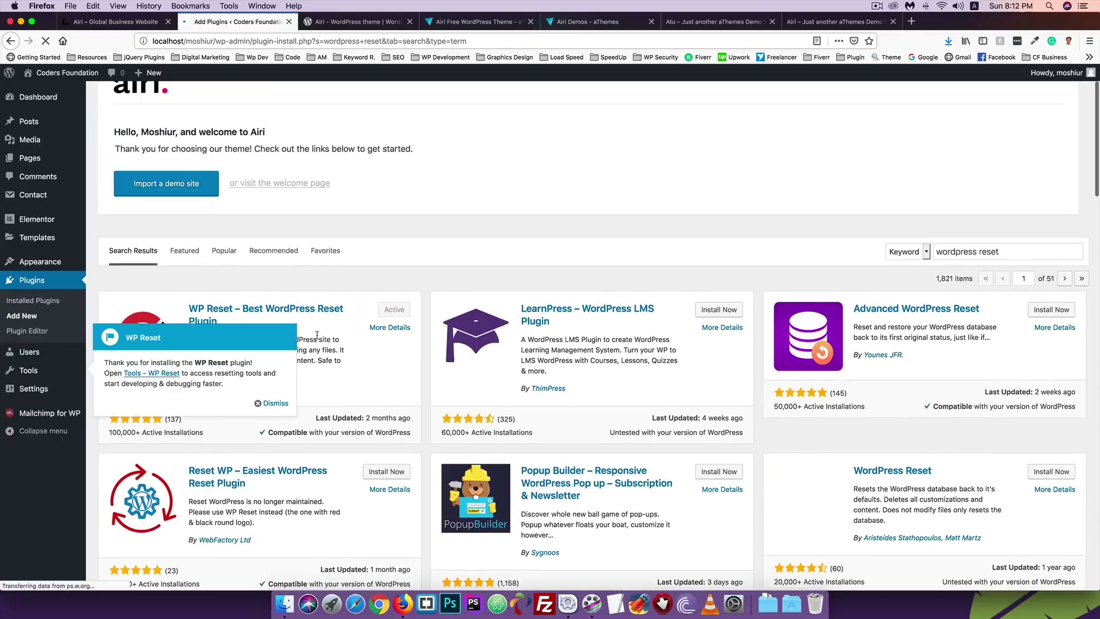
left_click(282, 403)
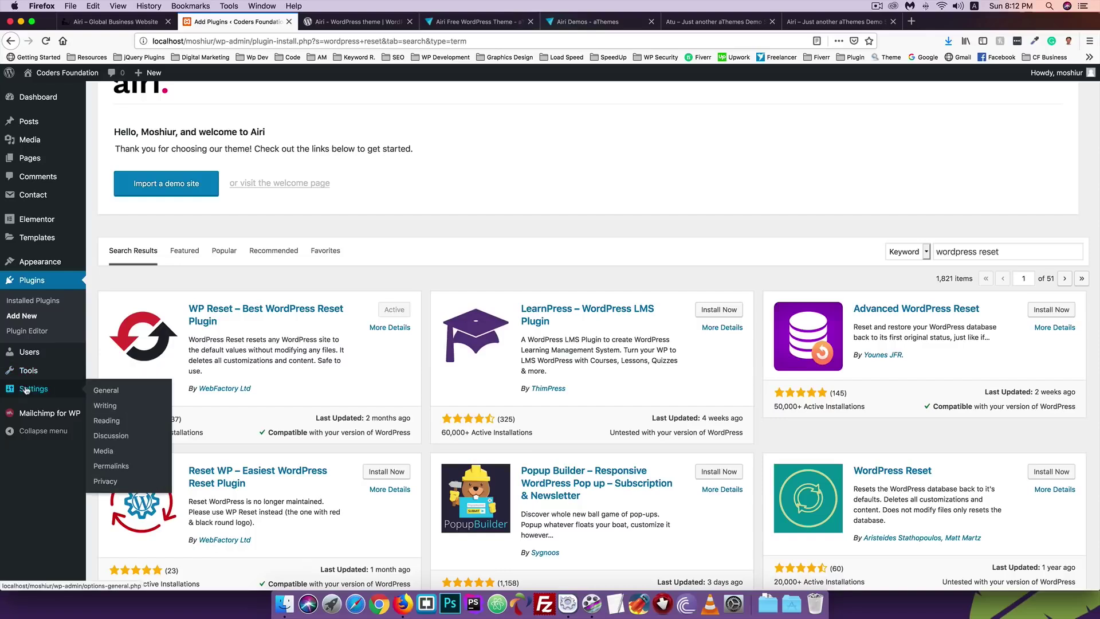
Step: Open the WP Reset page and read what resetting deletes and keeps, through to the post-reset actions
mouse_move(26, 371)
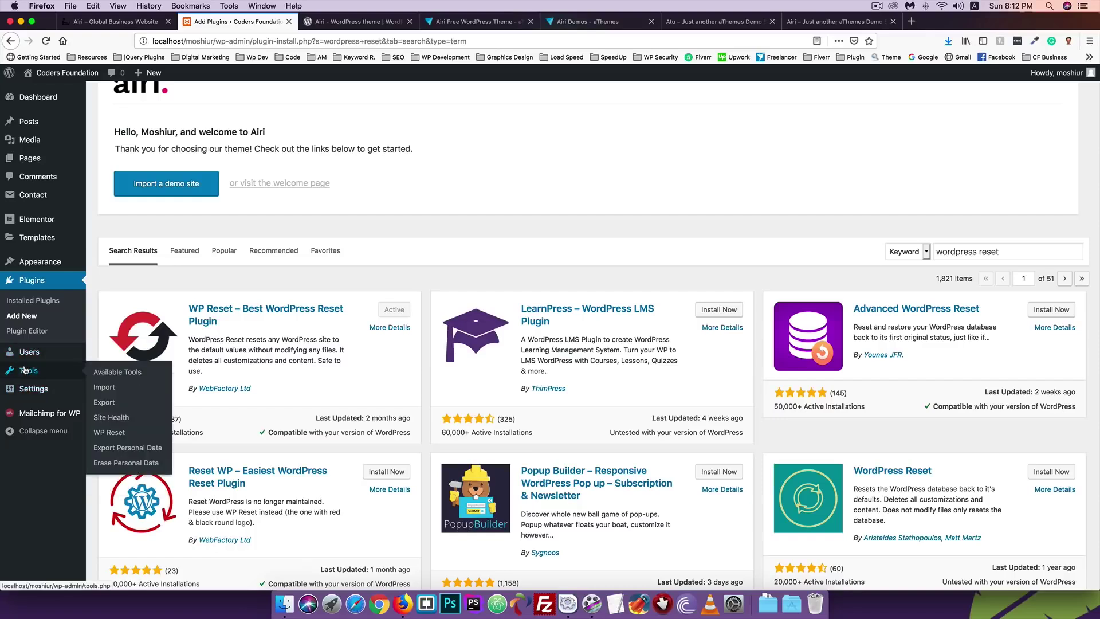
left_click(108, 434)
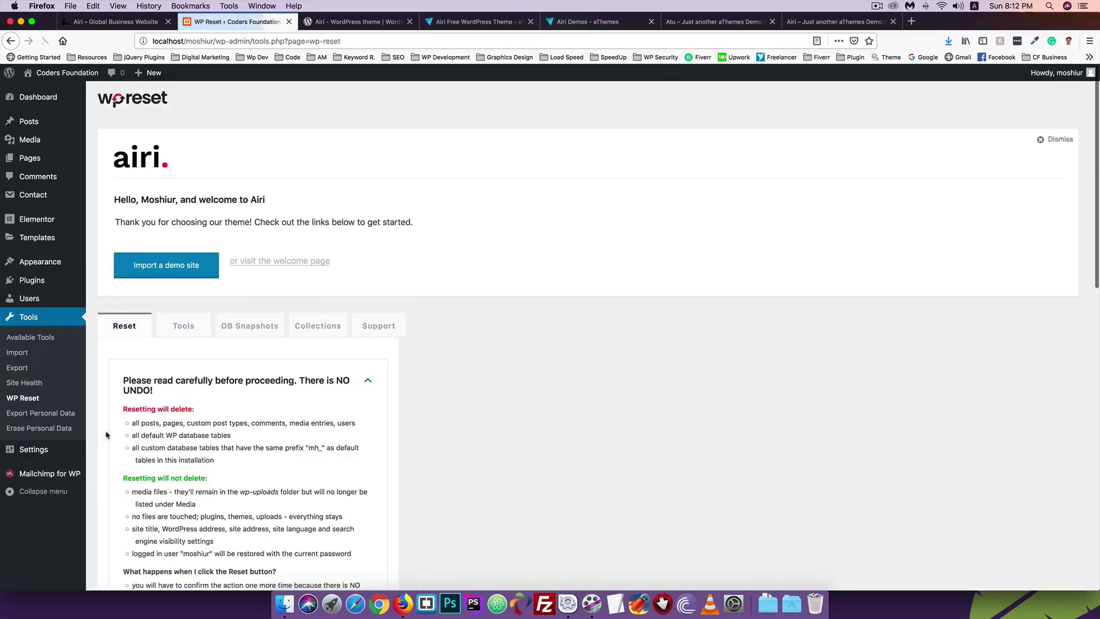
scroll(185, 339, "down", 5)
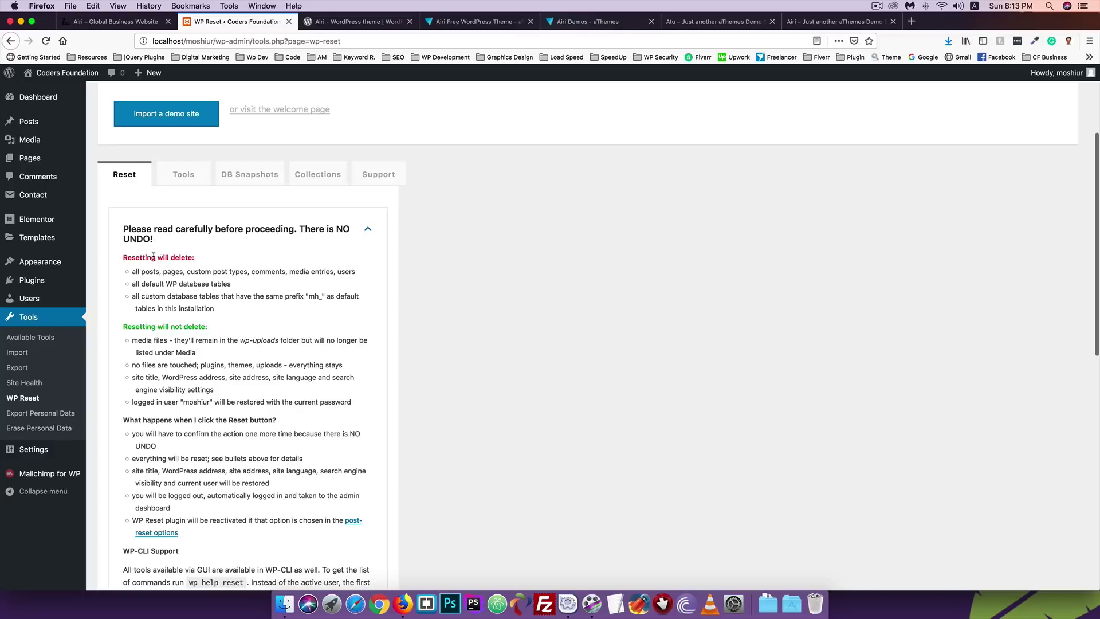
scroll(155, 267, "down", 1)
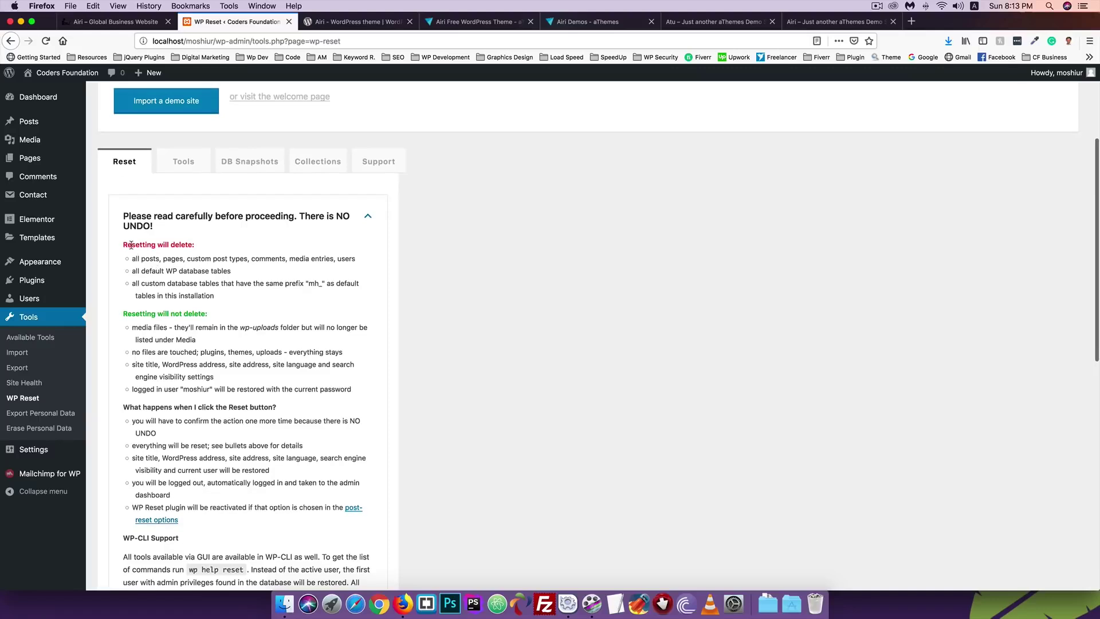
left_click_drag(130, 244, 186, 245)
left_click(193, 246)
left_click_drag(179, 271, 230, 272)
scroll(155, 273, "down", 2)
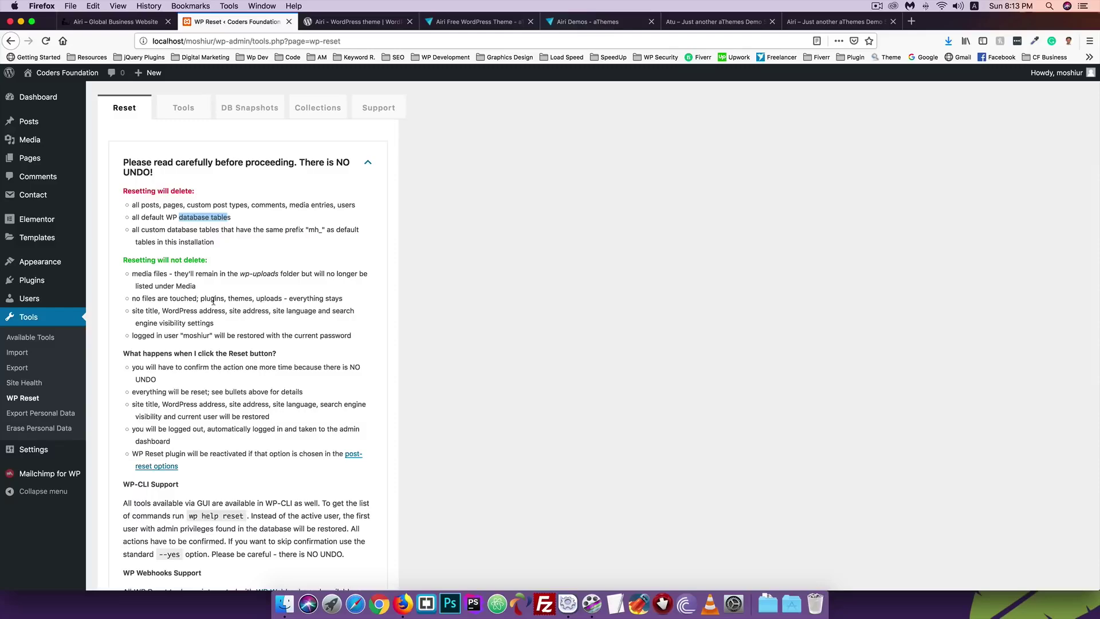
scroll(201, 313, "down", 3)
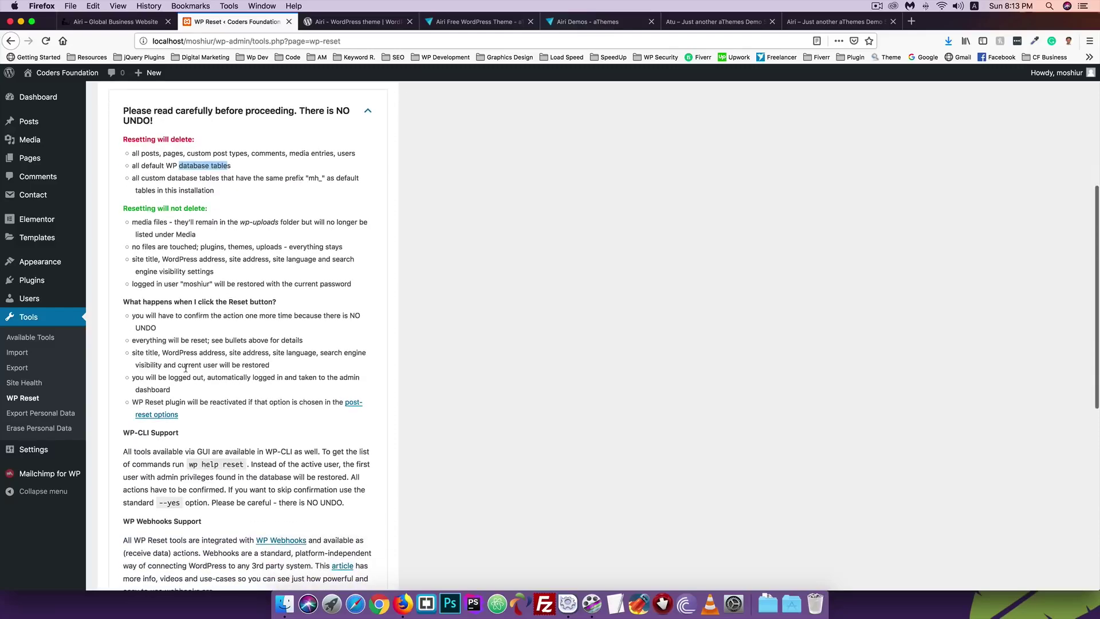
scroll(203, 337, "down", 2)
scroll(204, 338, "down", 12)
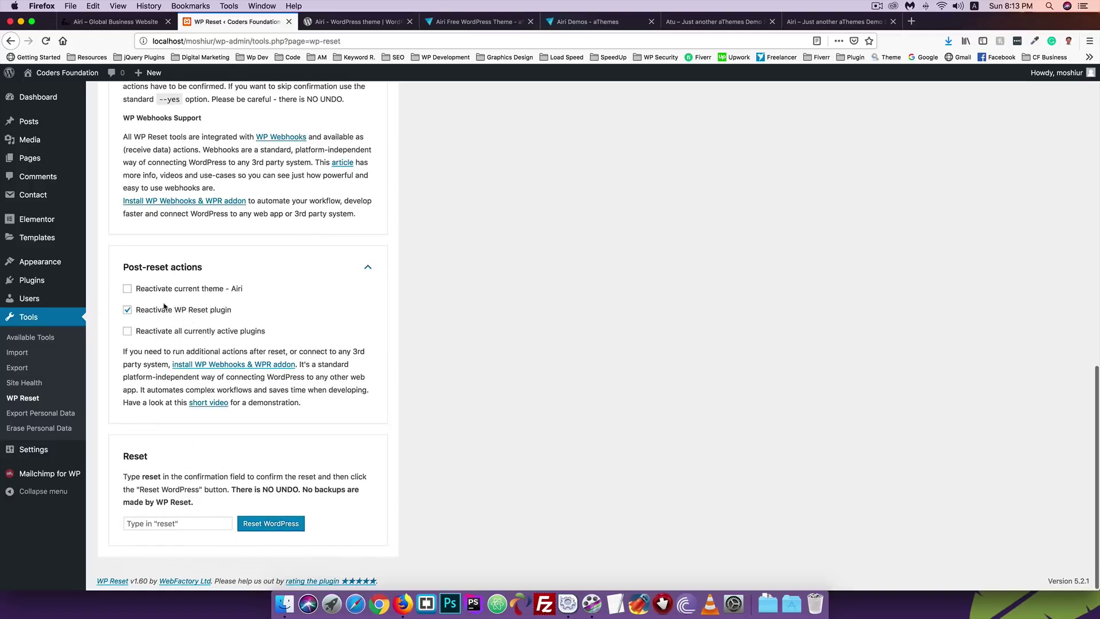
Step: Turn off reactivation of the WP Reset plugin and enter "reset" as the confirmation for resetting WordPress
left_click(127, 310)
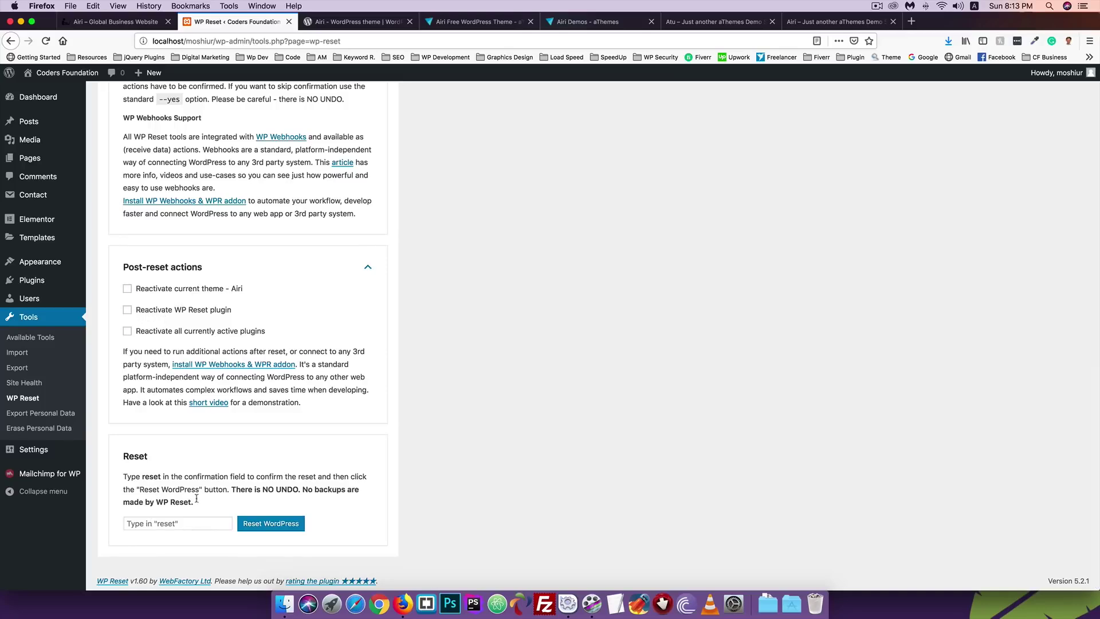
left_click(156, 525)
type("resey")
key("BackSpace")
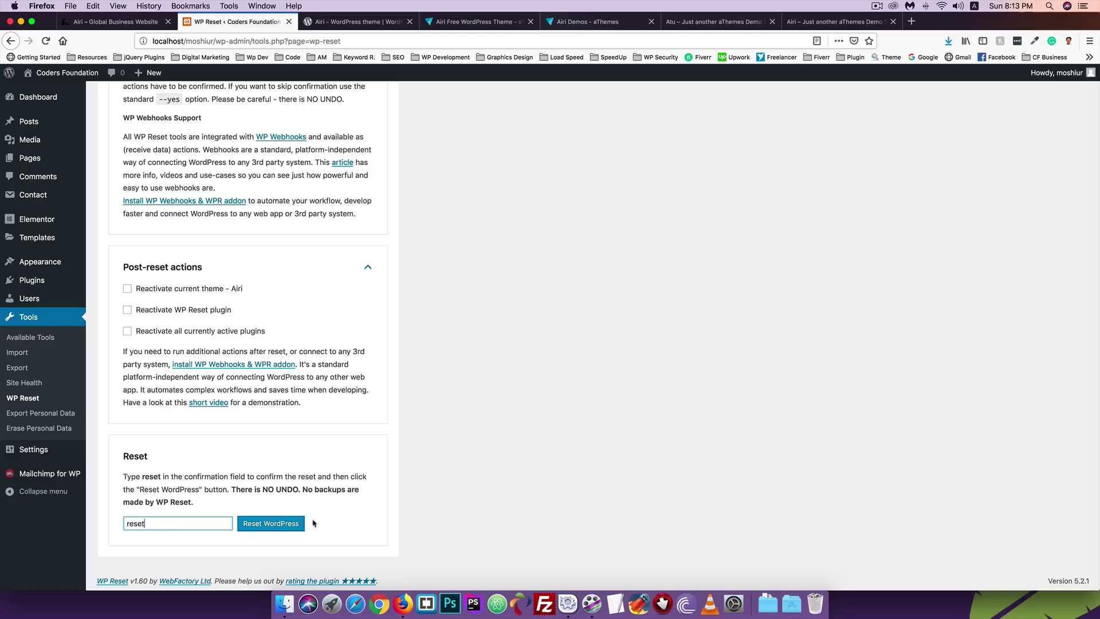
Step: Open the site's front page in a new tab and look over its content before the reset
left_click(341, 522)
mouse_move(46, 76)
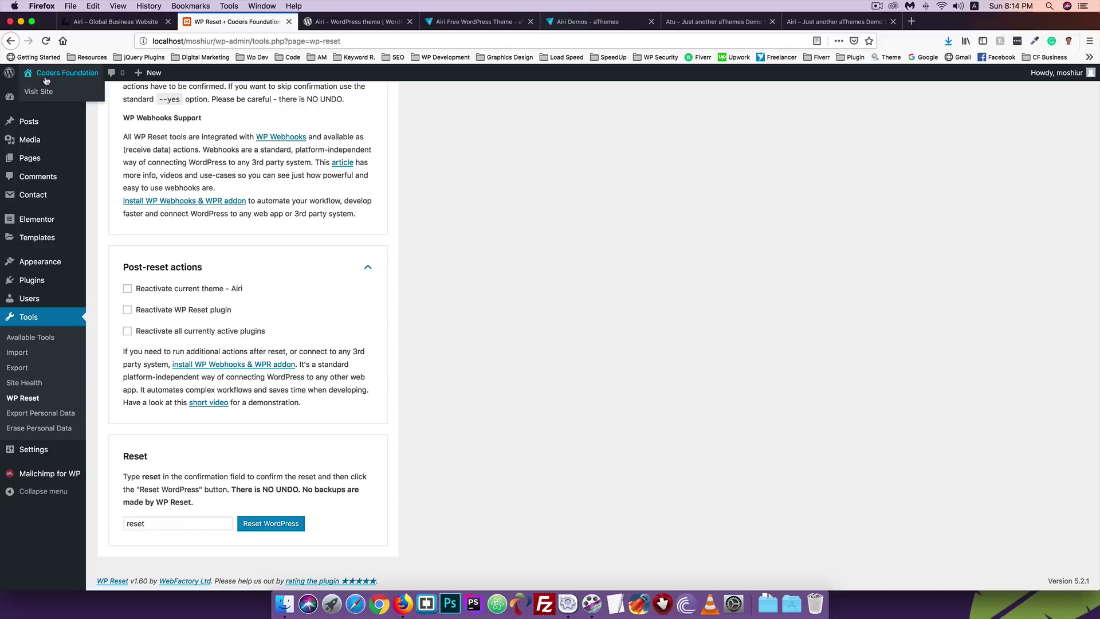
right_click(44, 98)
left_click(69, 103)
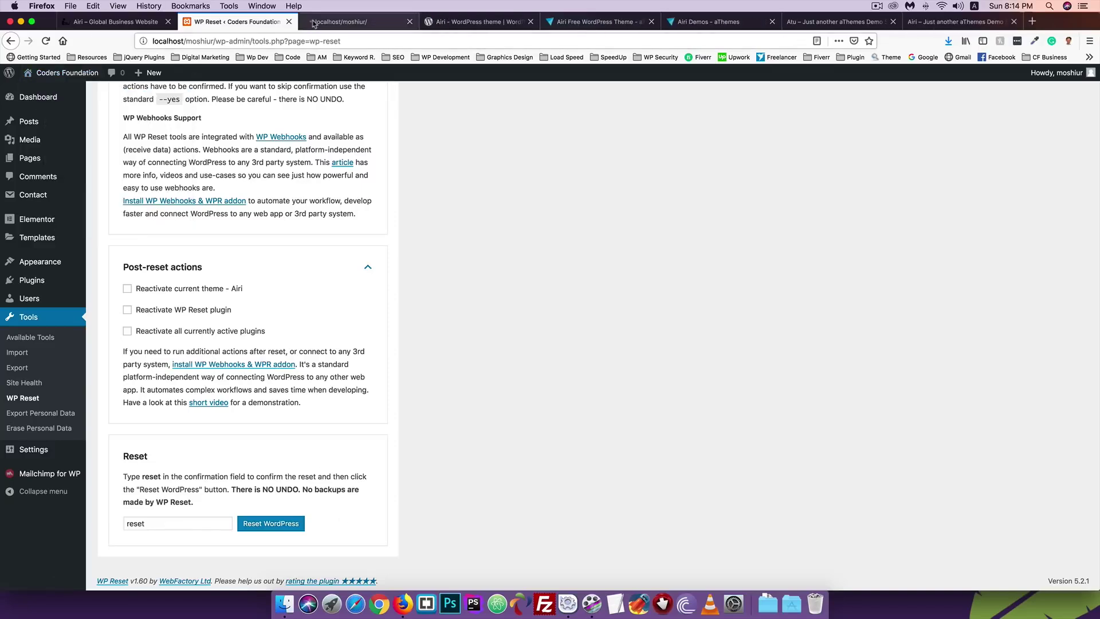
key("ctrl+Tab")
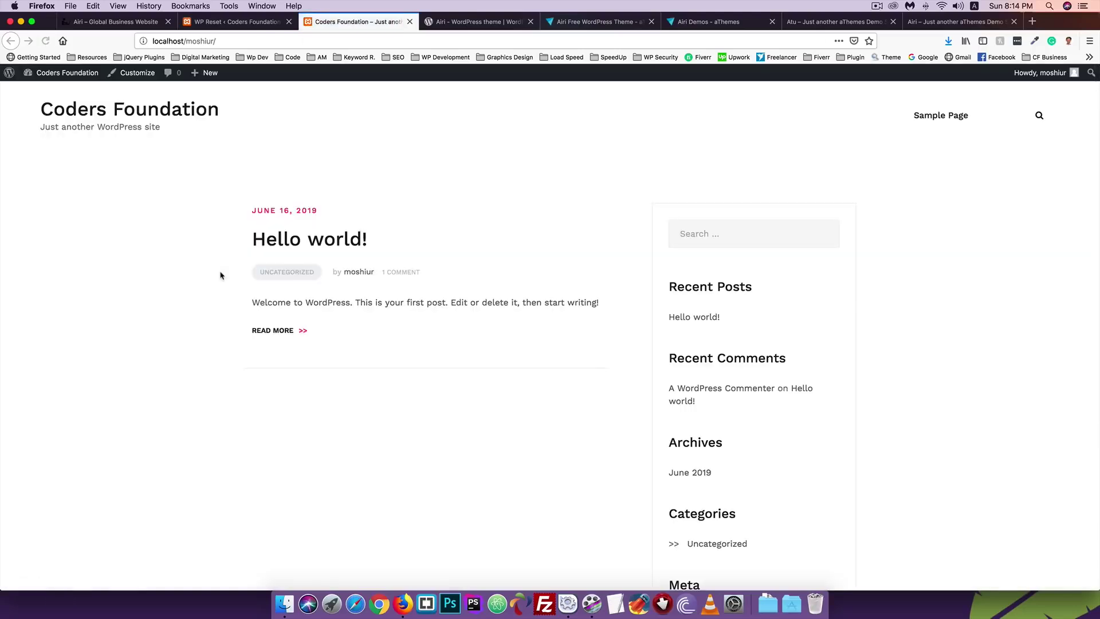
scroll(221, 275, "down", 3)
scroll(221, 275, "down", 2)
scroll(219, 273, "up", 5)
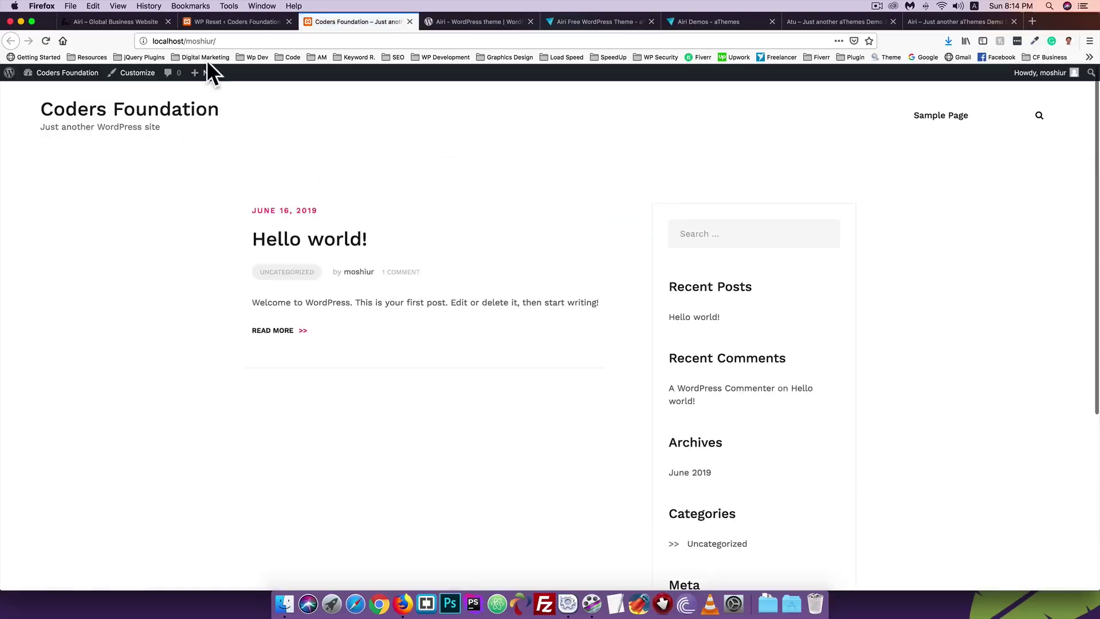
Step: Return to the WP Reset page, run the WordPress reset and confirm it
left_click(219, 22)
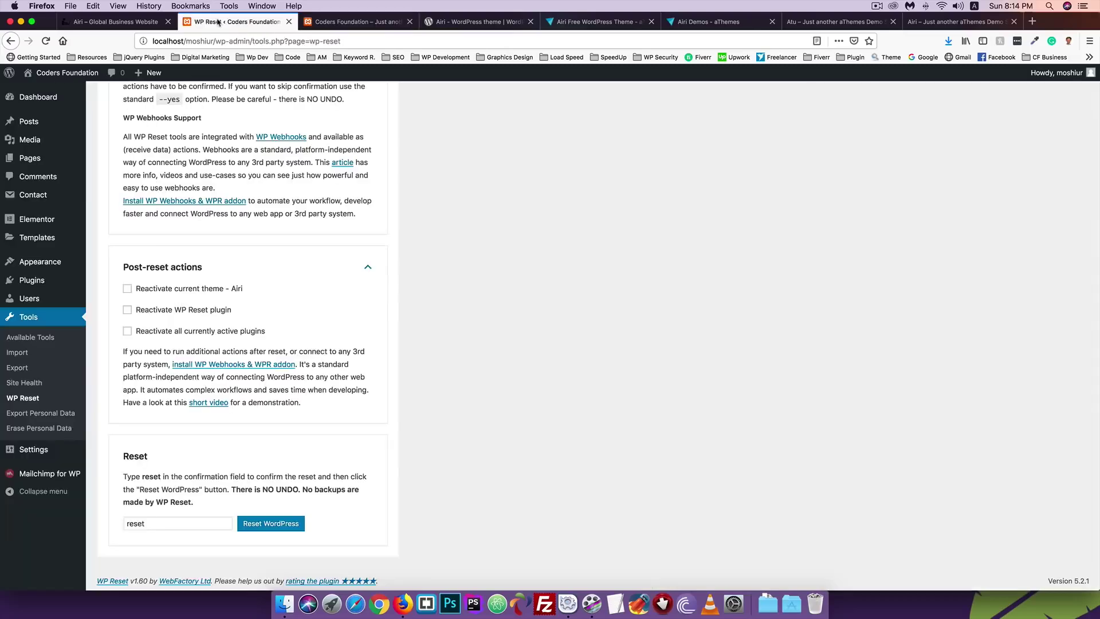
left_click(261, 526)
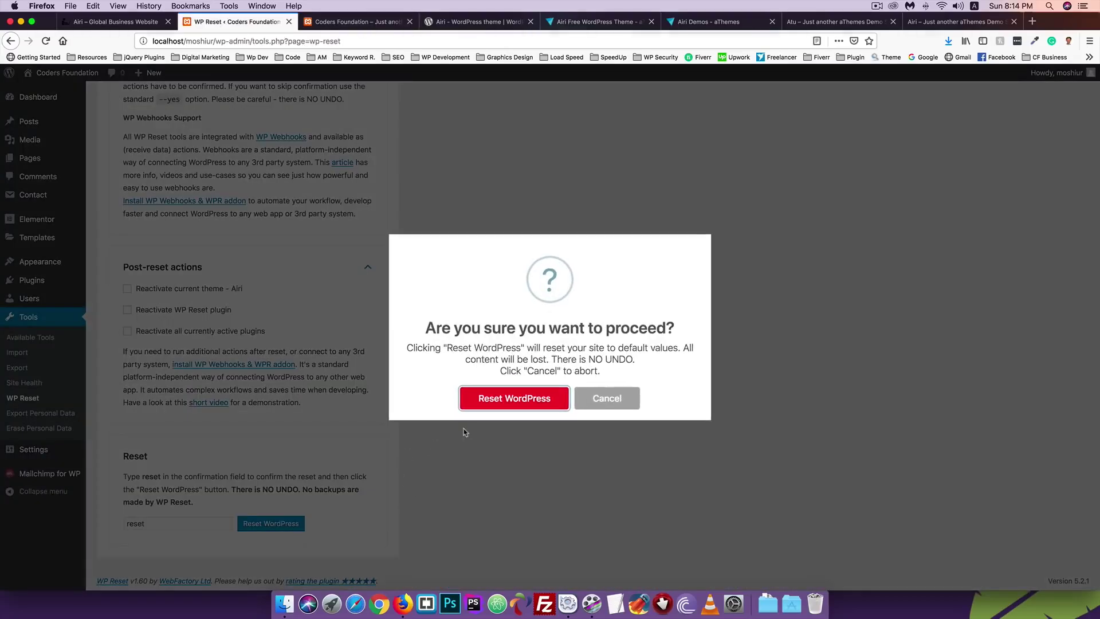
left_click(497, 399)
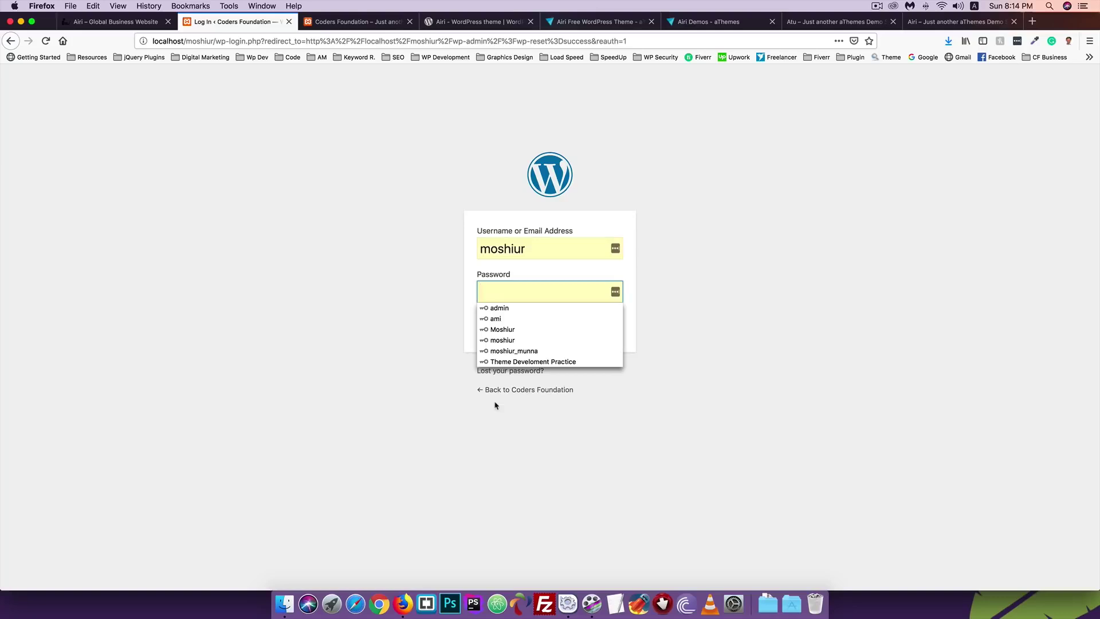
Step: Log back in to WordPress by filling in the saved account password
left_click(363, 367)
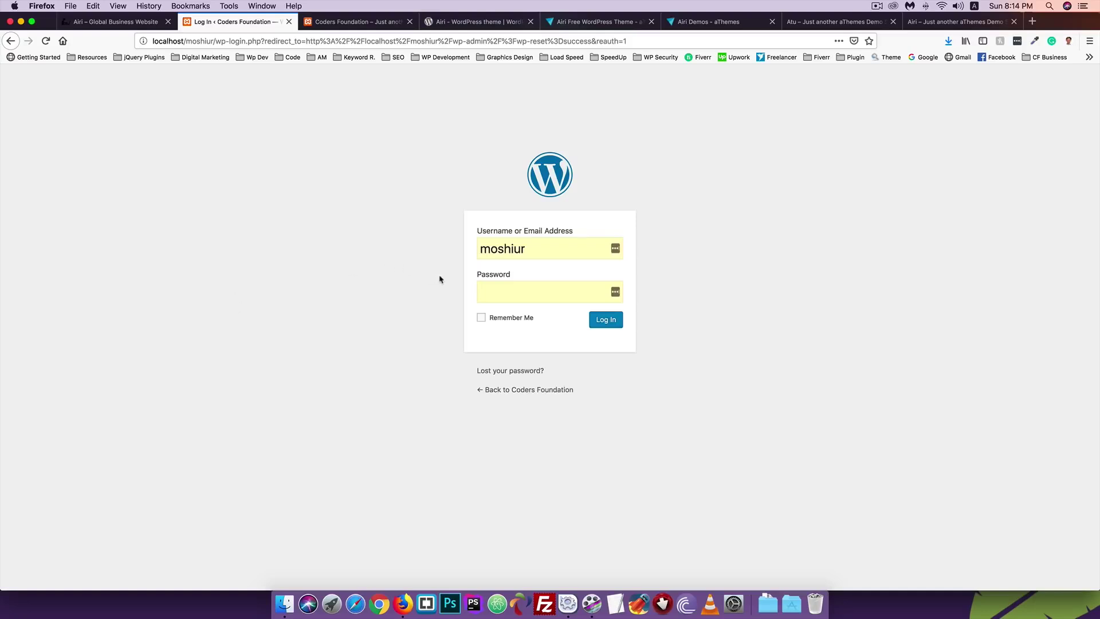
left_click(499, 291)
left_click(503, 340)
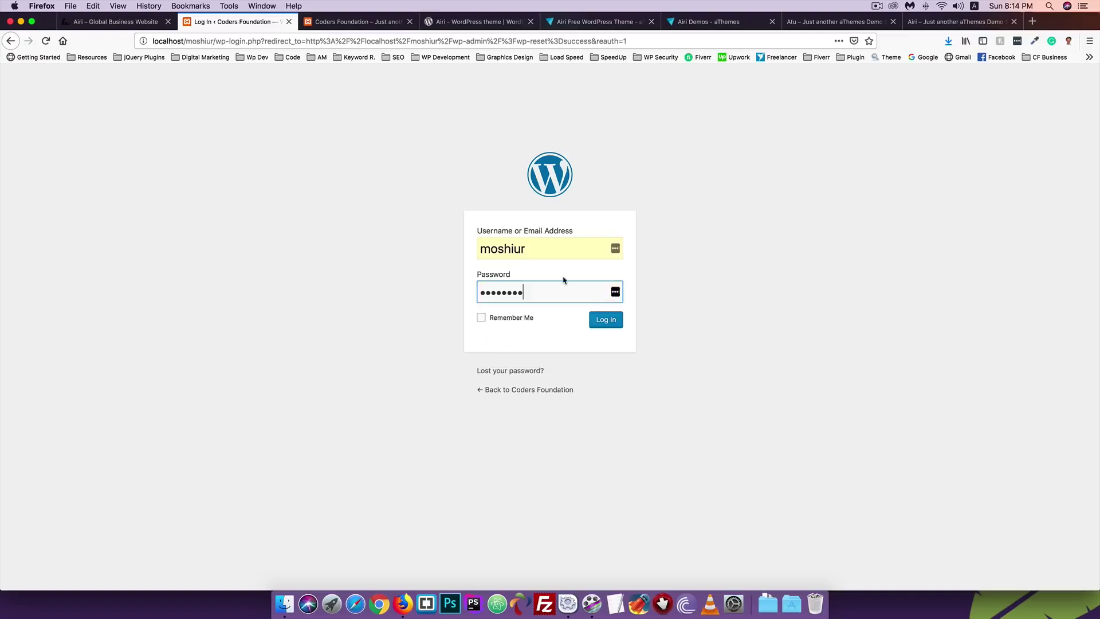
left_click(605, 318)
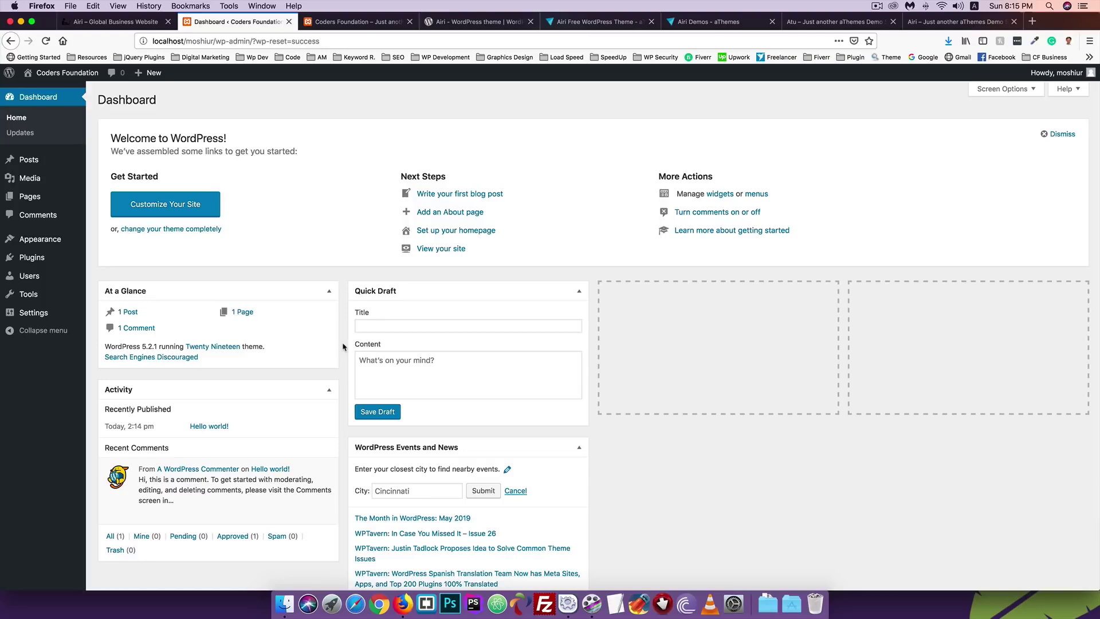
Step: Check the posts list, the reloaded front page and the installed themes to verify the reset
left_click(32, 160)
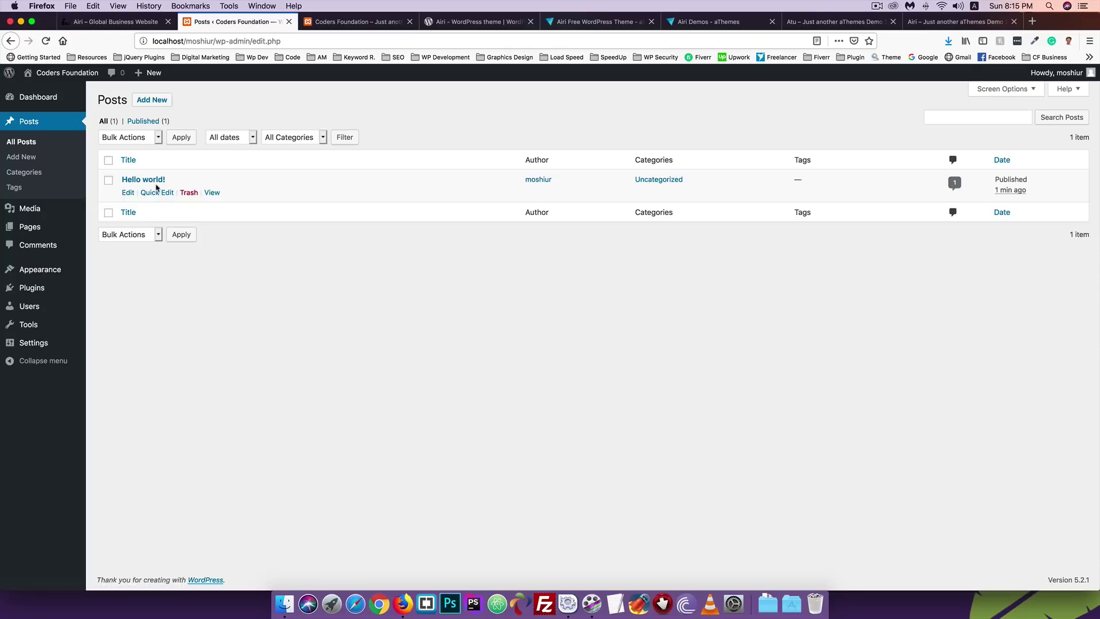
left_click(320, 22)
left_click(46, 41)
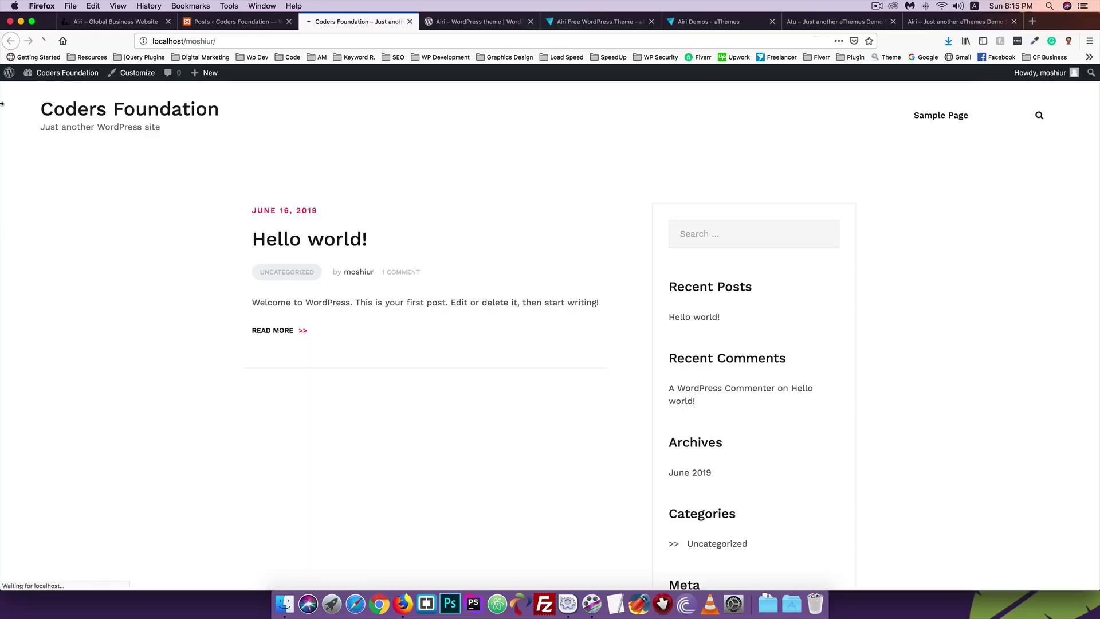
scroll(408, 343, "down", 5)
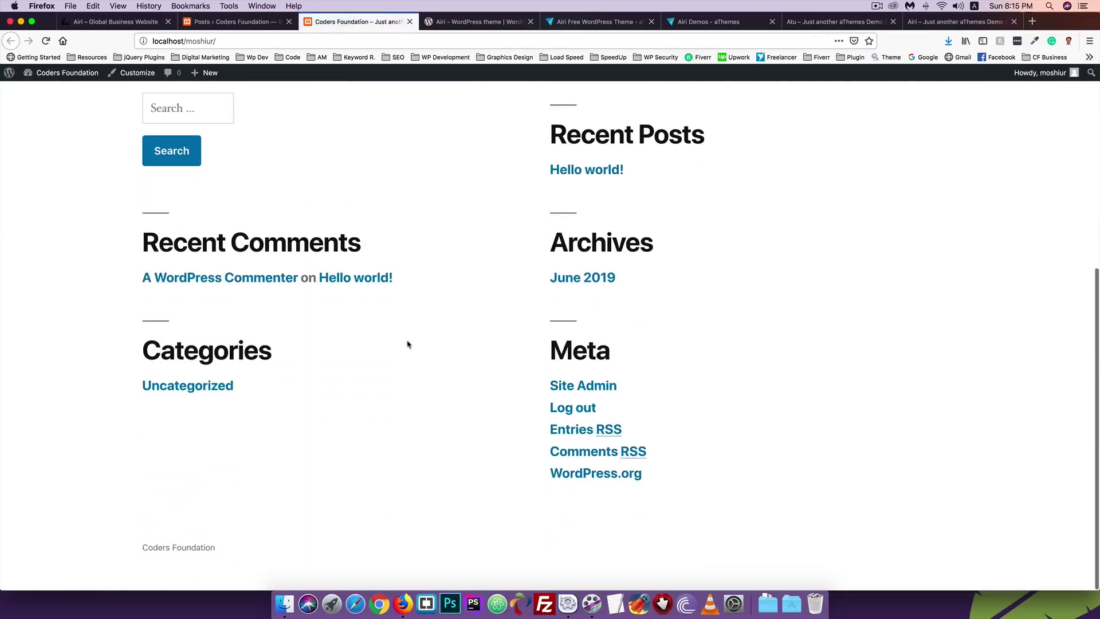
scroll(408, 344, "up", 5)
left_click(197, 29)
mouse_move(26, 264)
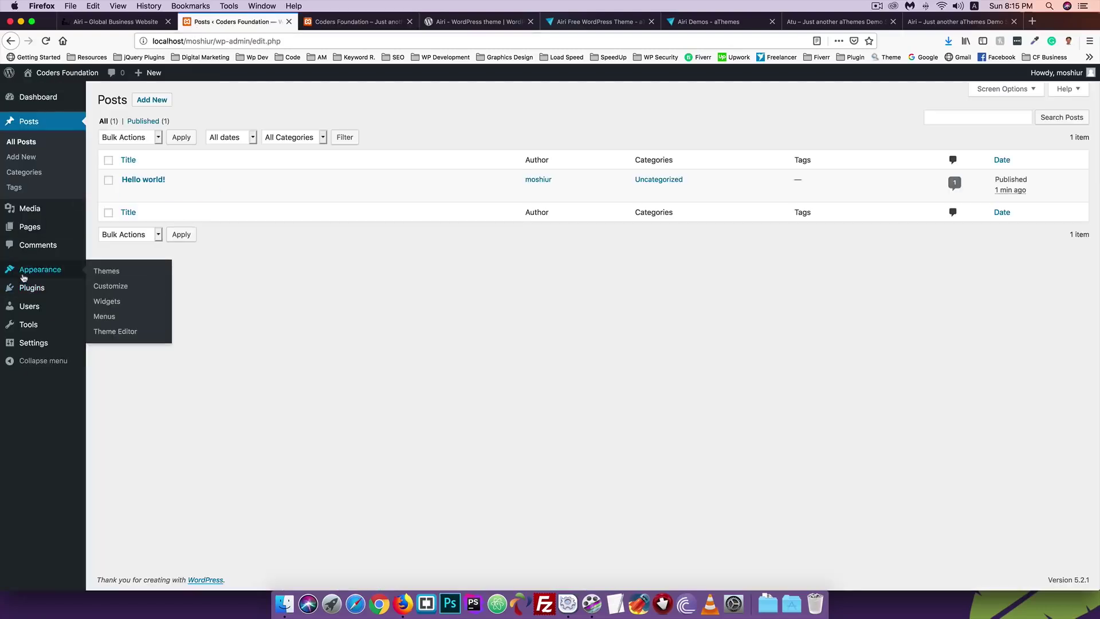
left_click(92, 274)
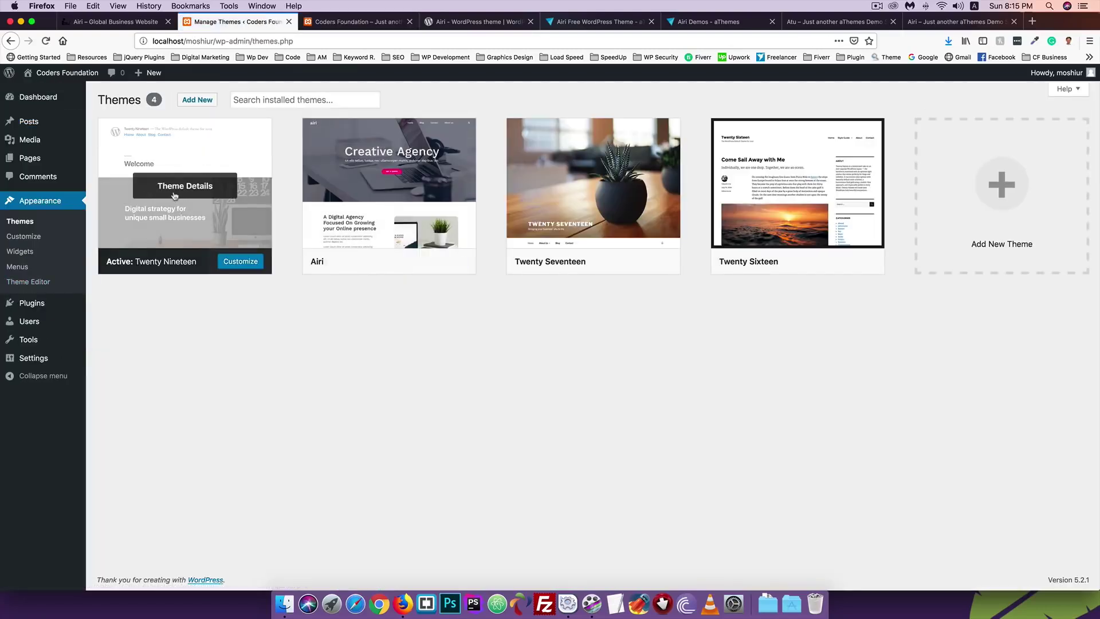
Step: Delete the WP Reset plugin from the installed plugins and confirm the deletion
left_click(29, 303)
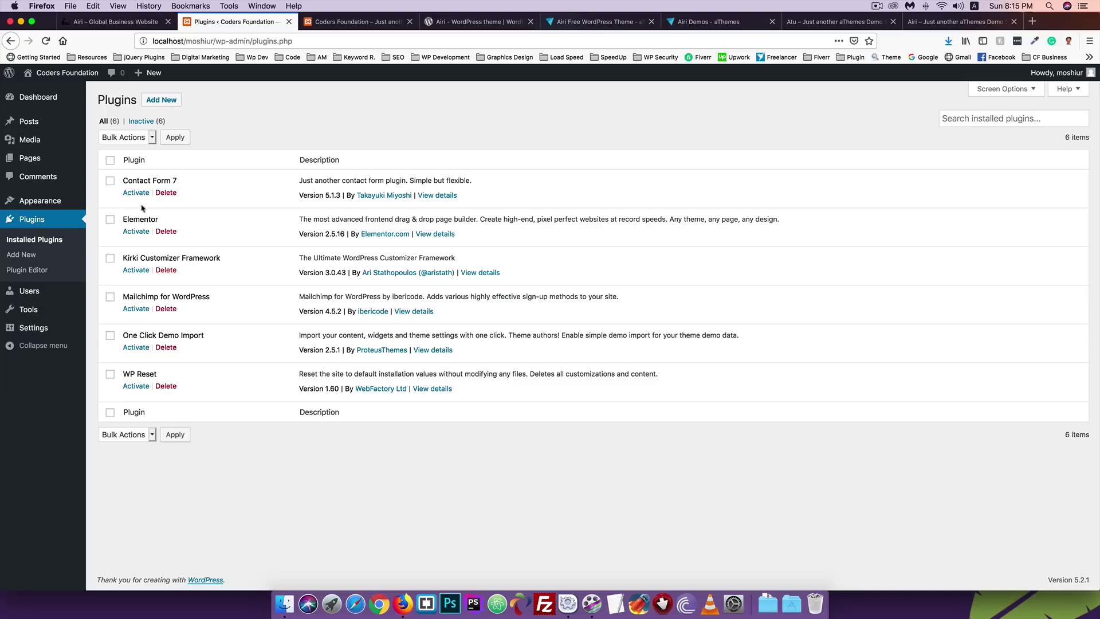
left_click(166, 386)
left_click(609, 277)
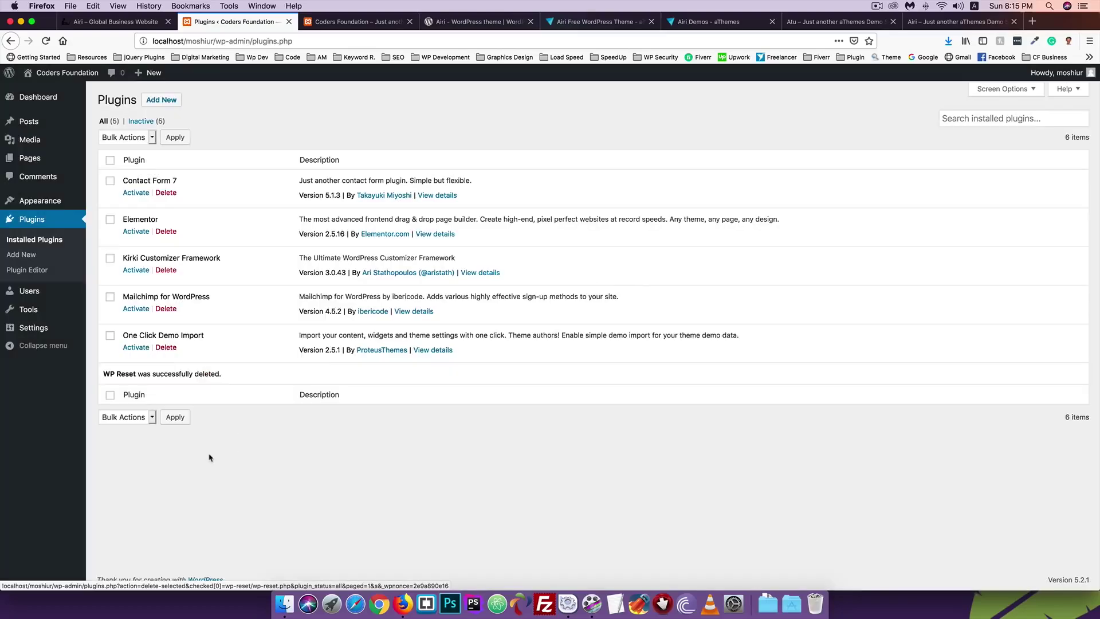
Step: Activate the Airi theme from the installed themes
left_click(40, 201)
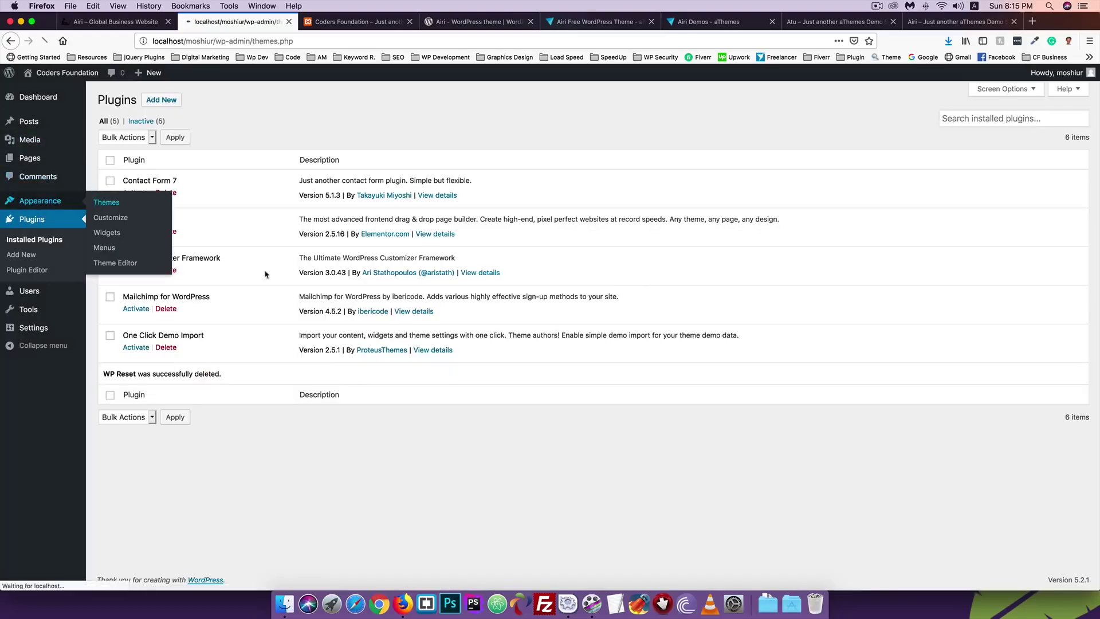
left_click(389, 262)
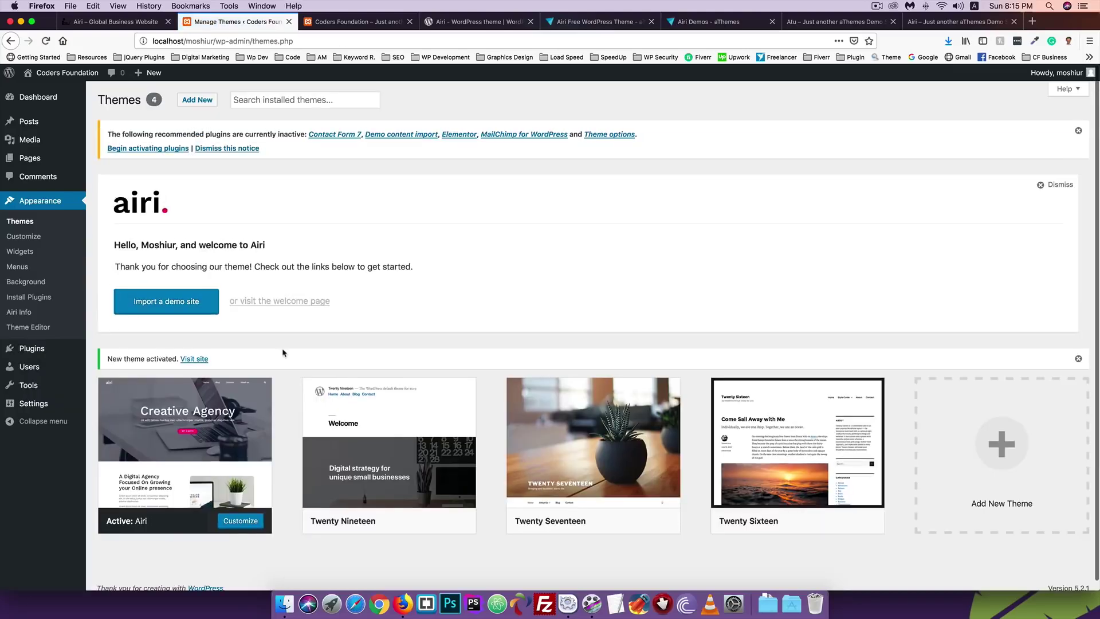
scroll(269, 344, "down", 1)
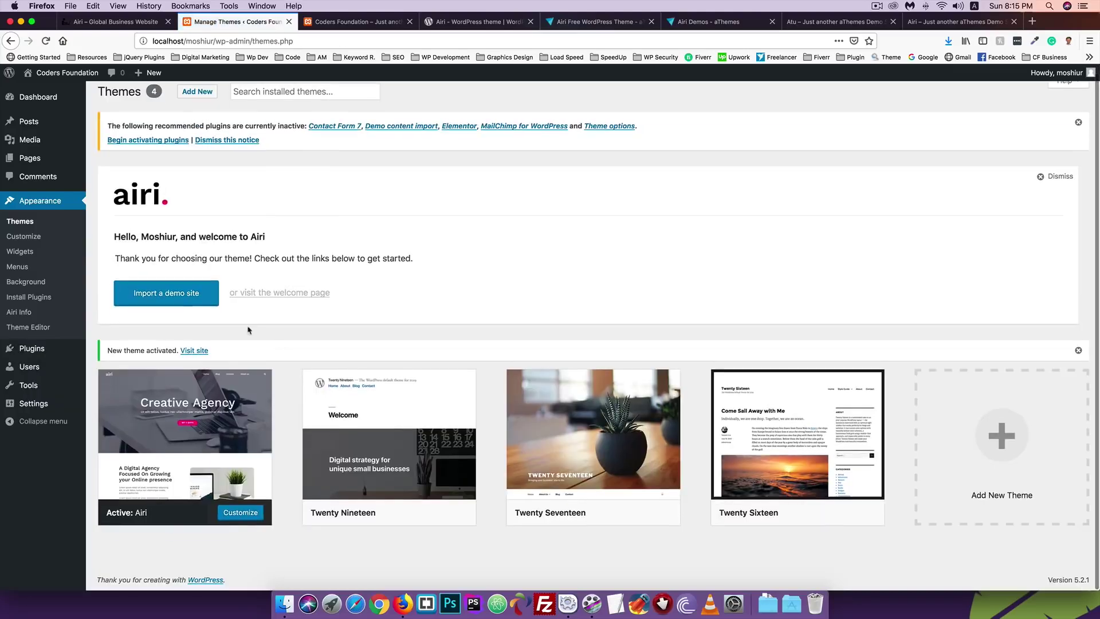
Step: Bulk-activate all the plugins Airi recommends: Contact Form 7, Demo content import, Elementor, MailChimp for WordPress and Theme options
left_click(148, 140)
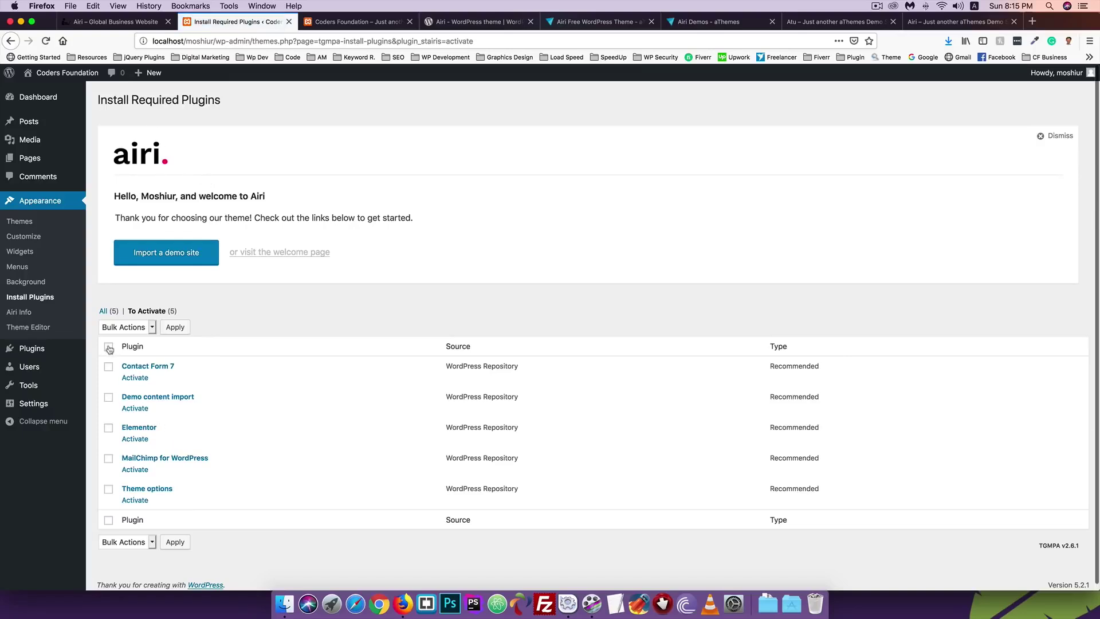
left_click(109, 348)
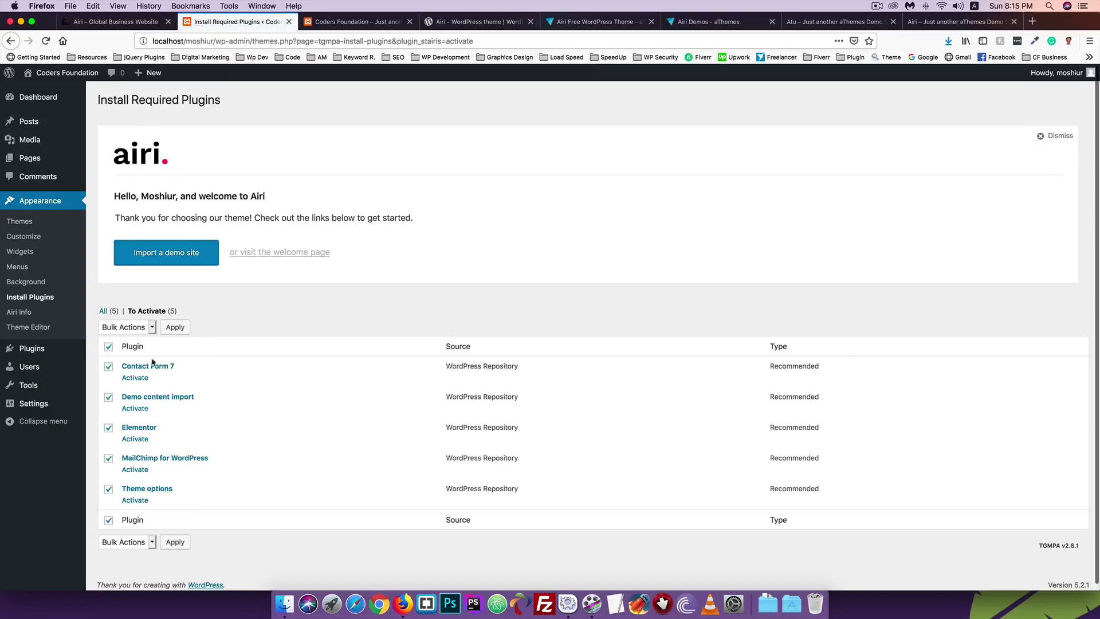
left_click(126, 329)
left_click(123, 346)
left_click(174, 327)
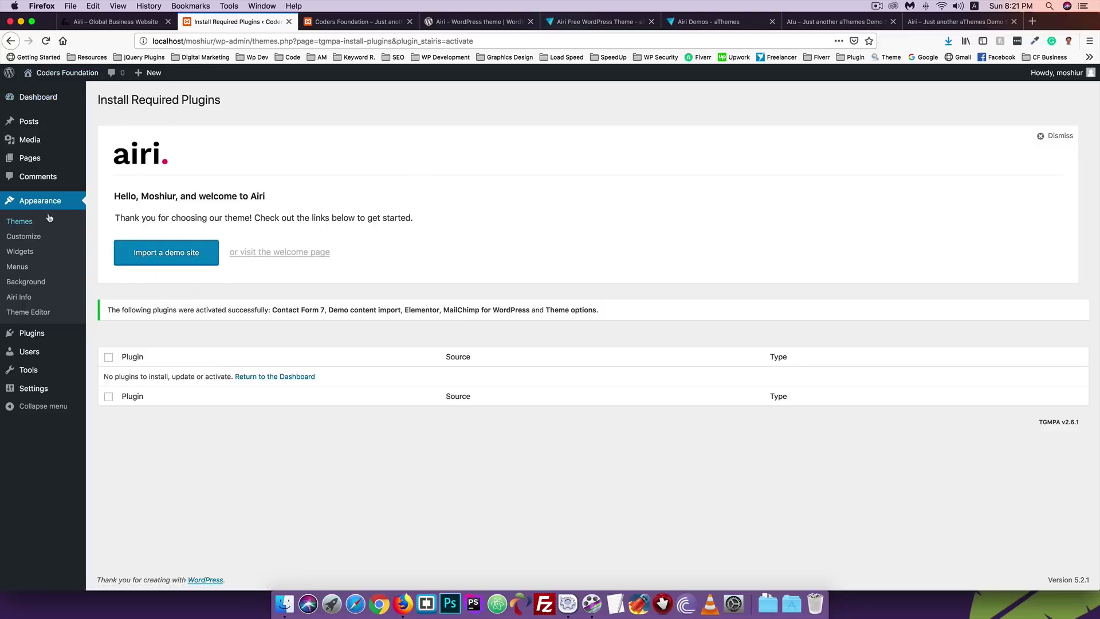
Step: Dismiss the Kirki data-sharing notice on the dashboard and open the One Click Demo Import page to view the available demos
left_click(42, 105)
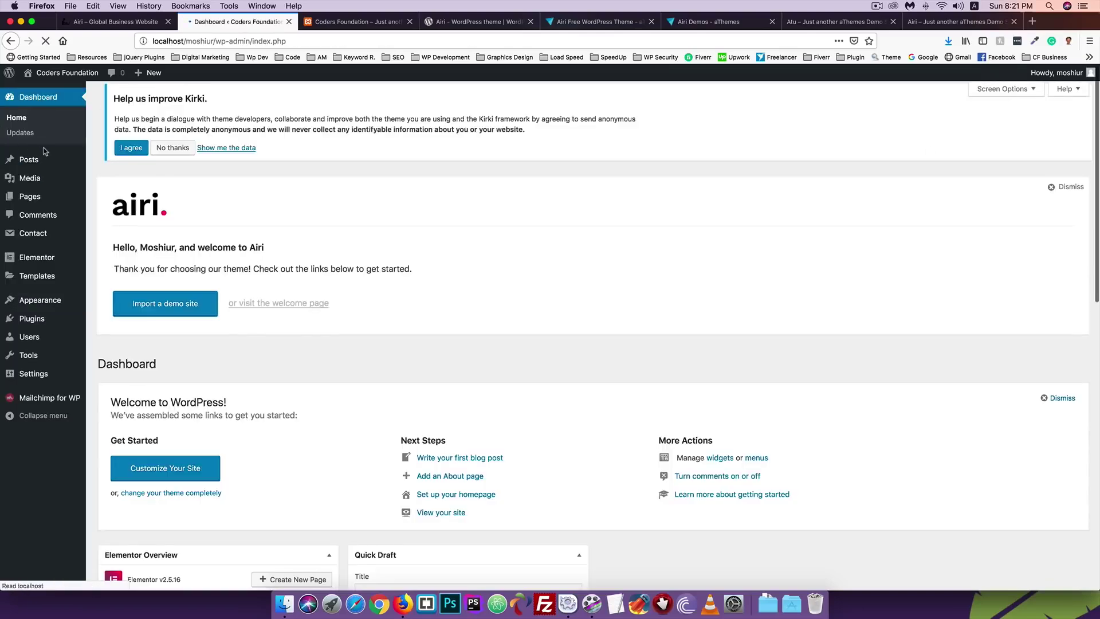
left_click(166, 177)
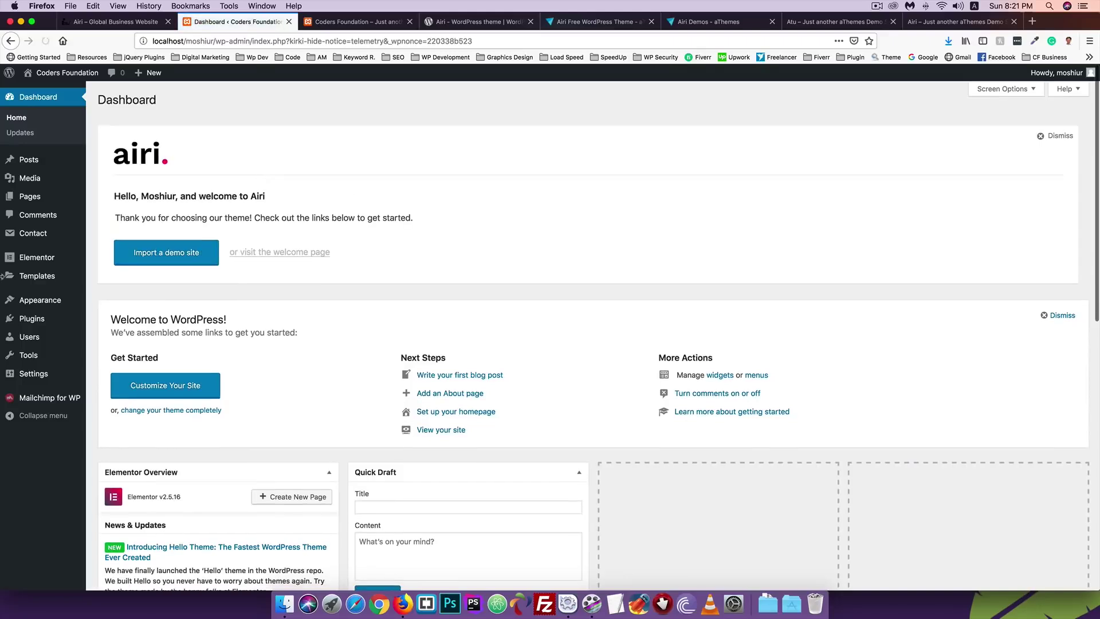
mouse_move(29, 297)
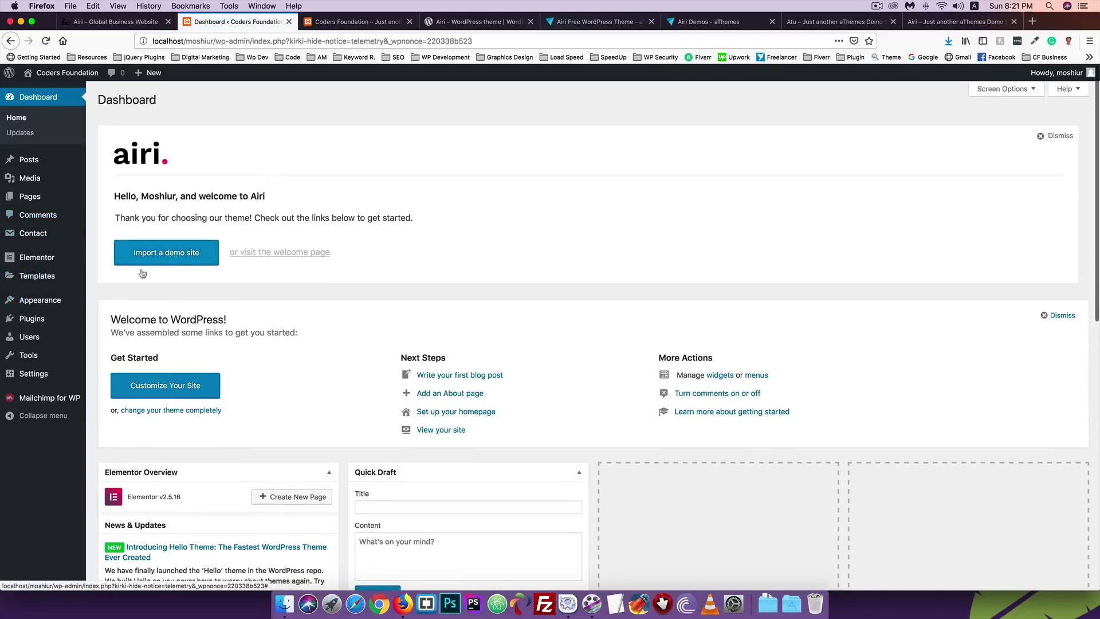
left_click(115, 378)
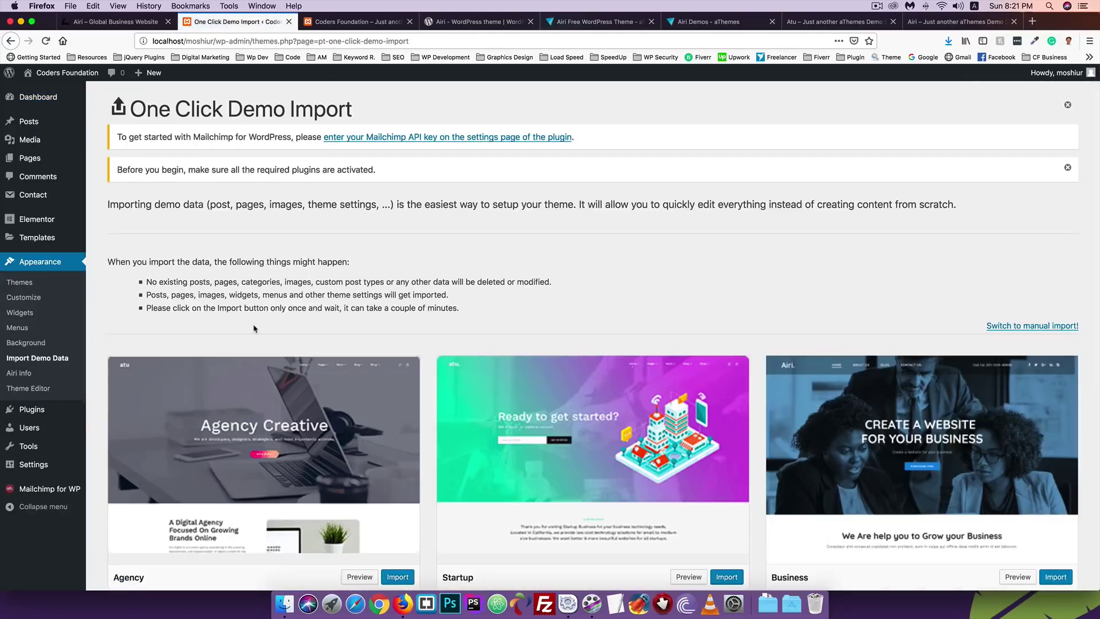
scroll(254, 343, "down", 5)
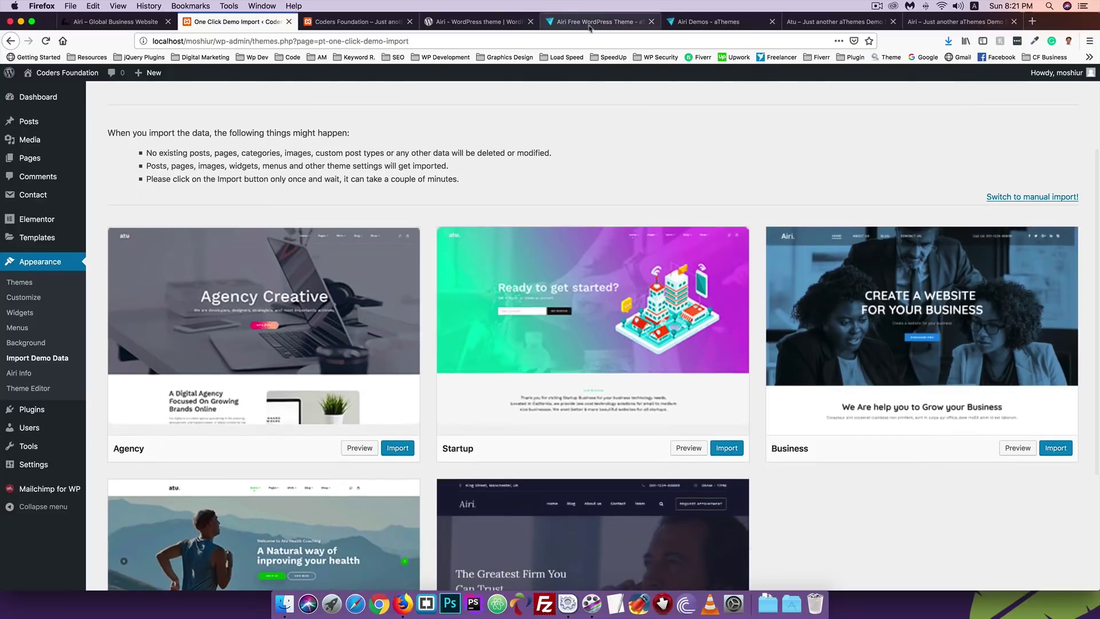
Step: Compare the Airi demos list with the Startup and Agency live previews, reading the Agency demo down to its footer
left_click(599, 22)
left_click(710, 22)
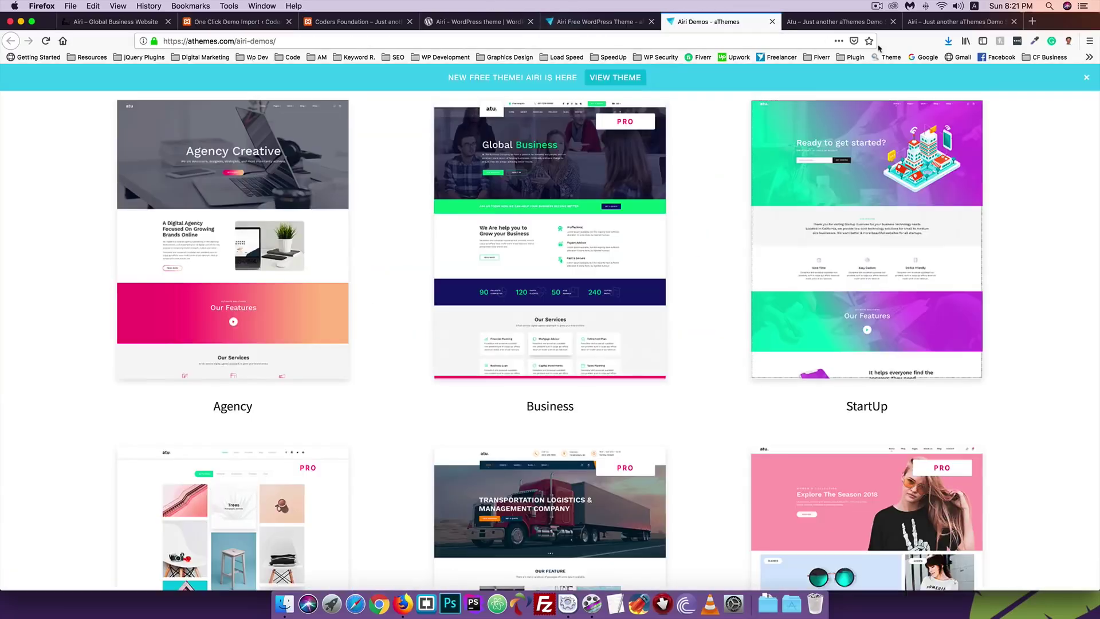
left_click(836, 22)
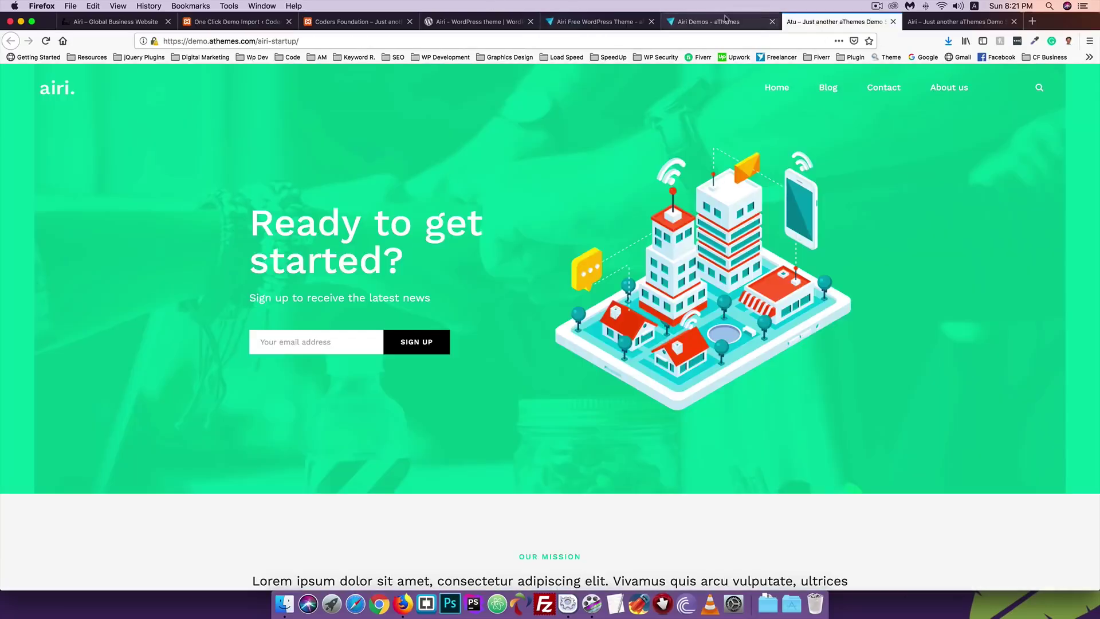
left_click(952, 21)
scroll(662, 165, "down", 10)
scroll(661, 164, "up", 10)
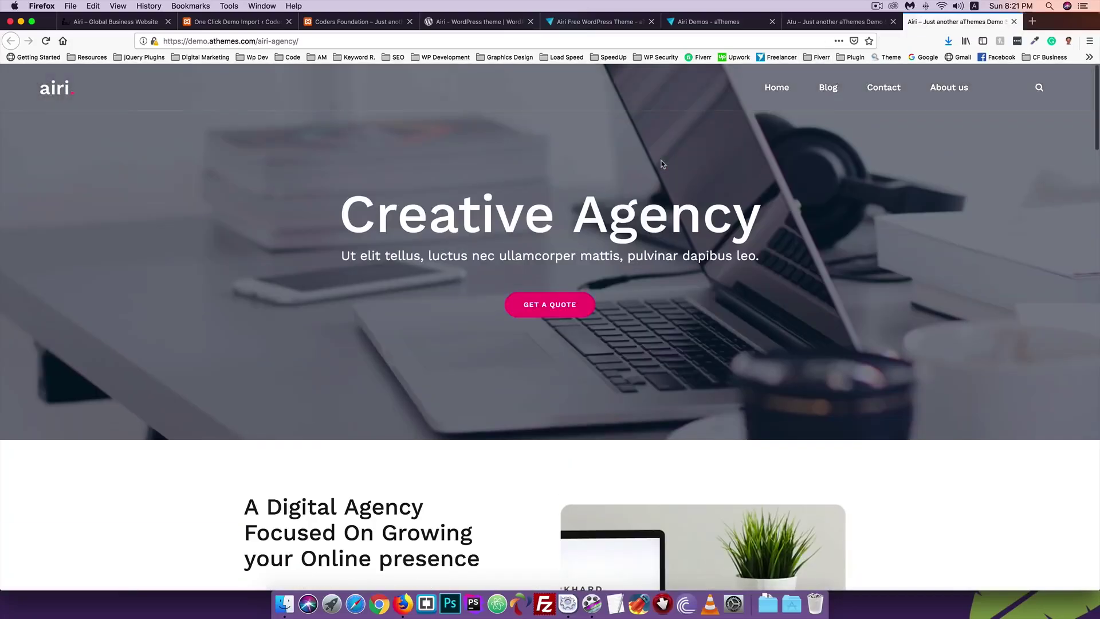
scroll(528, 231, "down", 15)
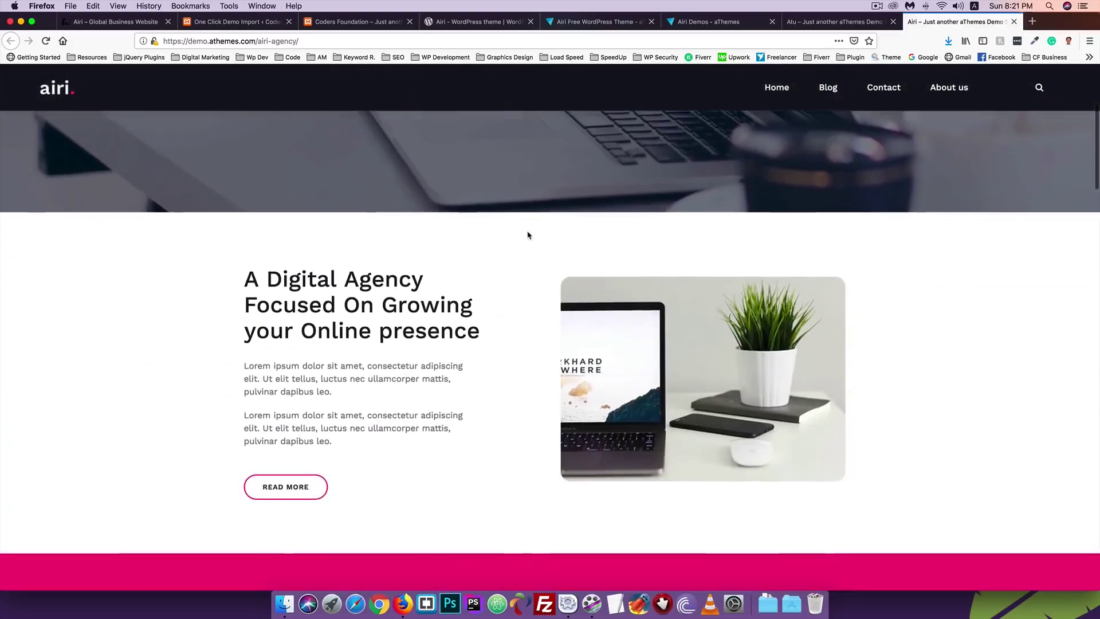
scroll(528, 234, "down", 10)
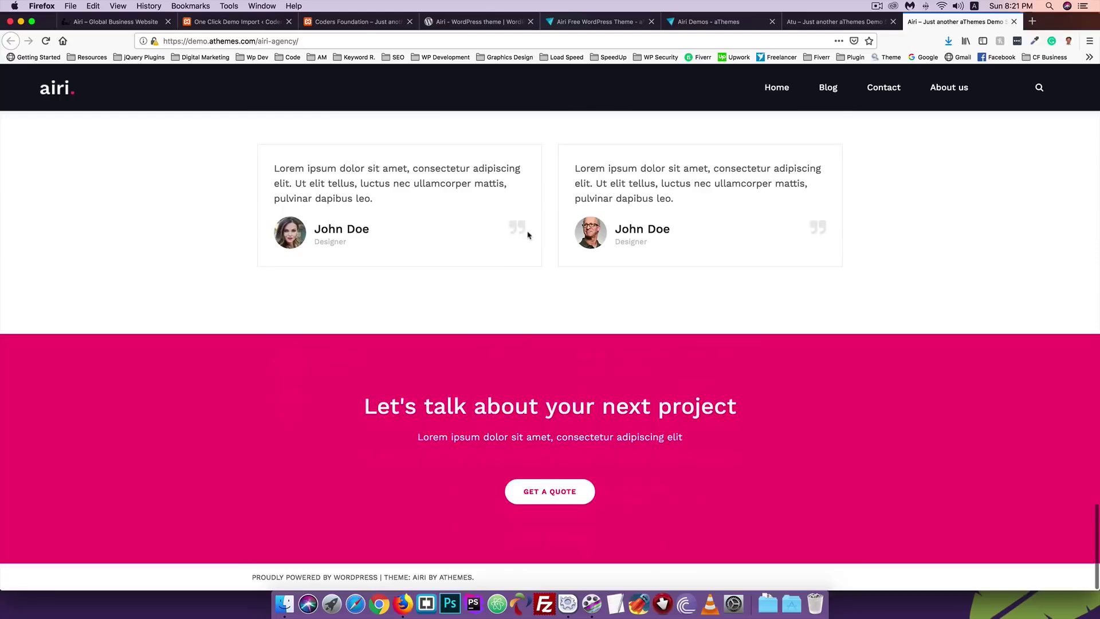
Step: Import the Agency demo on the One Click Demo Import page and confirm the import
left_click(199, 23)
scroll(263, 401, "down", 1)
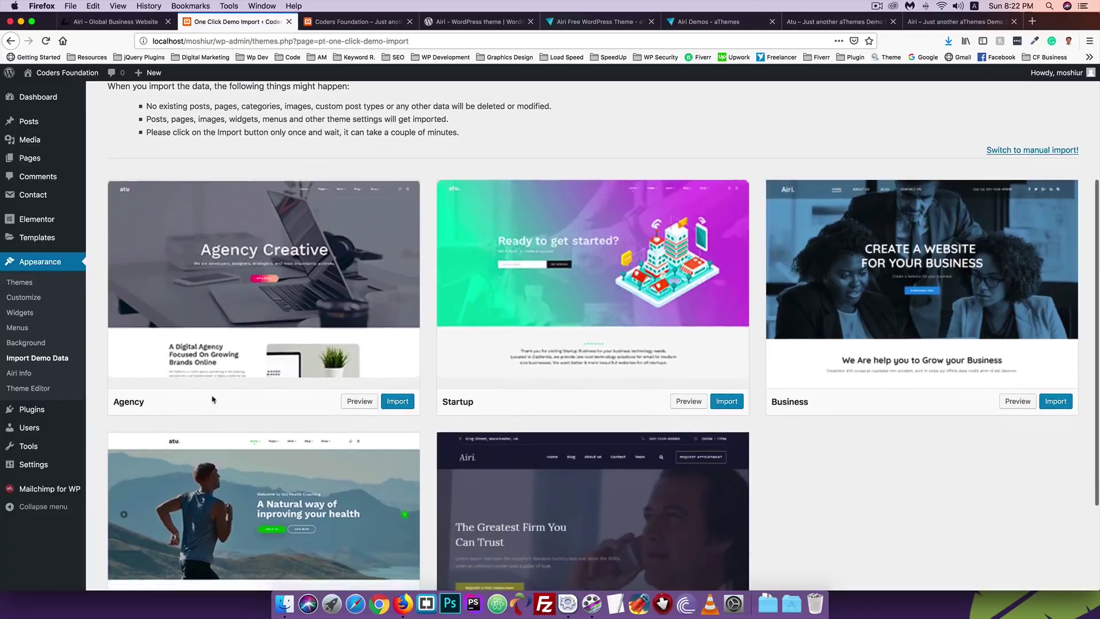
left_click(397, 403)
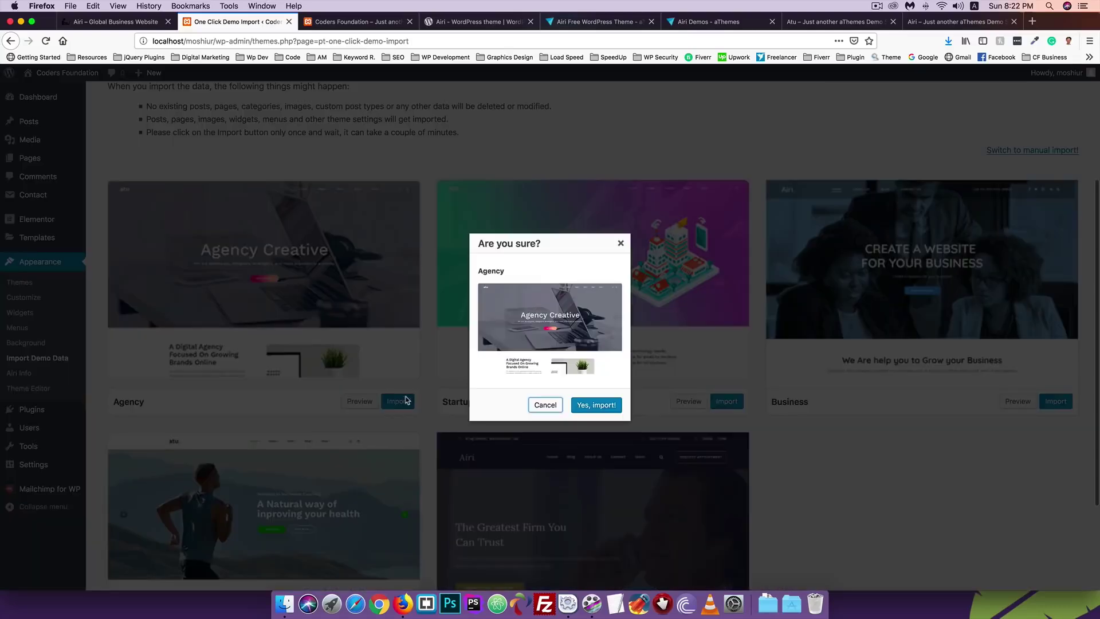
left_click(586, 407)
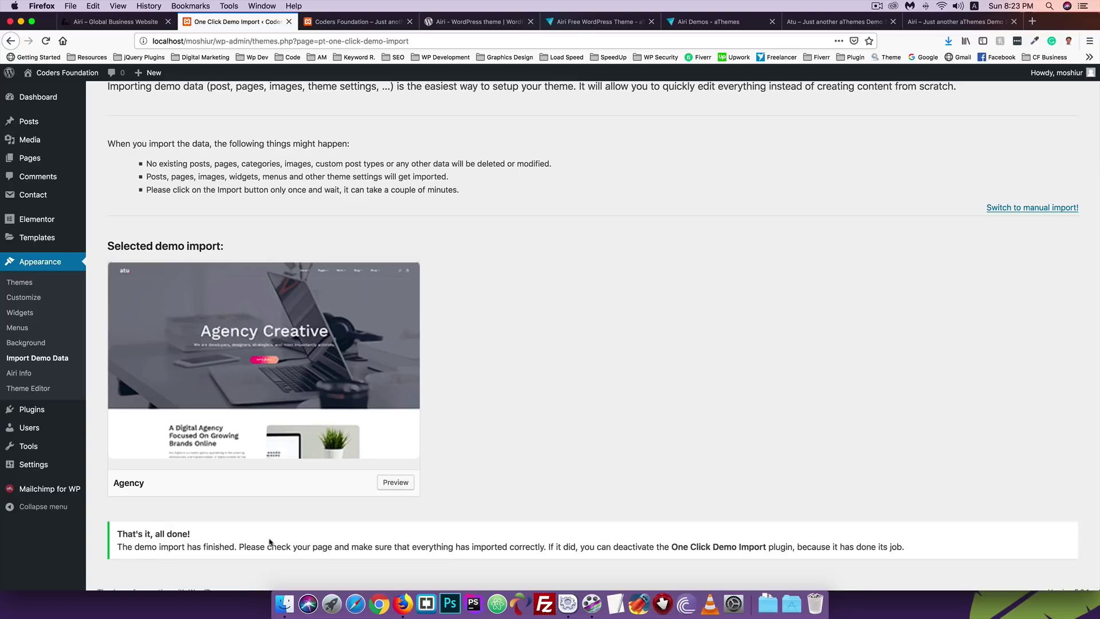
scroll(191, 548, "down", 1)
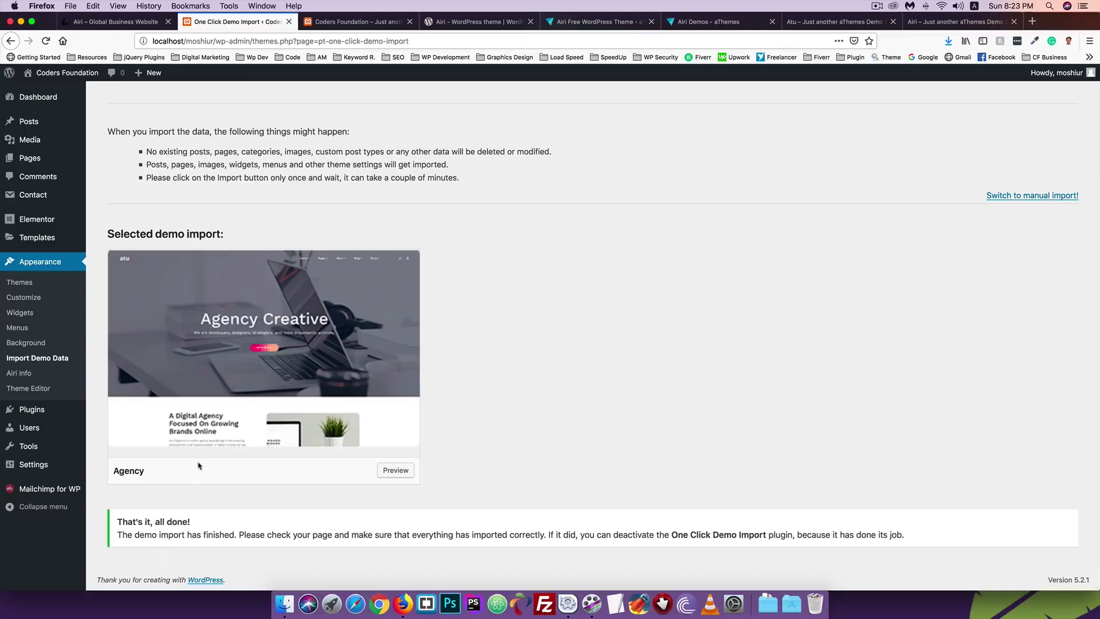
Step: Open the site's front end in a new tab and review the imported home page from the header down to the testimonials
scroll(238, 376, "up", 5)
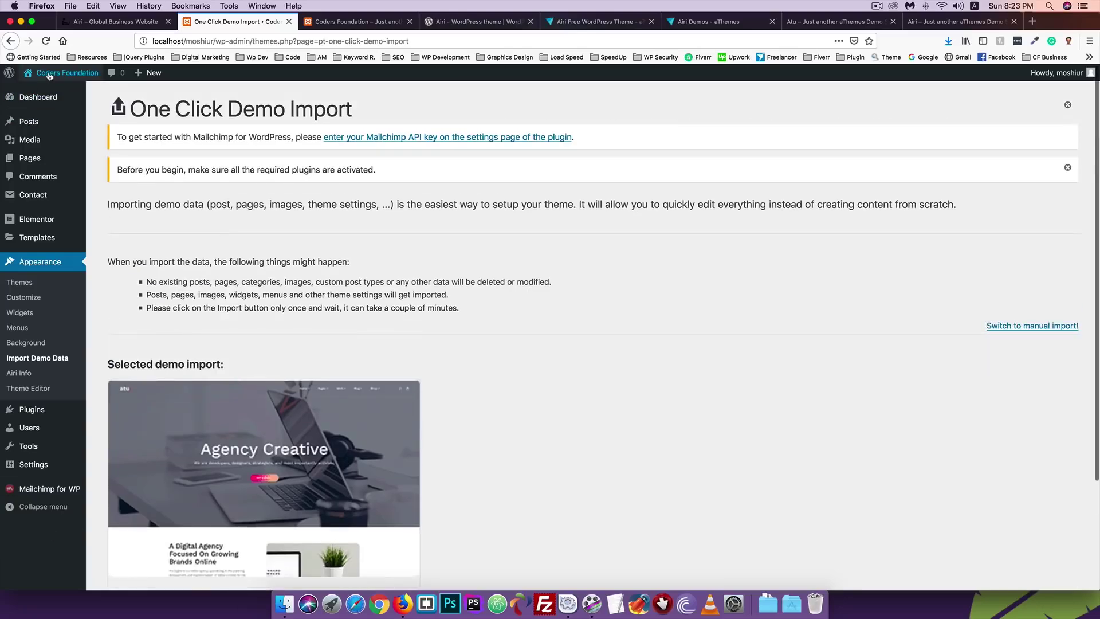
right_click(39, 89)
left_click(69, 94)
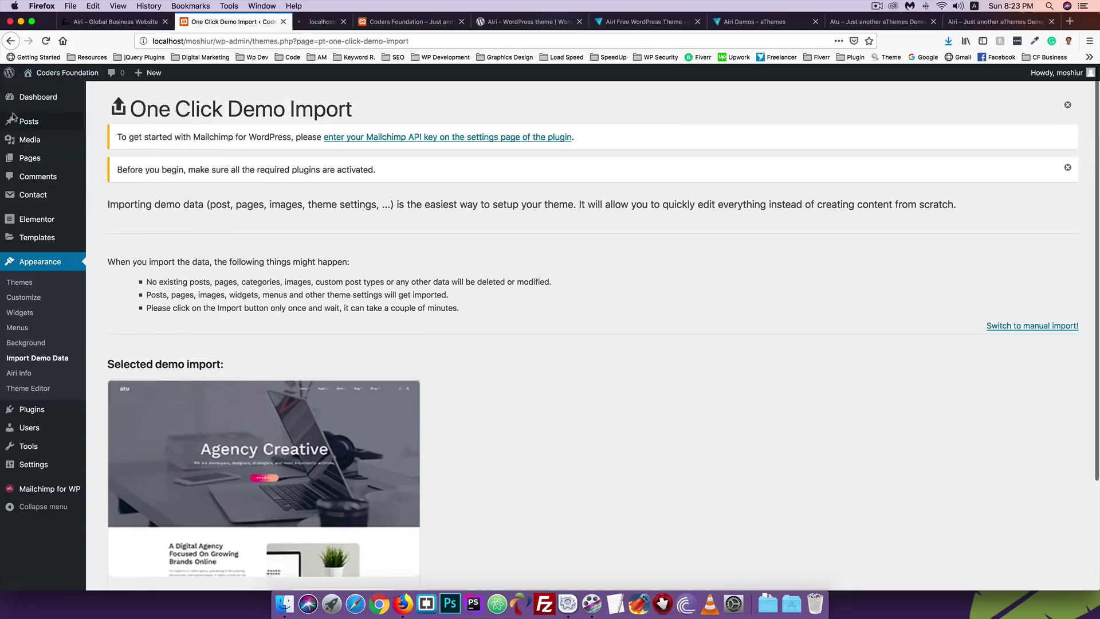
left_click(334, 23)
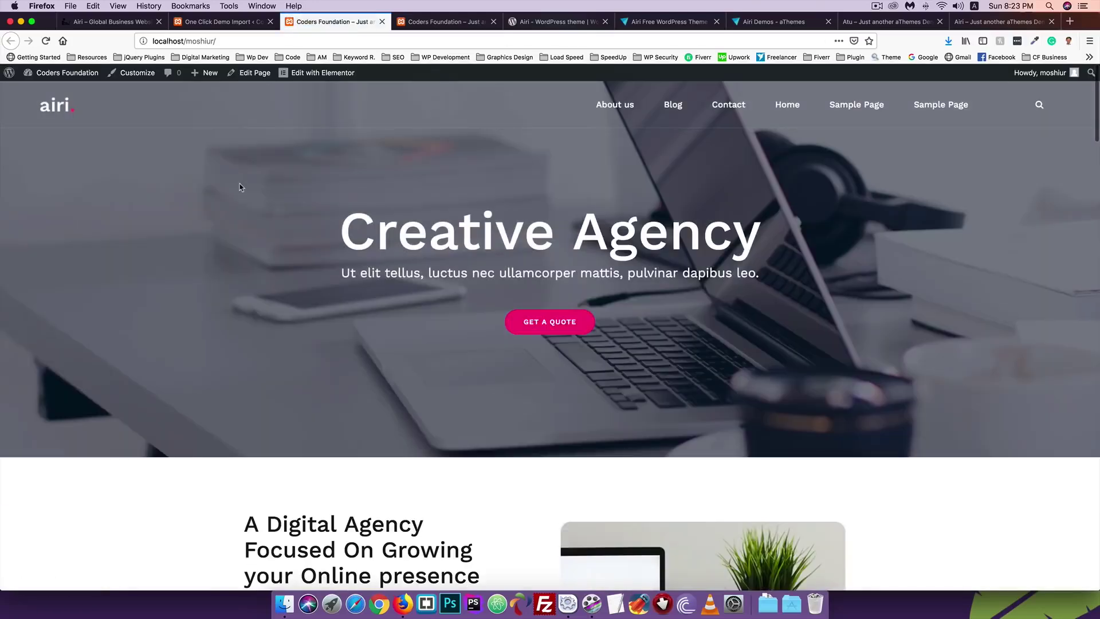
scroll(241, 187, "down", 10)
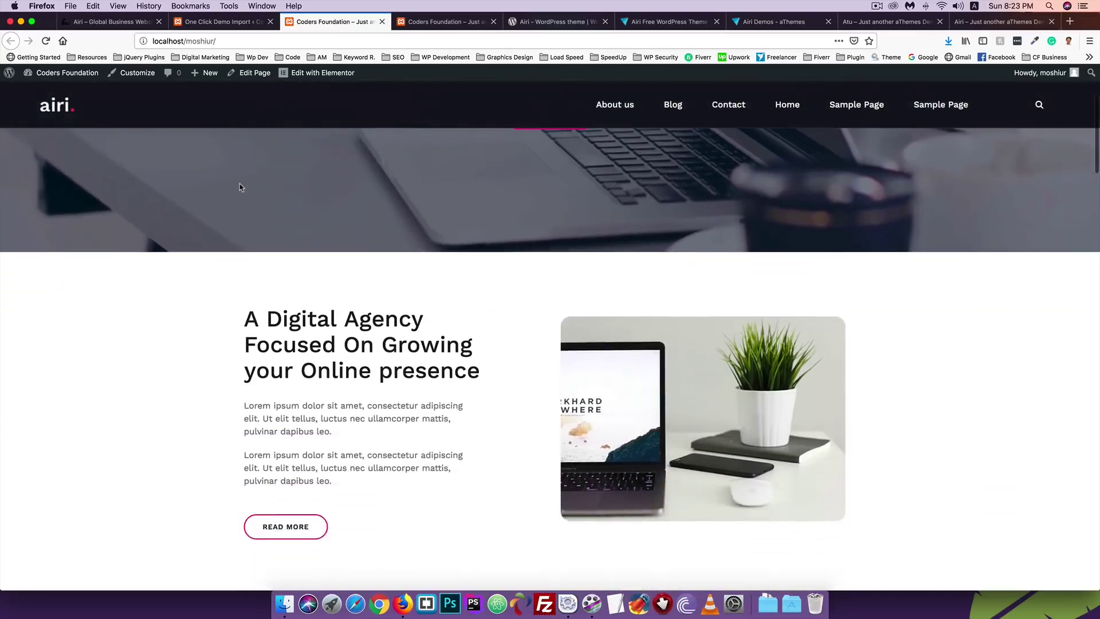
scroll(240, 186, "down", 15)
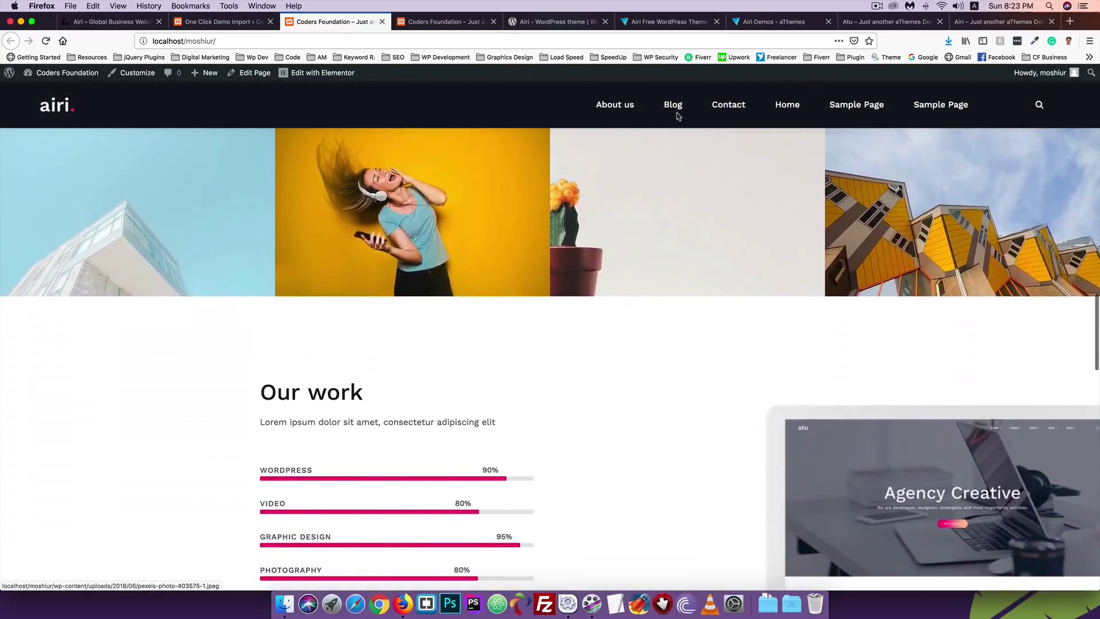
scroll(369, 232, "down", 15)
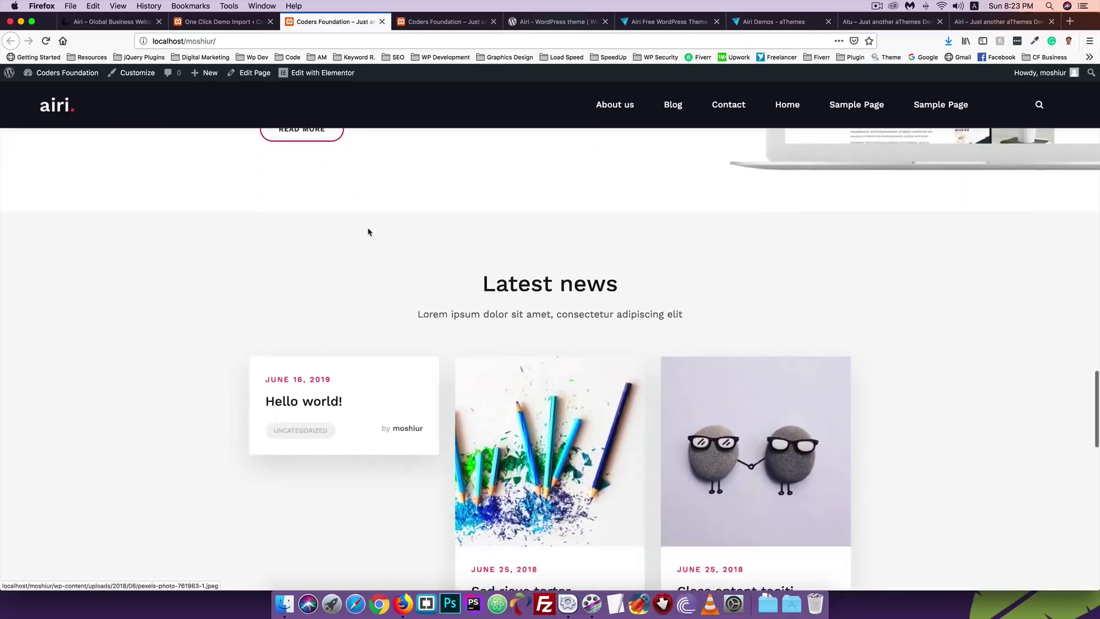
scroll(369, 232, "up", 13)
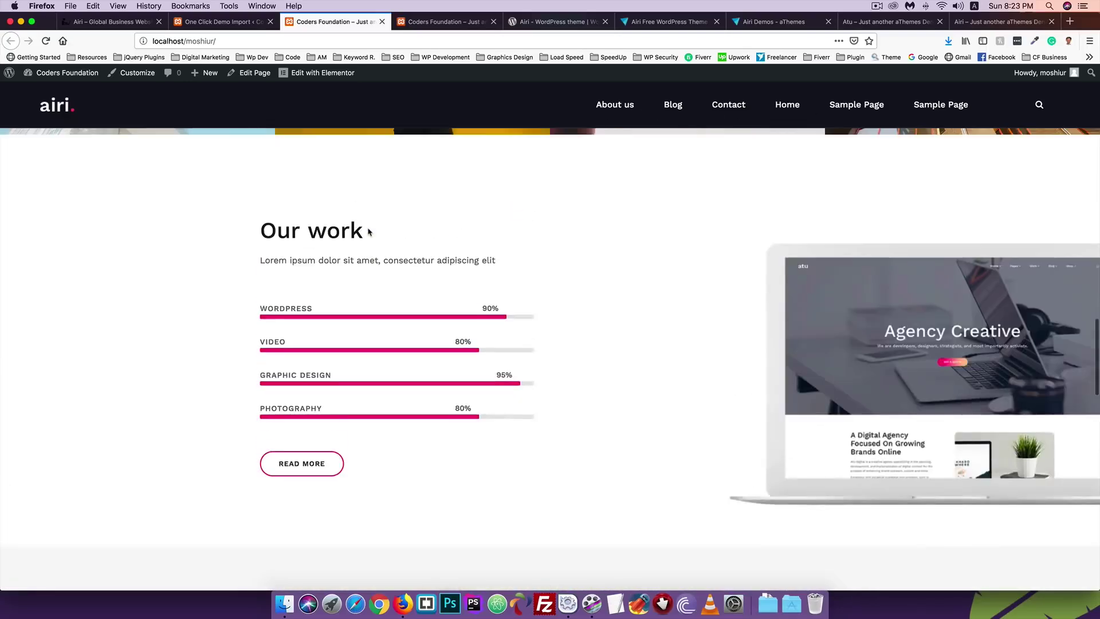
scroll(369, 232, "down", 6)
scroll(324, 374, "down", 7)
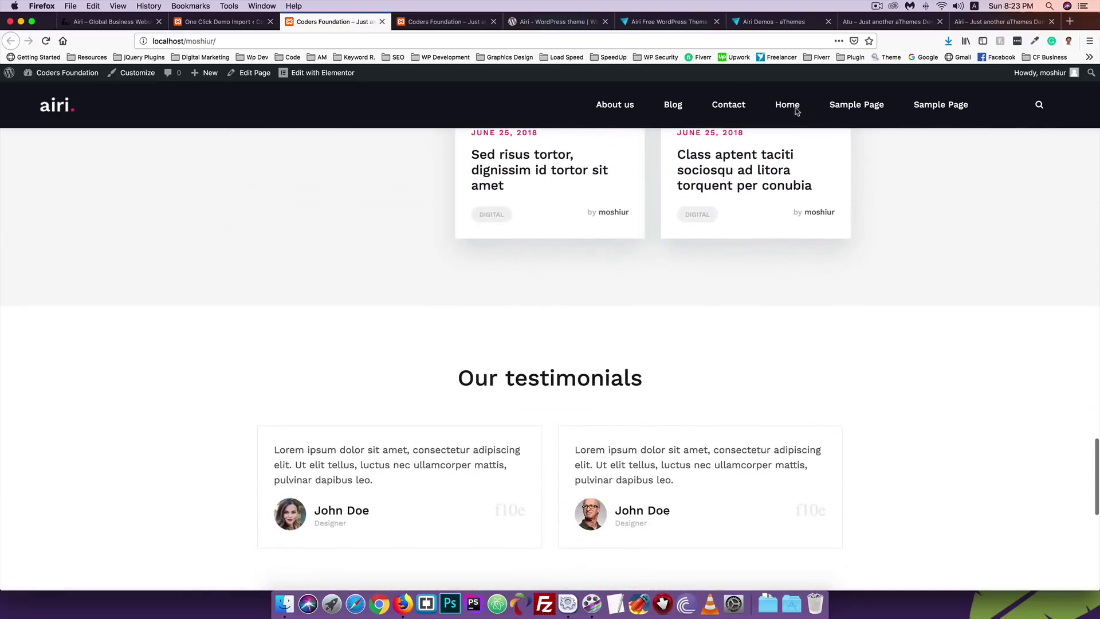
Step: Open the menu settings in a new tab, assign the menu named Menu to the Primary display location and save it
left_click(223, 22)
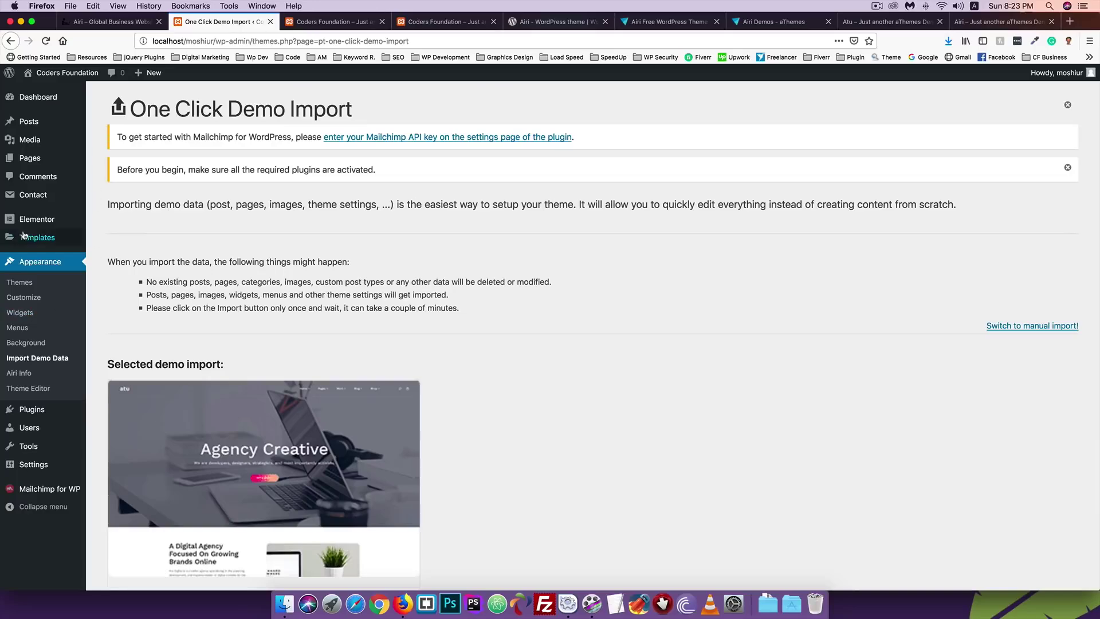
right_click(17, 328)
left_click(53, 333)
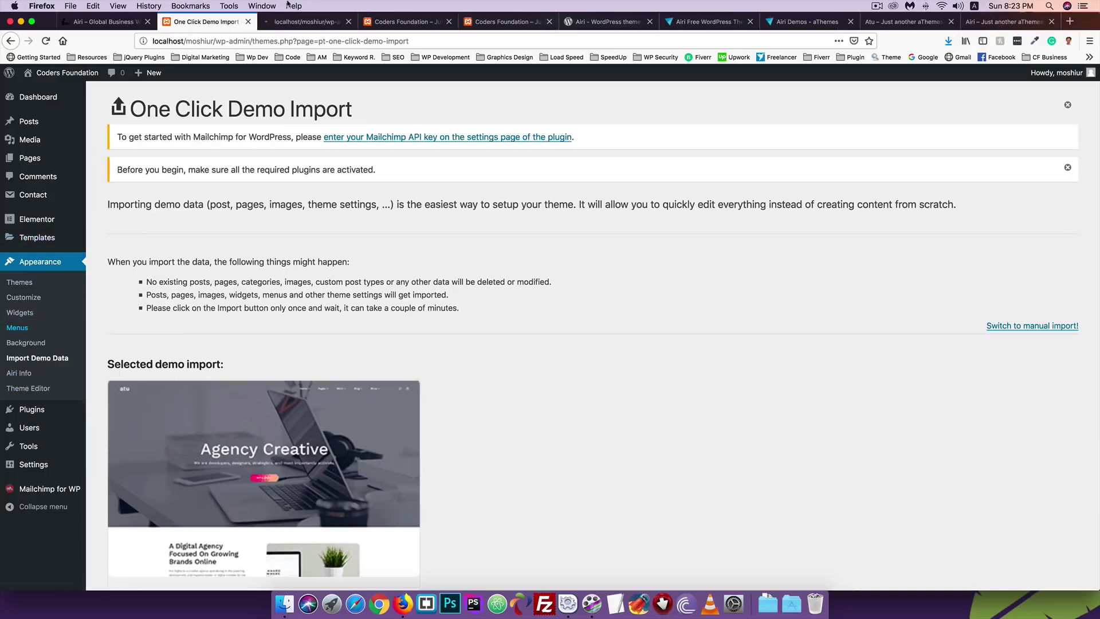
left_click(307, 22)
scroll(304, 255, "down", 5)
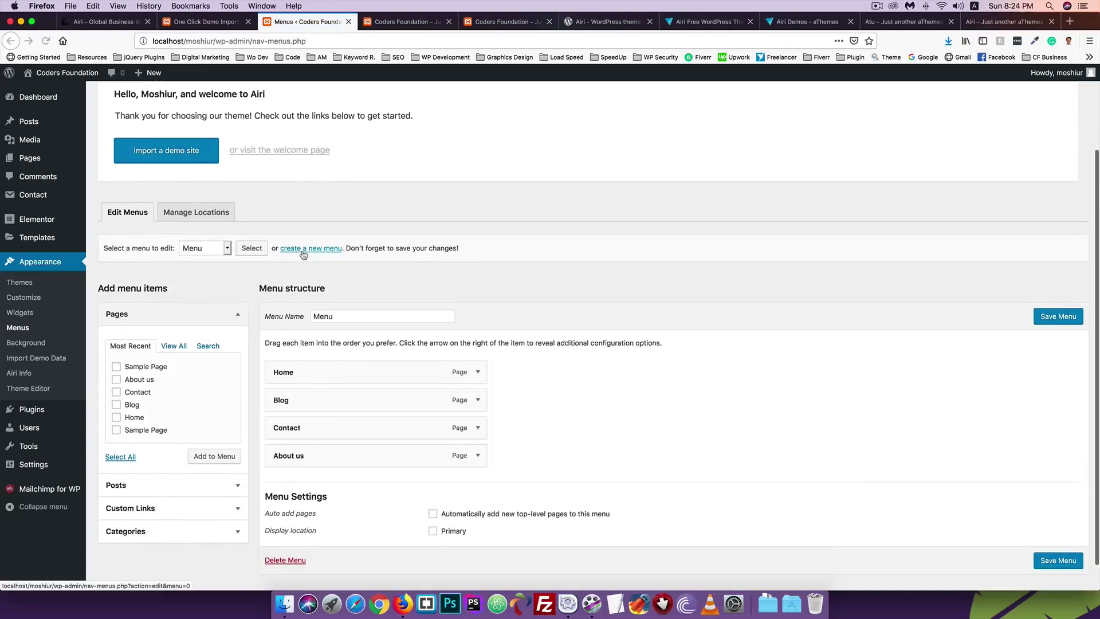
left_click(199, 218)
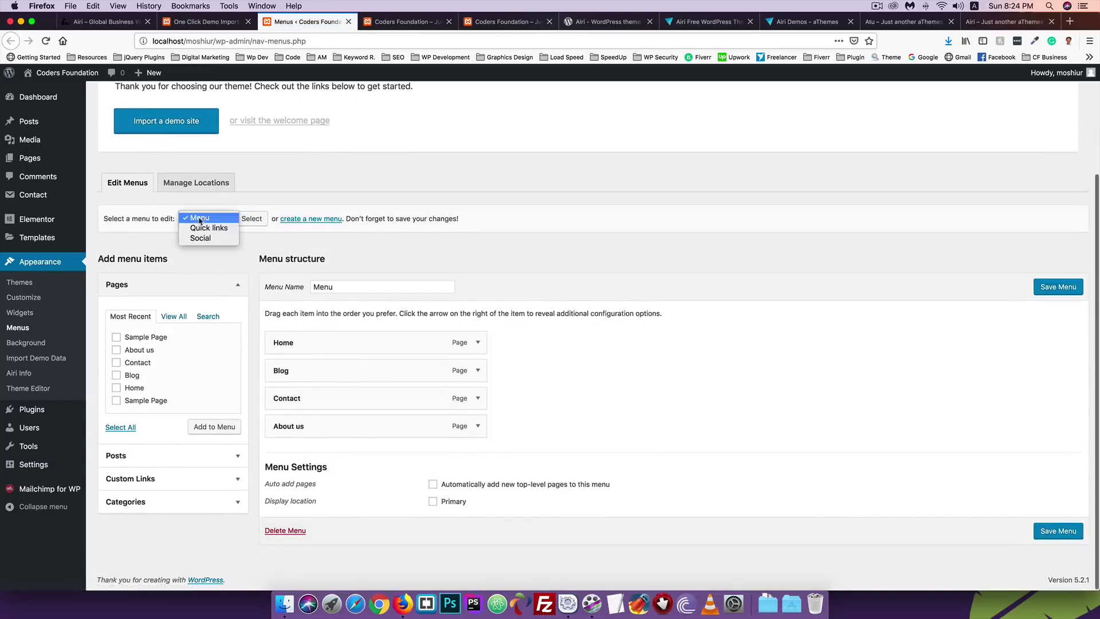
left_click(150, 250)
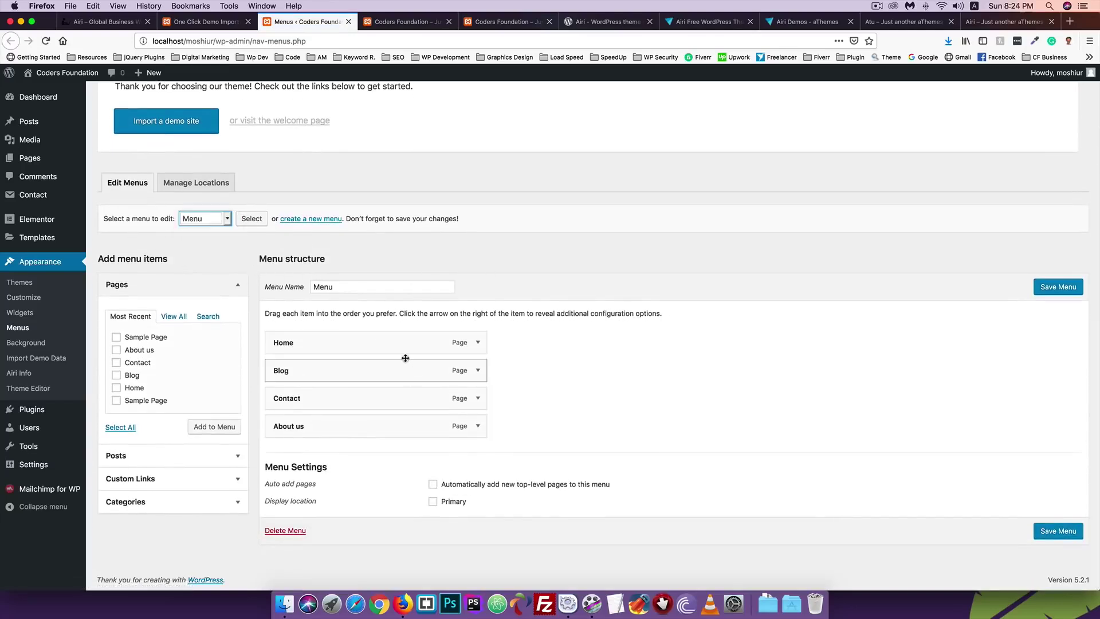
left_click(433, 500)
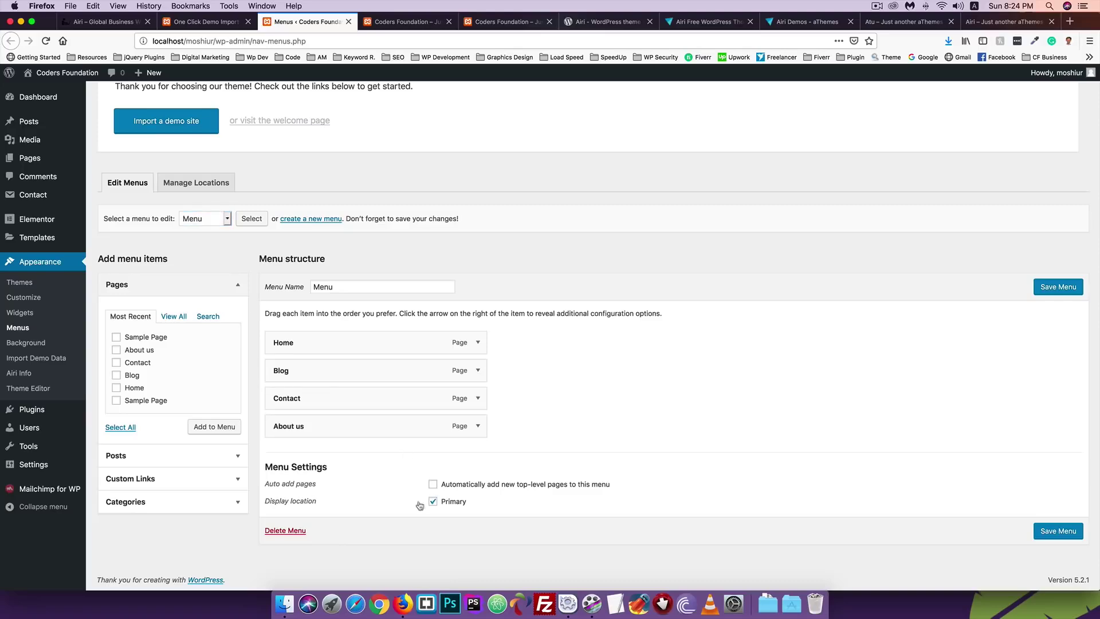
left_click(1058, 531)
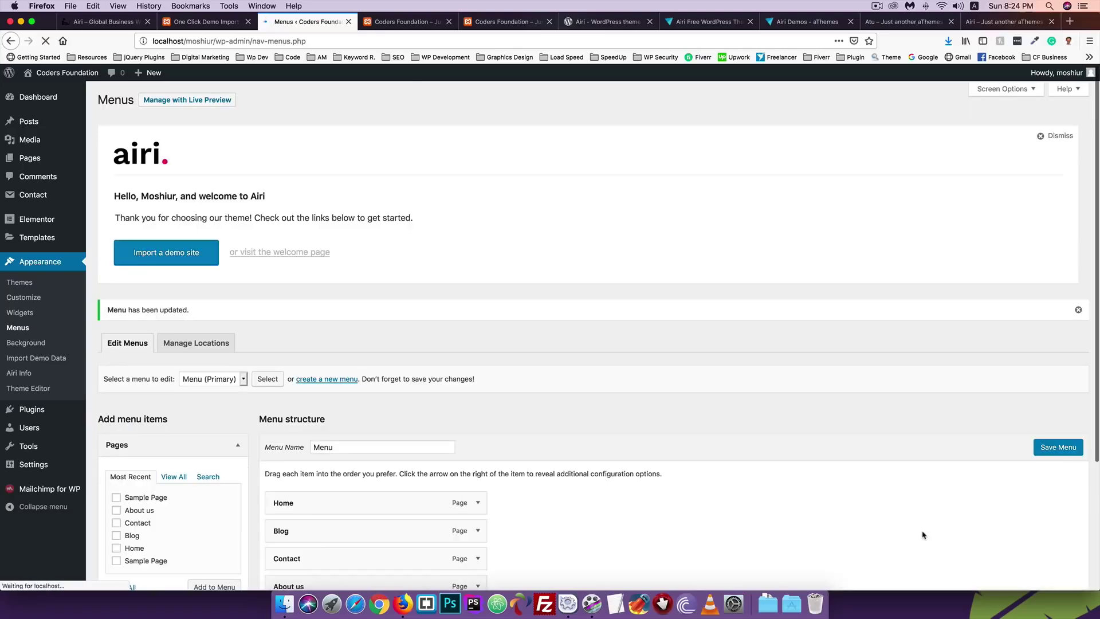
scroll(641, 343, "down", 5)
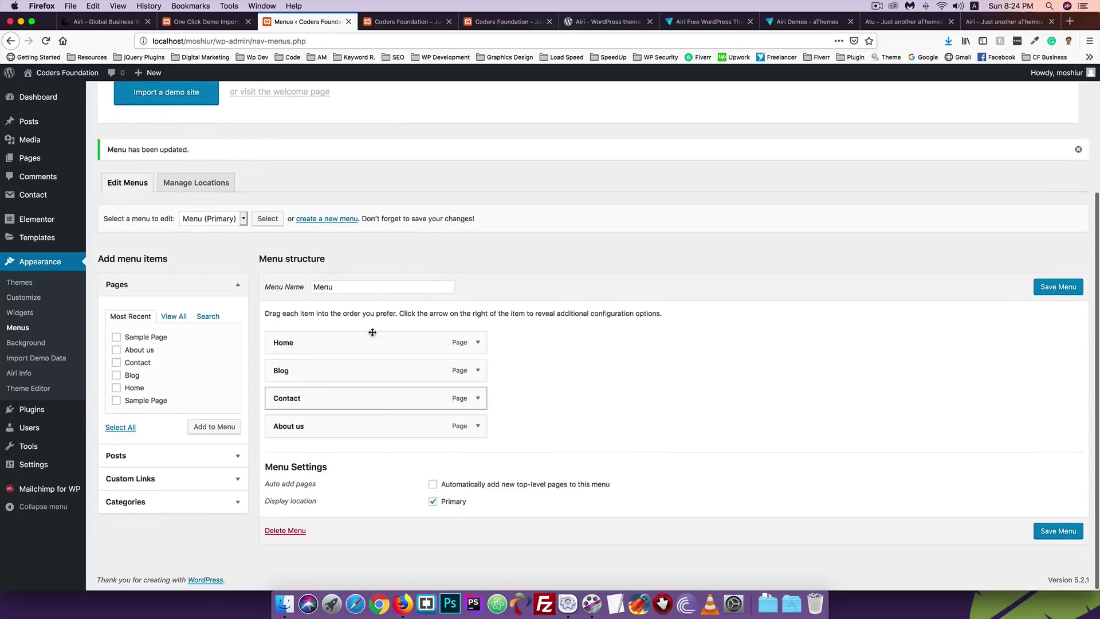
Step: Reload the site's home page and check the header navigation and the Latest news section
left_click(382, 23)
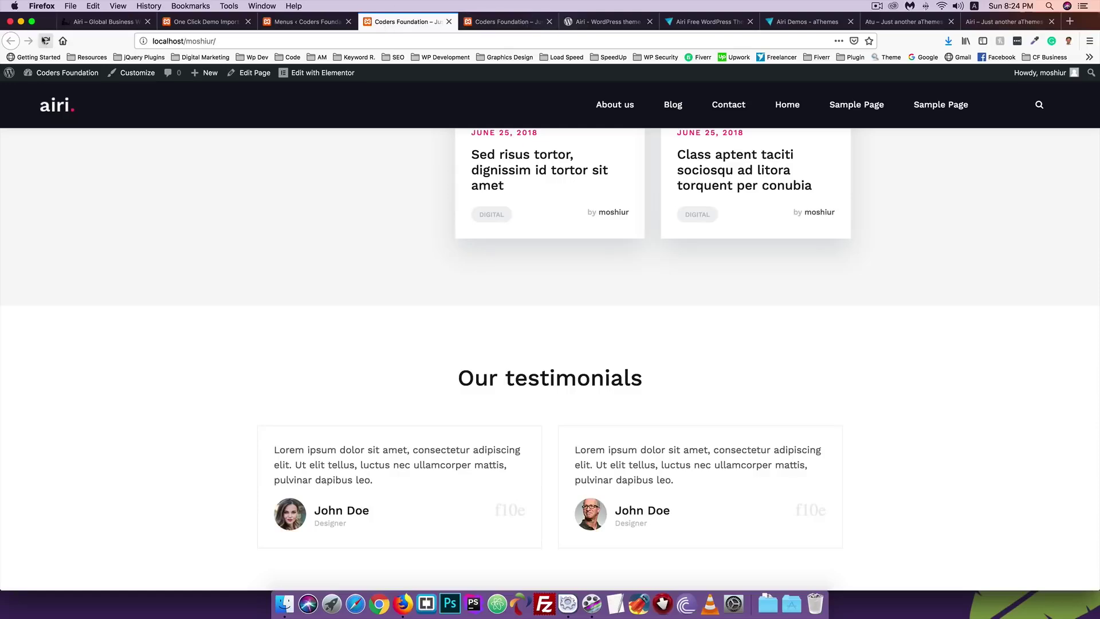
left_click(46, 41)
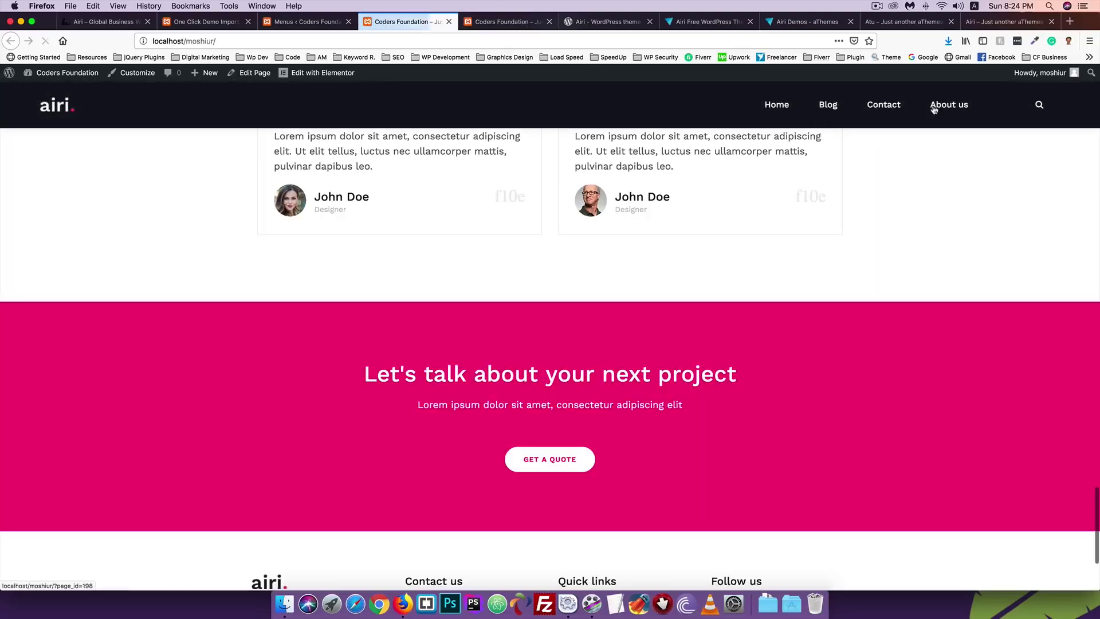
scroll(311, 292, "down", 3)
scroll(311, 293, "up", 10)
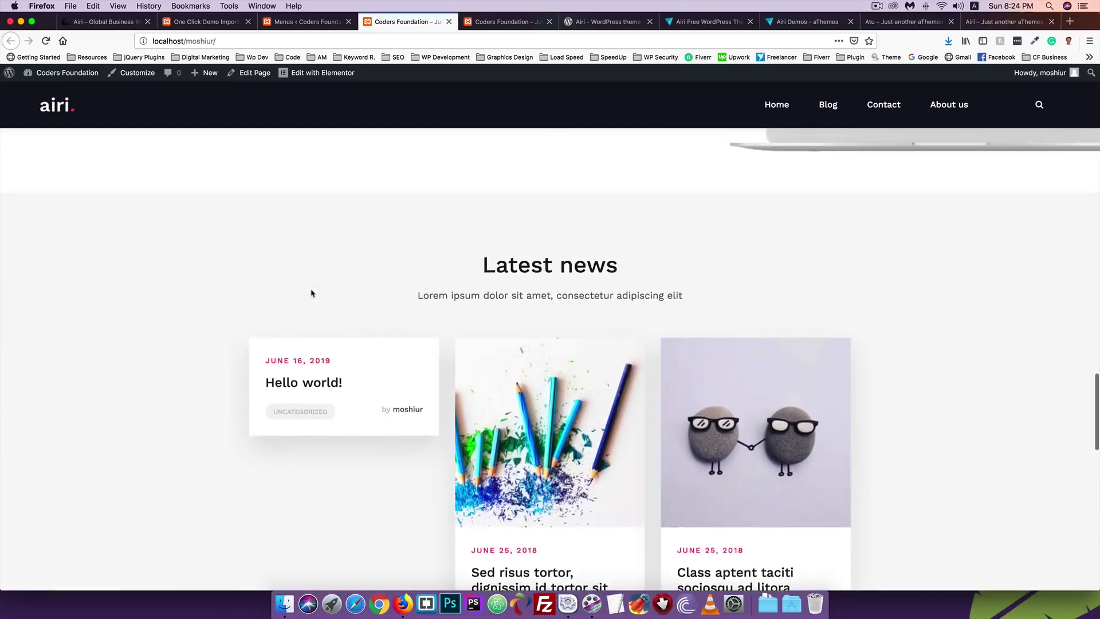
Step: Move the "Hello world!" post to the Trash from the posts list
left_click(307, 22)
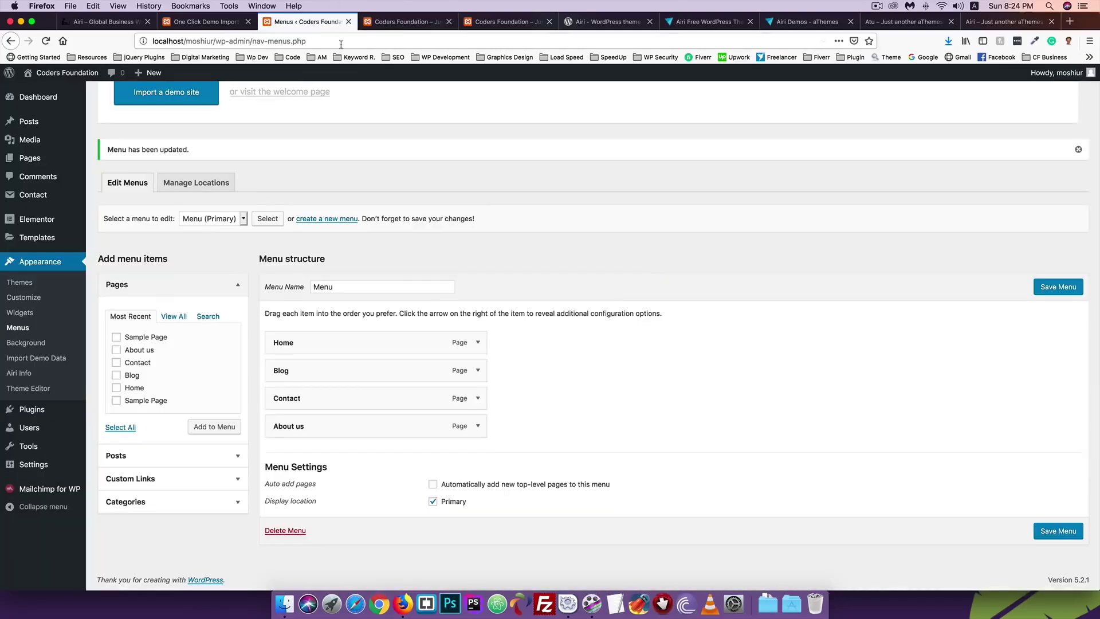
left_click(29, 122)
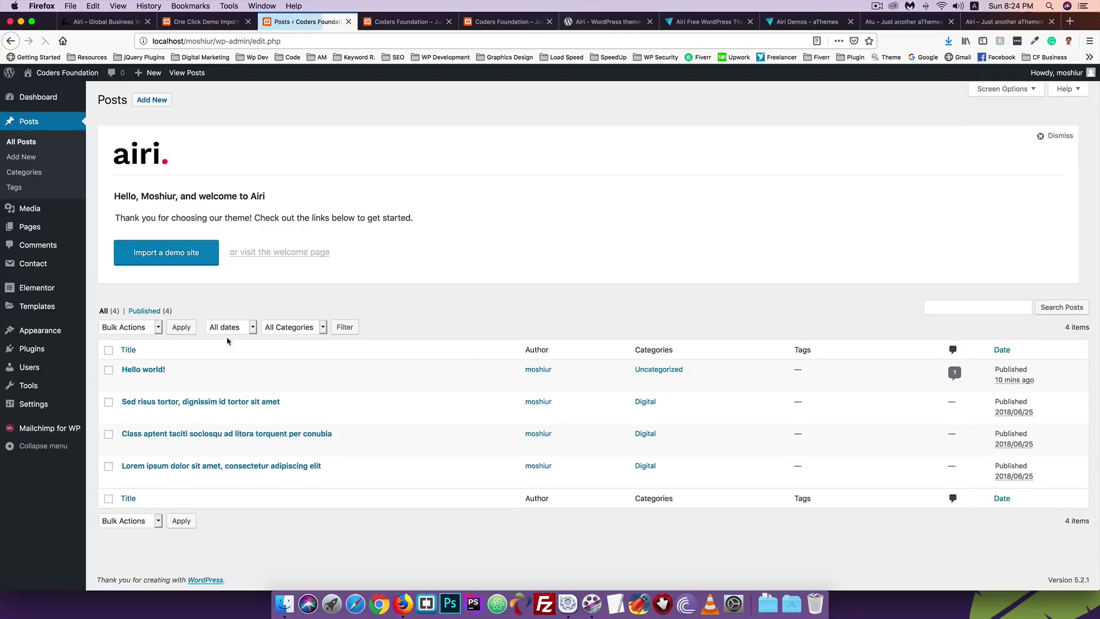
left_click(188, 383)
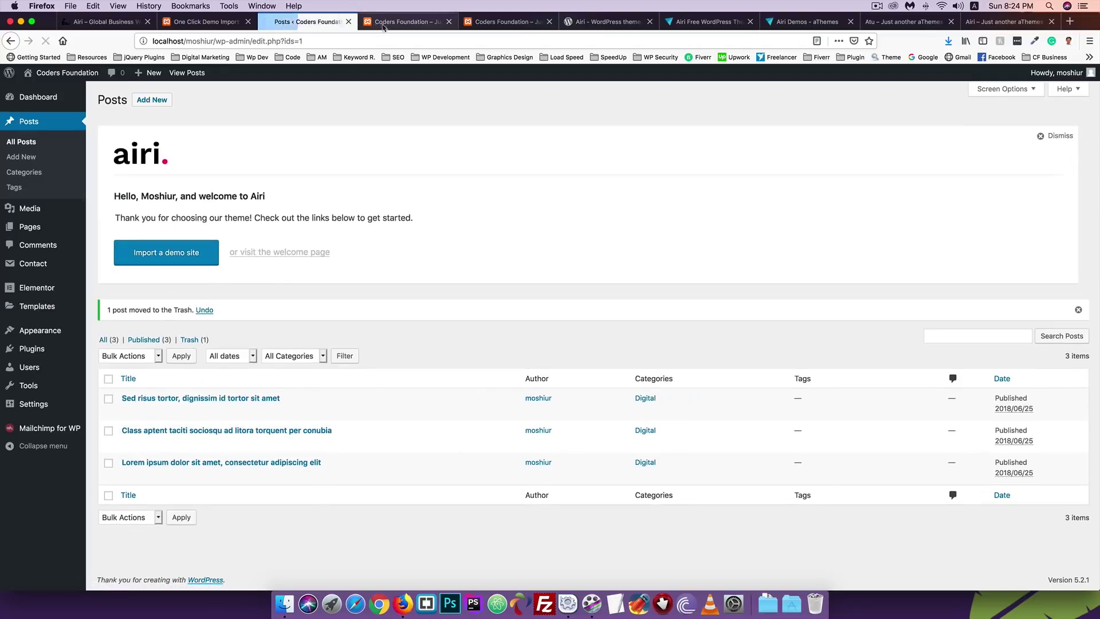
Step: Reload the site's home page and review the Latest news posts and the other imported sections
left_click(408, 22)
left_click(46, 43)
scroll(118, 229, "down", 5)
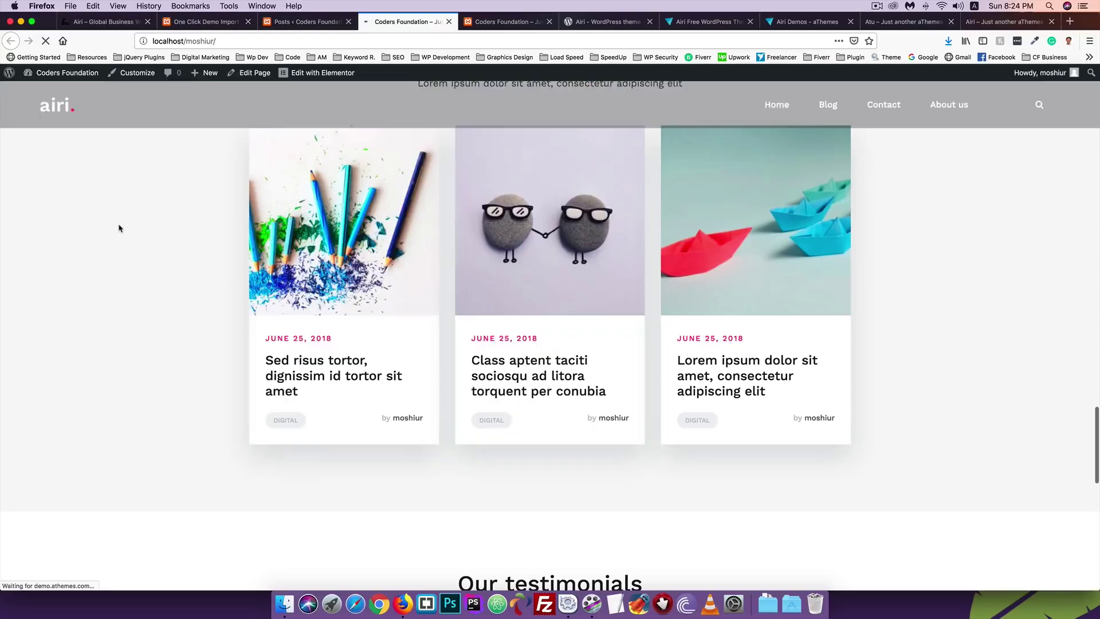
scroll(213, 298, "up", 20)
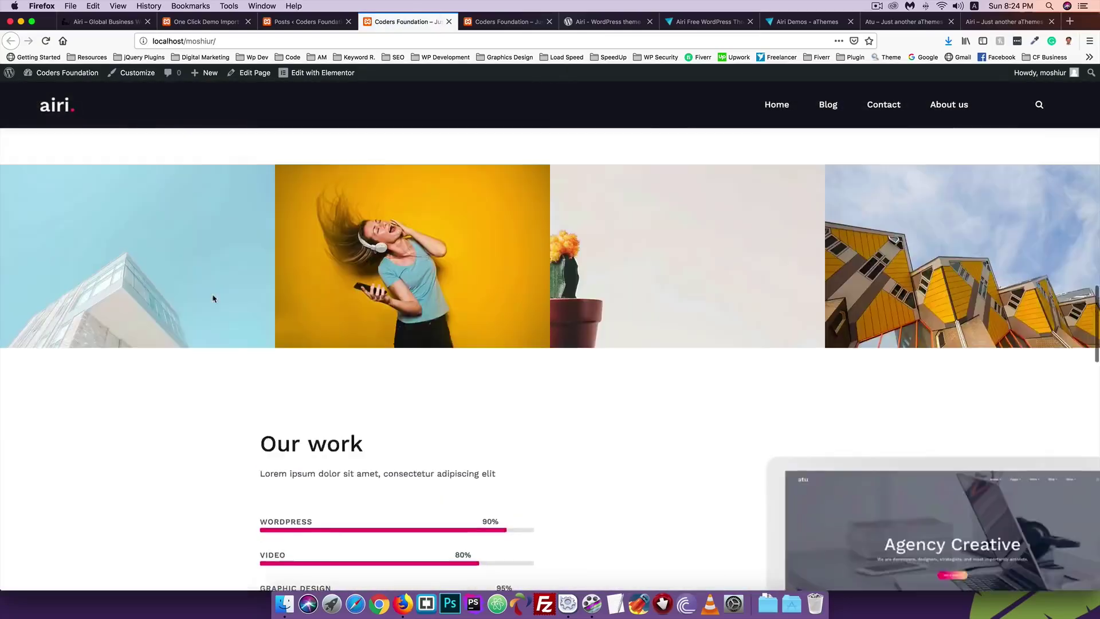
scroll(212, 299, "up", 10)
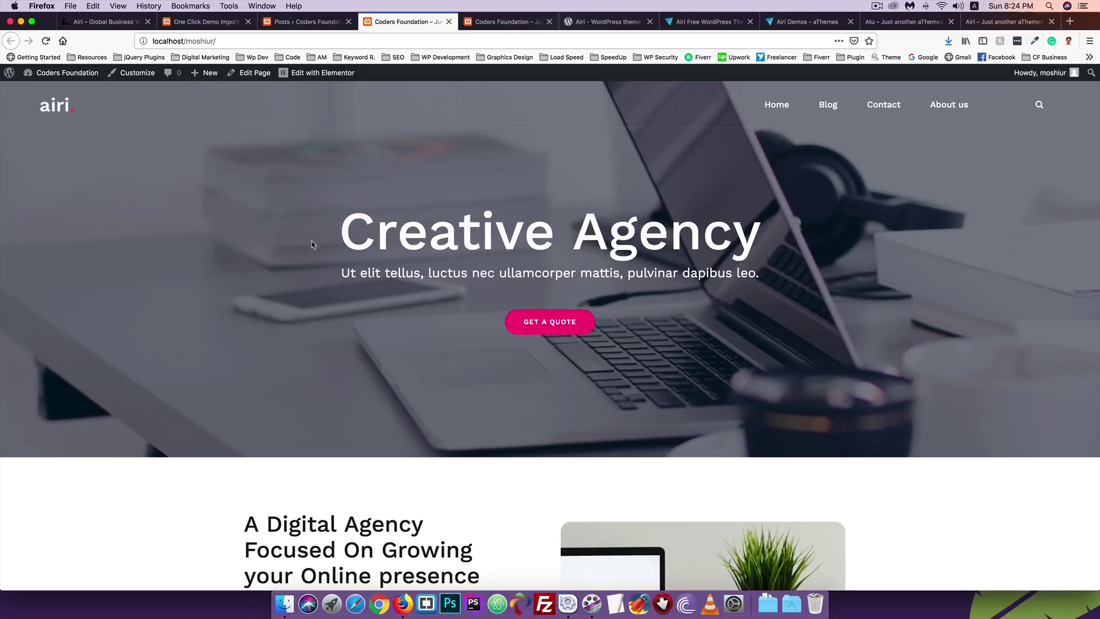
scroll(273, 259, "down", 15)
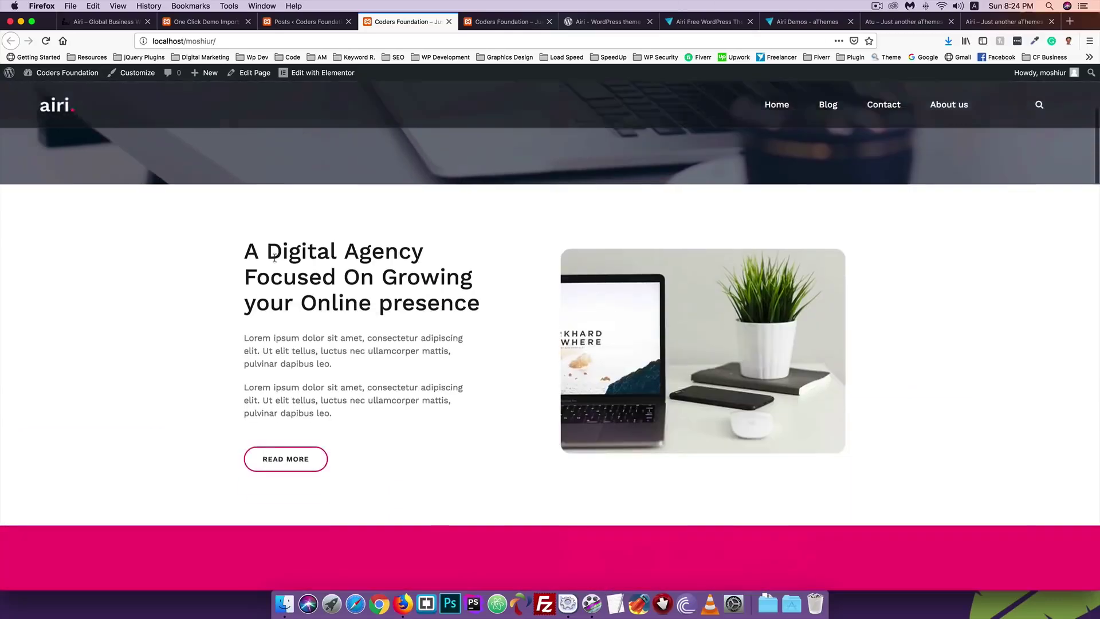
scroll(276, 262, "down", 15)
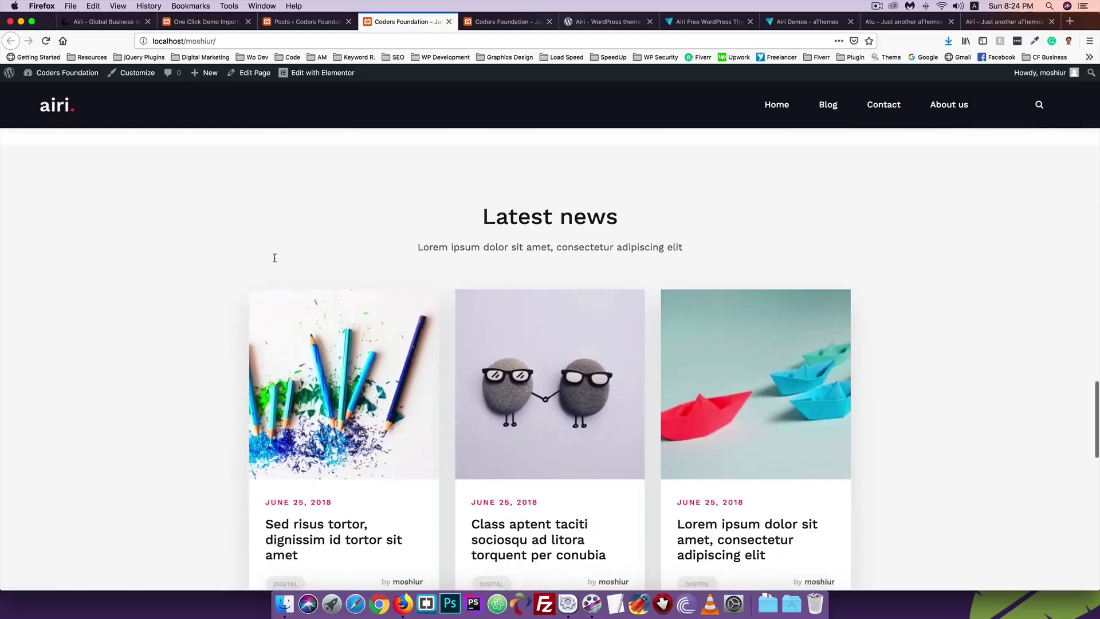
scroll(275, 261, "up", 20)
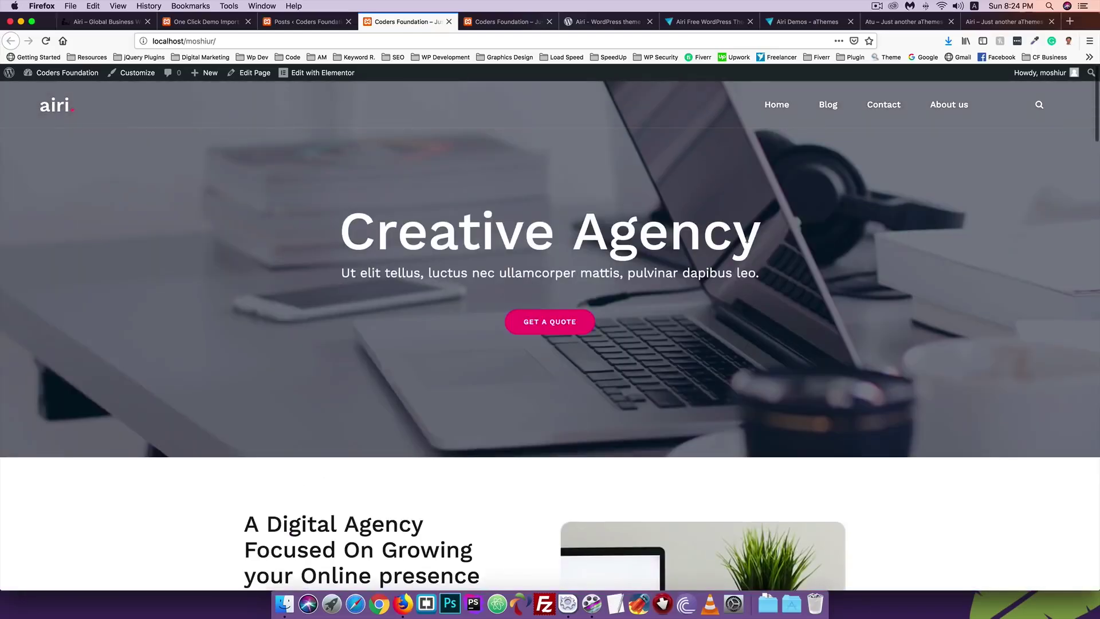
mouse_move(762, 232)
left_mouse_down()
mouse_move(356, 232)
mouse_move(763, 242)
left_mouse_up()
left_click(324, 280)
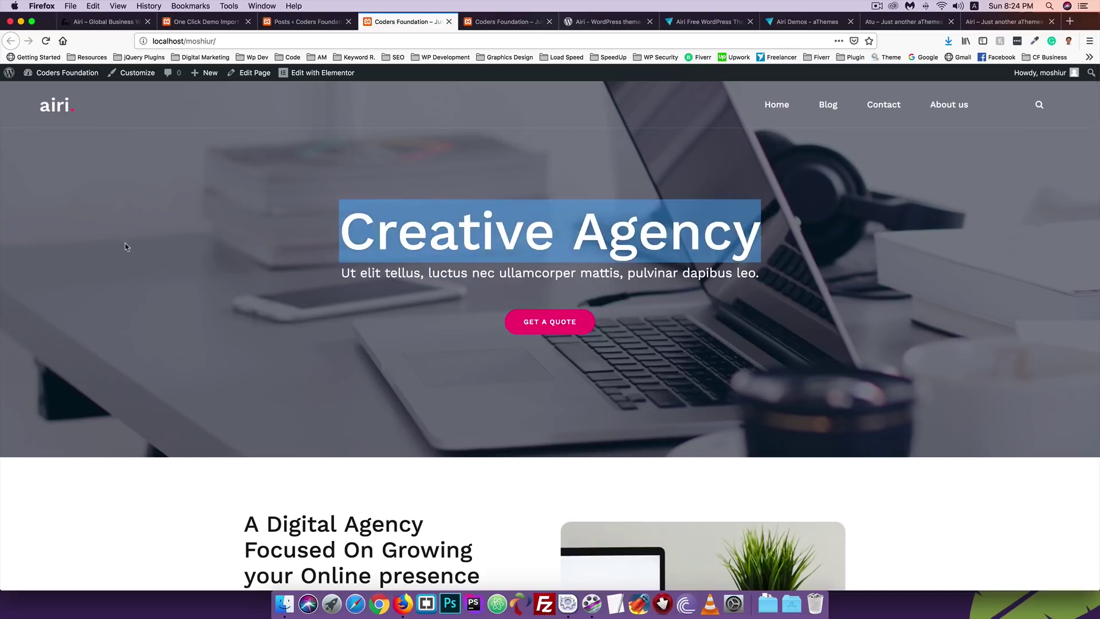
left_click(321, 281)
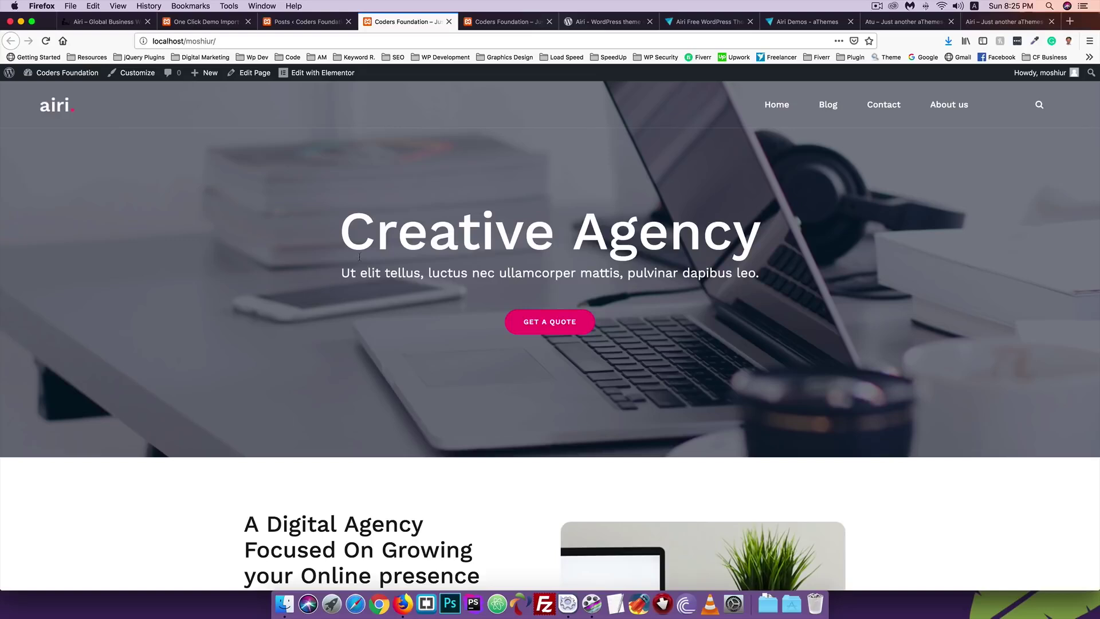
left_click_drag(343, 233, 702, 235)
left_click(468, 331)
scroll(388, 350, "down", 2)
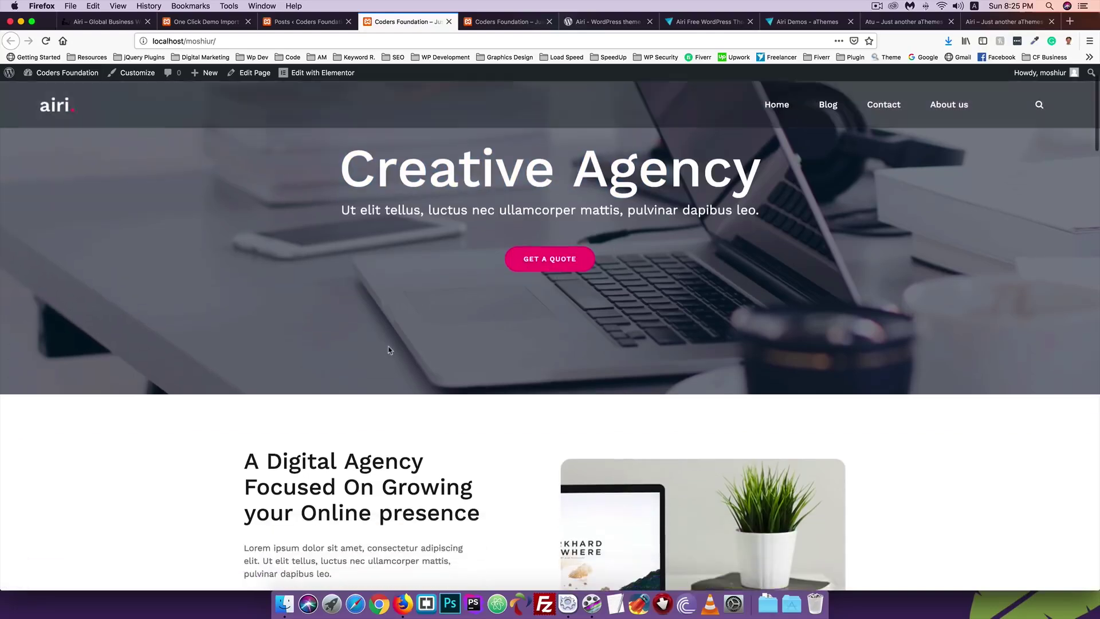
Step: Review the local site's home page from the hero banner down to the footer
scroll(239, 182, "up", 3)
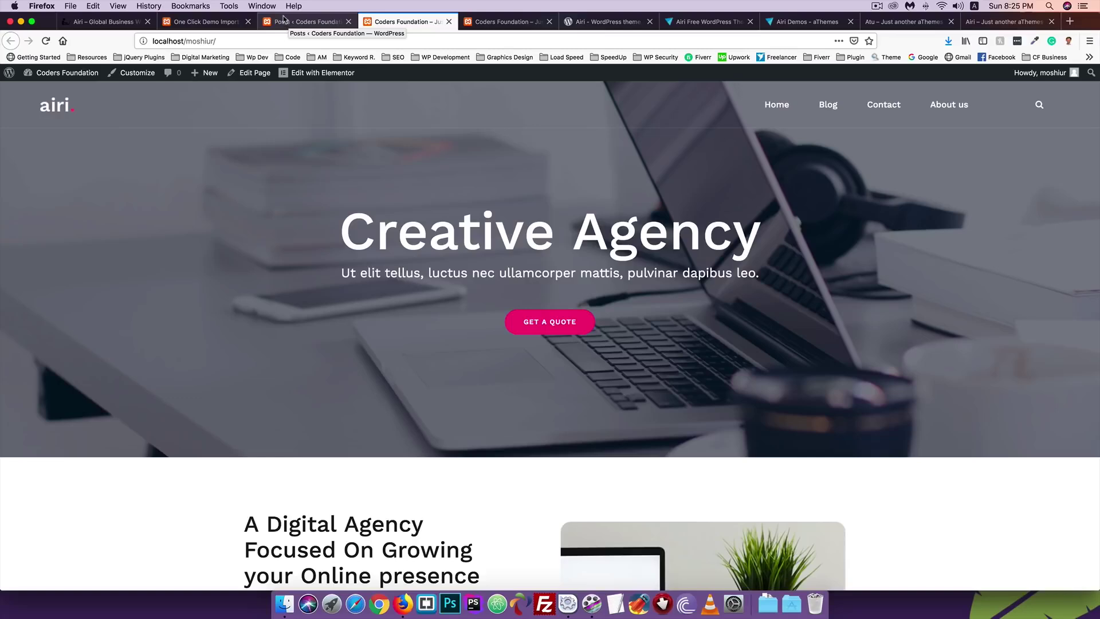
left_click(206, 21)
left_click(395, 22)
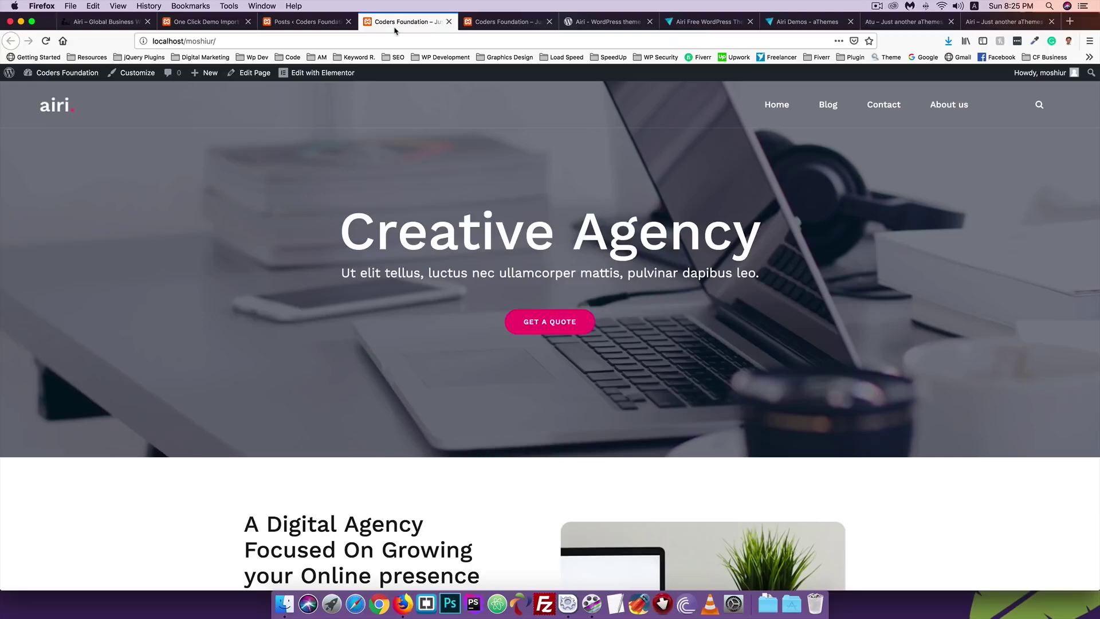
scroll(372, 188, "down", 6)
scroll(372, 189, "down", 10)
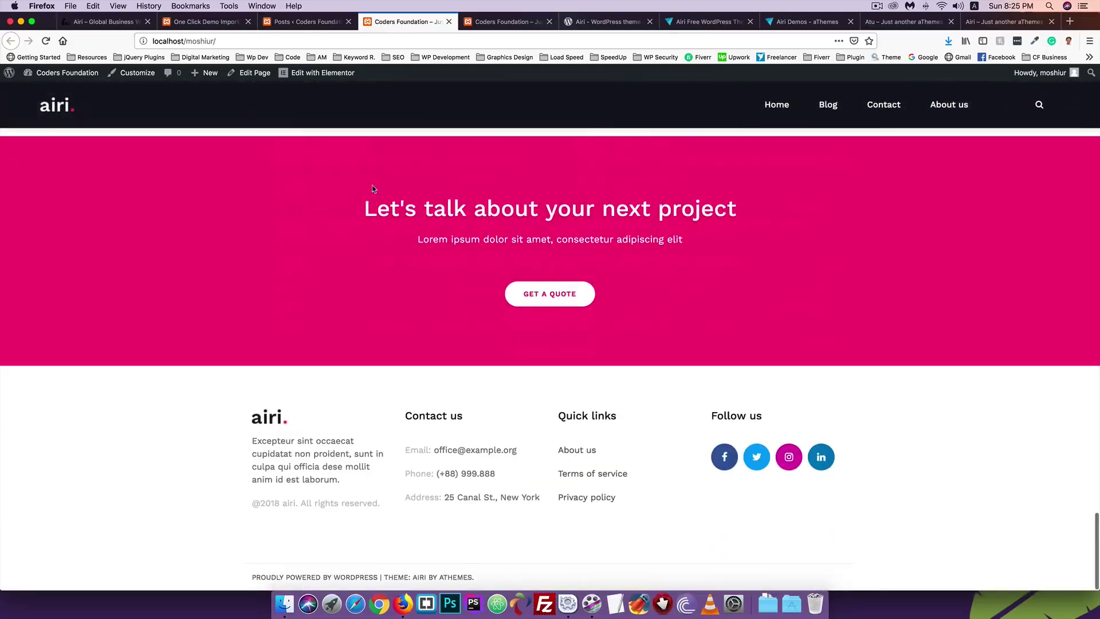
scroll(373, 189, "up", 20)
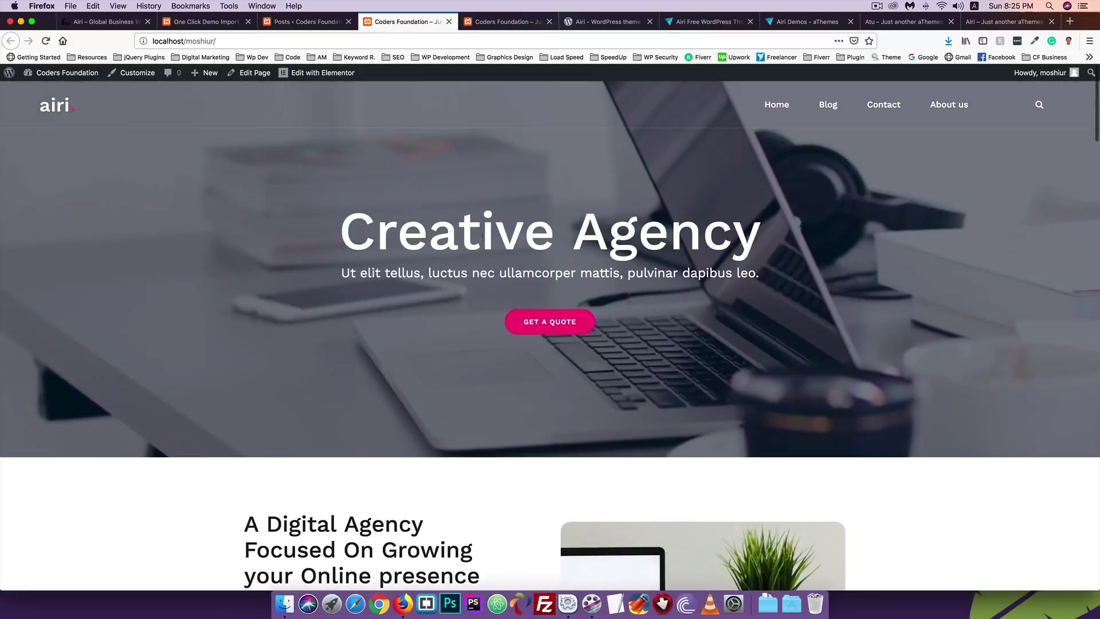
scroll(321, 229, "down", 1)
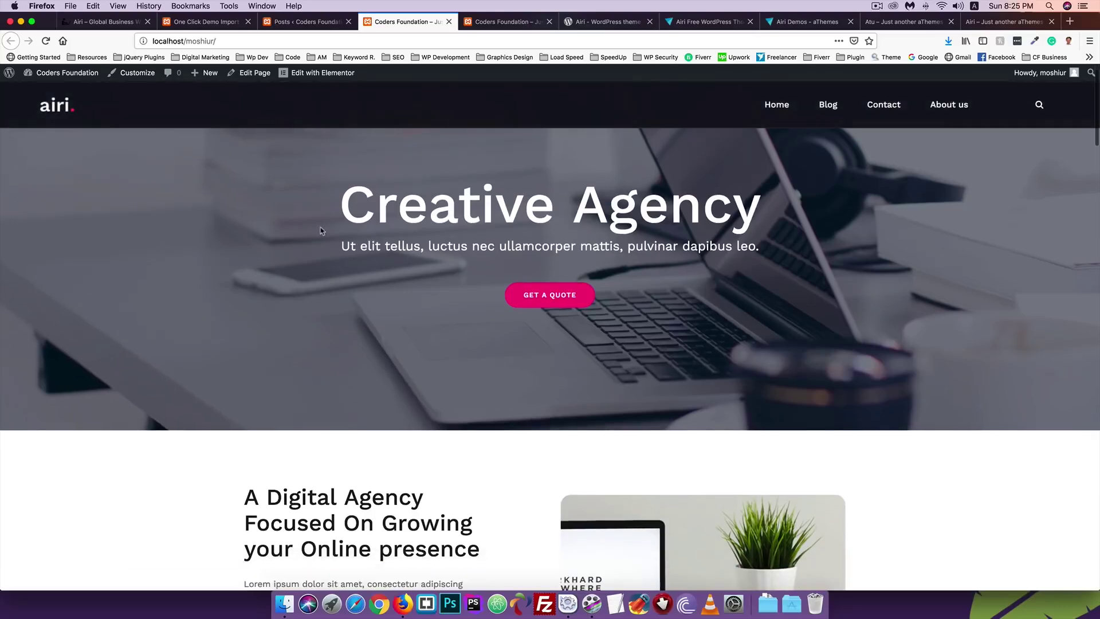
scroll(336, 205, "down", 8)
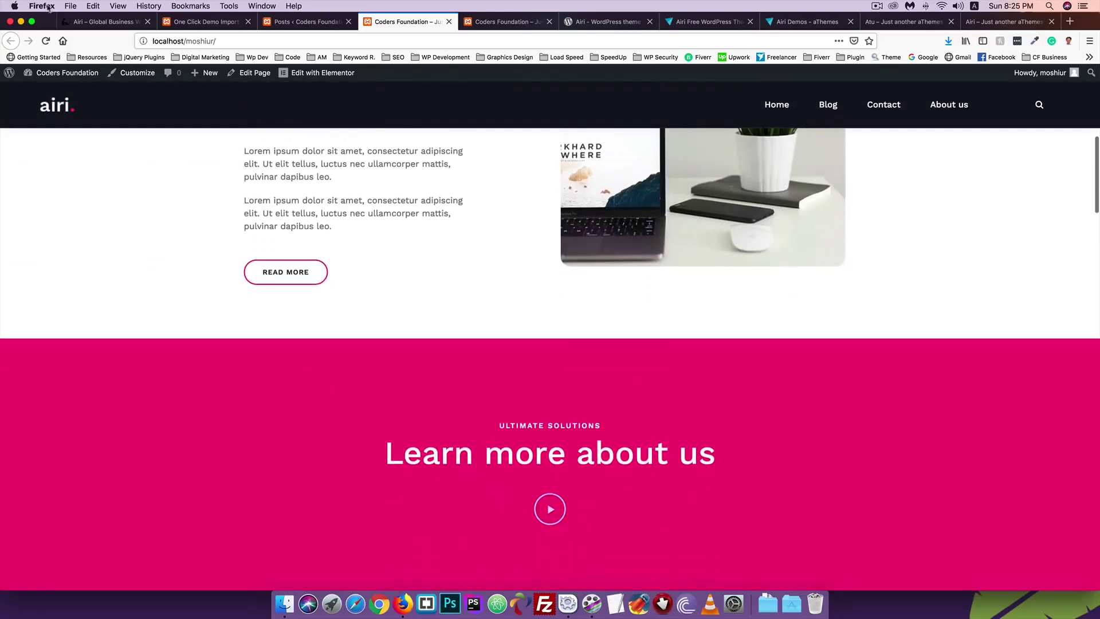
Step: Examine the sections of the finished Airi business site at codersfoundation.com/projects/airi as the model for the design
left_click(88, 23)
scroll(165, 252, "down", 10)
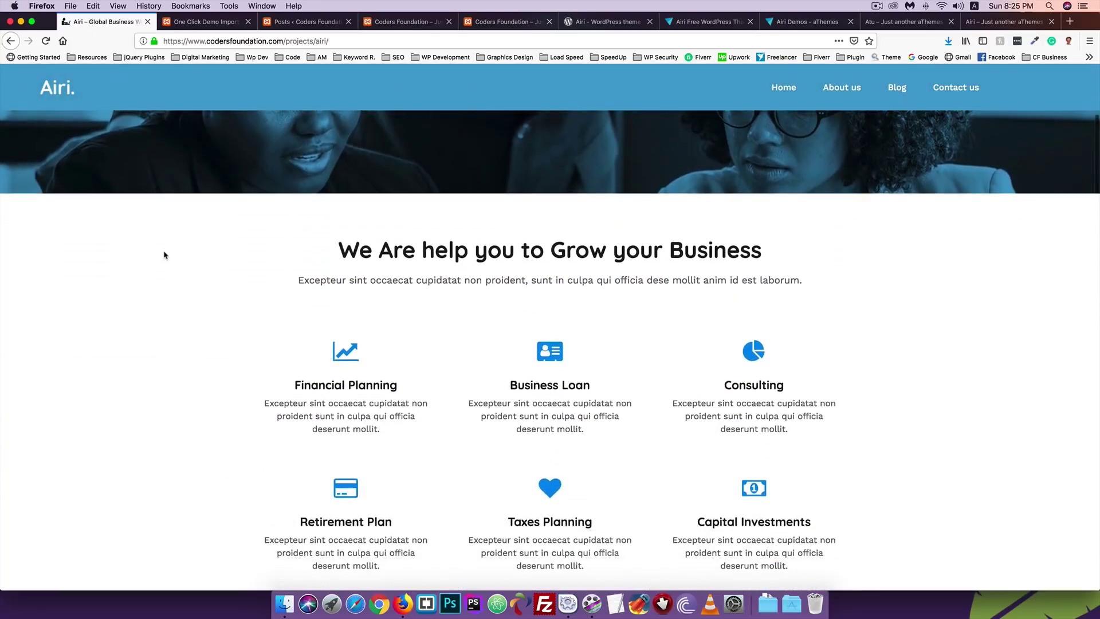
scroll(165, 254, "down", 8)
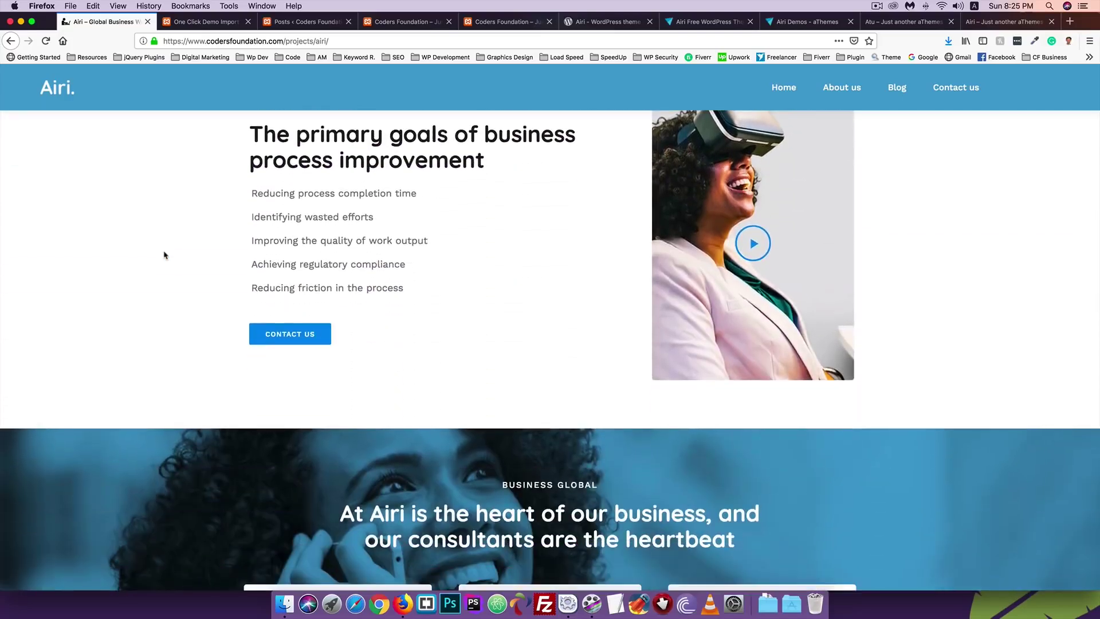
scroll(164, 254, "up", 2)
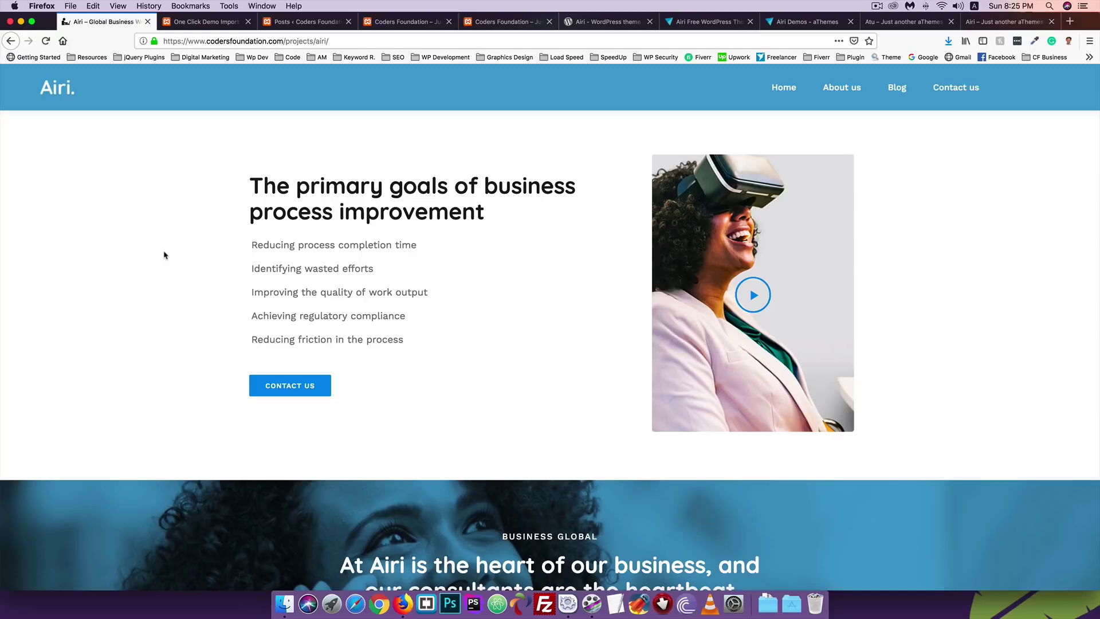
scroll(165, 255, "up", 2)
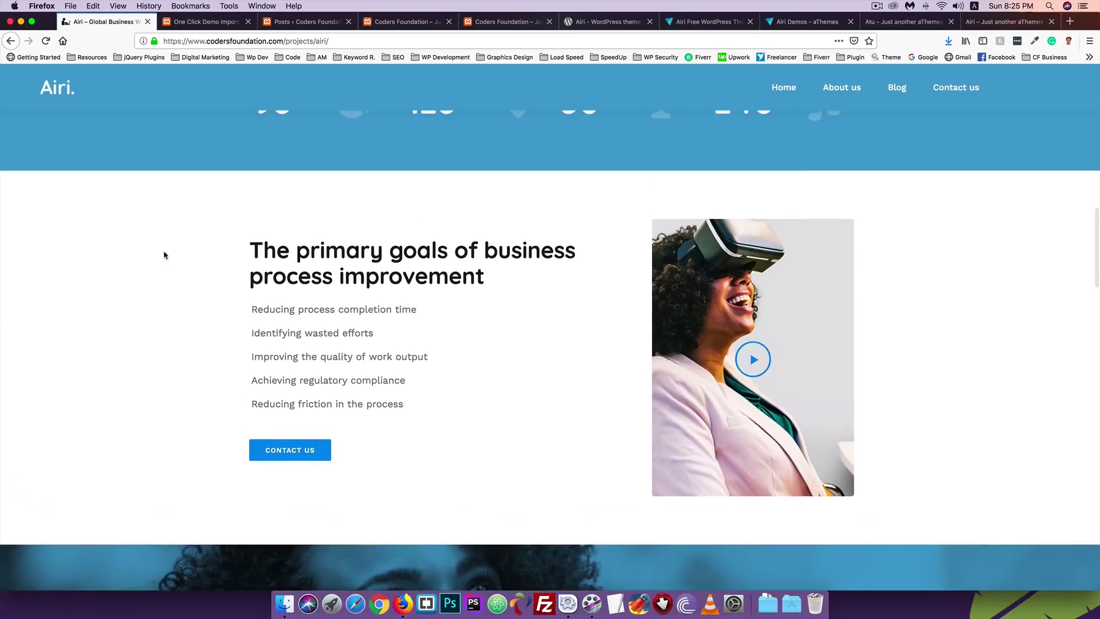
scroll(164, 255, "up", 15)
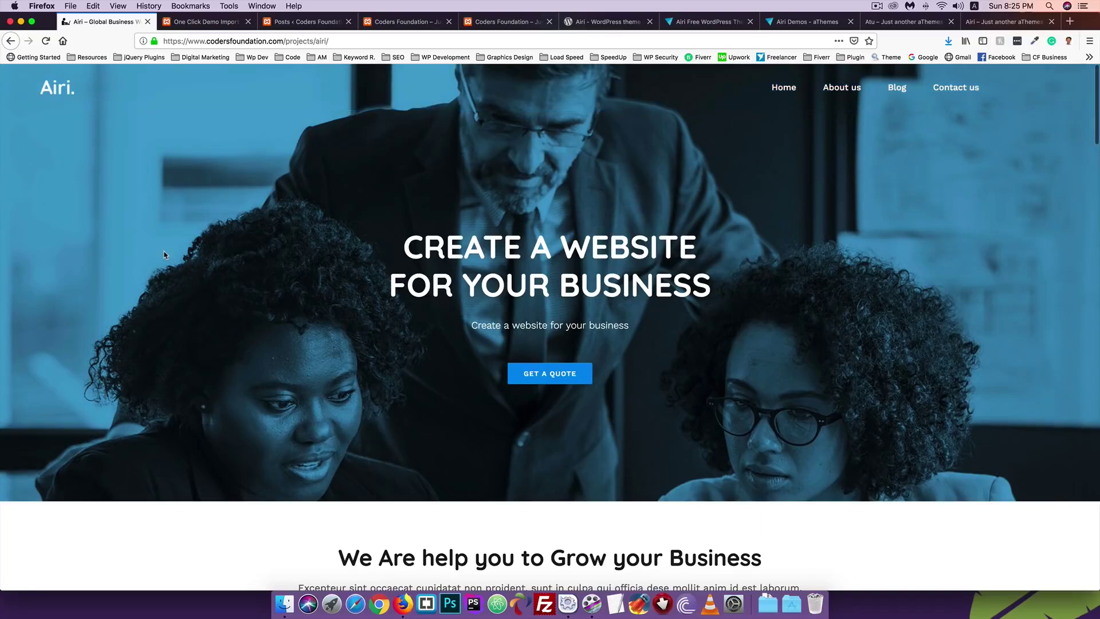
left_click(206, 21)
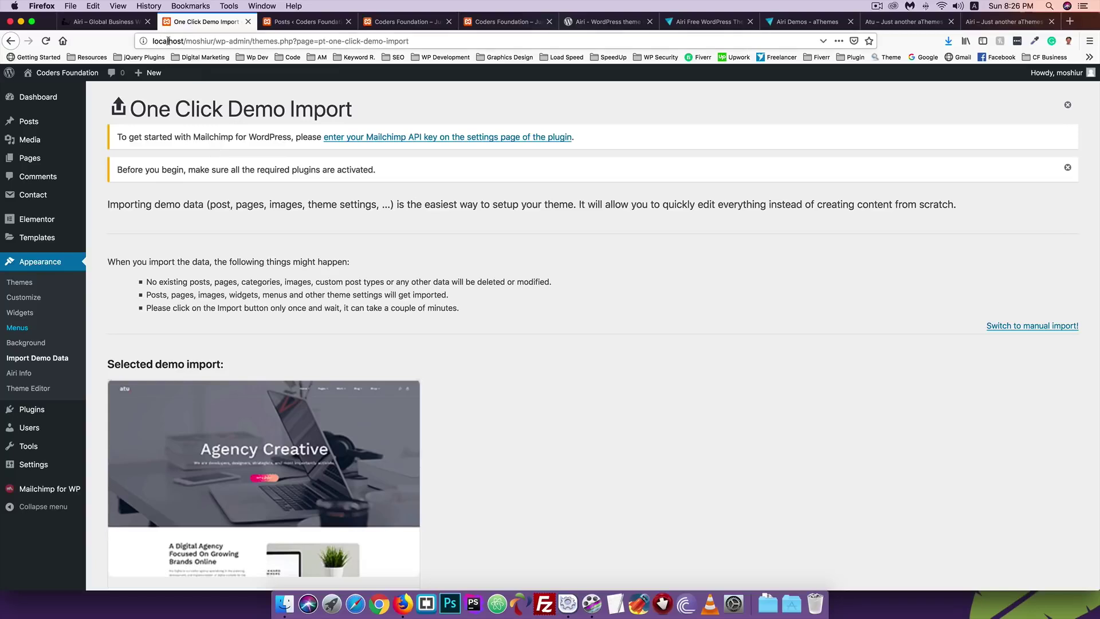
left_click(215, 42)
key("ctrl+shift+Tab")
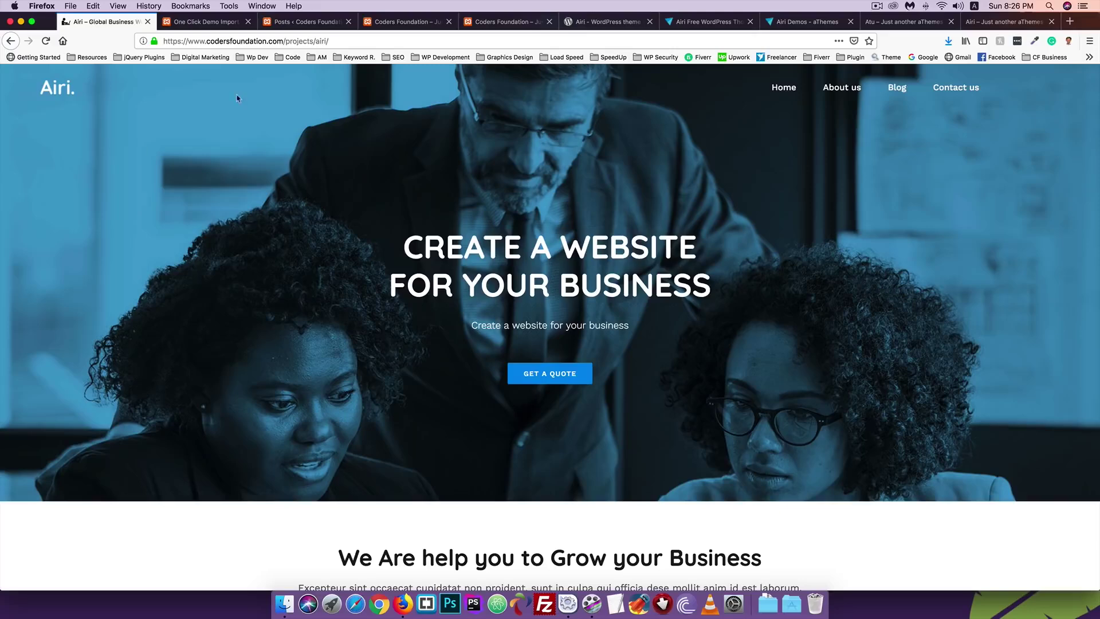
left_click(207, 23)
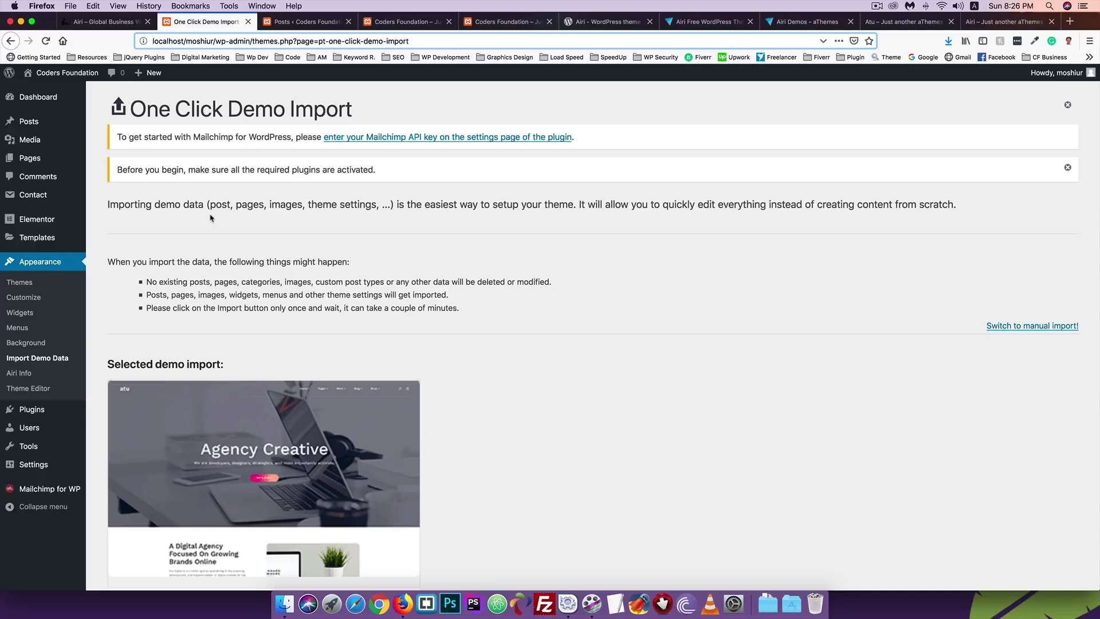
left_click(286, 21)
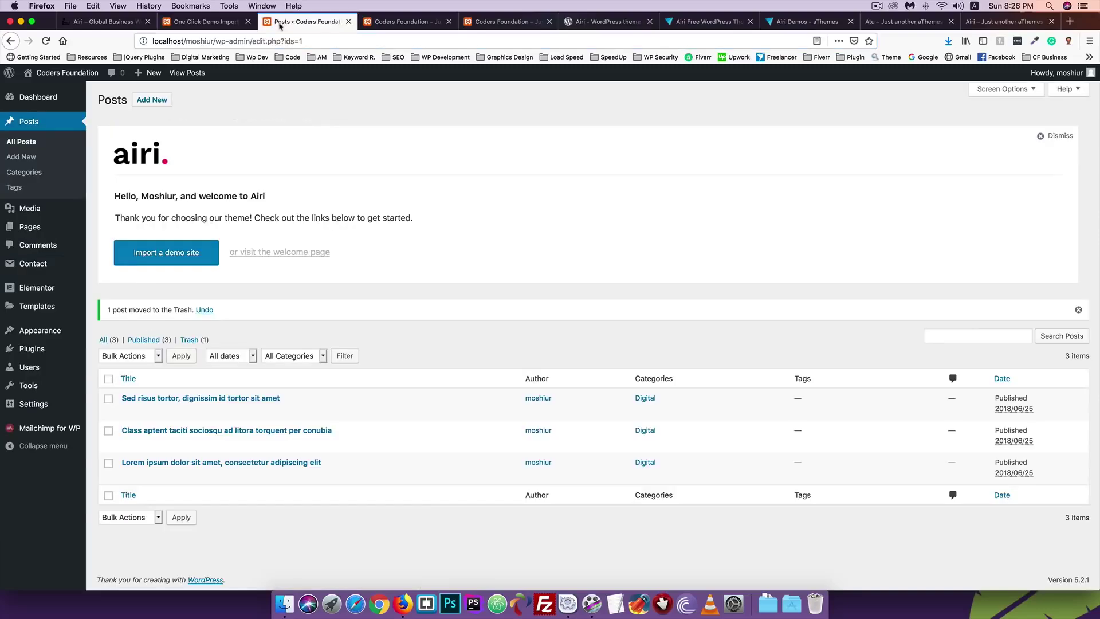
Step: From the local site's admin, search the plugin directory for "wordpress reset"
left_click(208, 22)
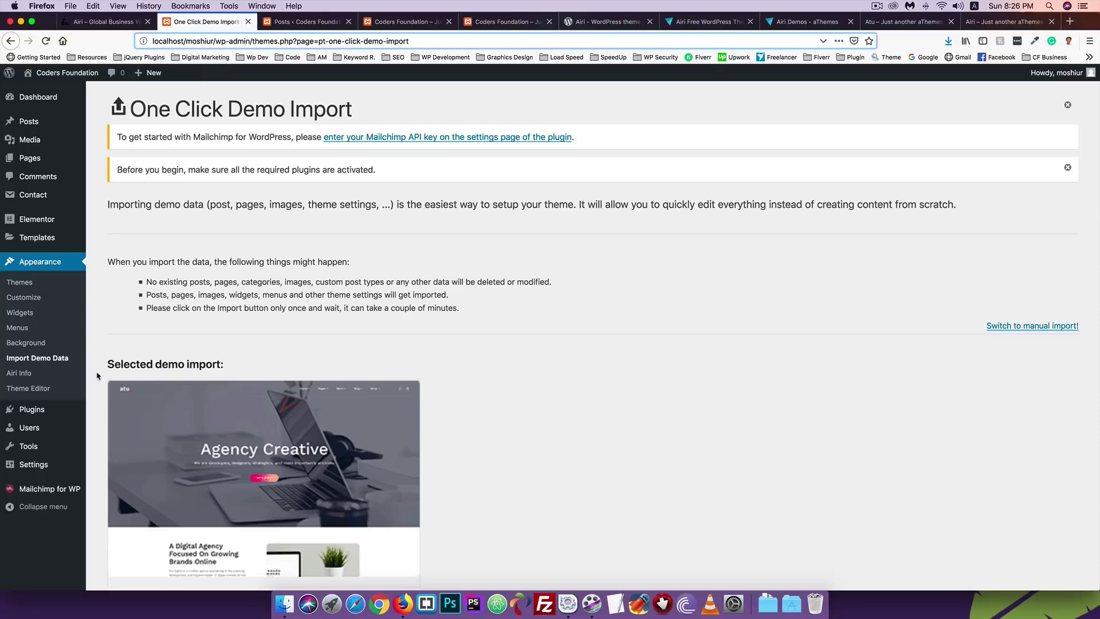
left_click(32, 409)
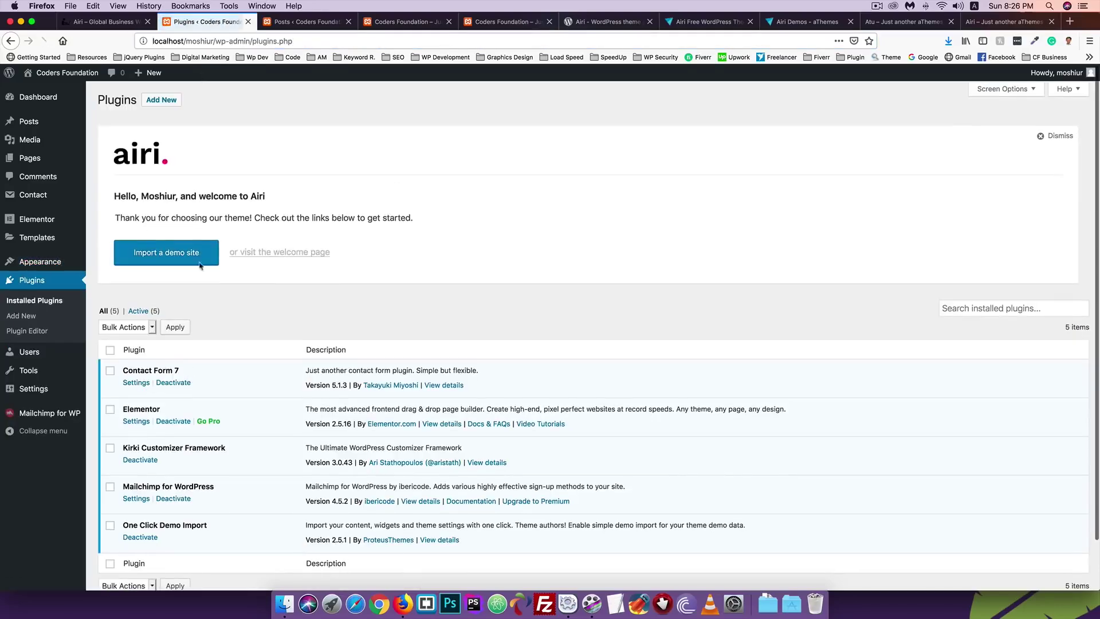
left_click(161, 99)
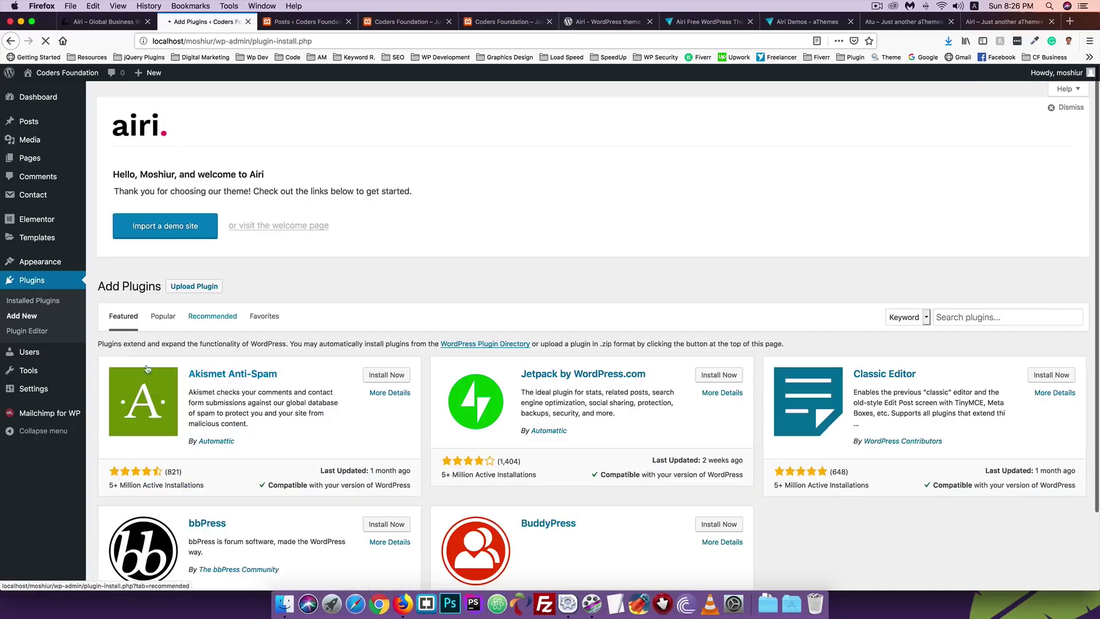
type("wo")
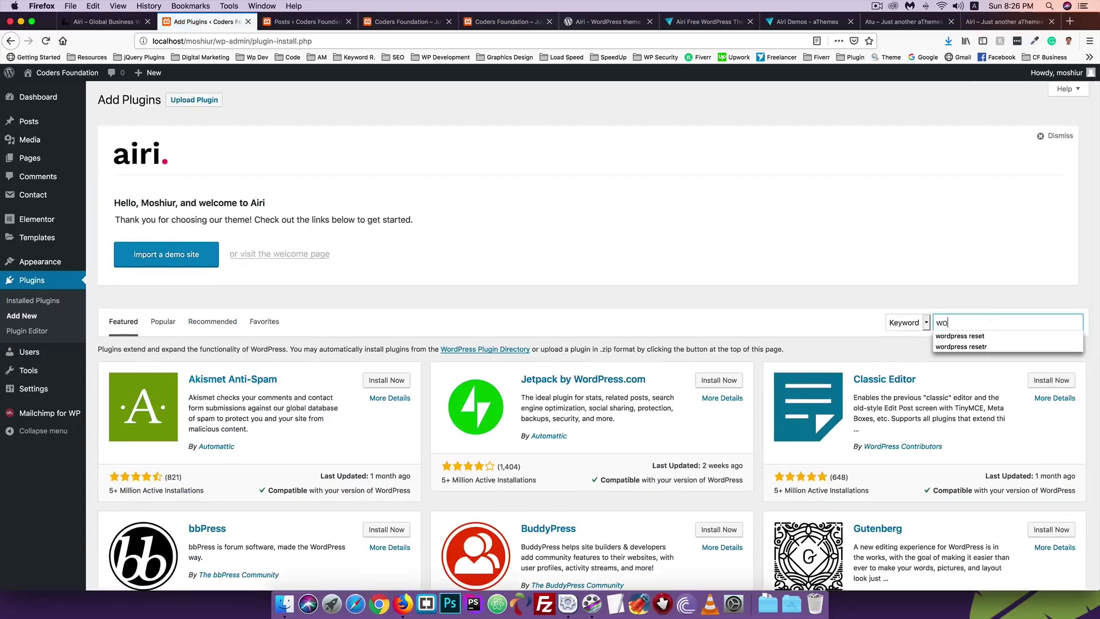
type("rdpress reset")
key("Return")
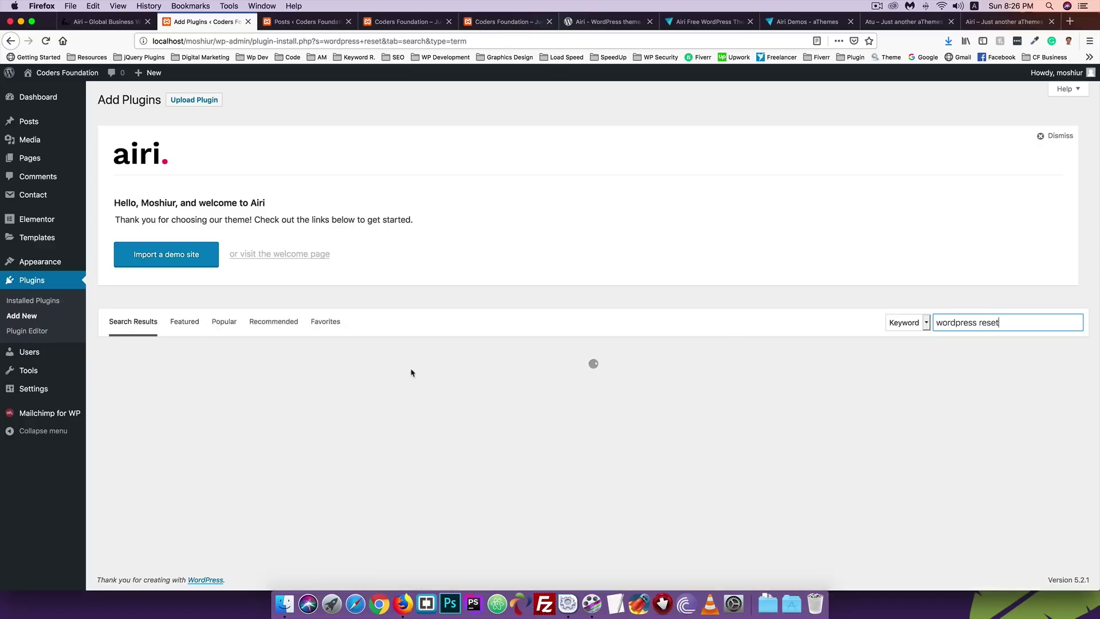
Step: Install and activate the plugin titled WordPress Reset from the search results
scroll(381, 370, "down", 2)
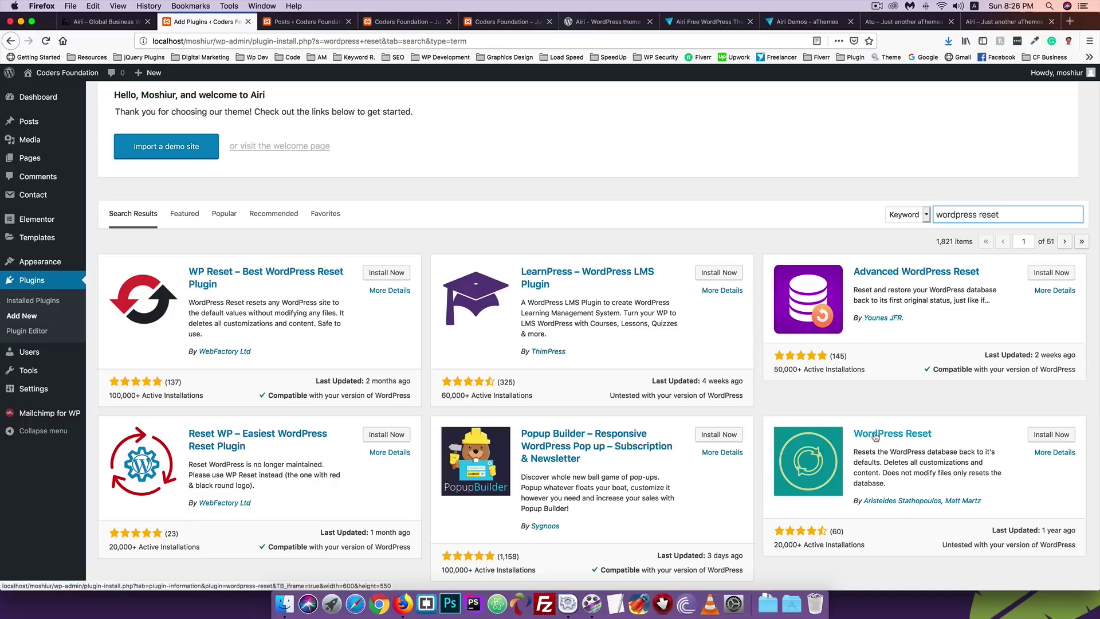
left_click(1051, 434)
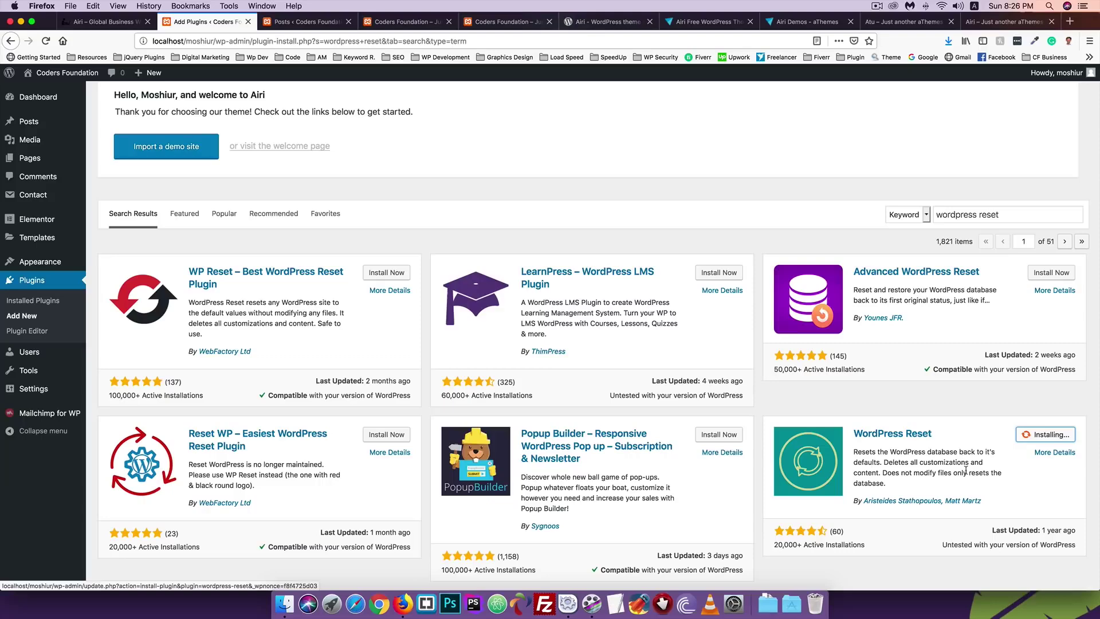
scroll(965, 470, "down", 2)
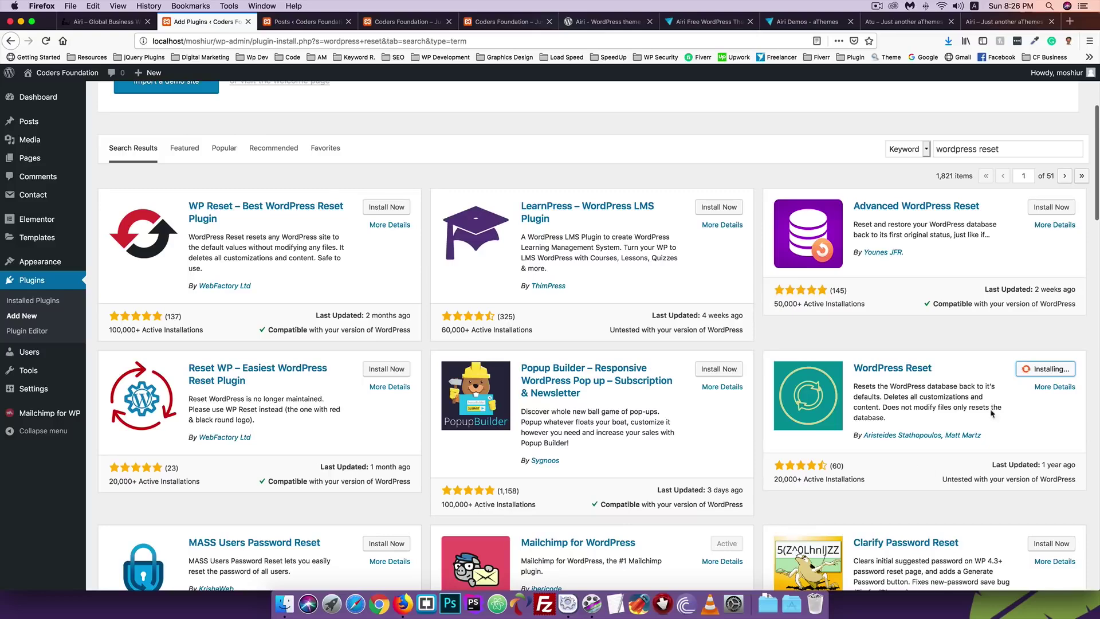
scroll(923, 418, "down", 1)
scroll(923, 419, "down", 1)
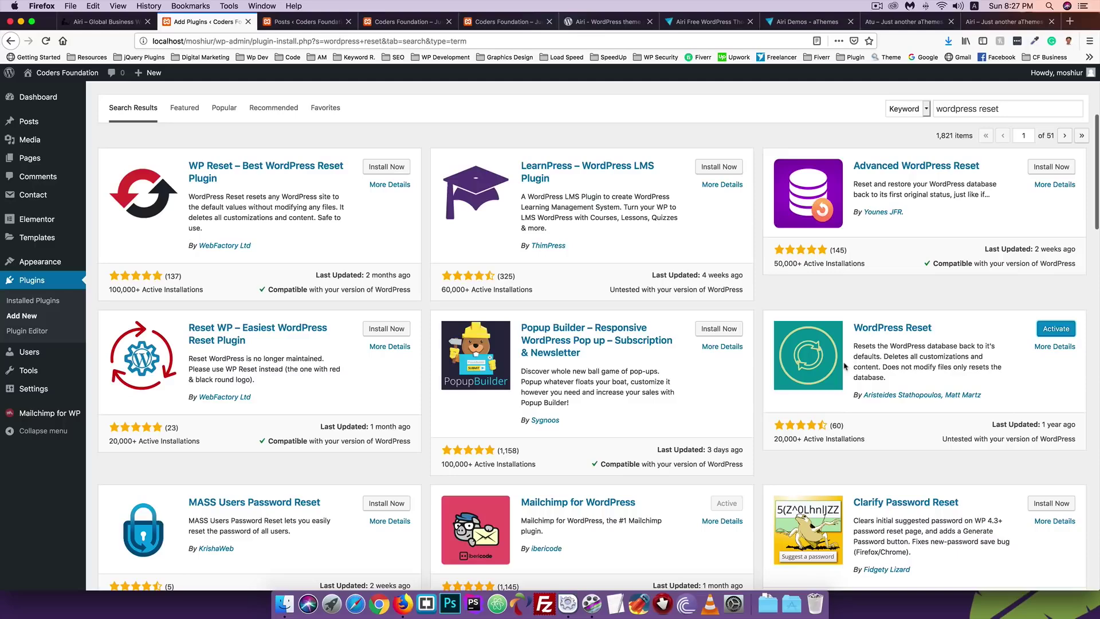
left_click(1057, 329)
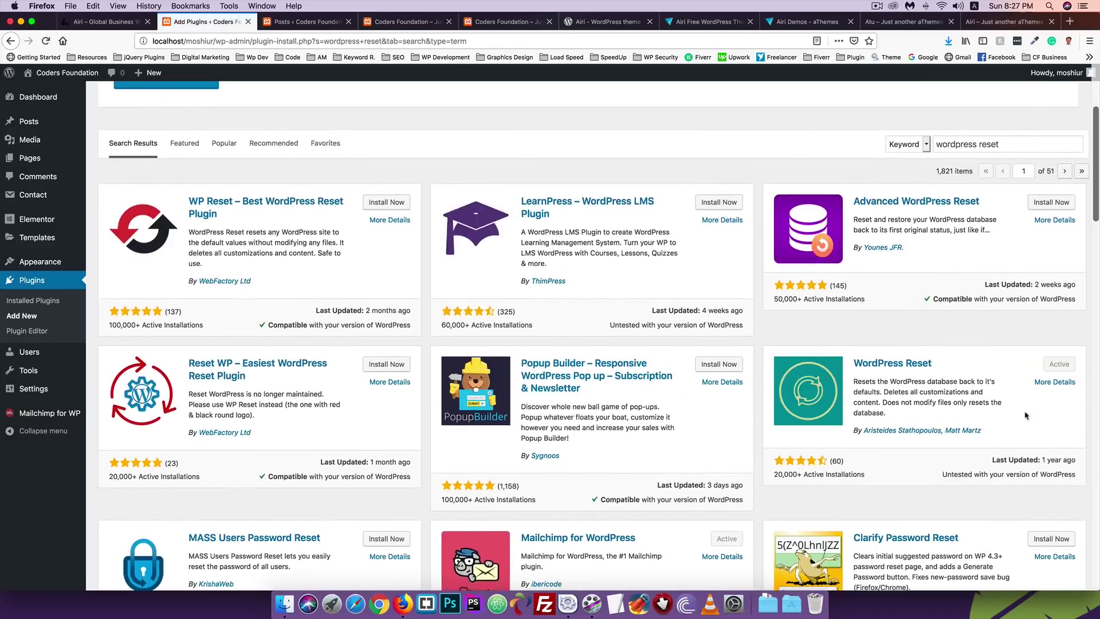
Step: Reset the WordPress site with the reset tool, entering "reset" as confirmation and accepting the warning
mouse_move(37, 376)
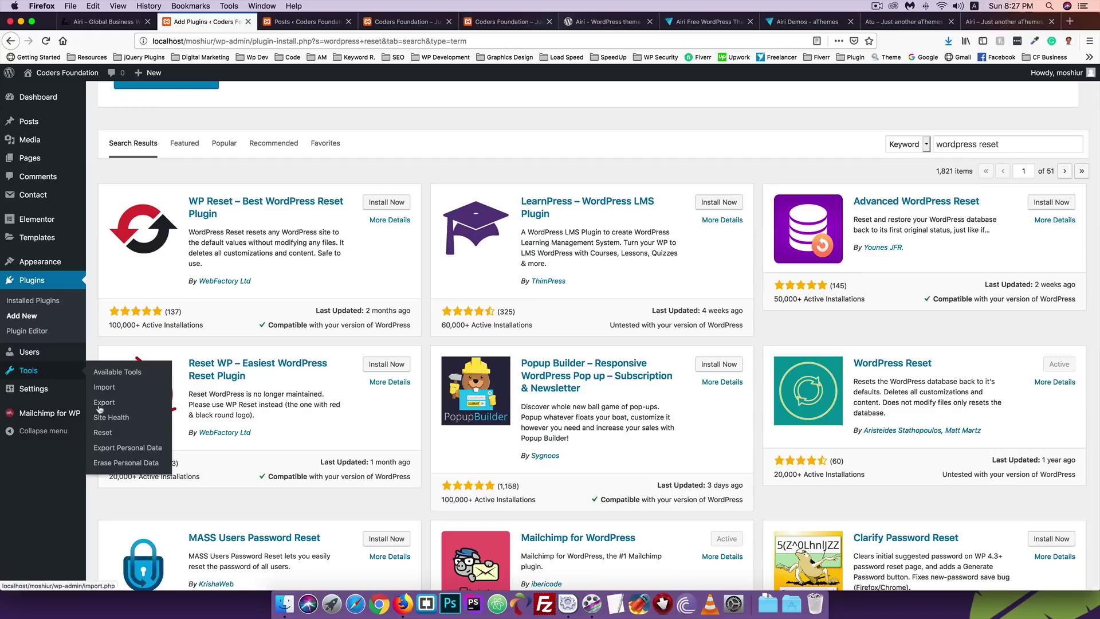
left_click(103, 434)
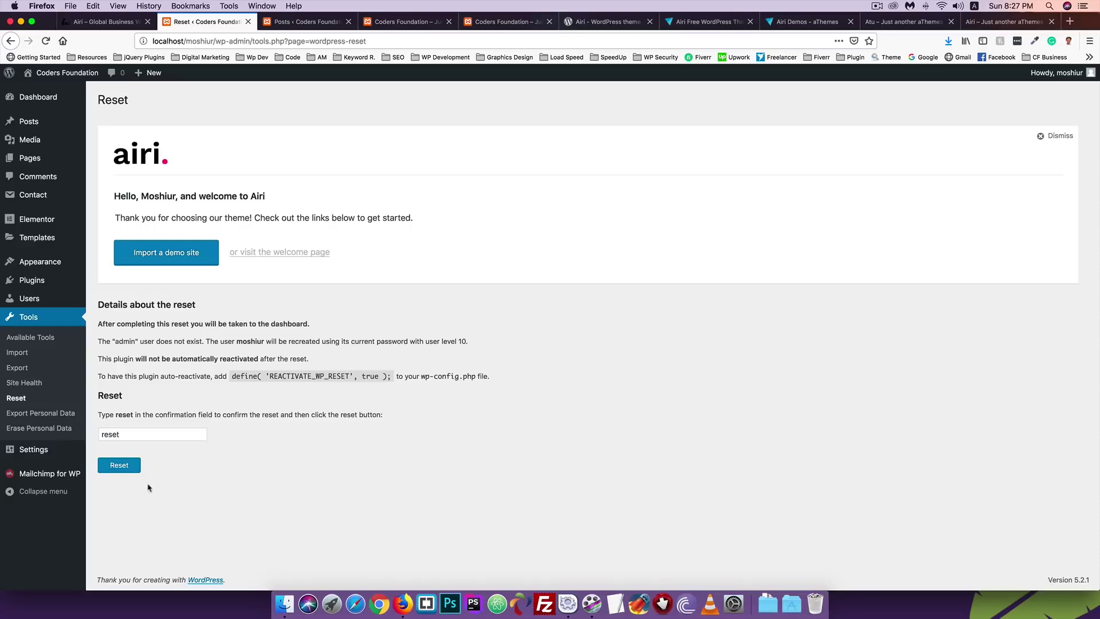
left_click(118, 465)
left_click(672, 285)
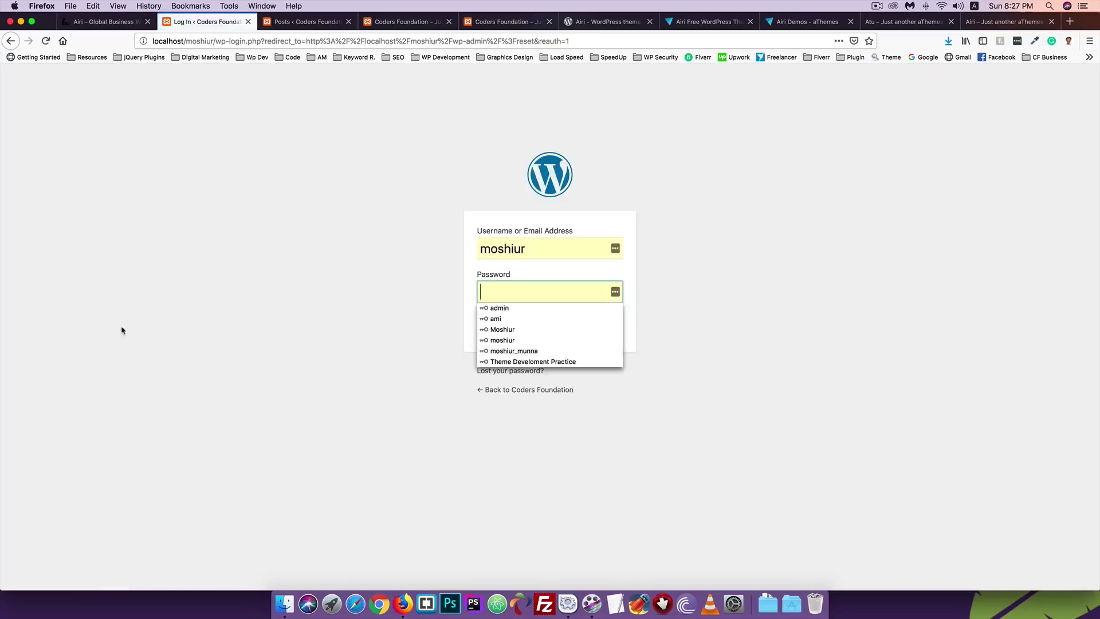
Step: Log back in to the WordPress admin, filling in the account password from the saved login
key("Down")
key("Down")
key("Down")
key("Down")
key("Return")
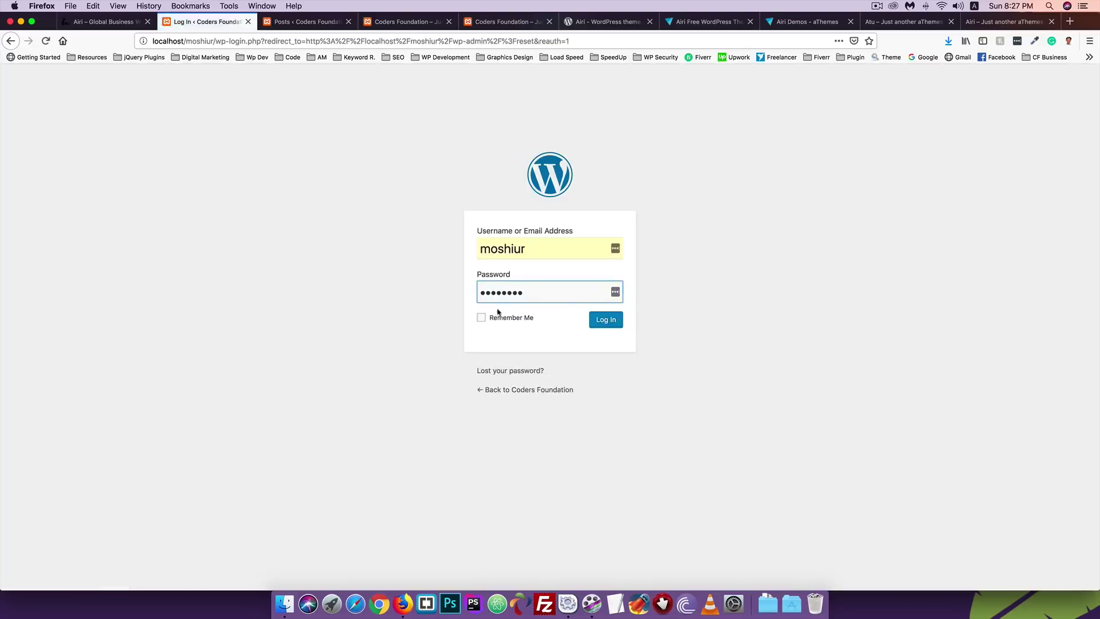
left_click(614, 323)
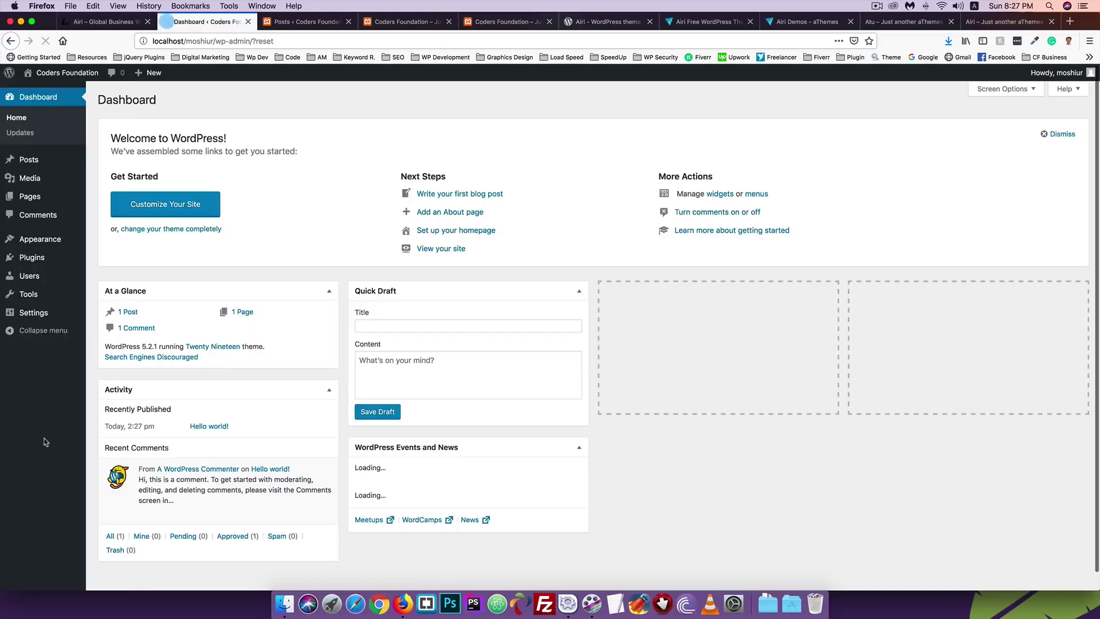
Step: Bulk-activate the Contact Form 7, Elementor and Kirki Customizer Framework plugins among the installed plugins
left_click(30, 256)
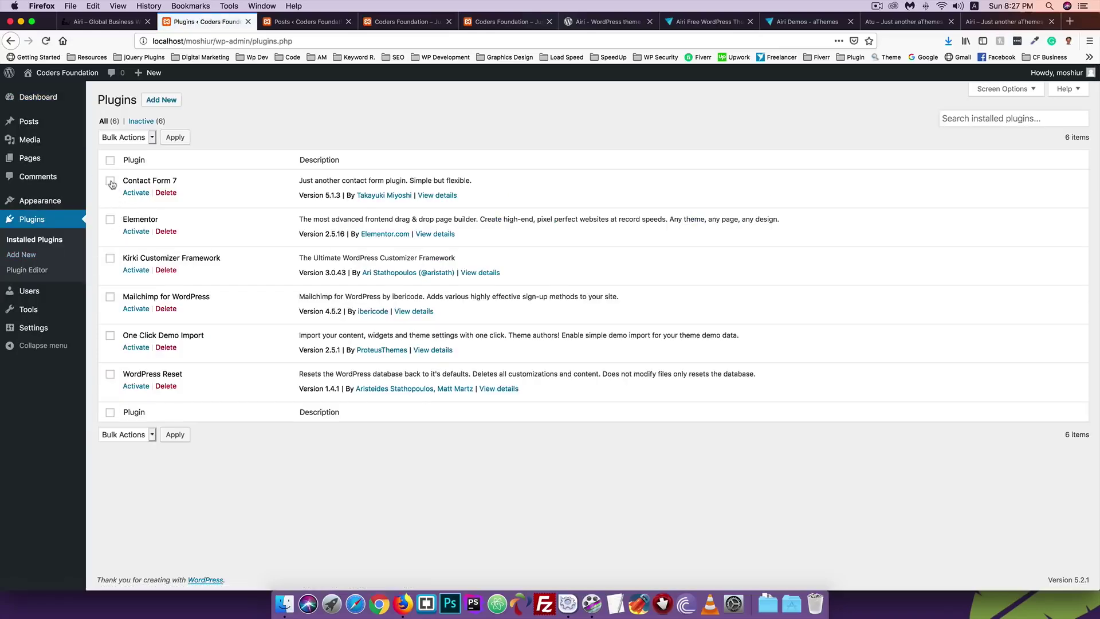
left_click(86, 23)
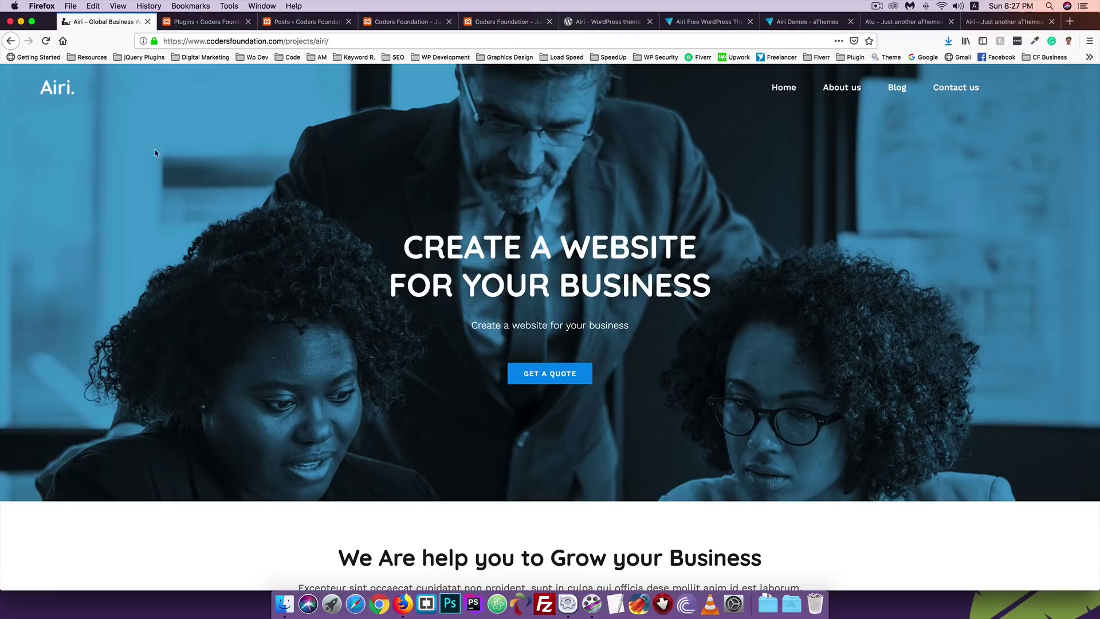
left_click(191, 25)
left_click(110, 181)
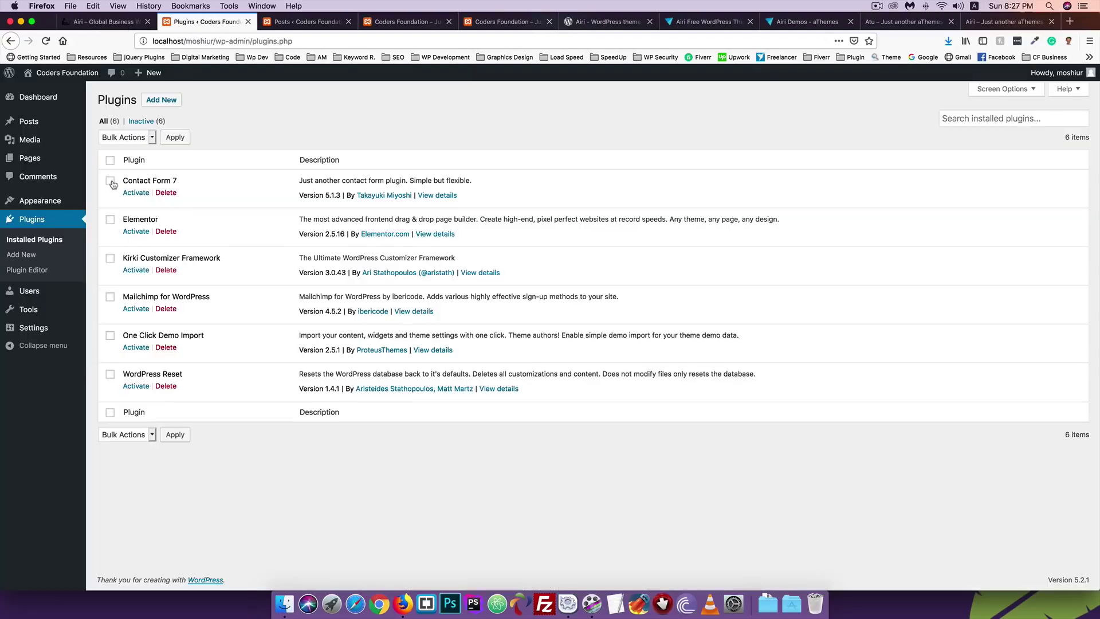
left_click(111, 222)
left_click(111, 259)
left_click(126, 138)
left_click(127, 148)
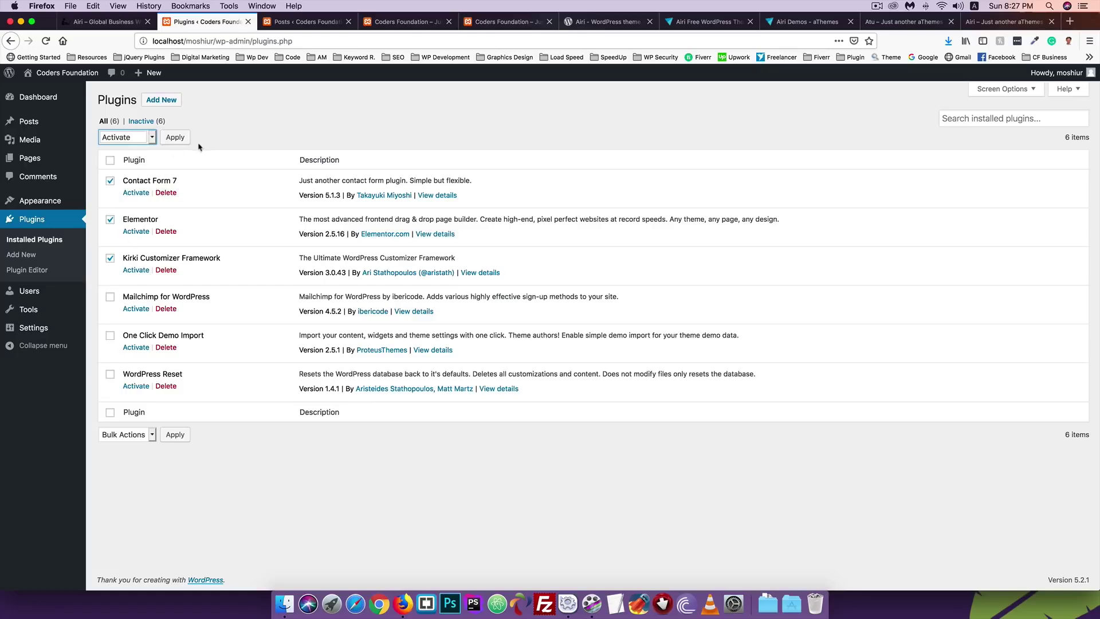
left_click(177, 139)
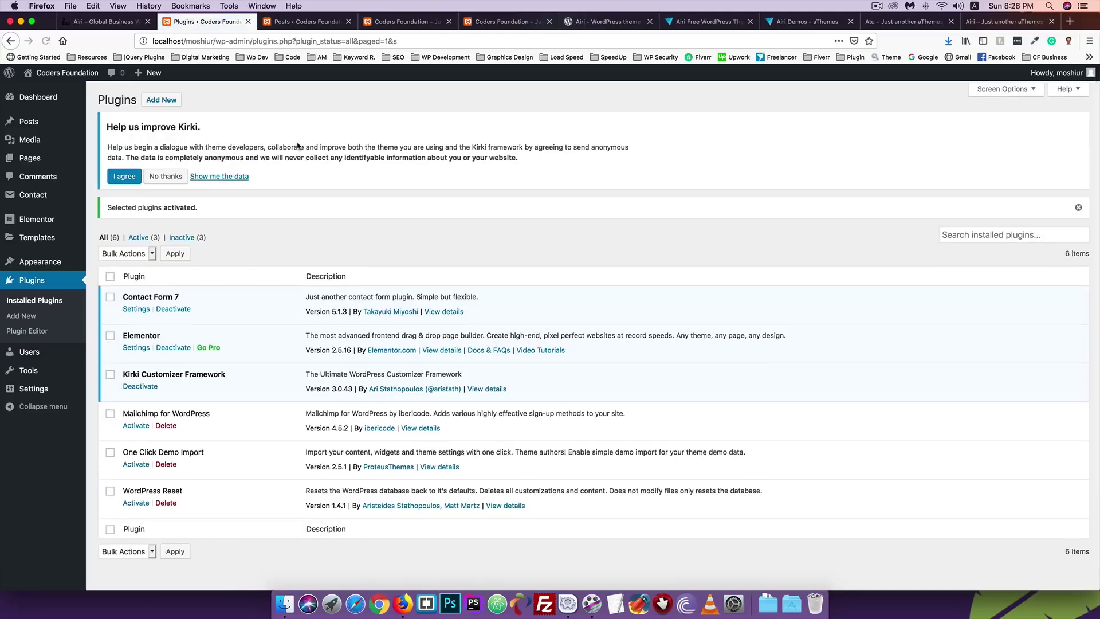
Step: Decline Kirki's data-sharing request, and trash and permanently delete the "Hello world!" post
left_click(166, 176)
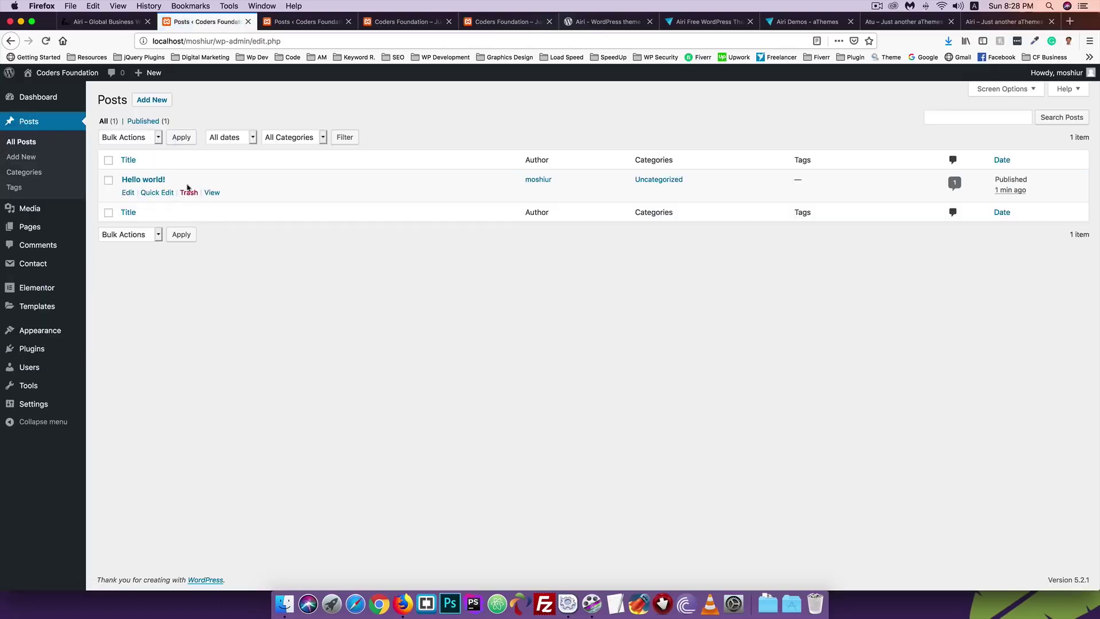
left_click(189, 194)
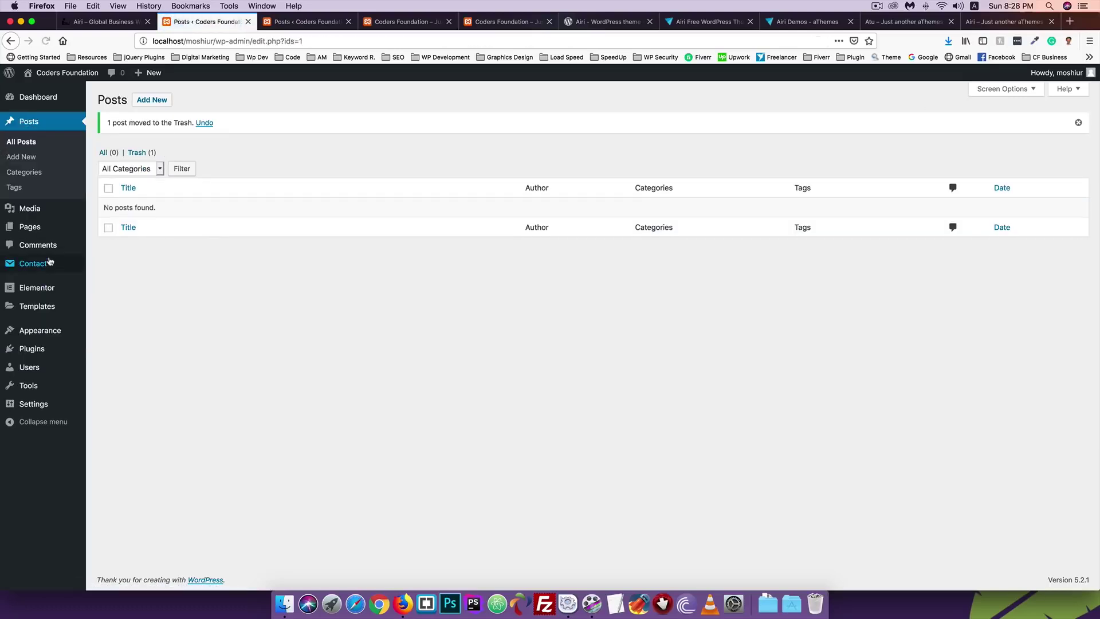
mouse_move(25, 230)
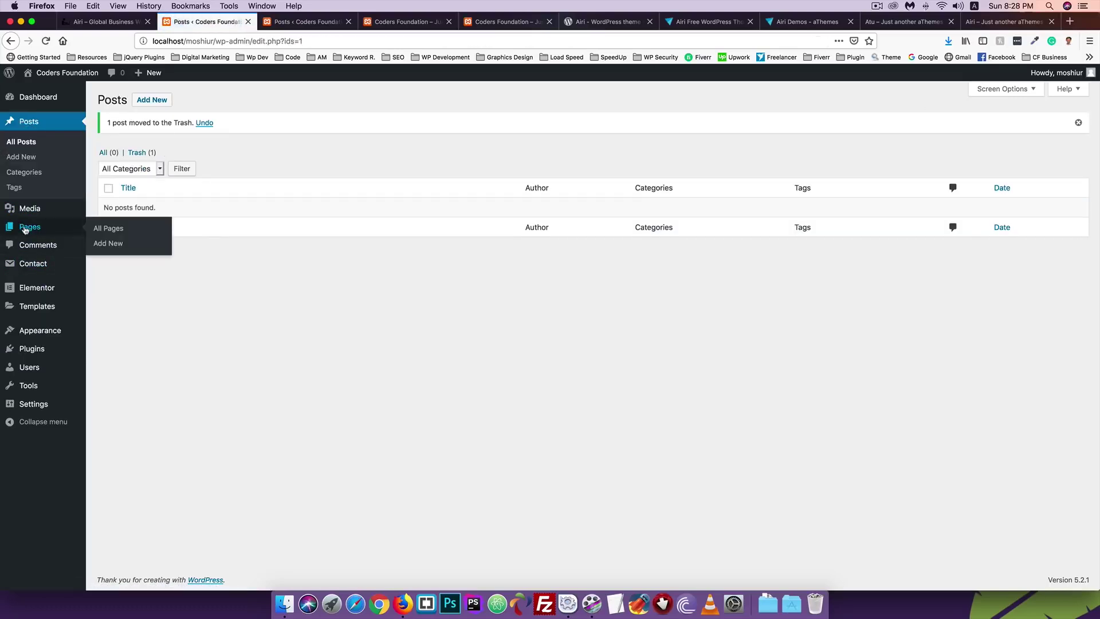
left_click(141, 152)
left_click(183, 191)
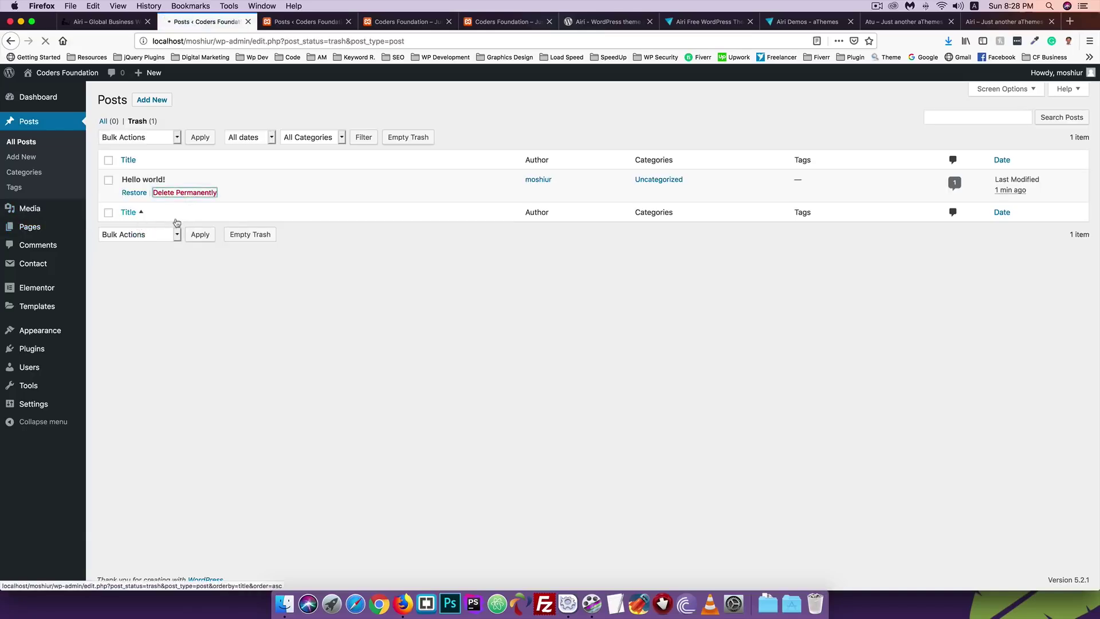
Step: Move both default pages, Privacy Policy and Sample Page, to the trash in bulk
left_click(34, 226)
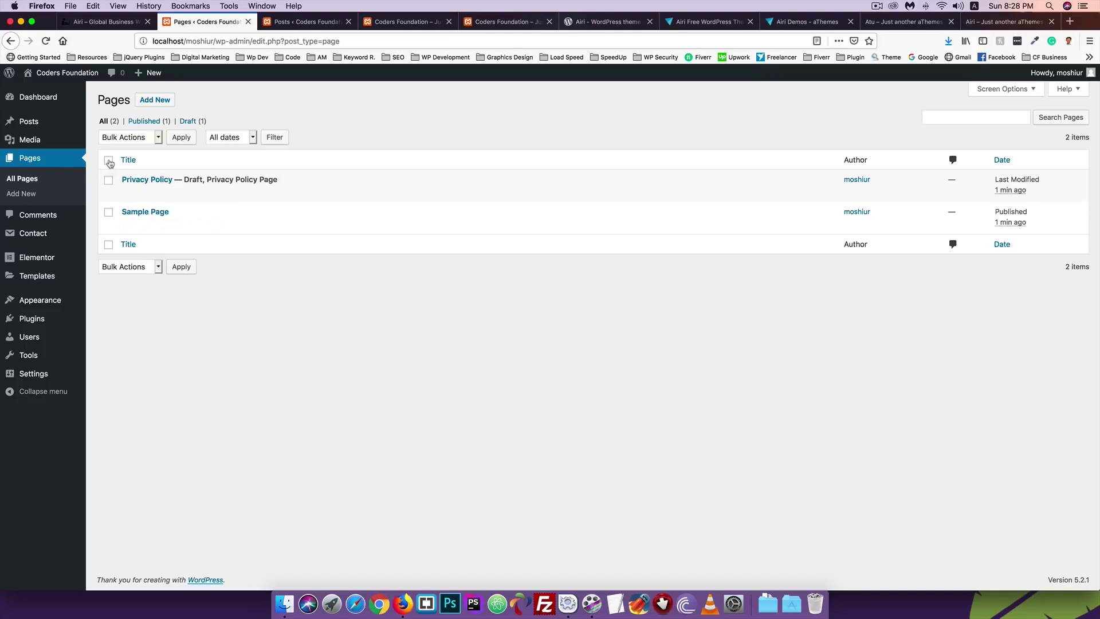
left_click(108, 160)
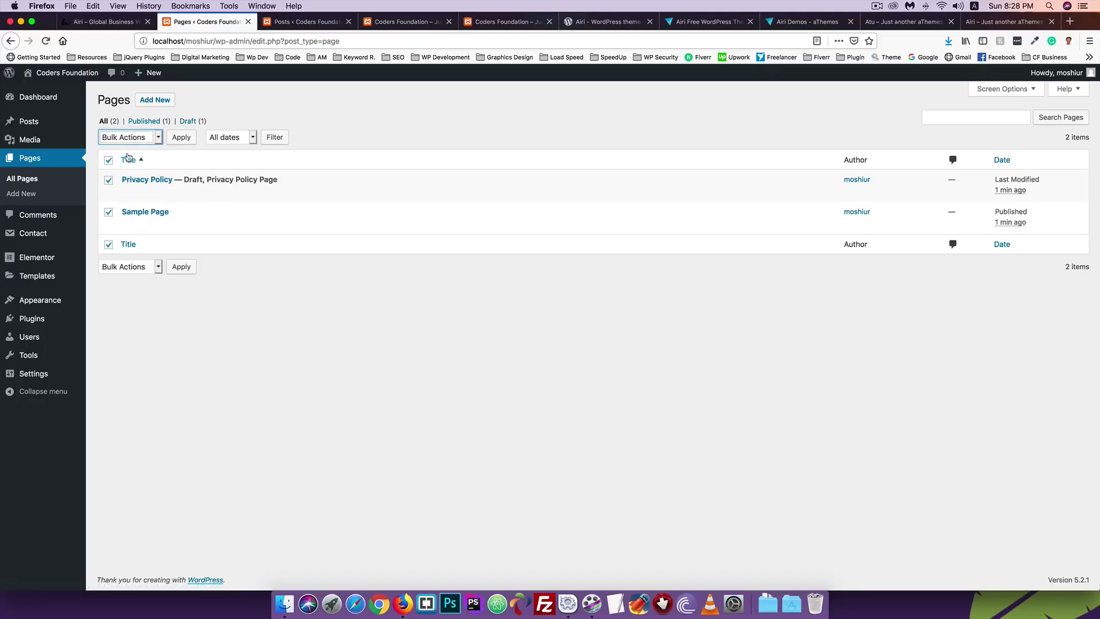
left_click(131, 139)
left_click(134, 156)
left_click(181, 138)
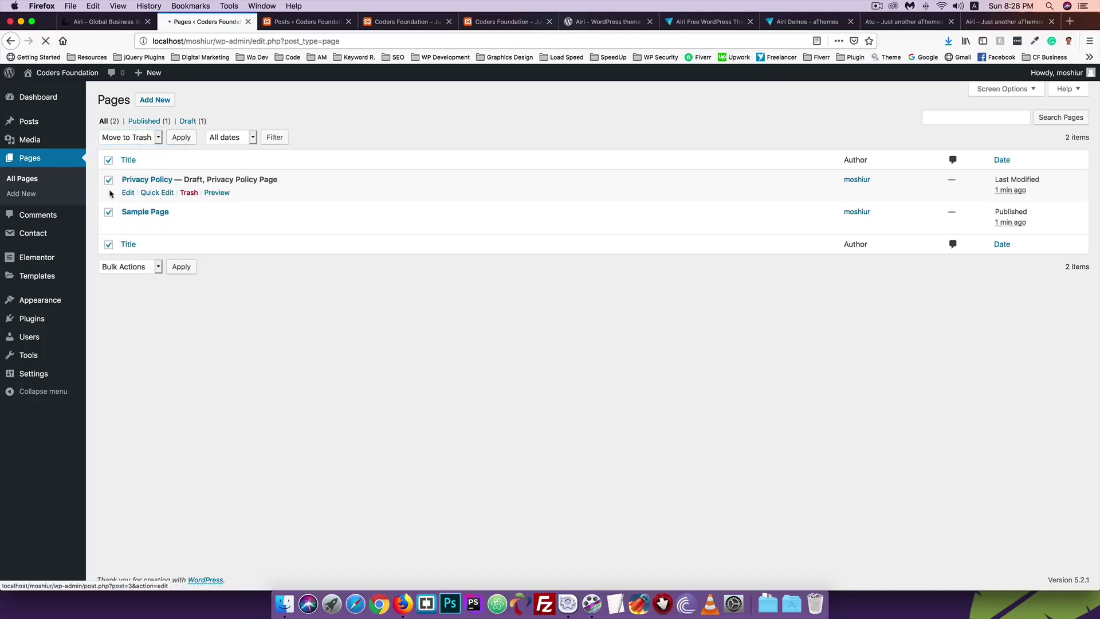
Step: Permanently delete the trashed Privacy Policy and Sample Page in bulk
left_click(136, 152)
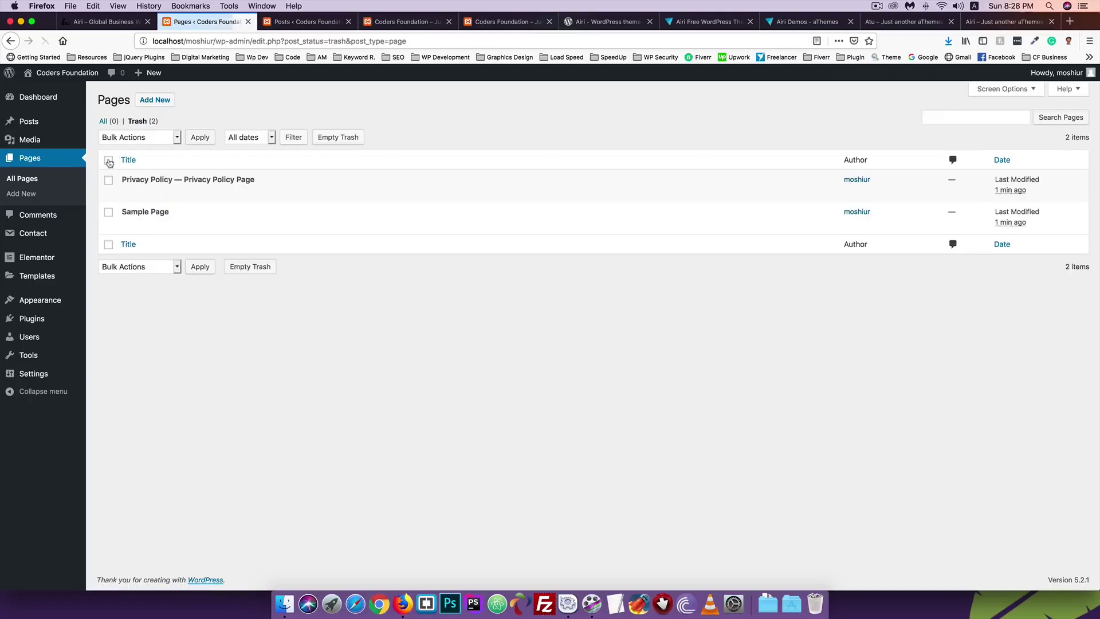
left_click(108, 161)
left_click(127, 141)
left_click(127, 146)
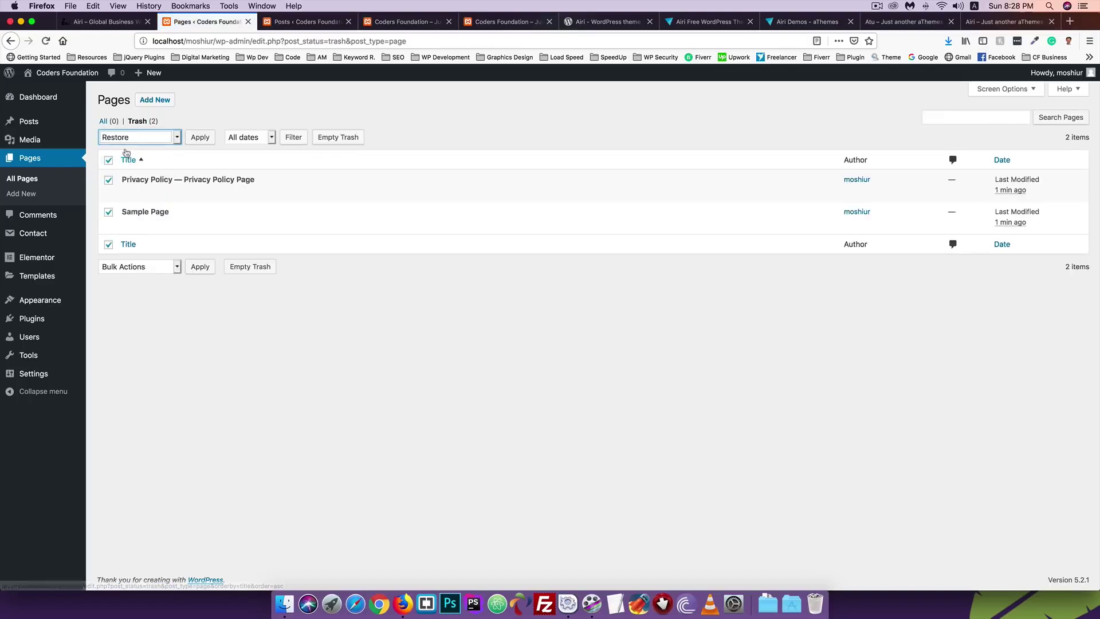
left_click(127, 144)
left_click(131, 146)
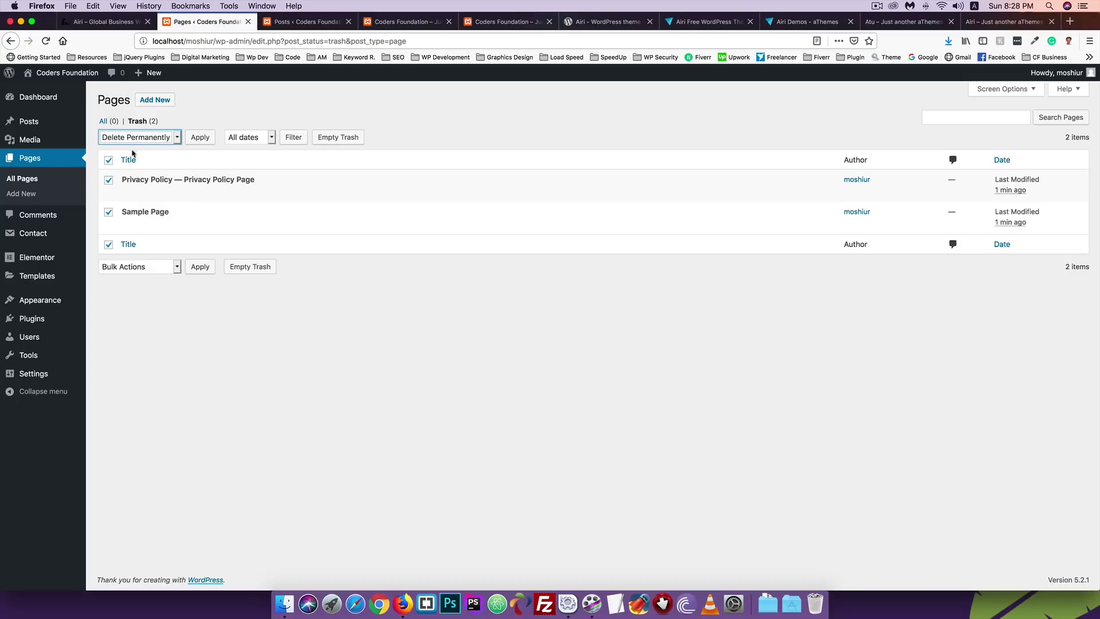
left_click(198, 138)
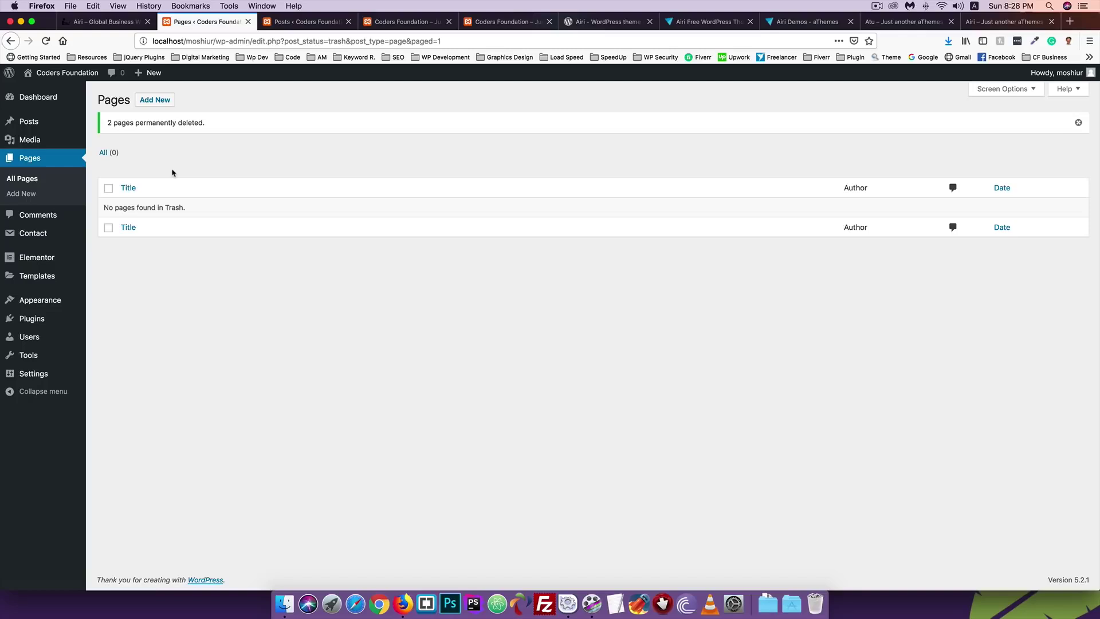
Step: Bulk-delete the inactive Mailchimp for WordPress, One Click Demo Import and WordPress Reset plugins and their data
left_click(11, 319)
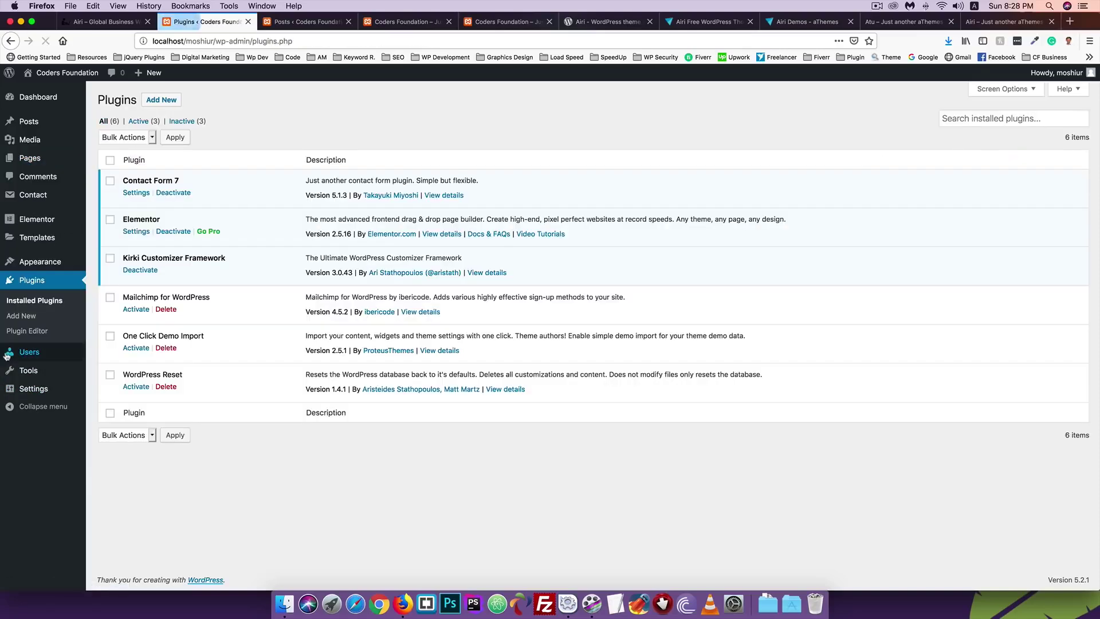
left_click(110, 297)
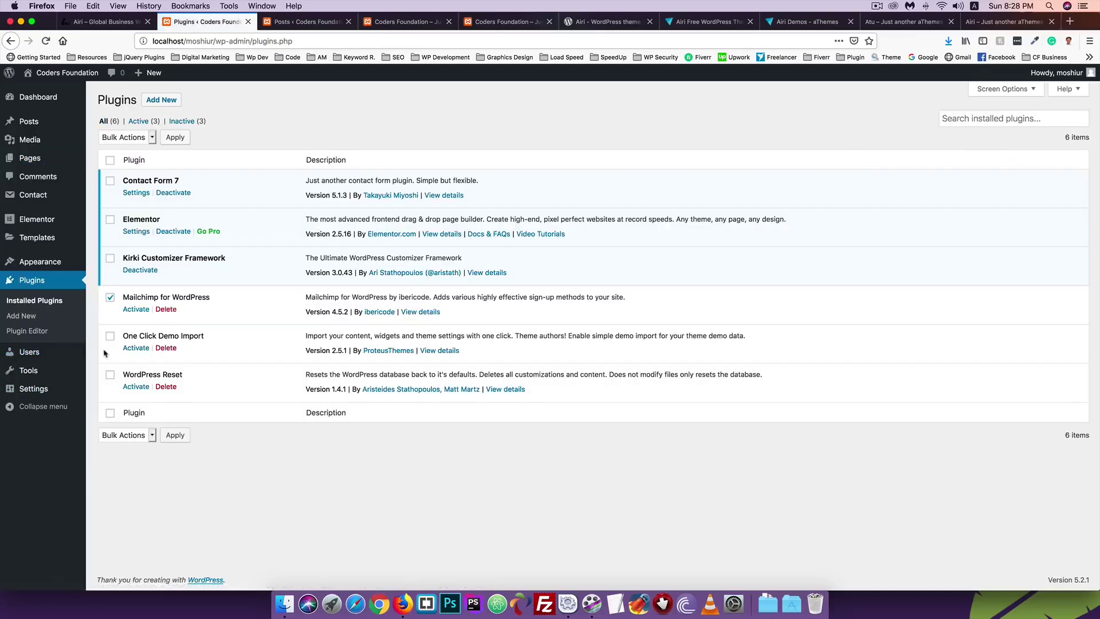
left_click(110, 336)
left_click(110, 375)
left_click(147, 137)
left_click(127, 178)
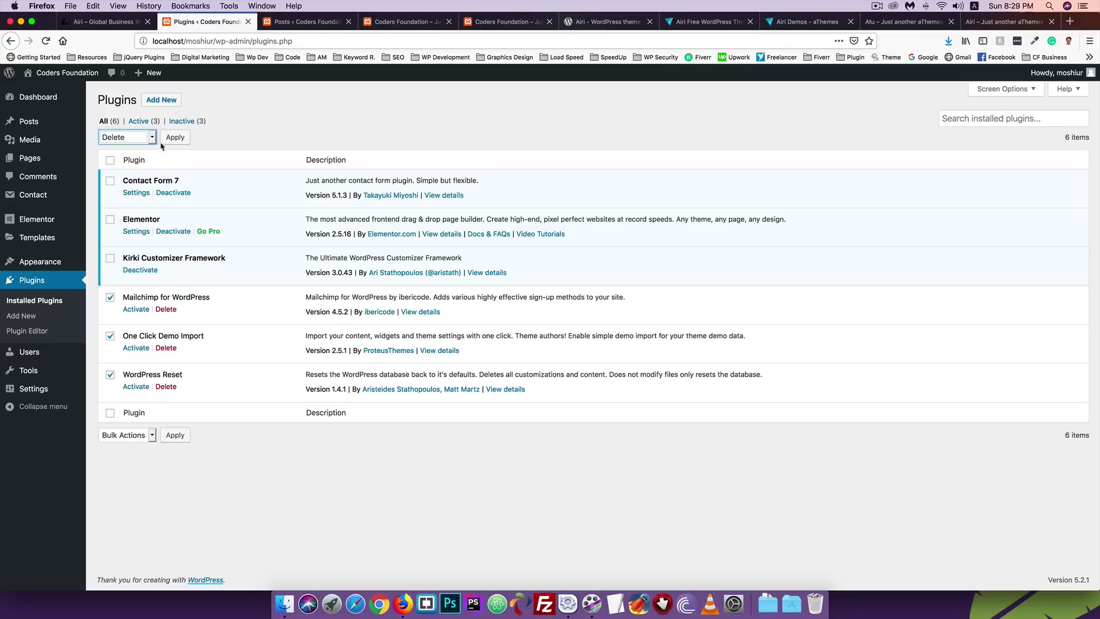
left_click(173, 138)
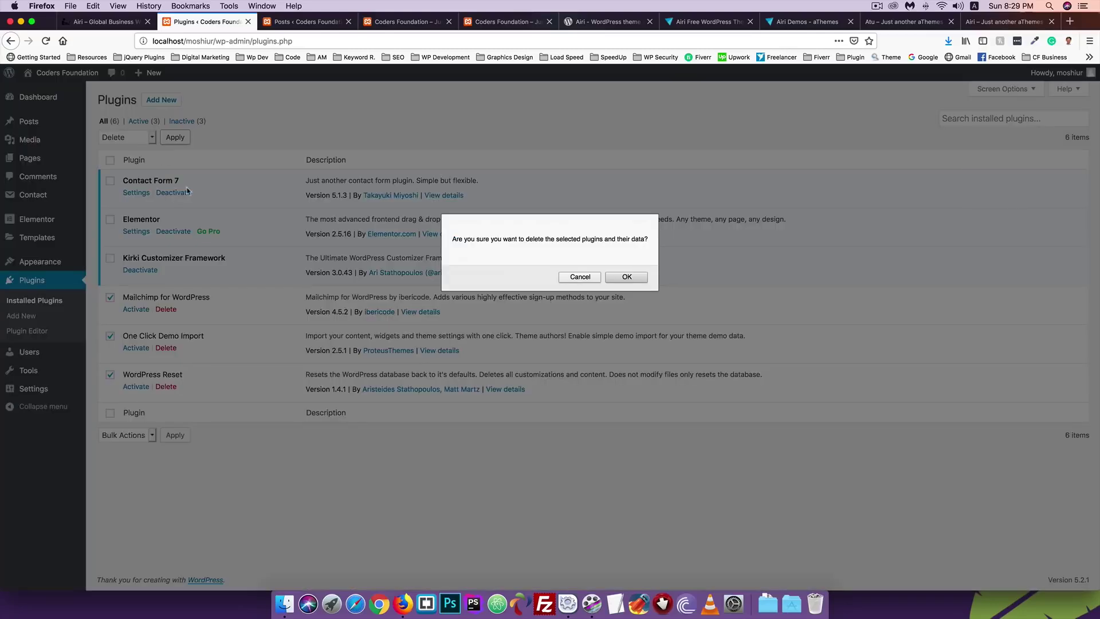
left_click(626, 277)
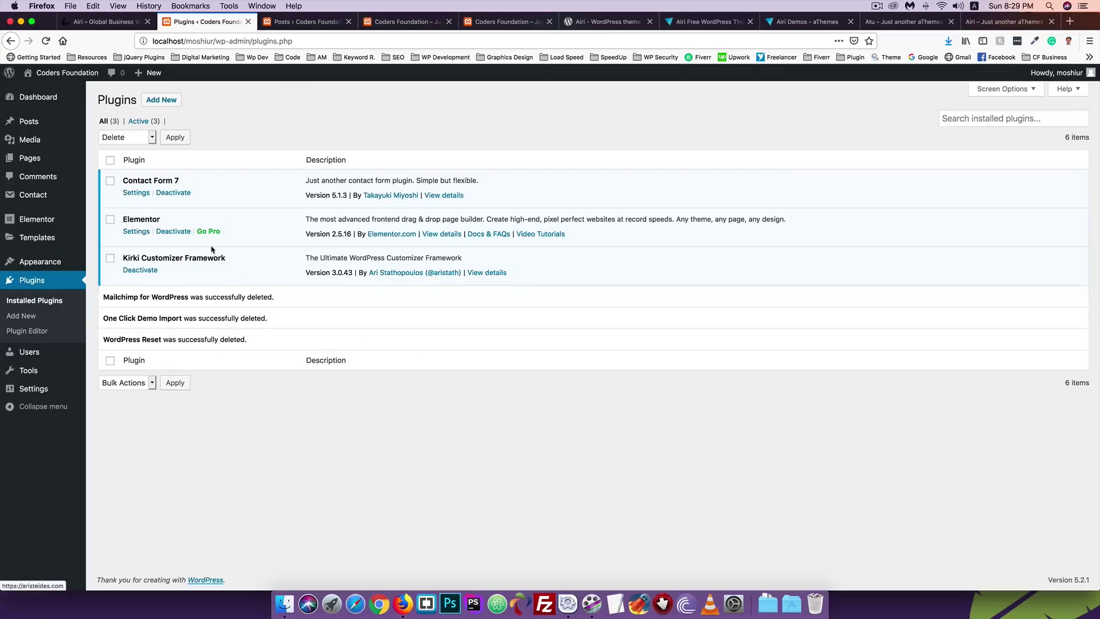
Step: Open the WordPress dashboard and compare it with the finished Airi example site's home page
left_click(36, 97)
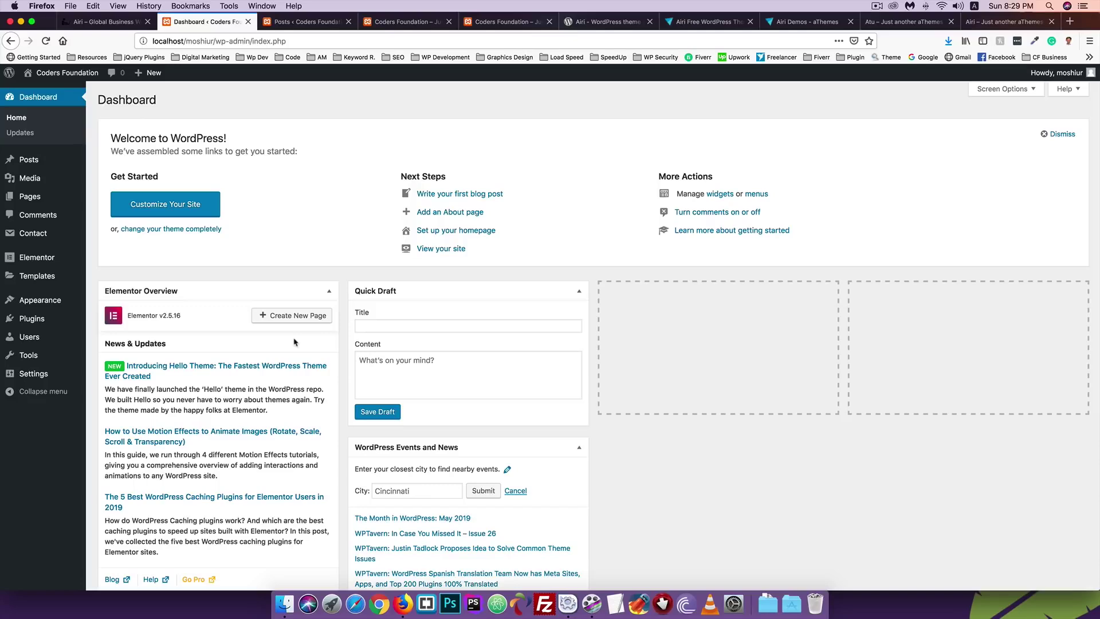
left_click(97, 21)
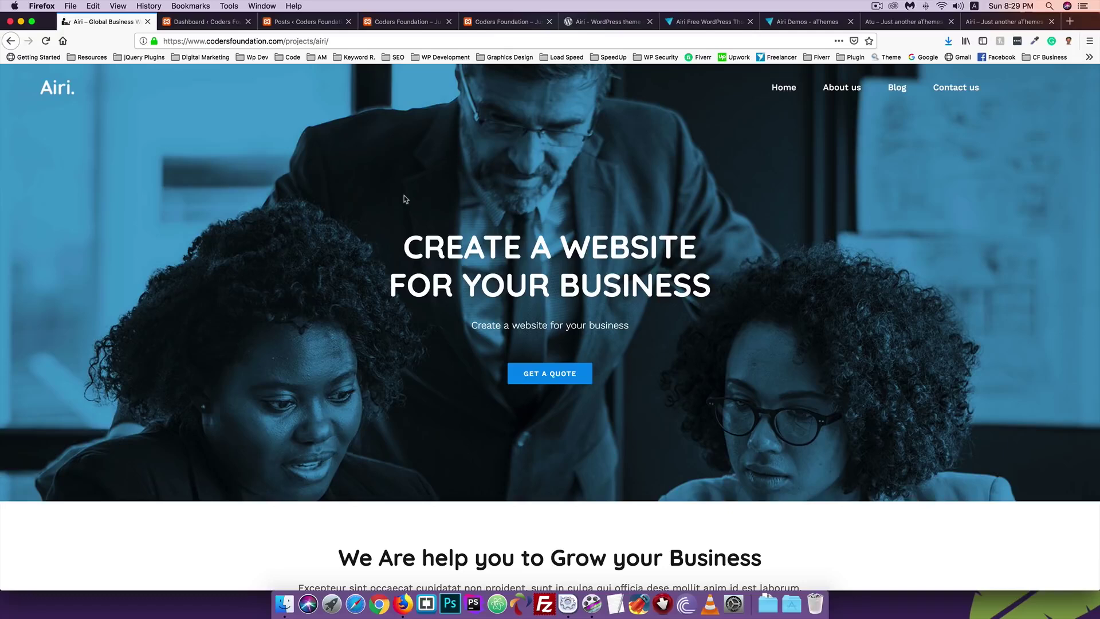
left_click(185, 24)
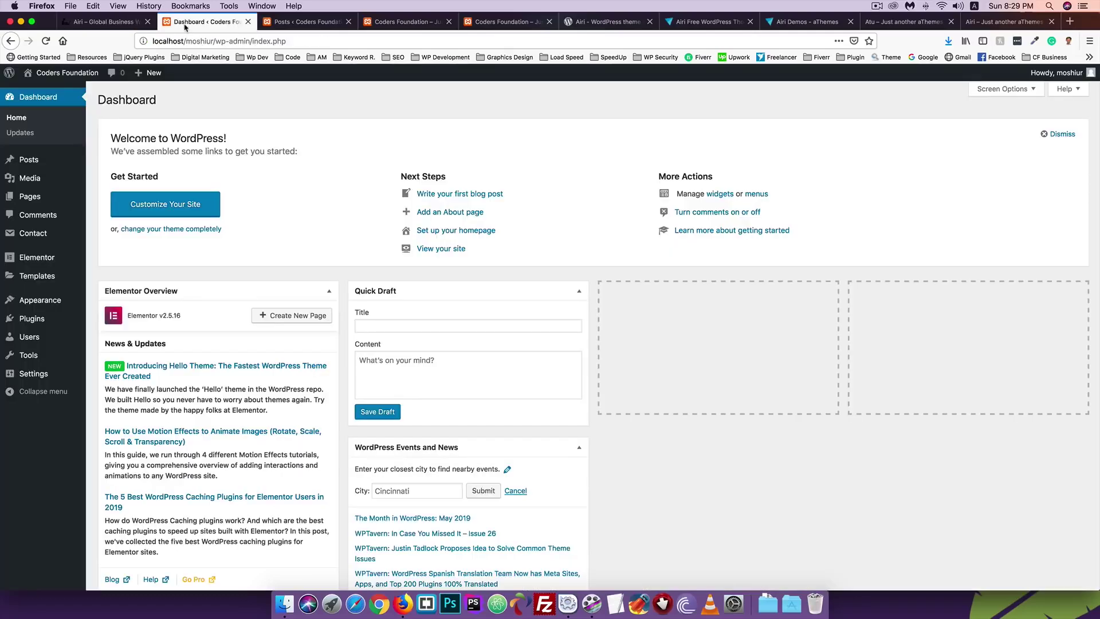